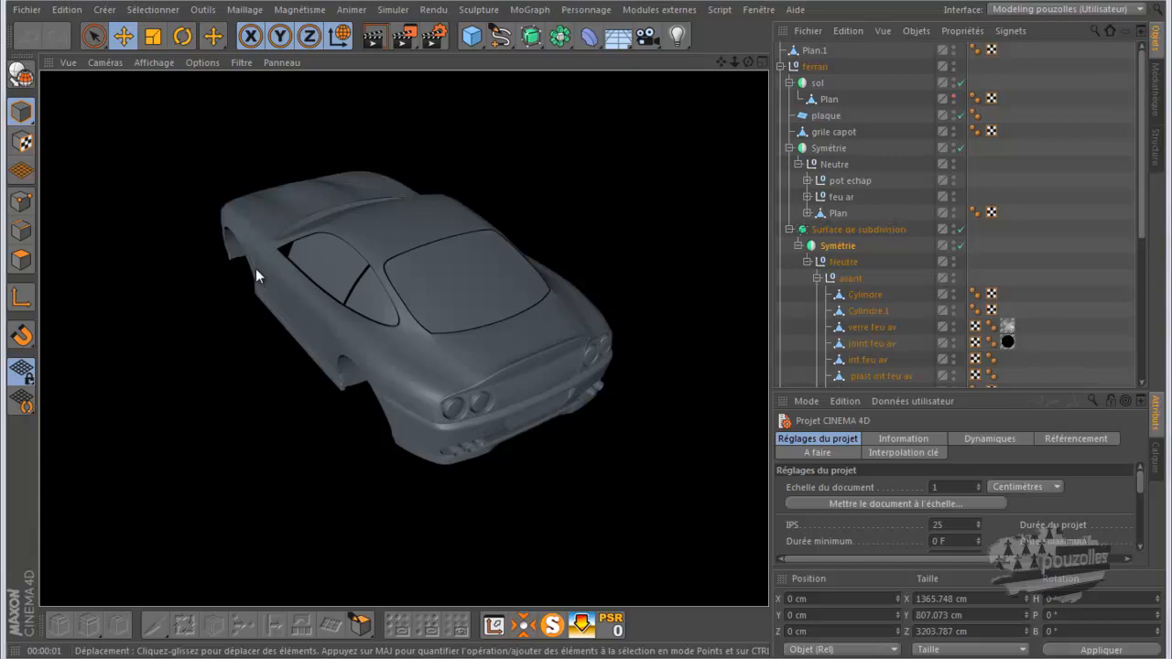
Step: Examine the rear of the top-view car blueprint lying beneath the body model
click(430, 374)
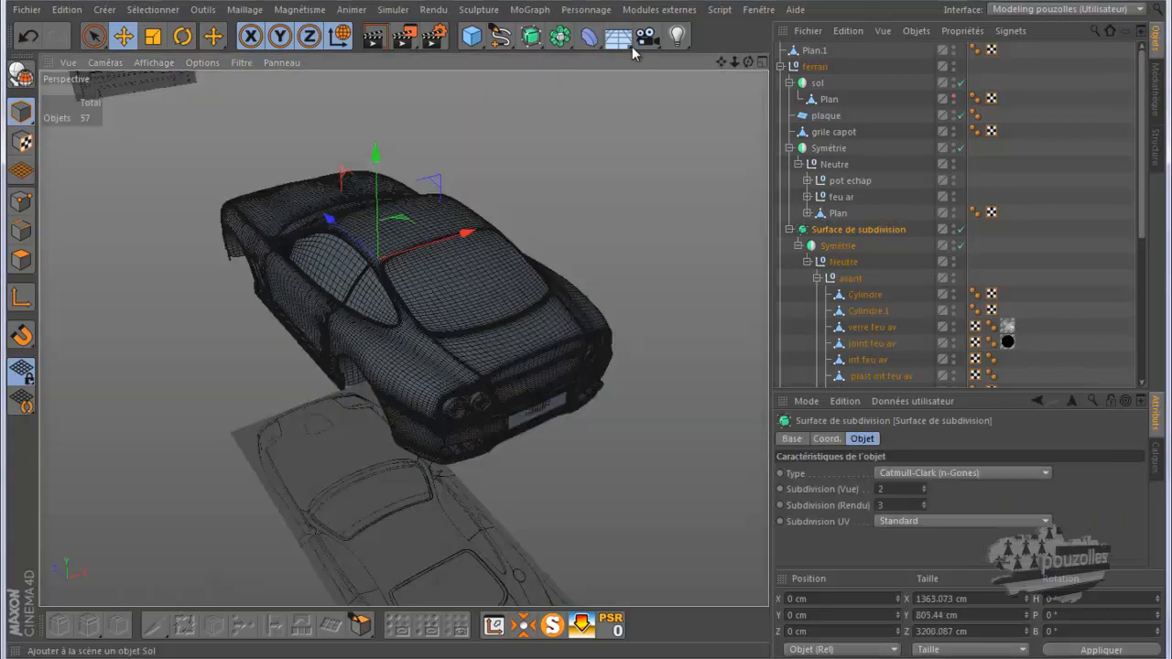
drag(720, 62, 586, 317)
scroll(433, 548, up, 5)
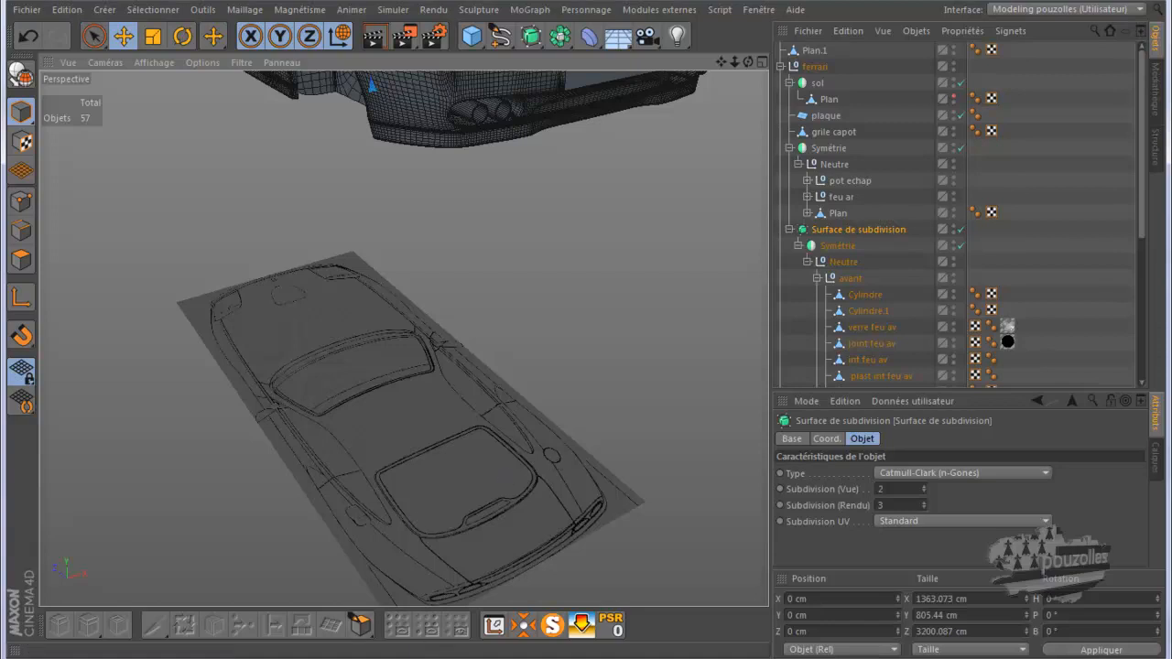
Step: Switch to the ferrari-550-maranello image folder in Windows Explorer, open Ferrari_550_Maranello_14, and examine the side window and rear fender up close
mouse_move(128, 648)
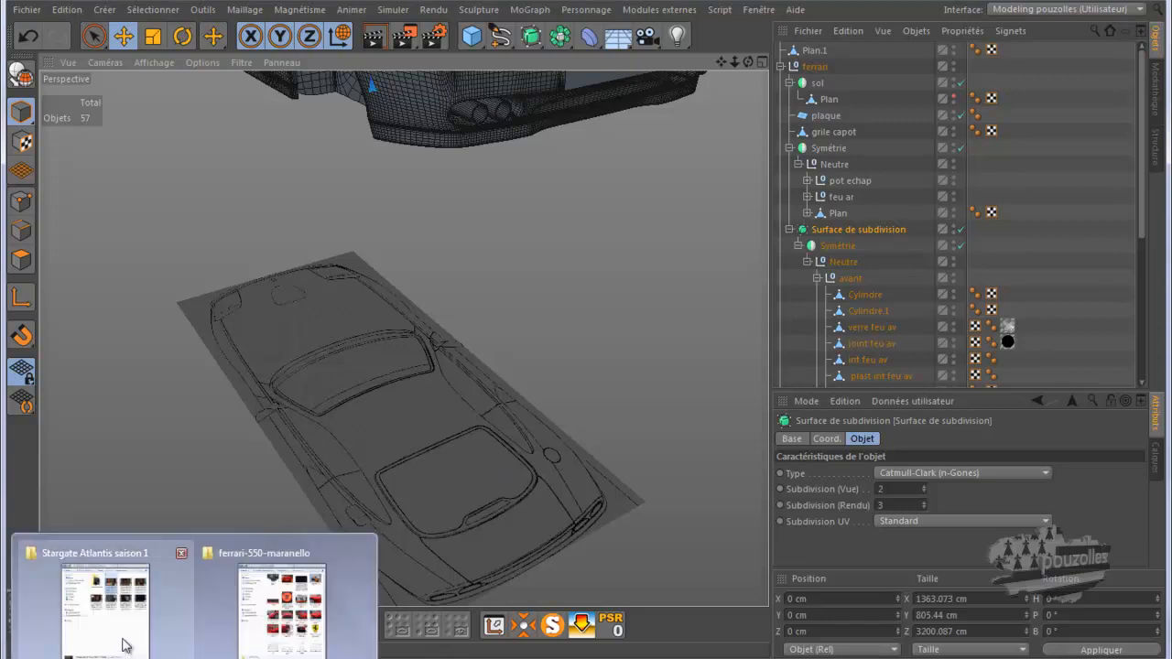
click(279, 641)
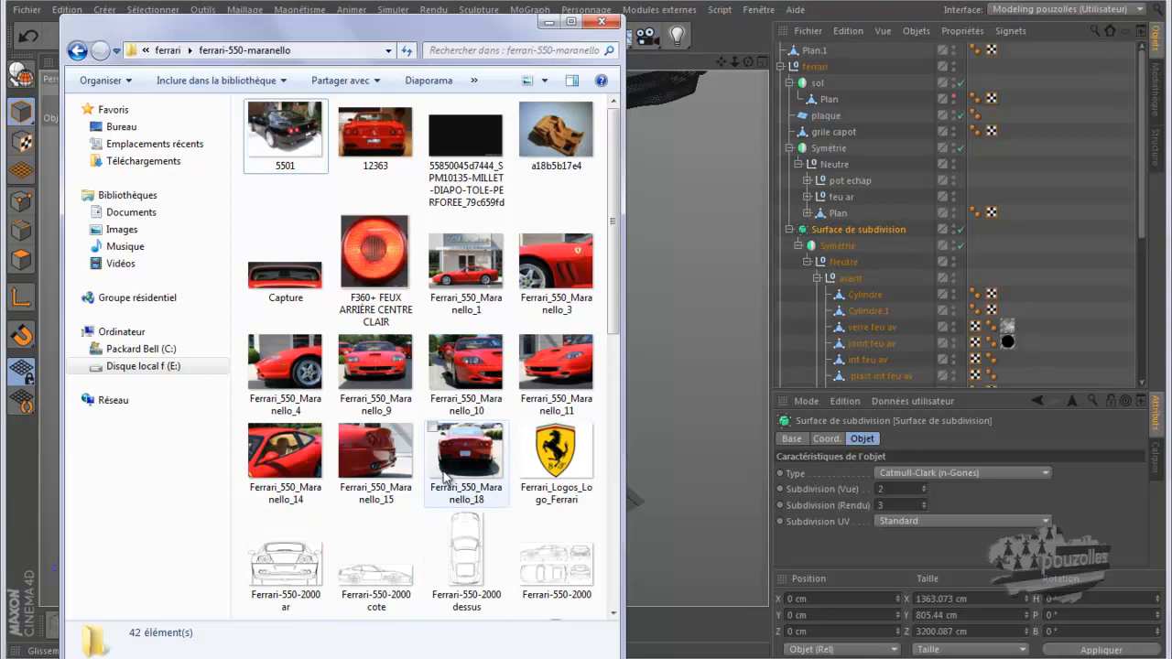
double_click(299, 449)
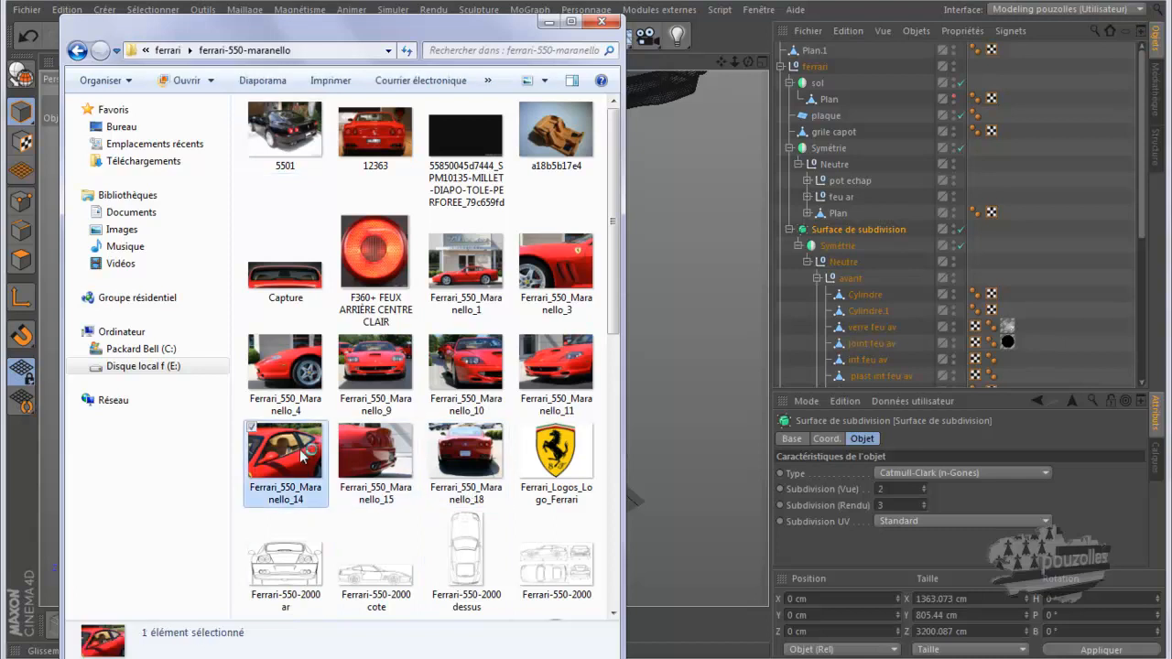
scroll(1091, 319, up, 5)
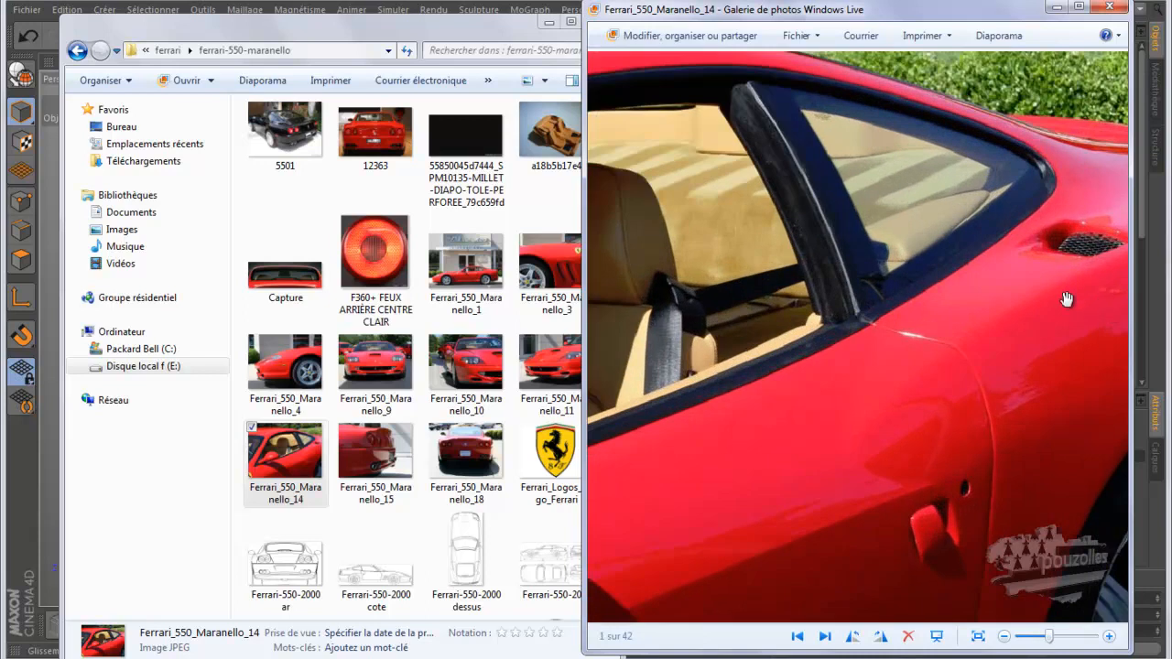
drag(1068, 296, 962, 335)
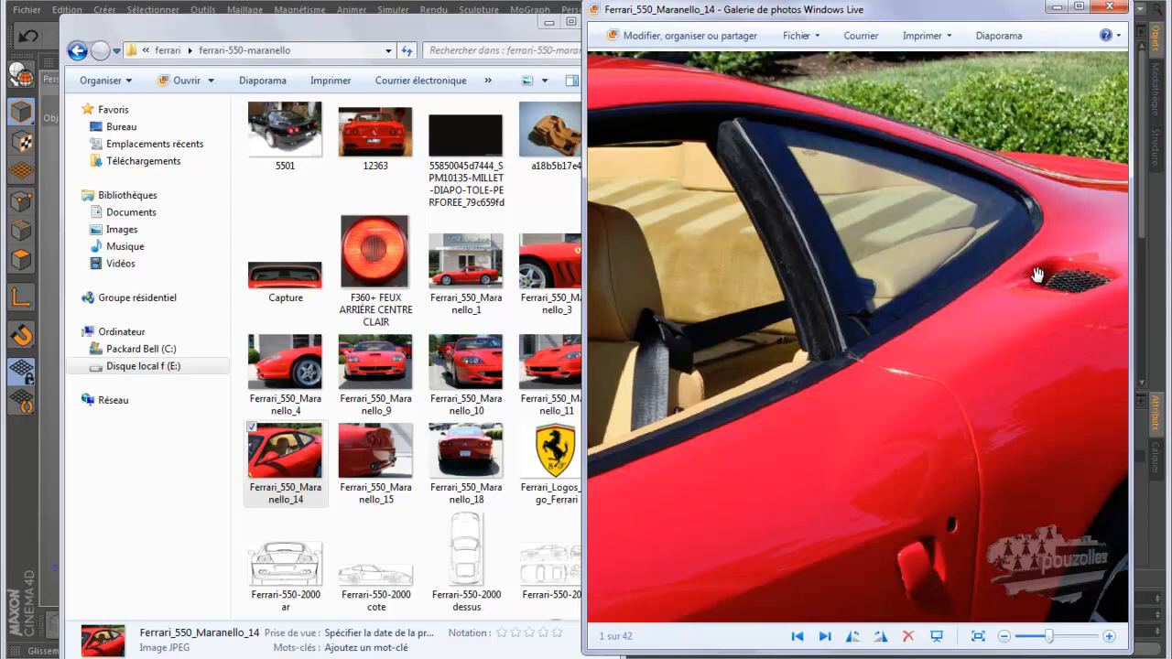
Step: Open the reference photo Ferrari_550_Maranello_18 from the folder and examine the rear fenders, lights and boot lid up close
click(503, 30)
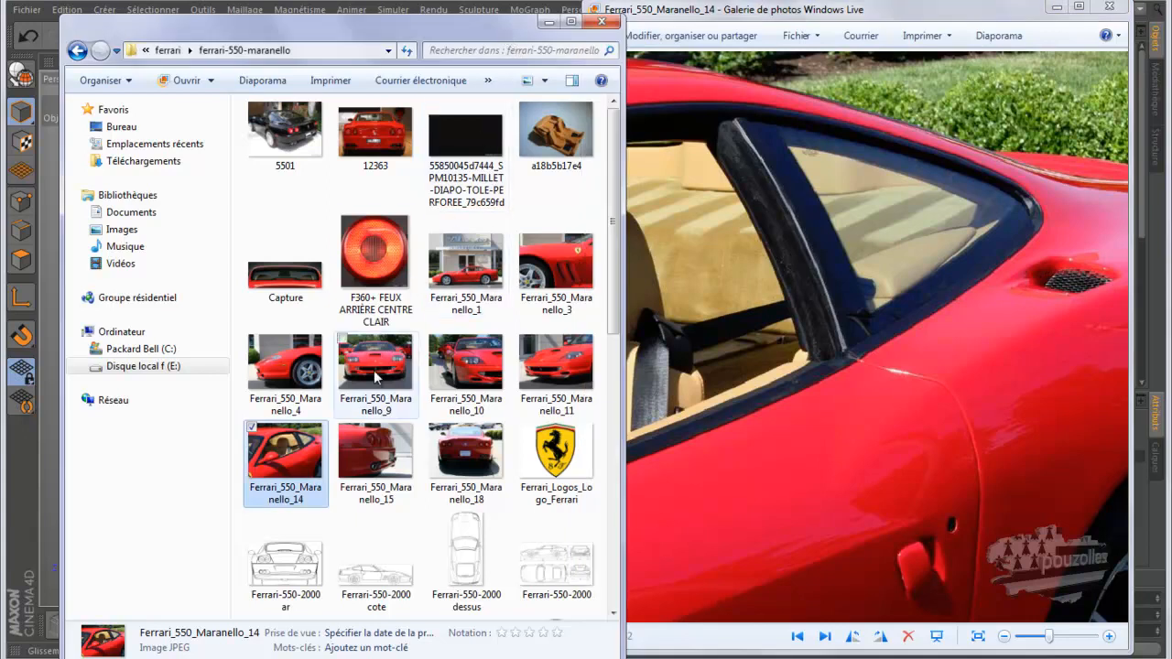
double_click(478, 446)
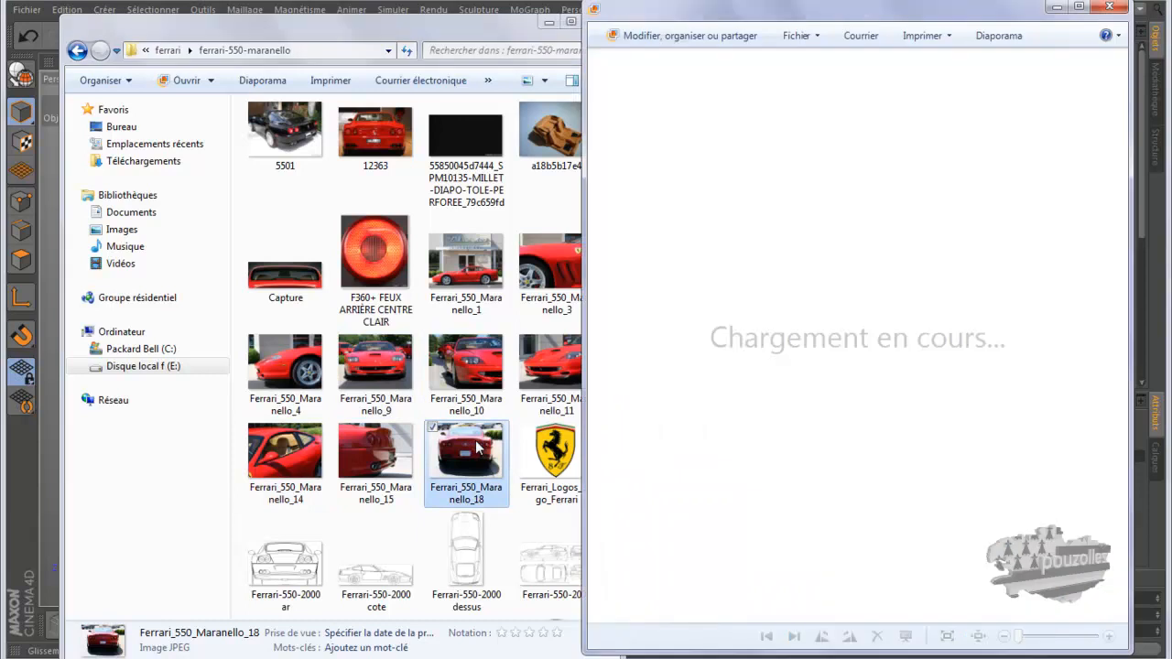
scroll(1026, 275, up, 2)
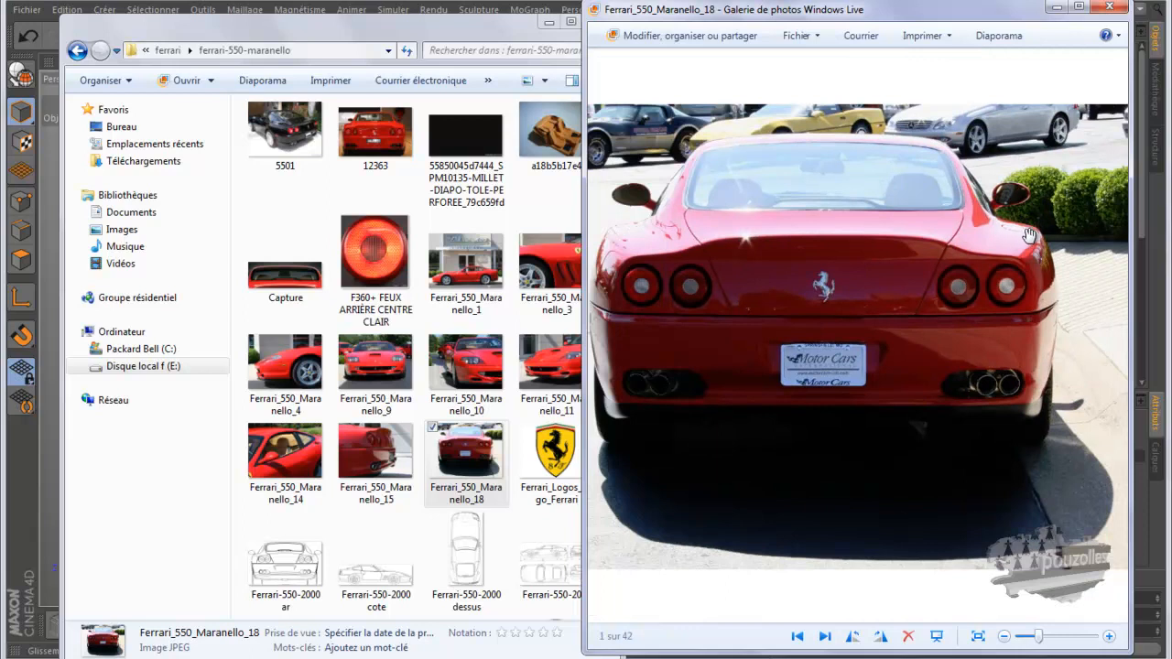
scroll(1030, 236, up, 1)
drag(883, 233, 1119, 340)
drag(707, 354, 940, 361)
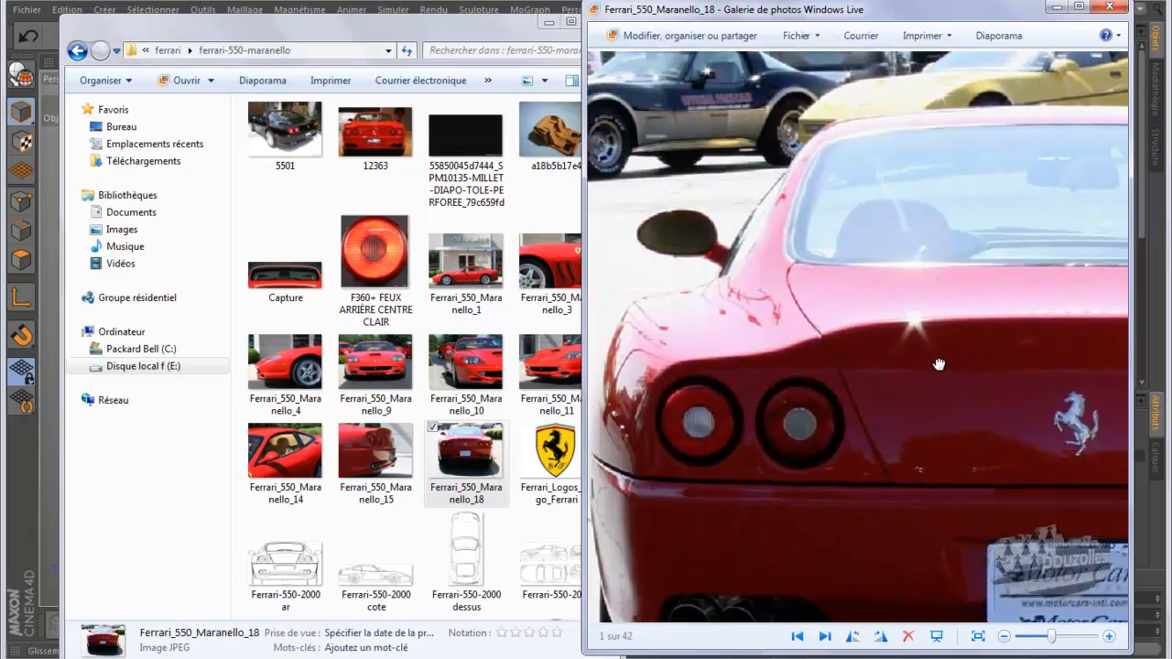
drag(1036, 351, 762, 269)
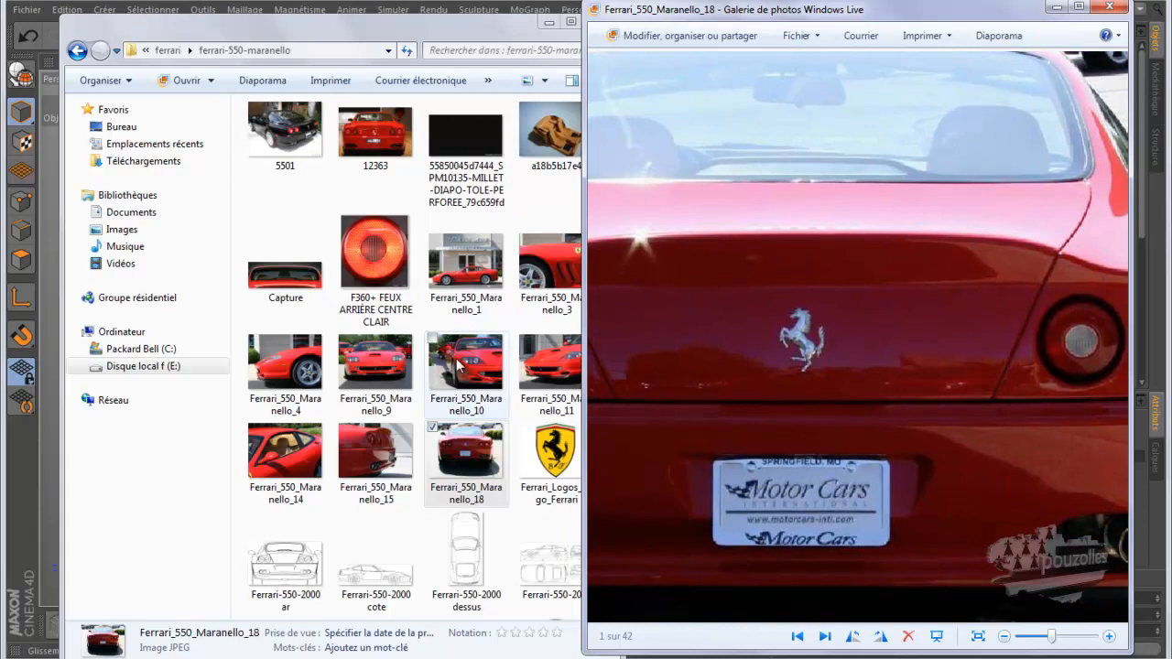
Step: Find and open the photo Ferrari-550-Maranello-Rear-View-Car-Picture in the folder, and return to the Cinema 4D scene
click(381, 391)
scroll(381, 389, down, 10)
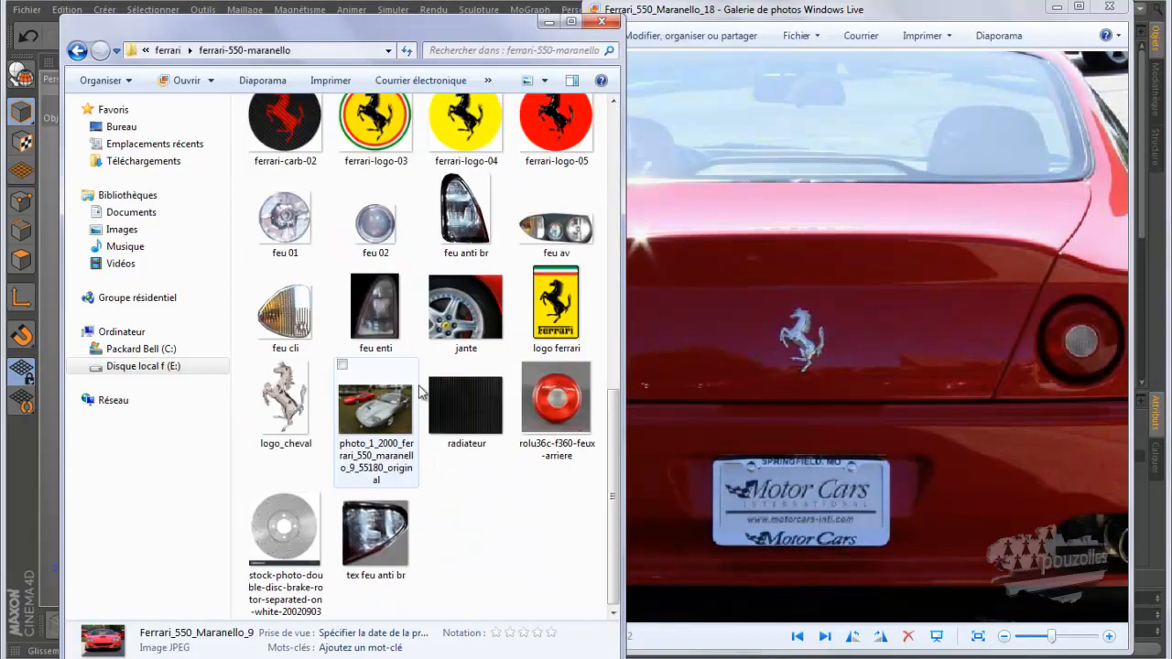
scroll(420, 392, up, 3)
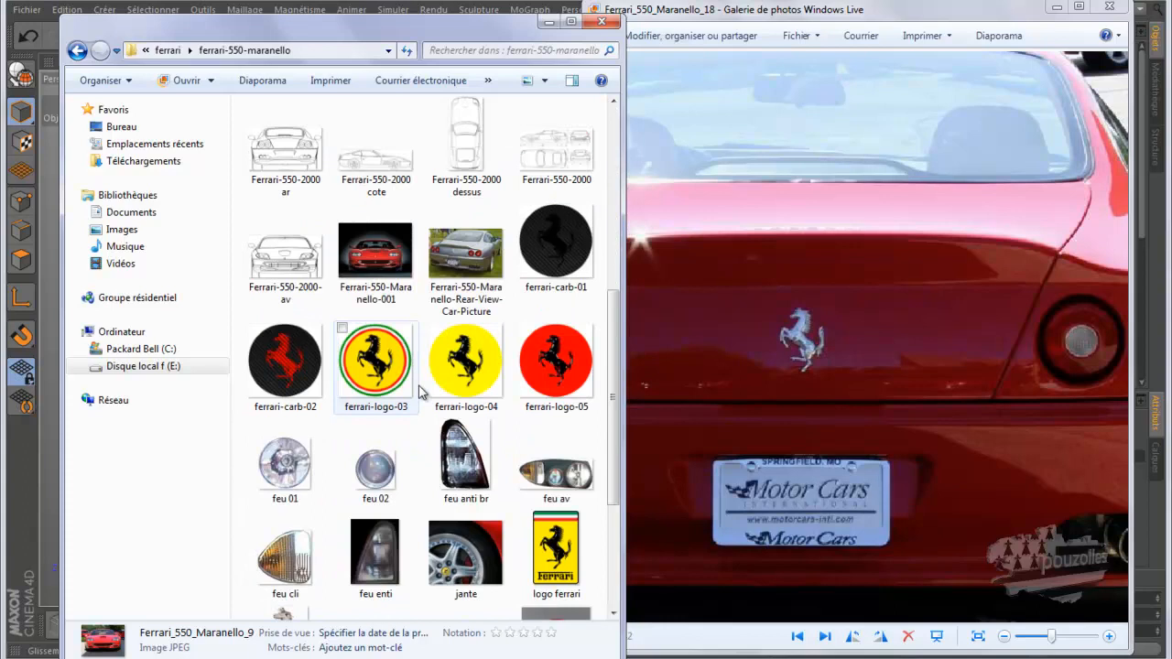
double_click(486, 262)
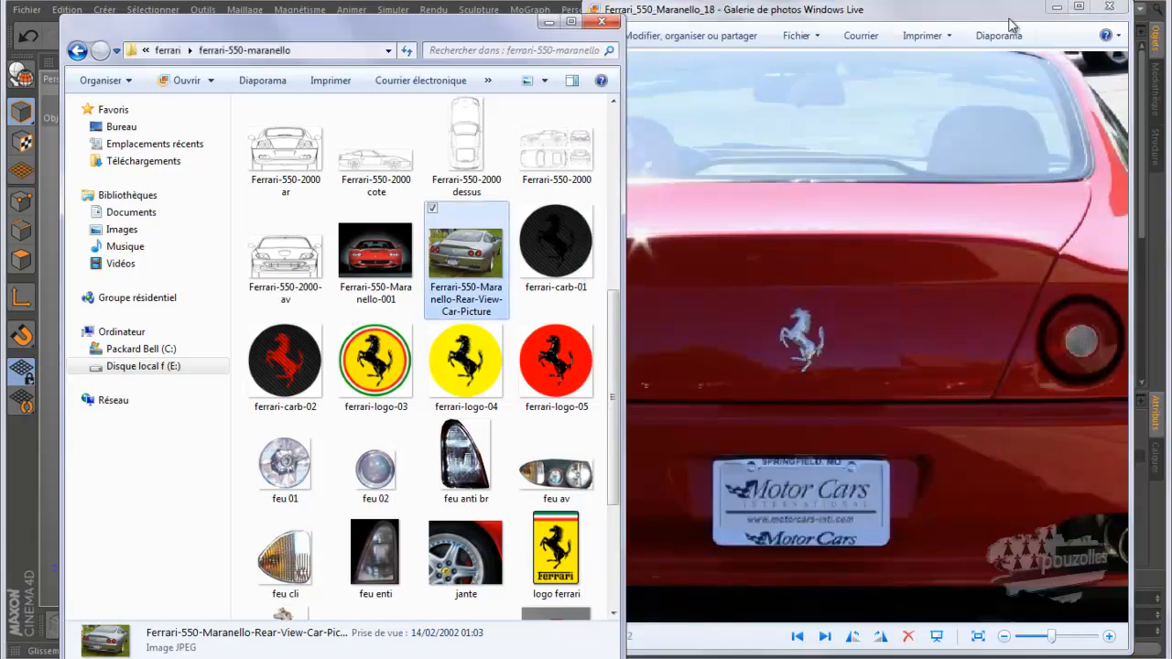
click(549, 21)
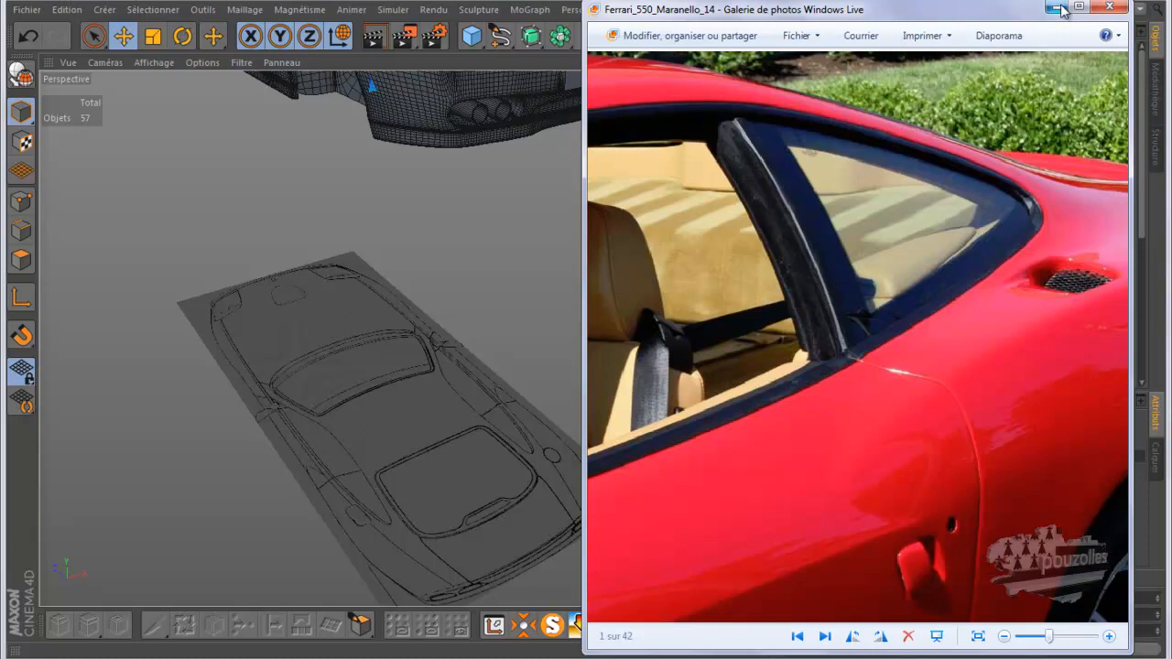
click(1062, 8)
Step: Take the aile ar object out of the arriere group and place it at the top level of the object hierarchy
scroll(507, 289, down, 2)
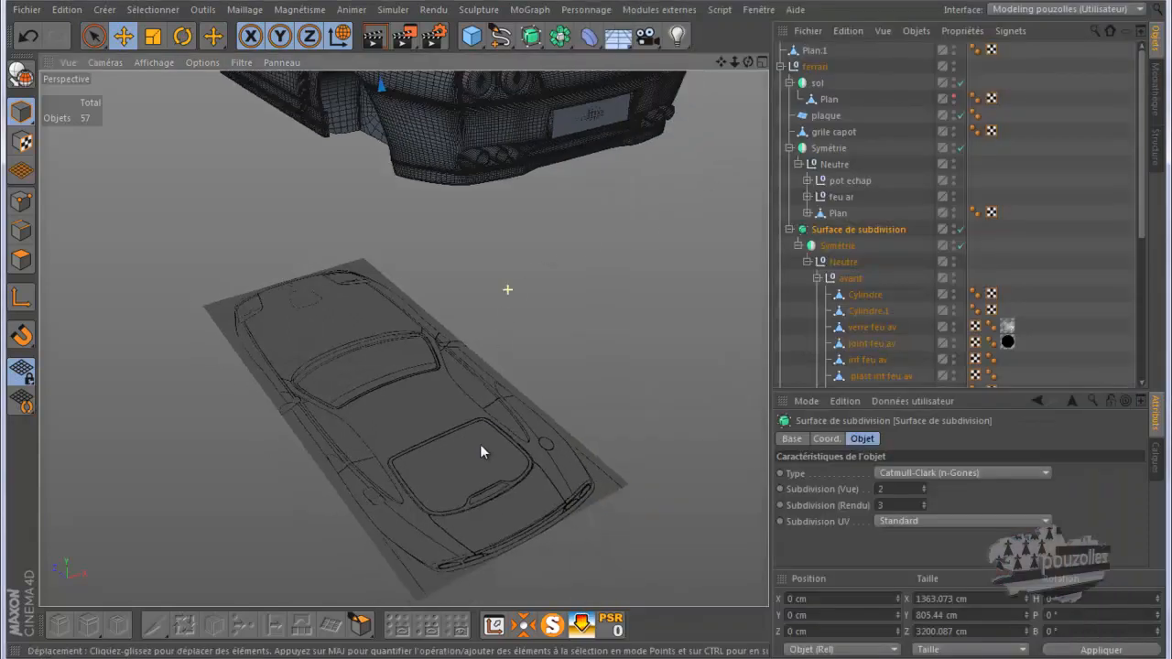
scroll(475, 451, down, 5)
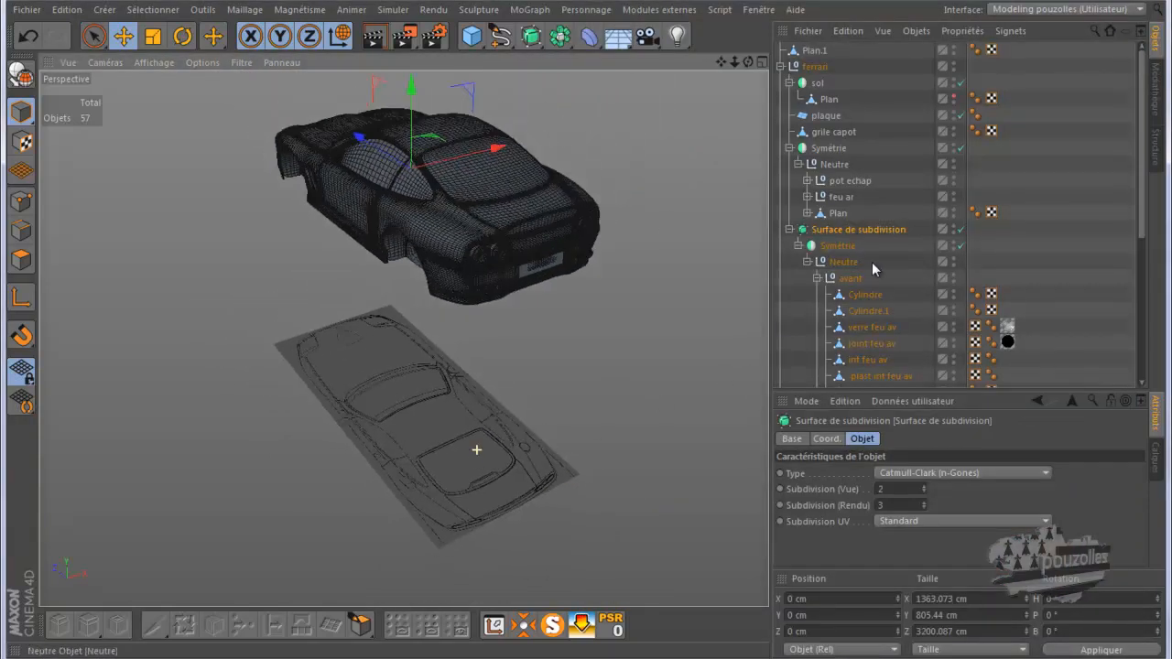
scroll(871, 262, down, 5)
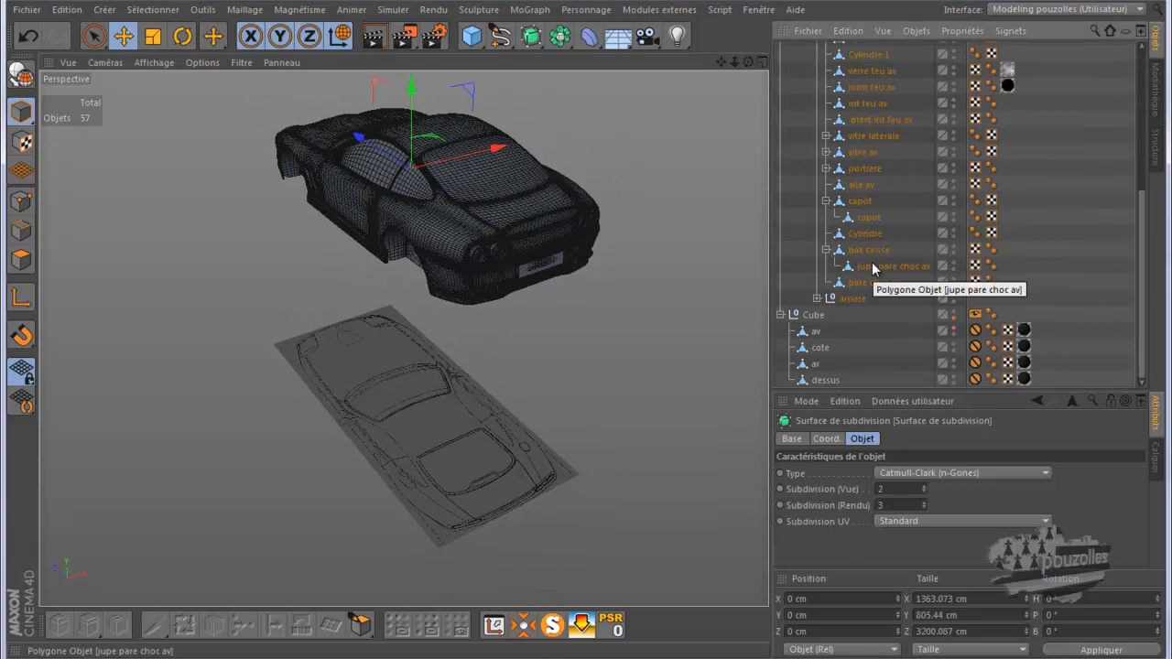
click(816, 299)
click(855, 317)
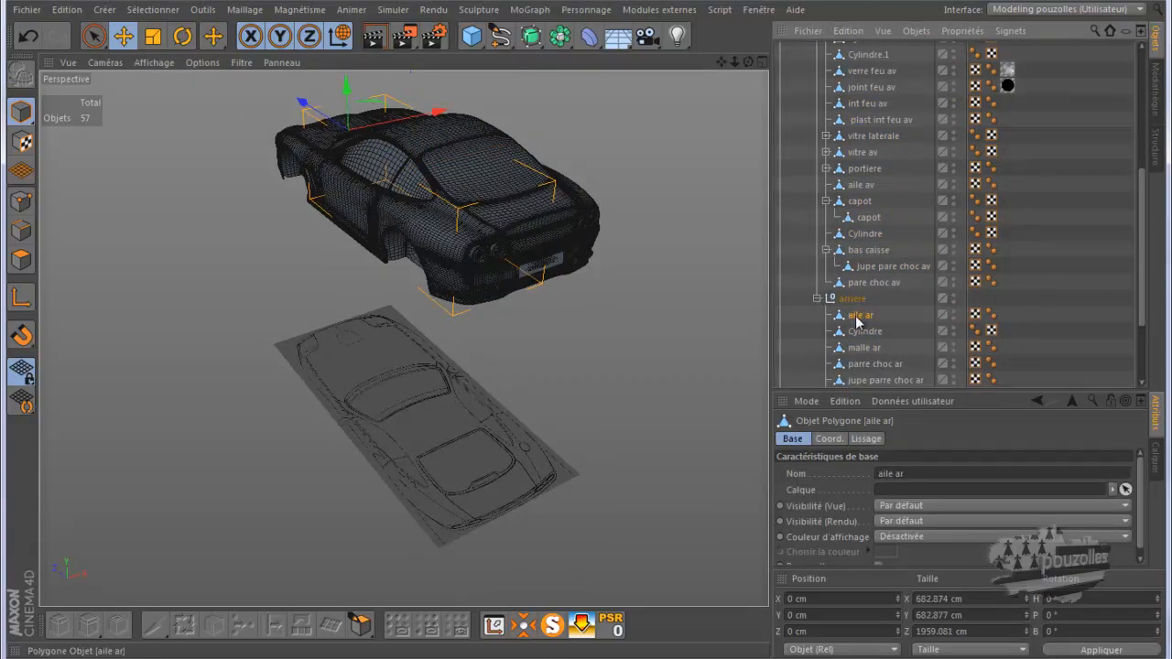
scroll(865, 380, down, 3)
drag(864, 385, 850, 316)
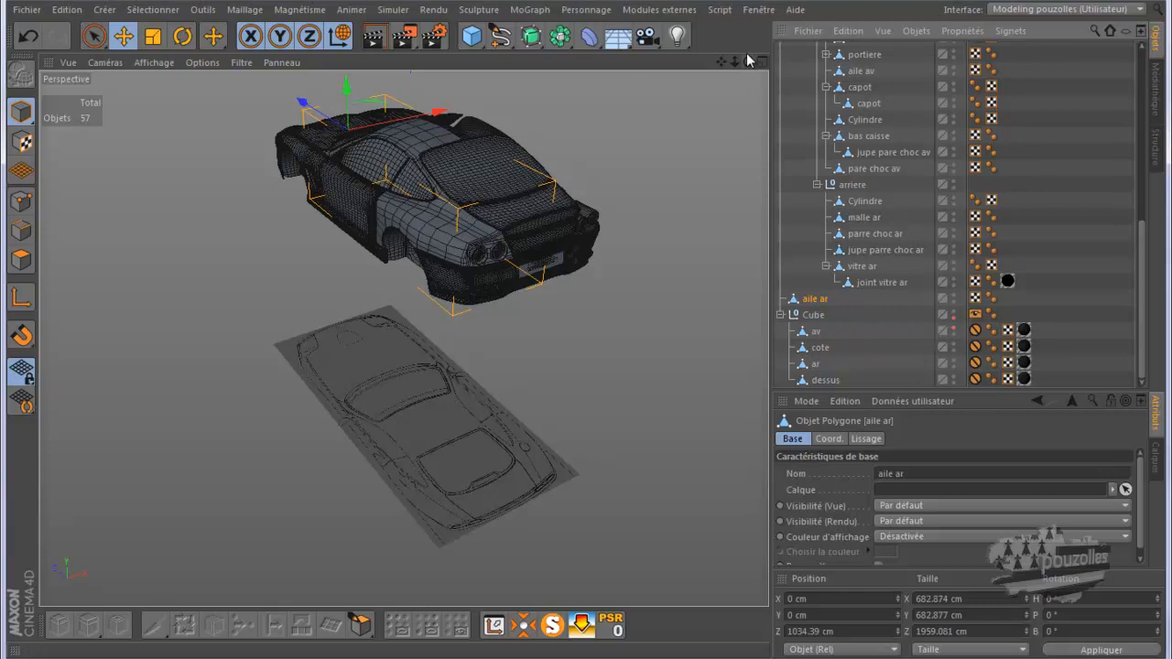
alt+drag(586, 340, 577, 339)
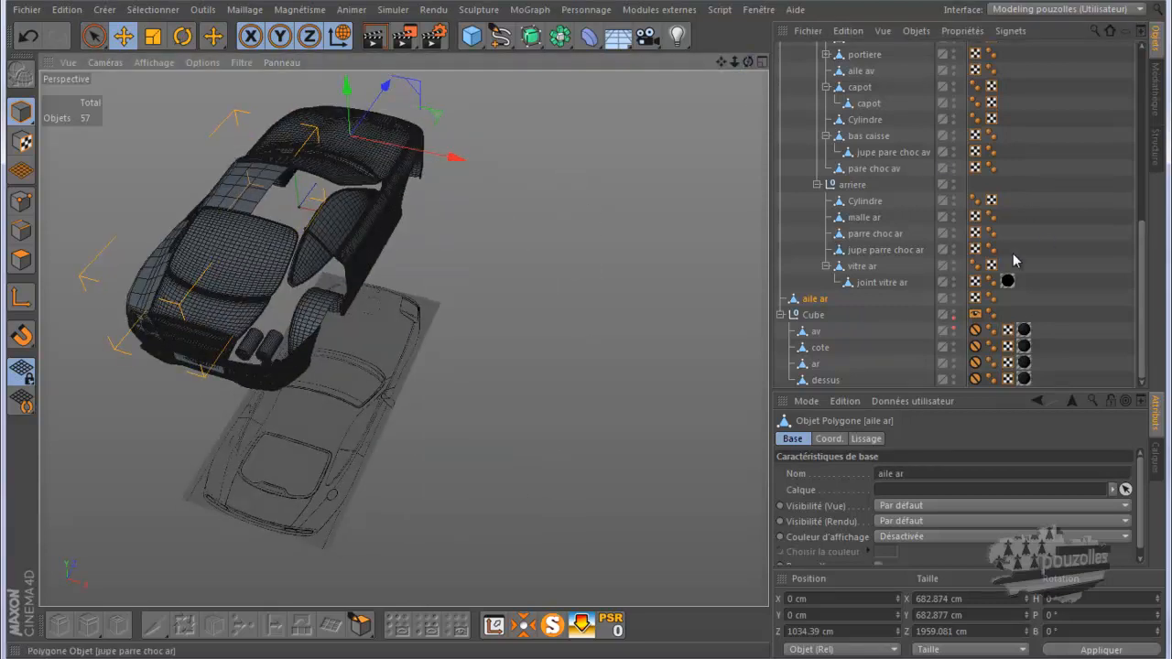
Step: Collapse the arriere group and the Surface de subdivision, and move aile ar directly under the ferrari null
click(816, 184)
scroll(824, 136, up, 2)
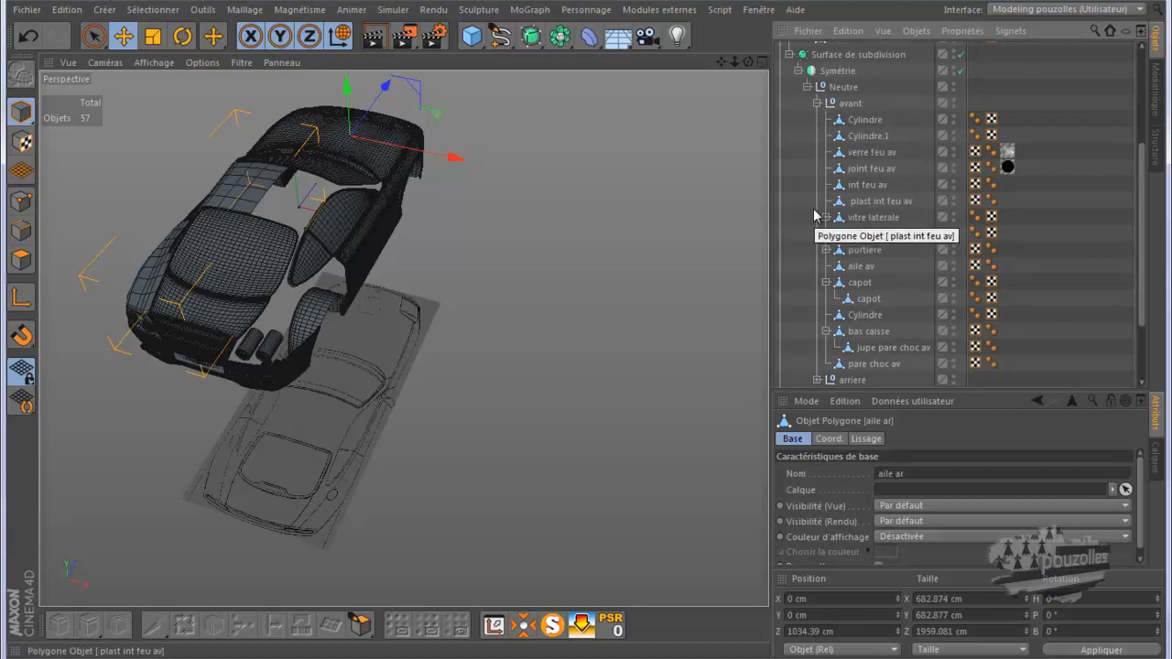
click(790, 55)
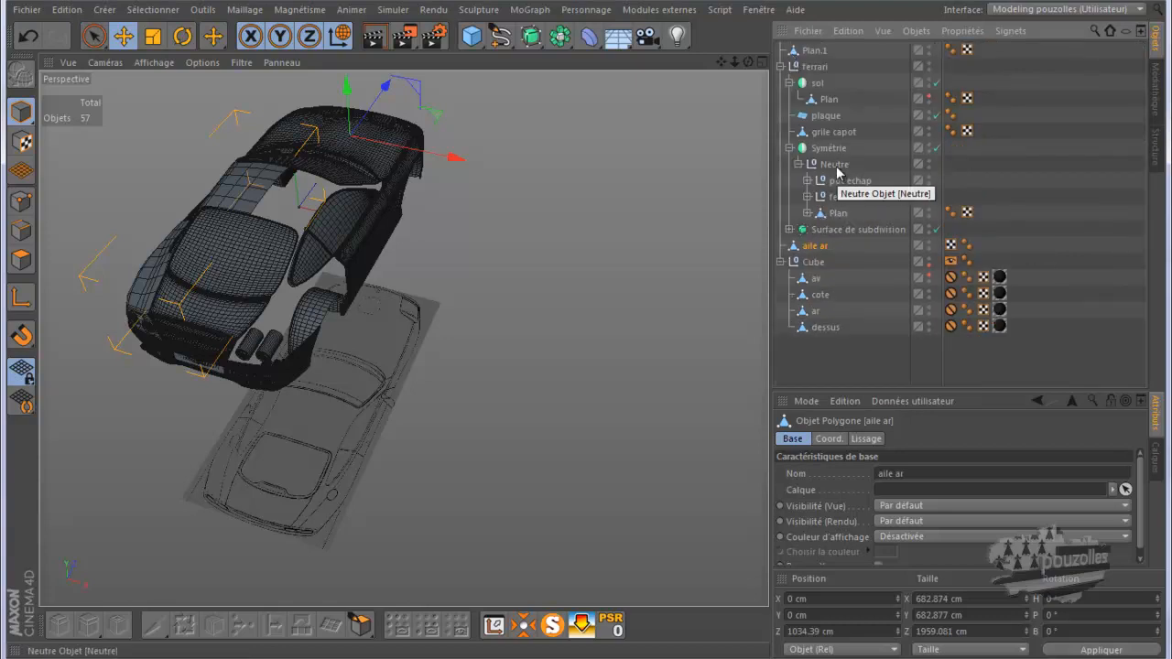
click(809, 52)
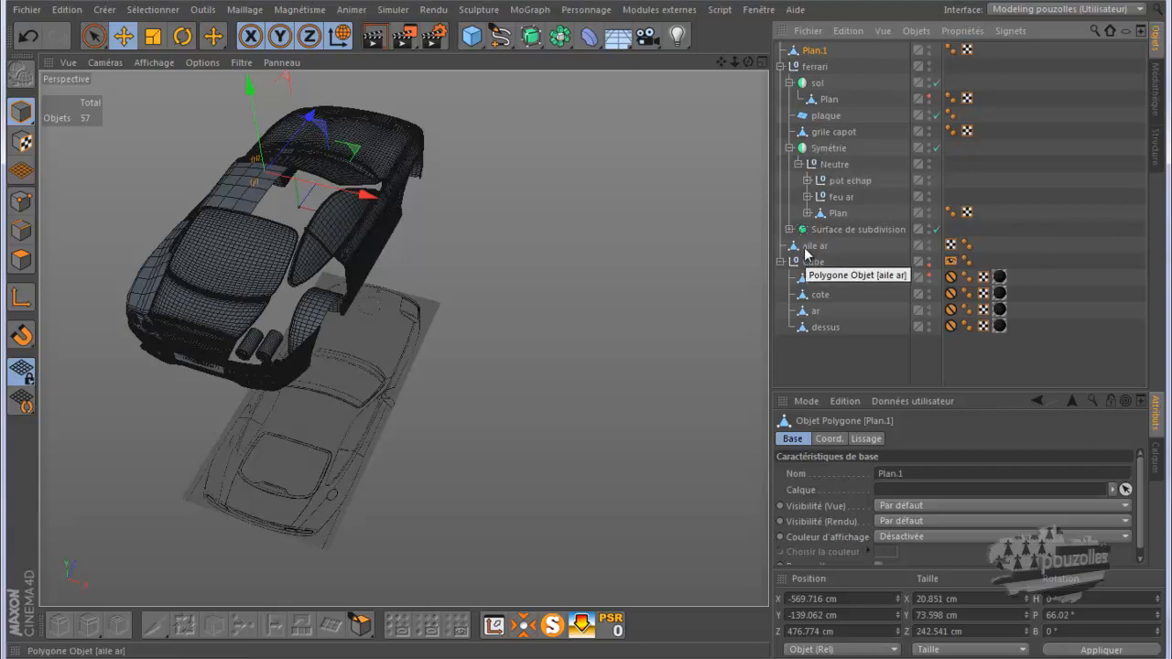
drag(807, 254, 813, 81)
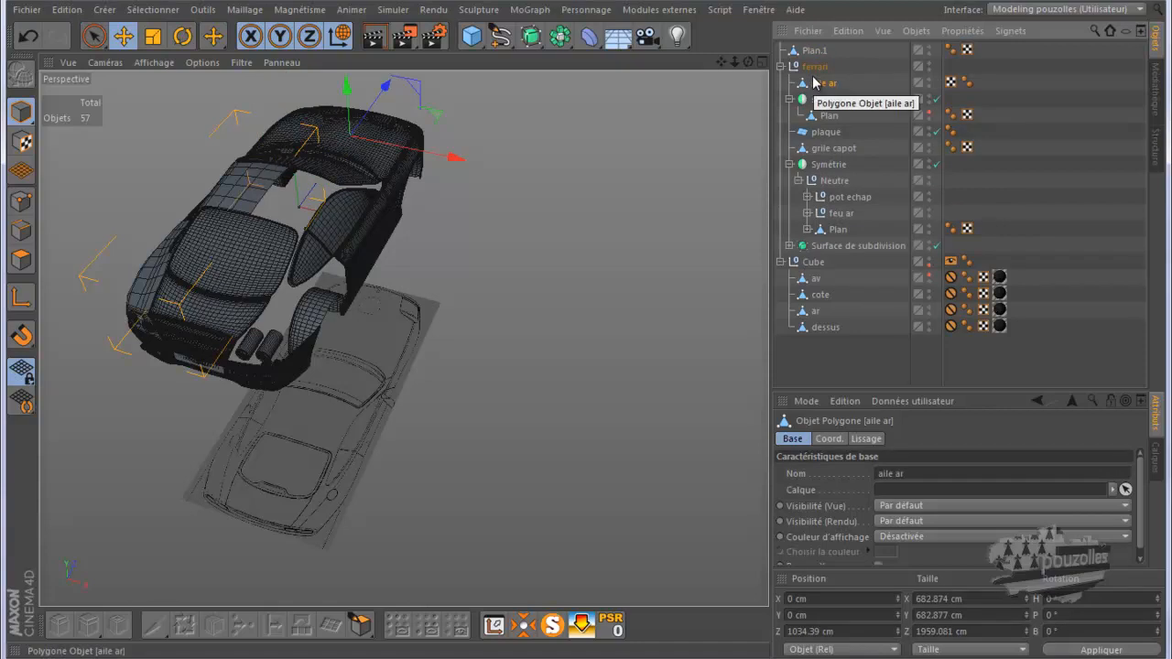
click(811, 69)
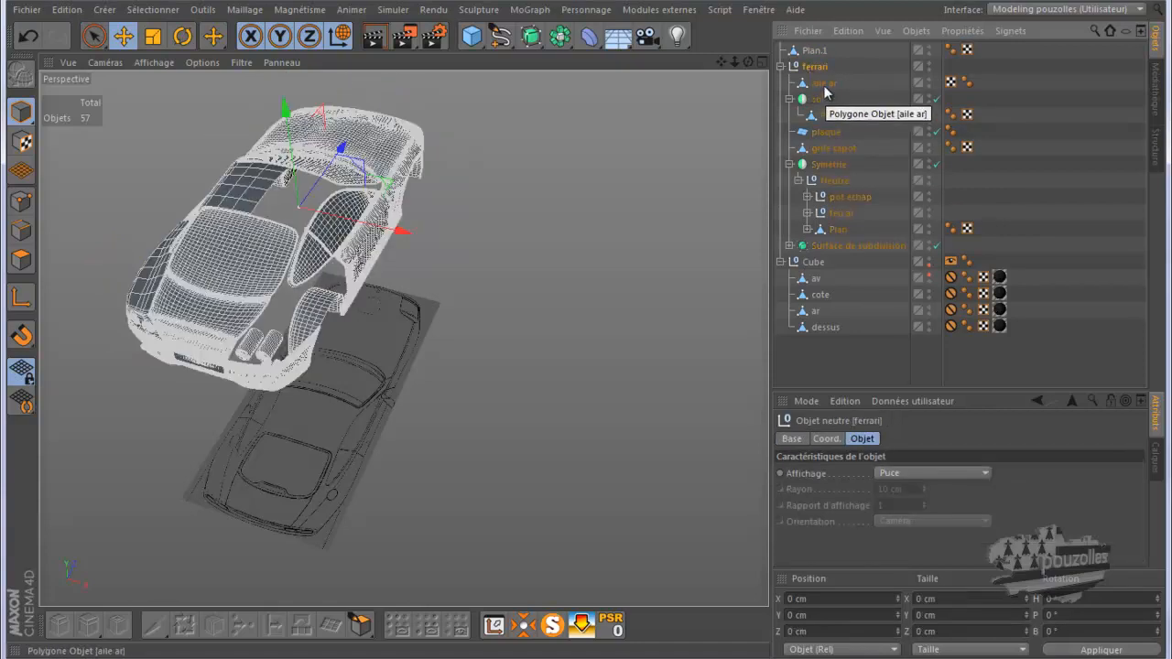
click(823, 84)
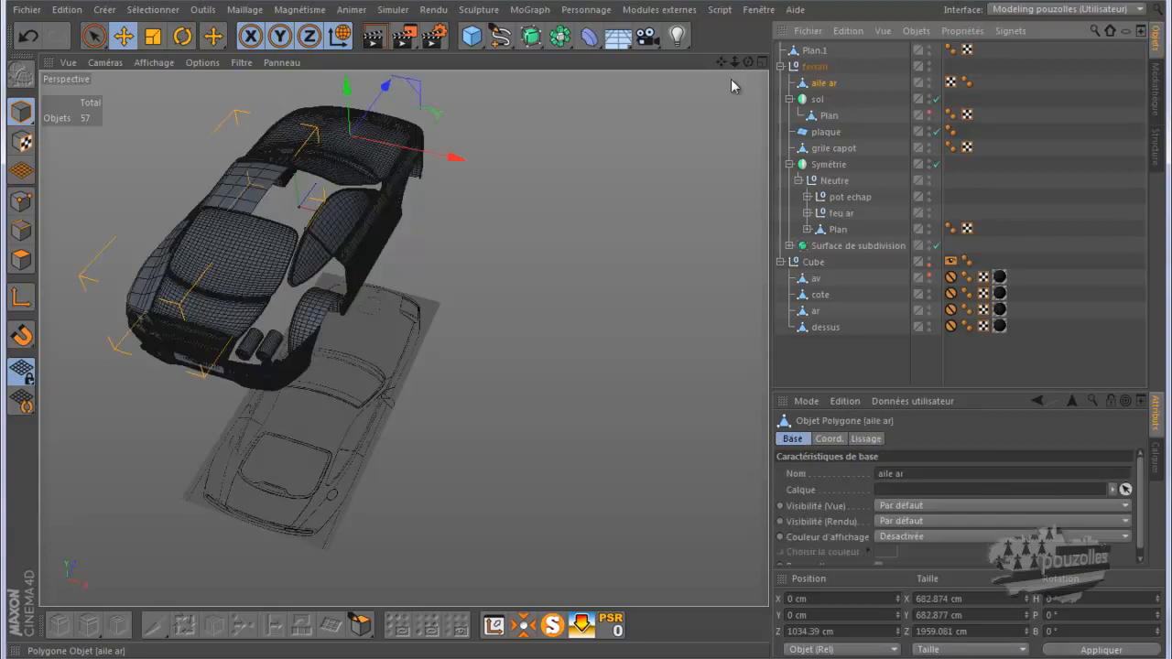
Step: Mirror aile ar with a new Symmetry object inside the ferrari null and convert that symmetry to an editable polygon object
drag(558, 35, 732, 119)
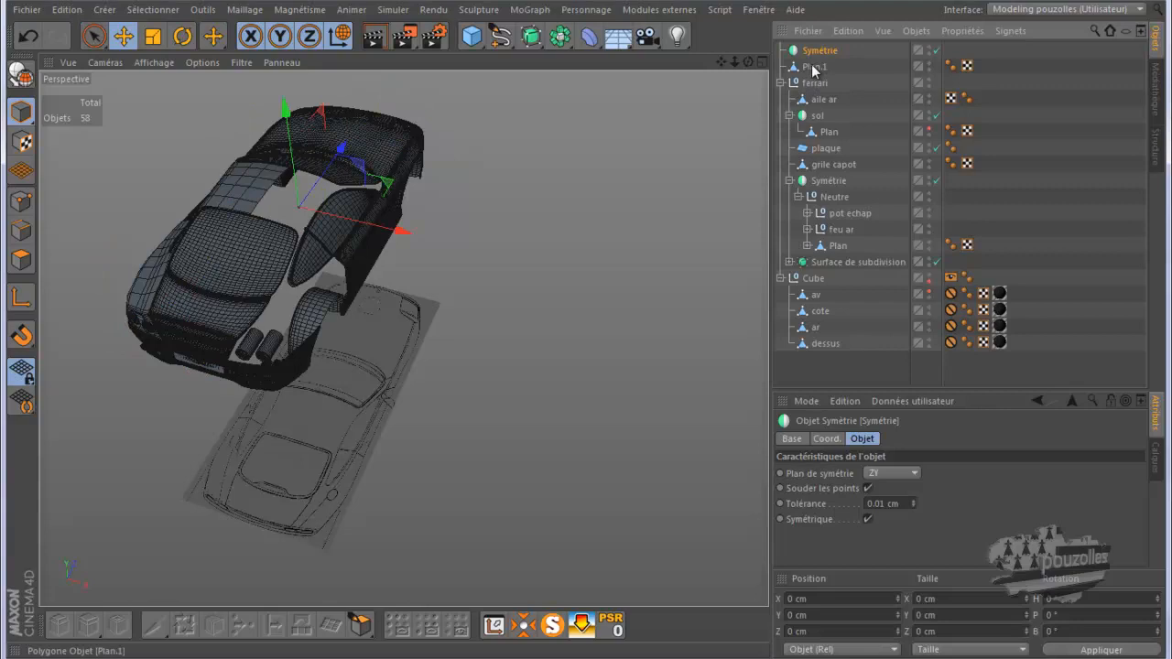
drag(822, 53, 829, 84)
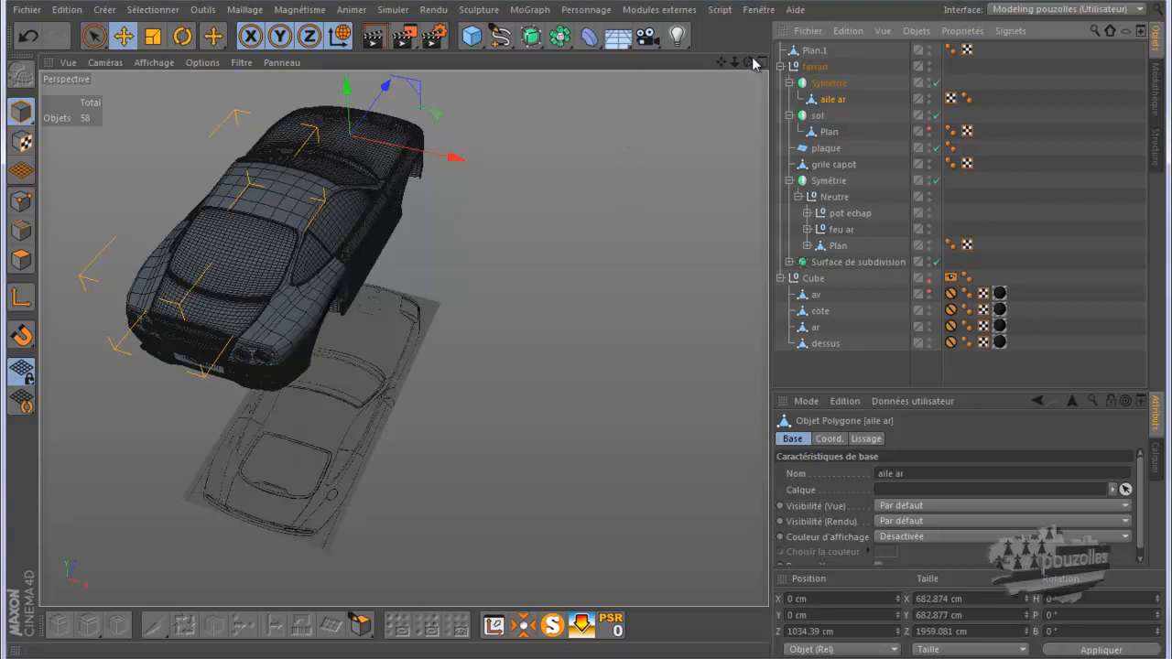
alt+drag(603, 326, 607, 326)
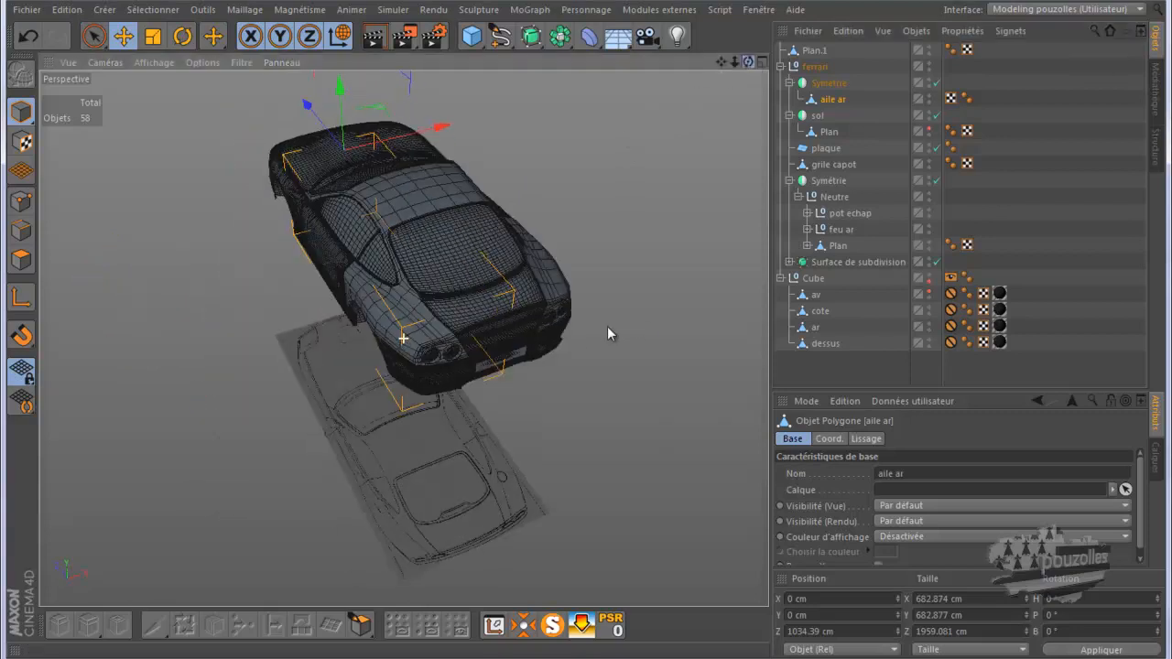
click(825, 83)
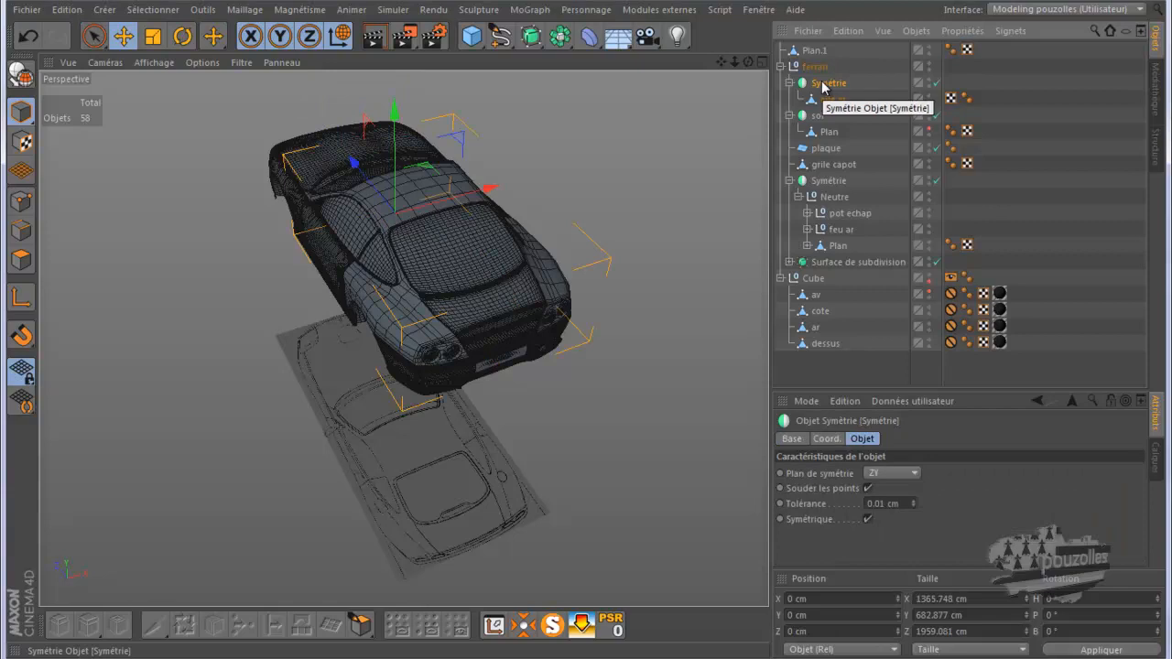
click(21, 76)
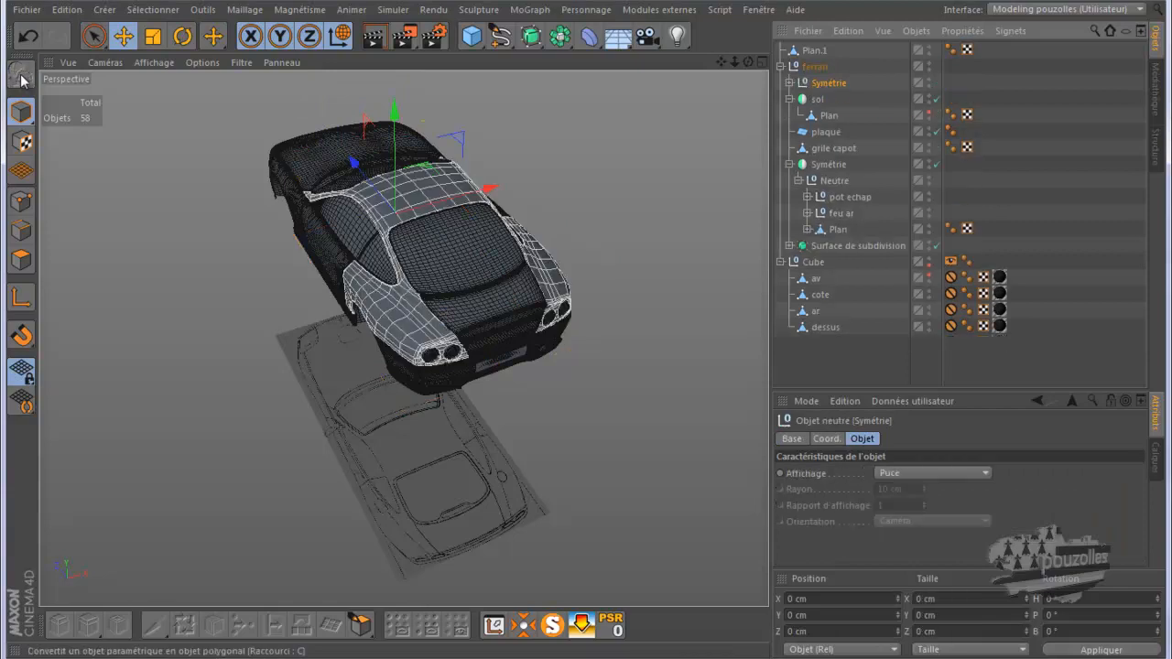
Step: Move the converted aile ar out of its Symétrie null, directly under ferrari, and delete the empty null
click(789, 83)
click(827, 99)
drag(832, 104, 825, 80)
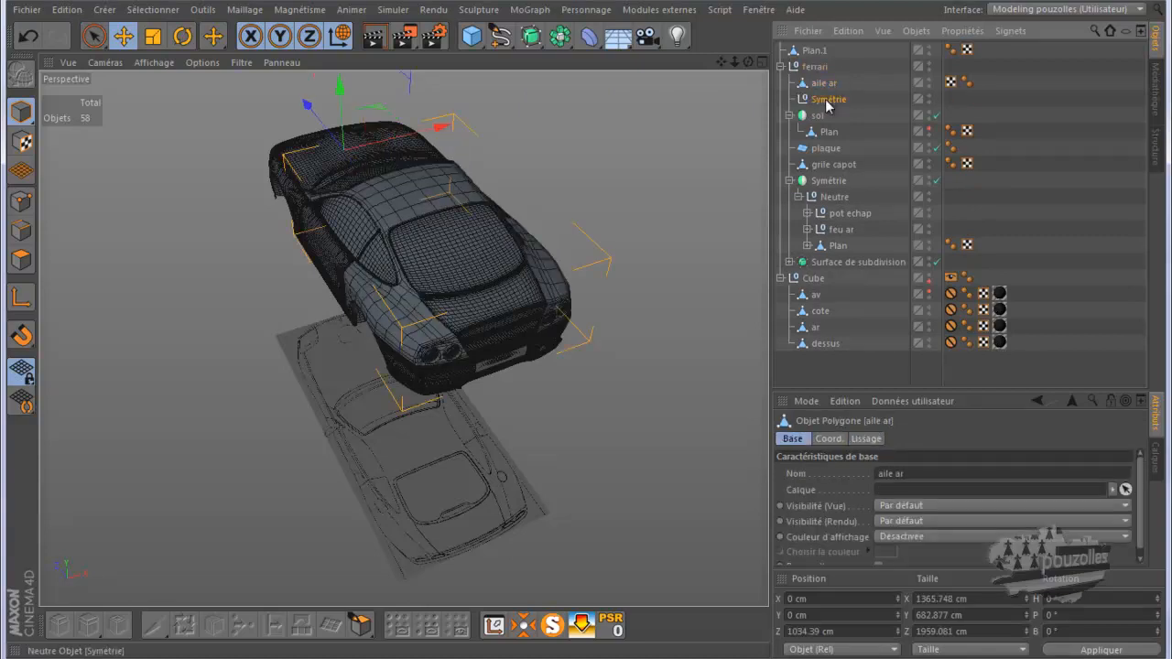
click(827, 101)
key(Delete)
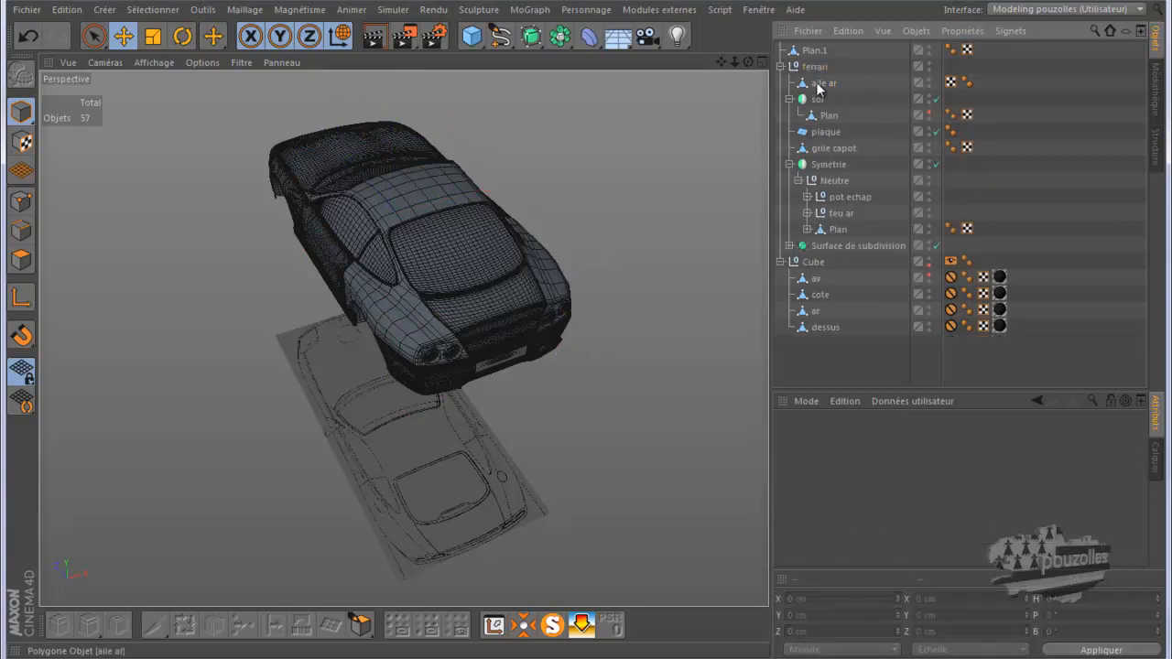
Step: Select aile ar and collapse the Symétrie and sol groups in the ferrari hierarchy
click(816, 84)
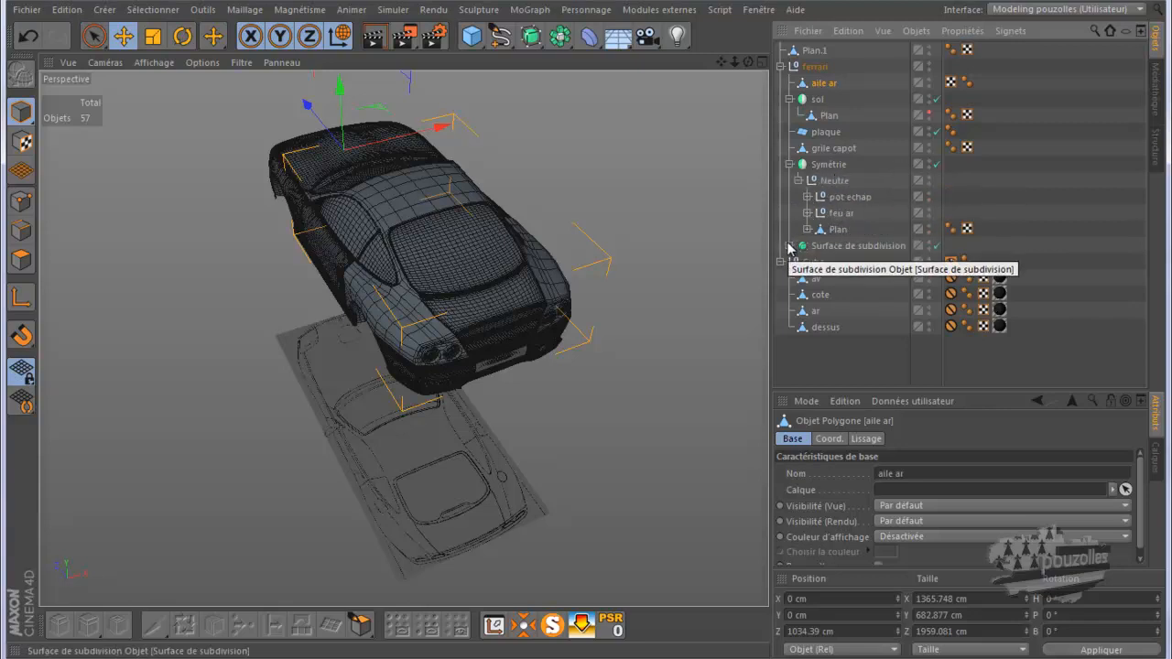
click(789, 163)
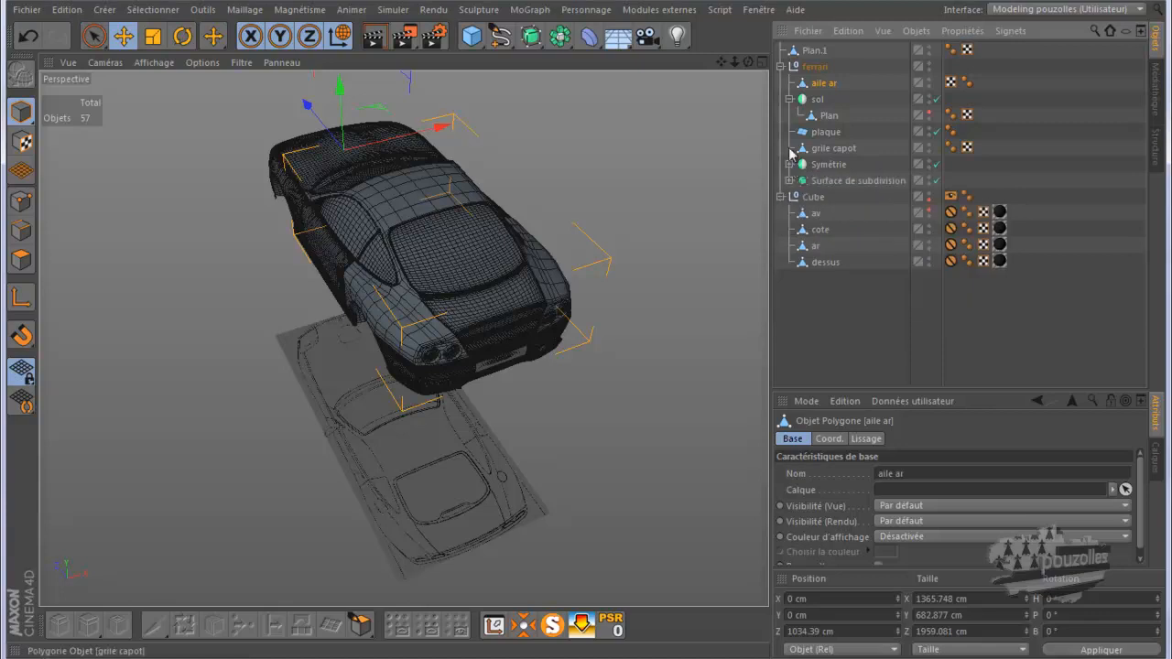
click(789, 98)
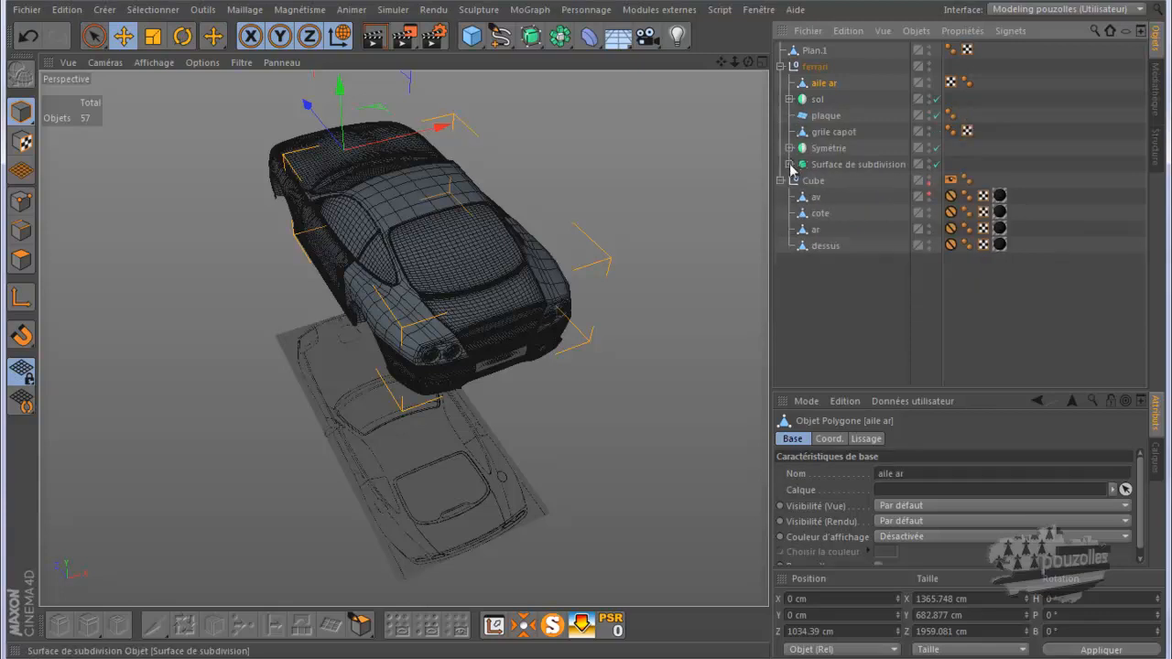
Step: Expand the existing Surface de subdivision and check the contents of its arriere group, leaving that group collapsed
click(790, 165)
scroll(847, 304, down, 5)
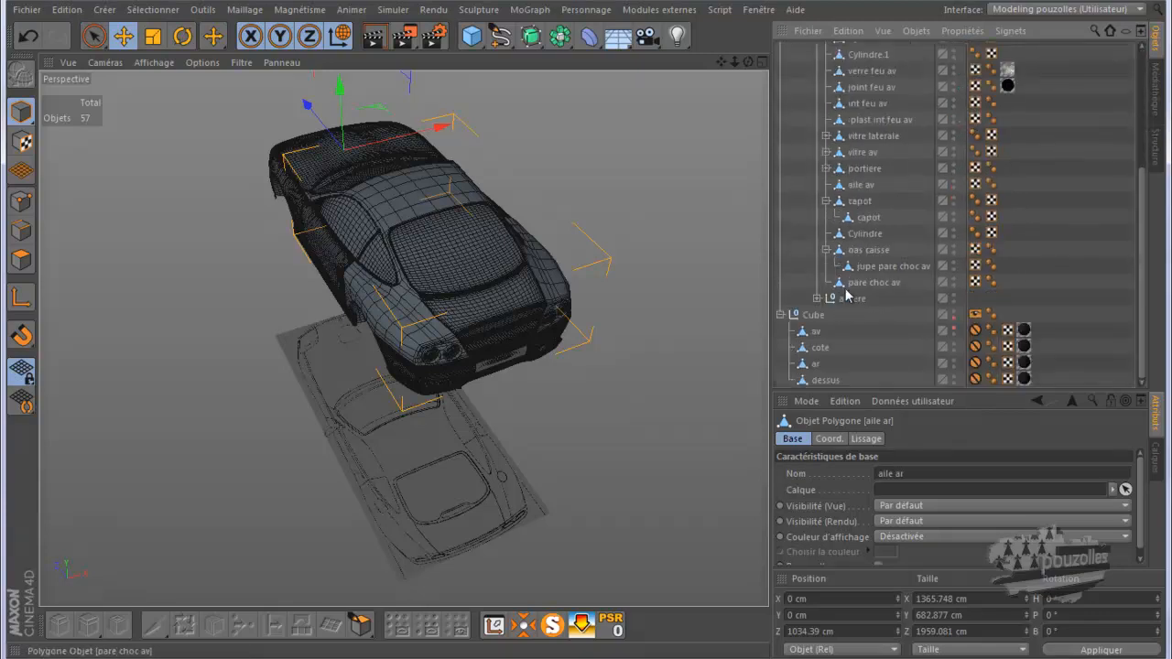
click(818, 300)
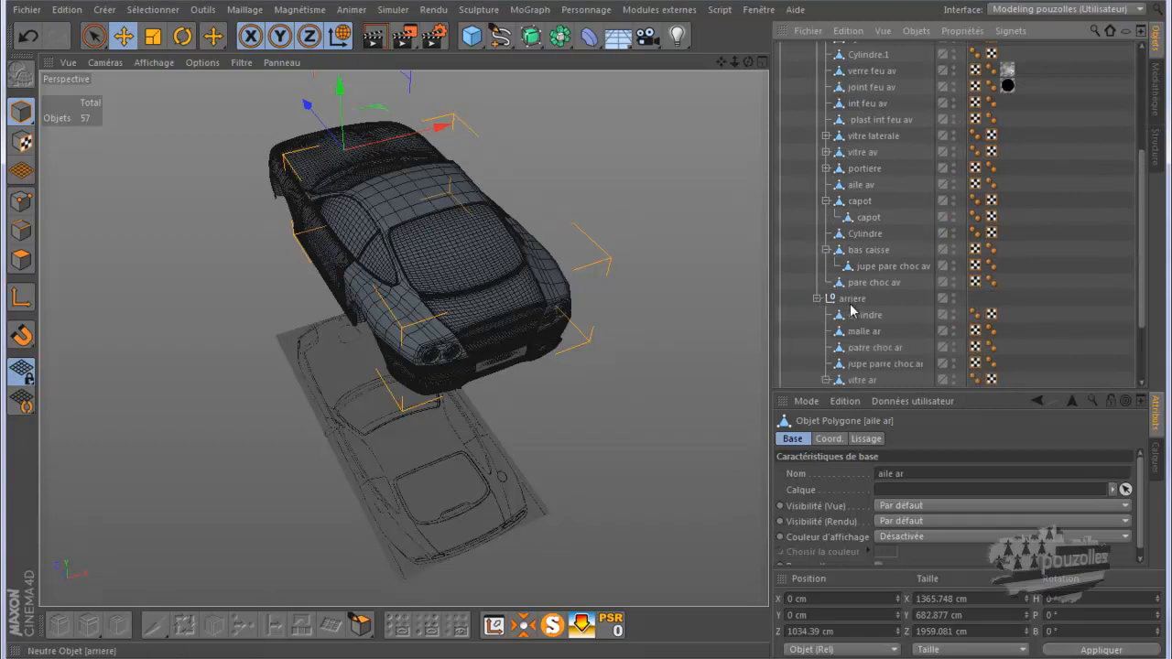
click(847, 302)
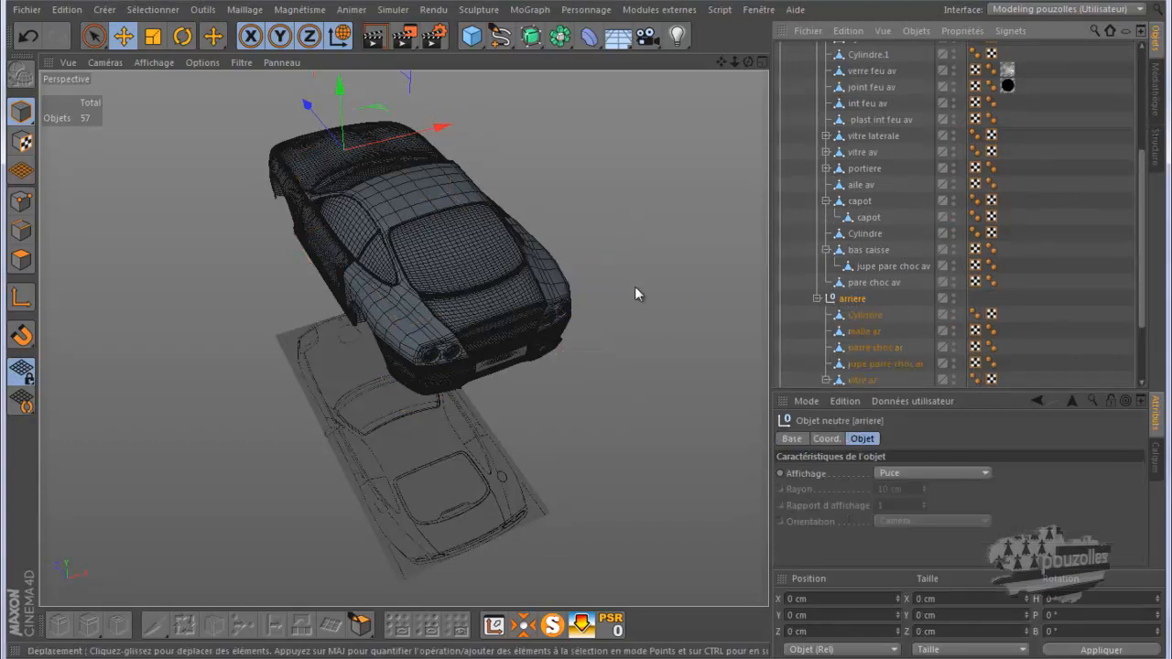
click(818, 298)
scroll(826, 287, up, 4)
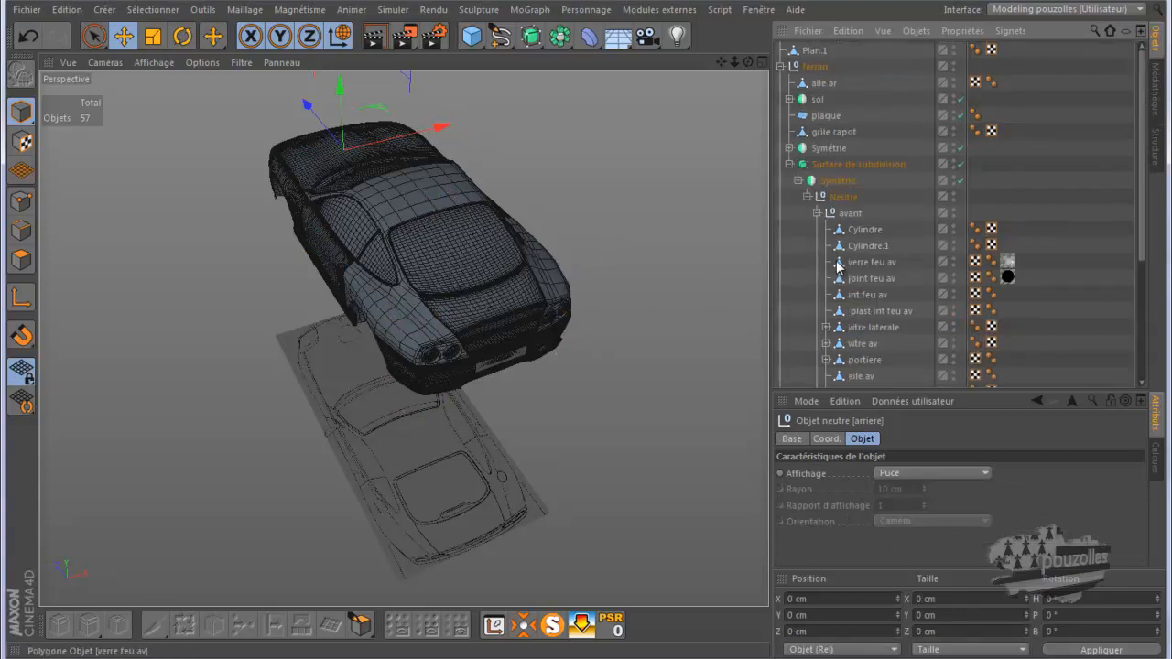
Step: Place aile ar under a new Surface de subdivision inside ferrari, with that generator switched off and the car's existing one on
click(821, 83)
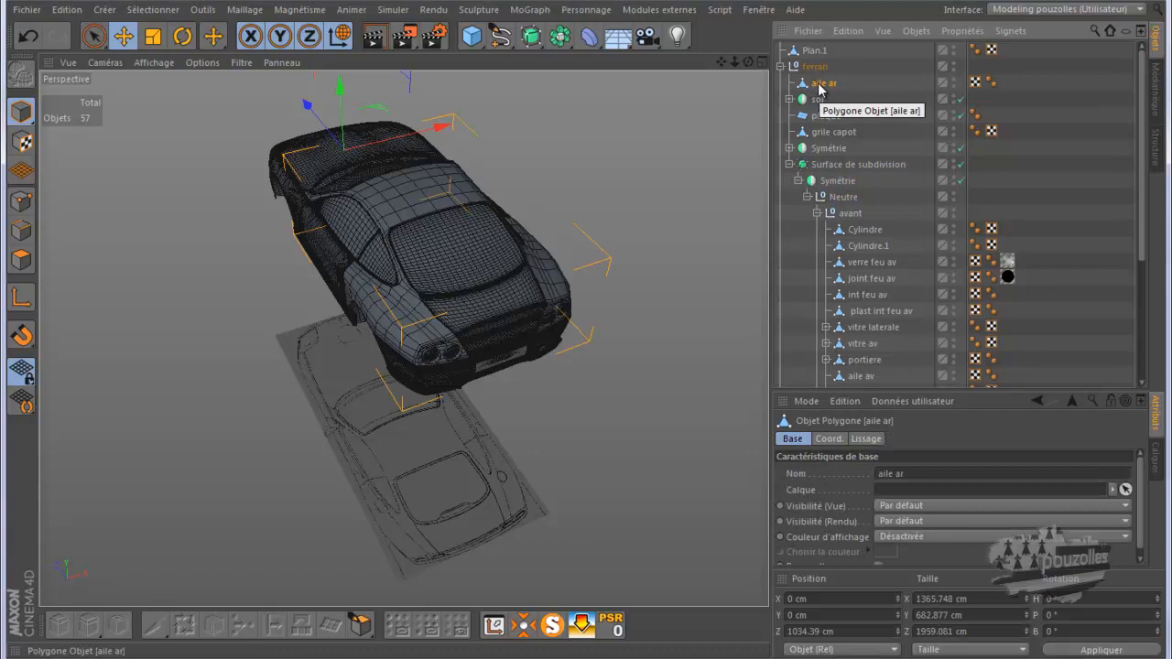
click(961, 165)
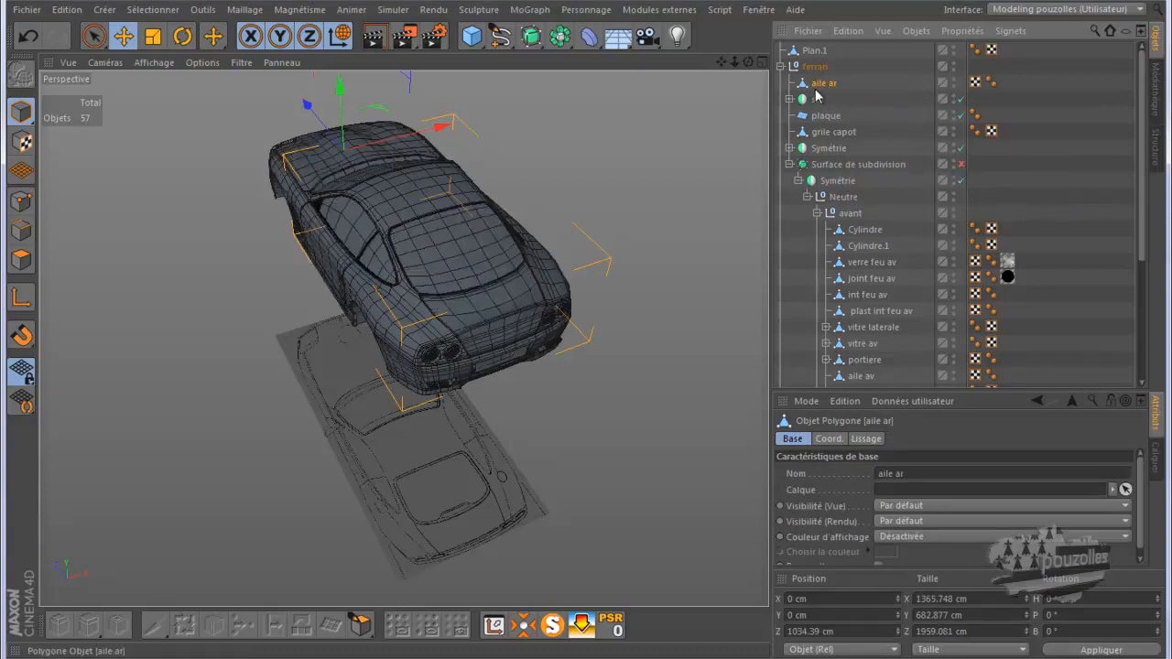
click(531, 39)
click(568, 57)
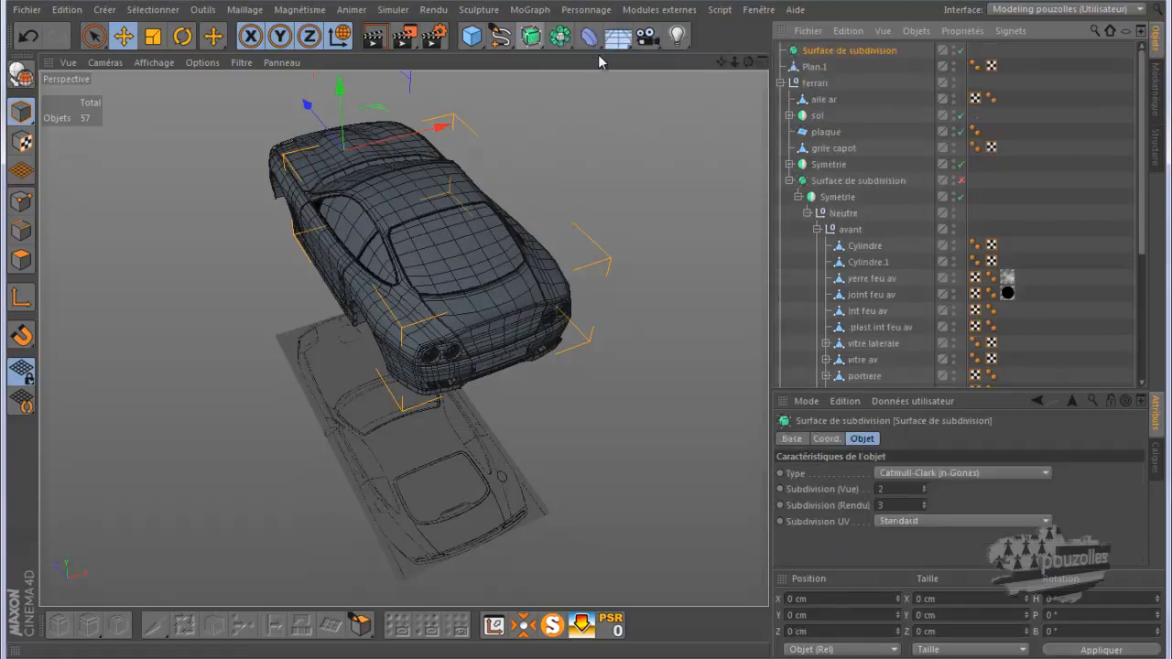
mouse_move(833, 74)
mouse_down()
mouse_move(831, 91)
mouse_move(844, 88)
mouse_up()
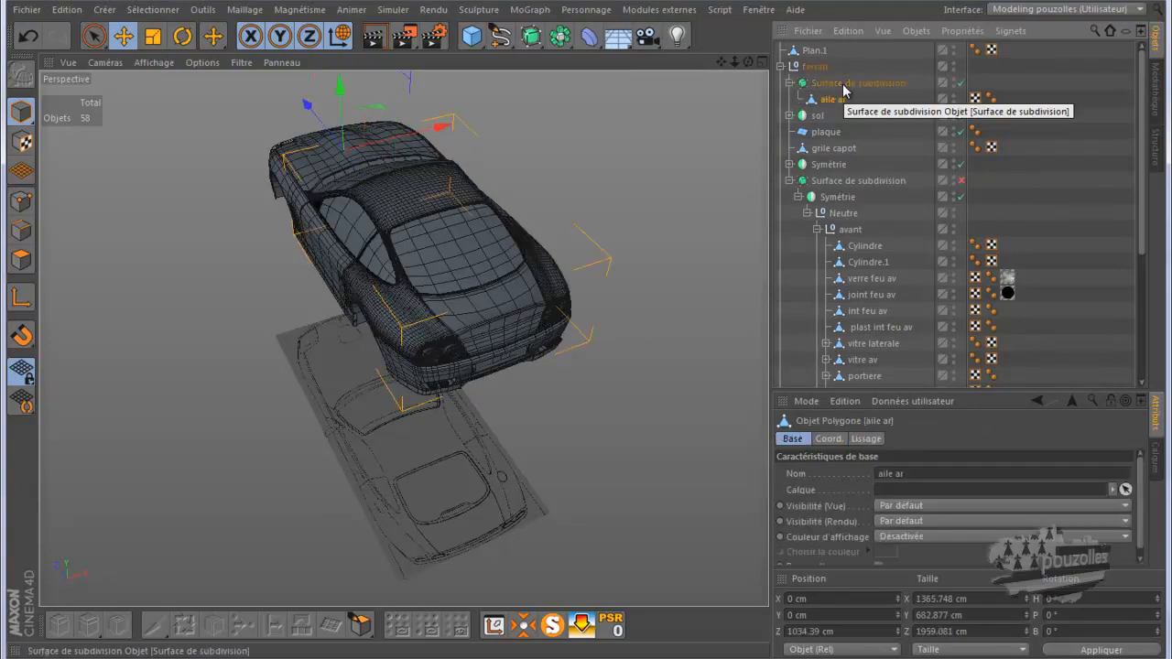
click(961, 82)
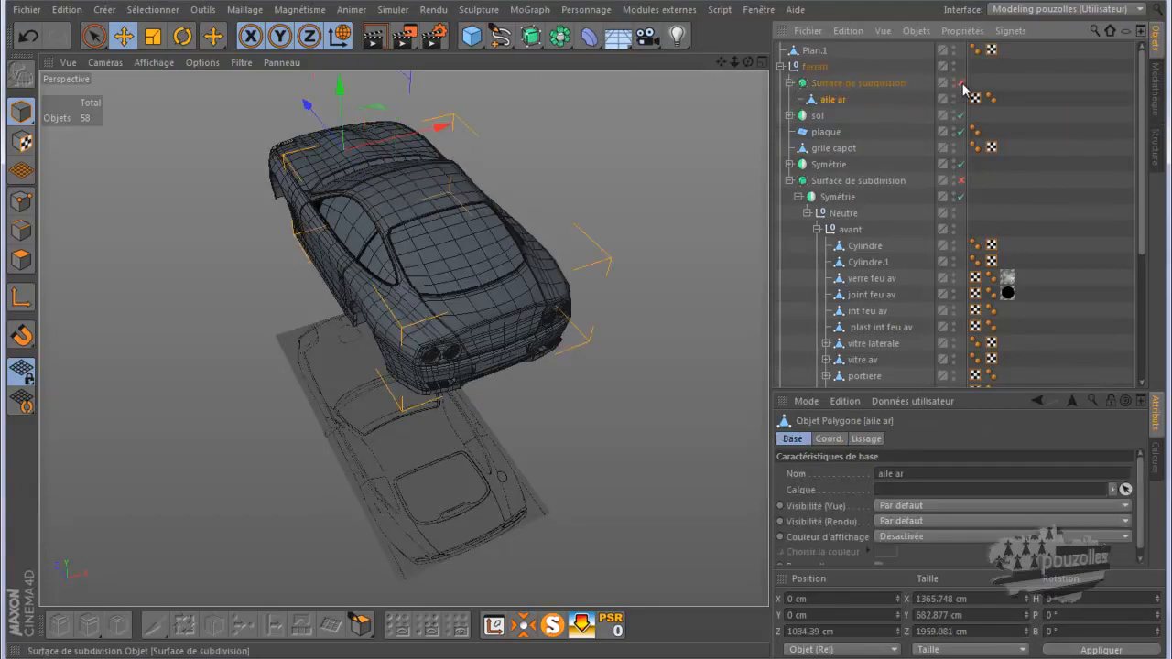
click(961, 180)
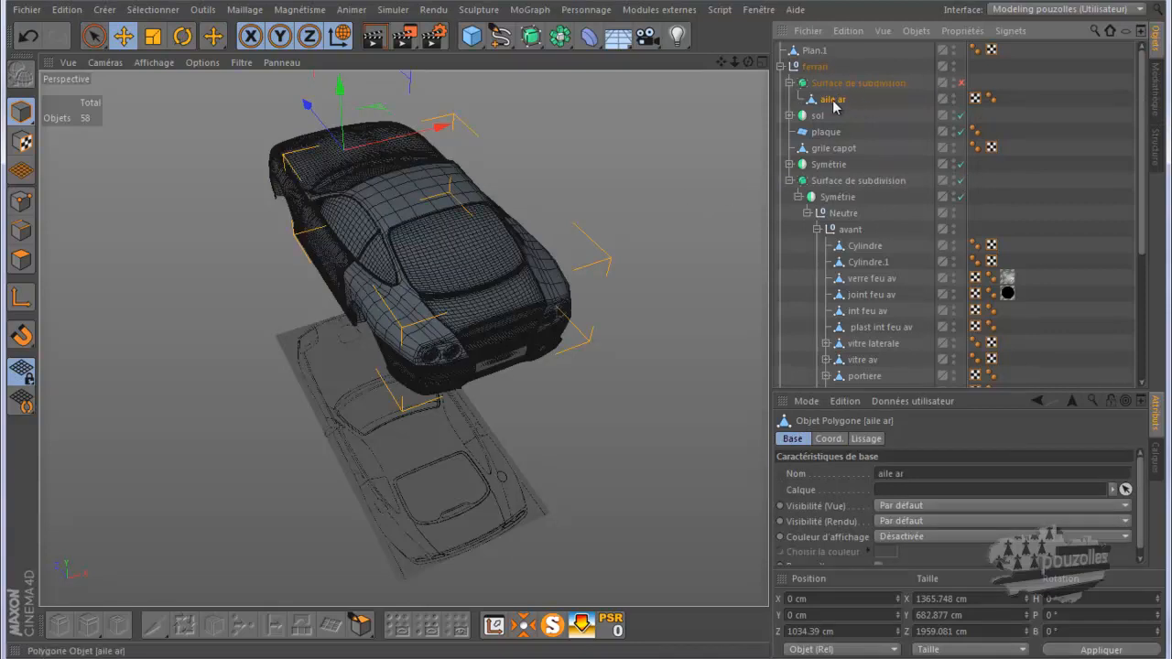
Step: Isolate aile ar together with the dessus blueprint plane using MagicSolo
scroll(836, 108, down, 5)
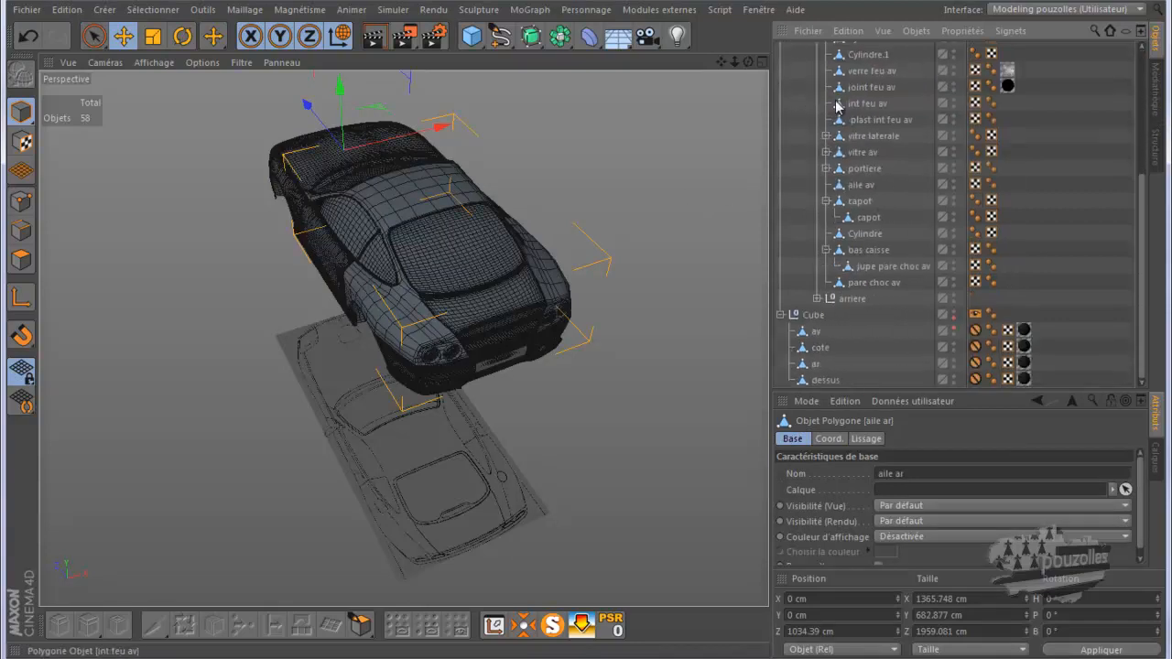
ctrl+click(824, 380)
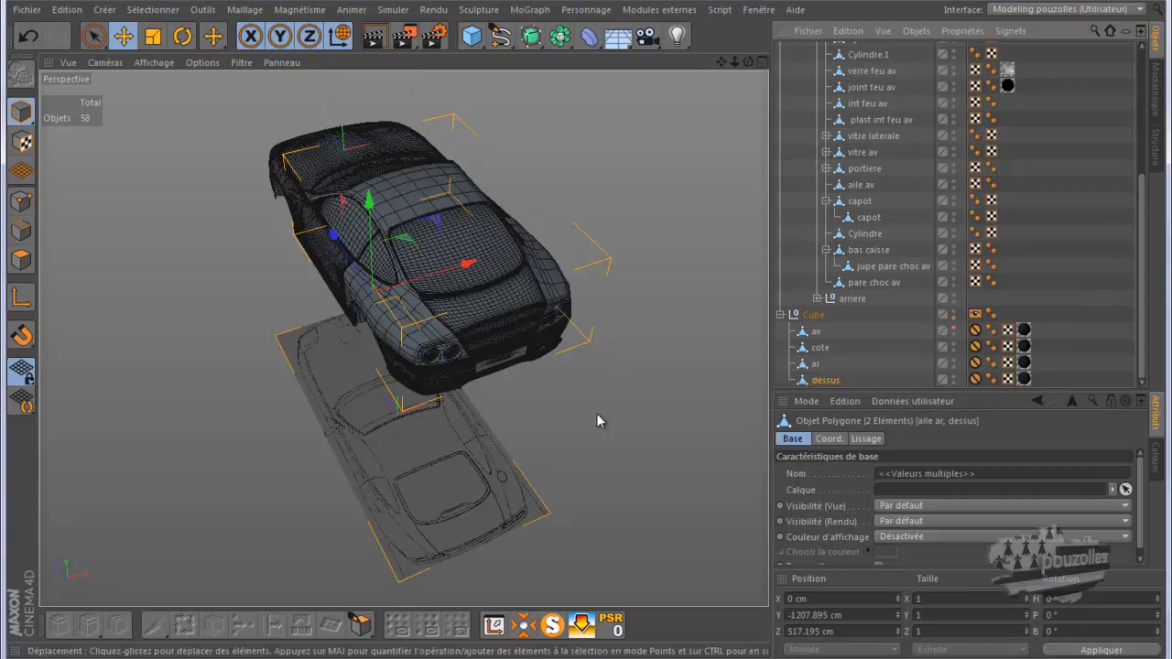
click(552, 626)
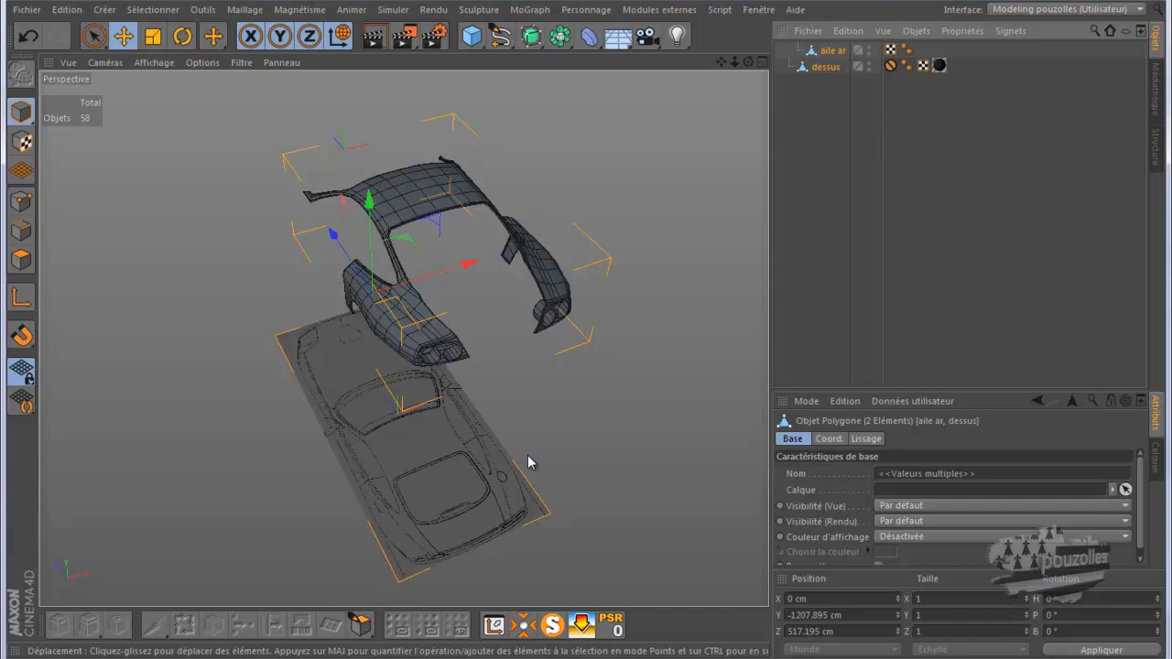
Step: In the Haut view, slide aile ar's upper cross row of points along their edges to just above the blueprint's rounded flap outline
middle_click(476, 466)
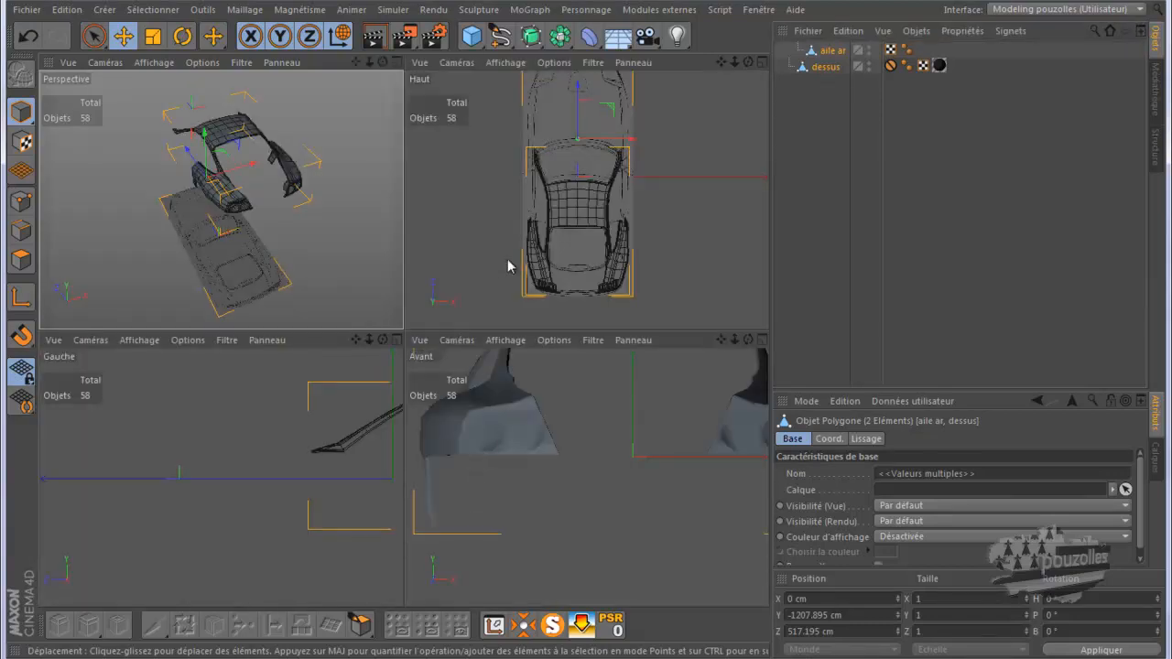
middle_click(510, 266)
scroll(275, 444, up, 5)
scroll(304, 414, up, 8)
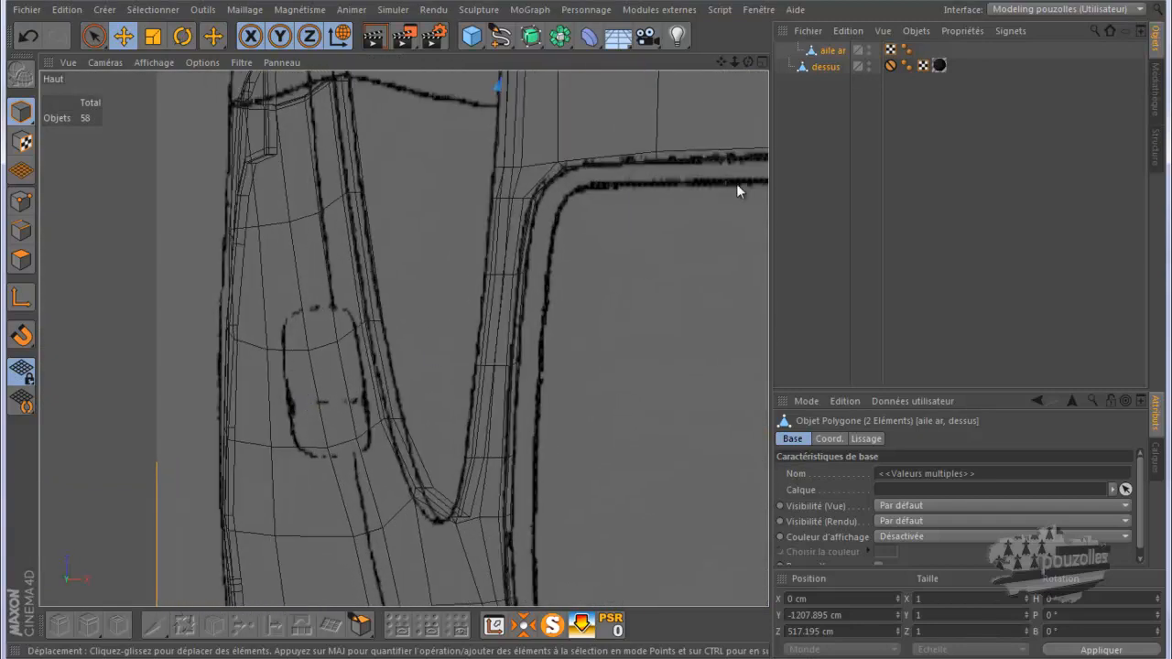
click(831, 50)
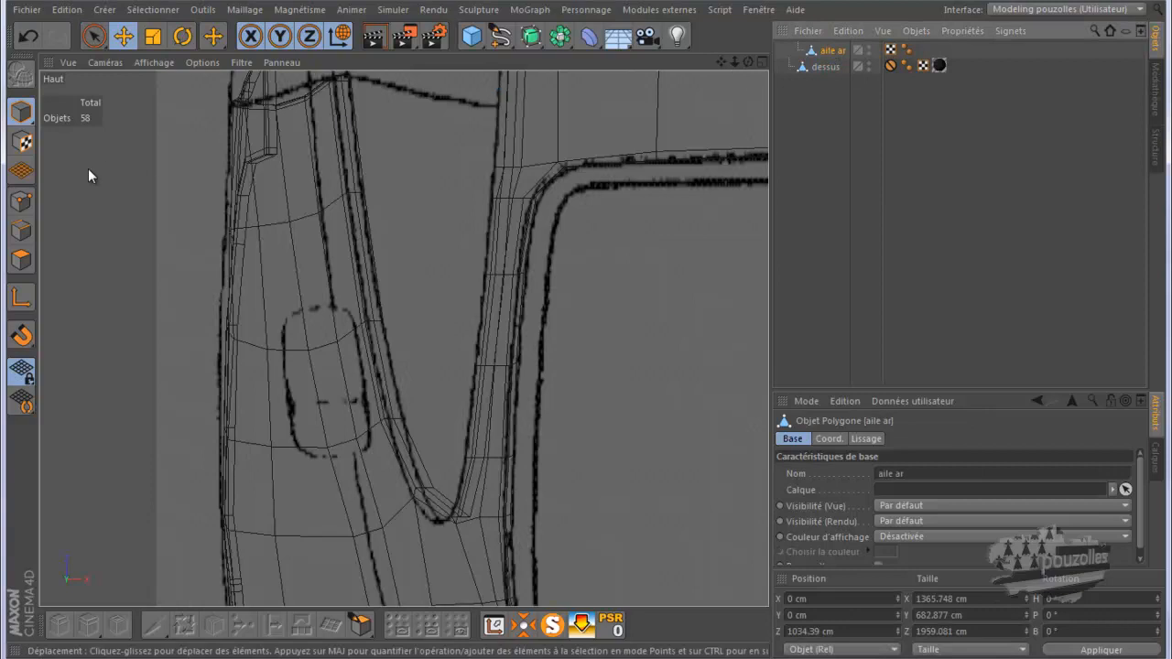
click(21, 202)
scroll(312, 417, up, 3)
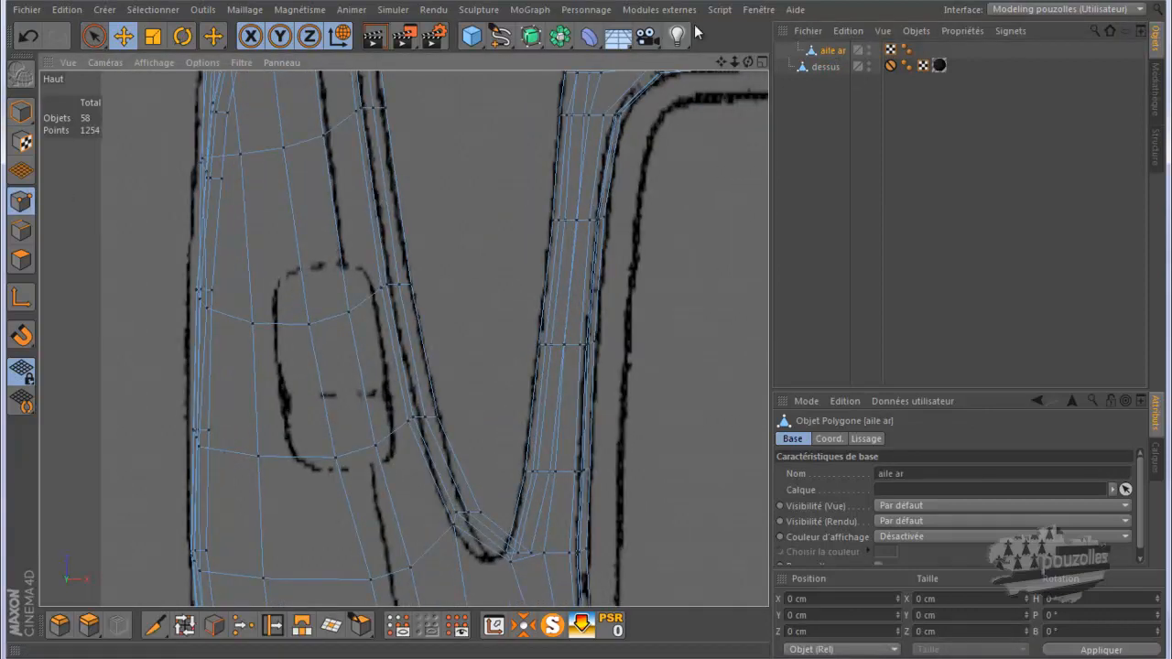
drag(720, 62, 588, 328)
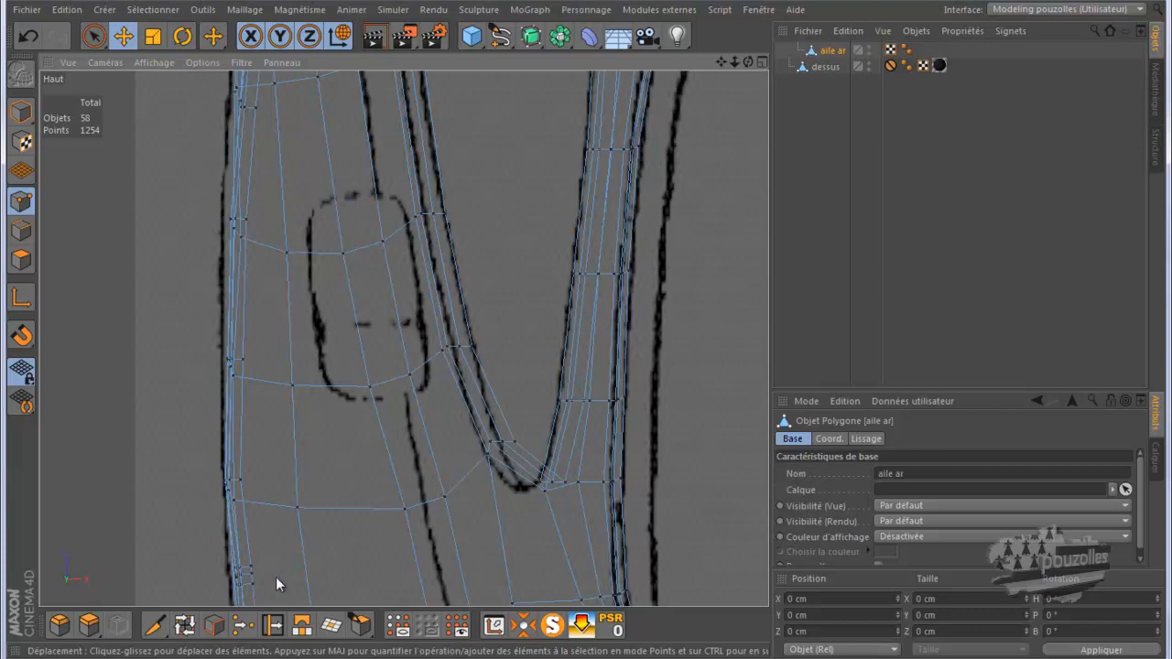
click(272, 625)
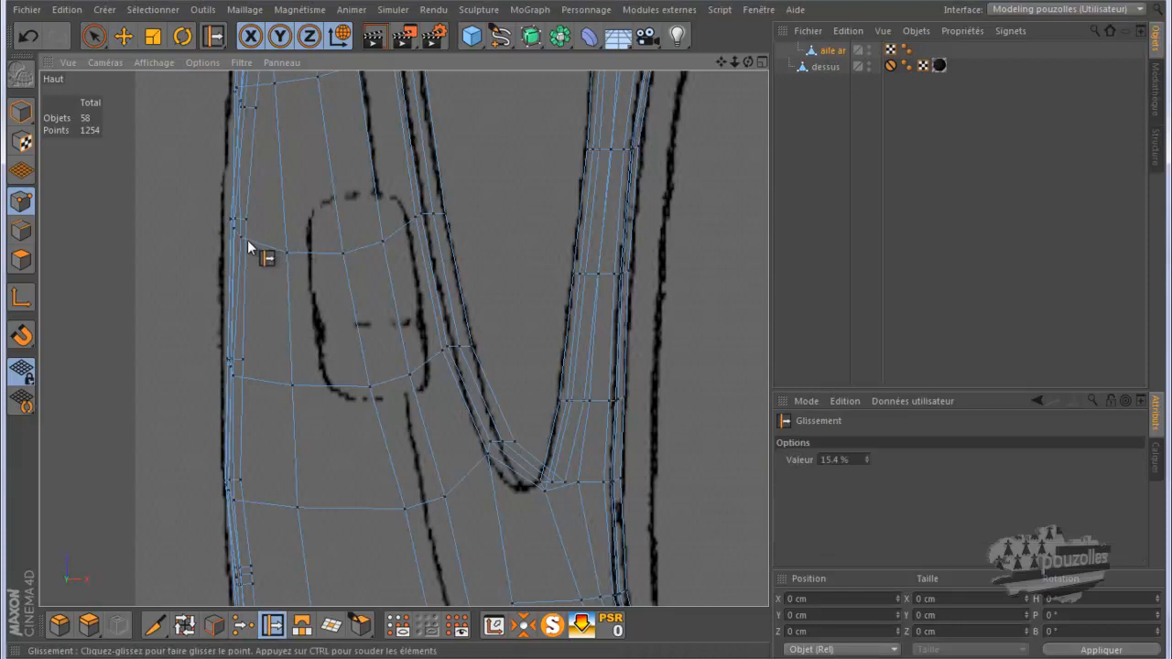
drag(242, 220, 420, 214)
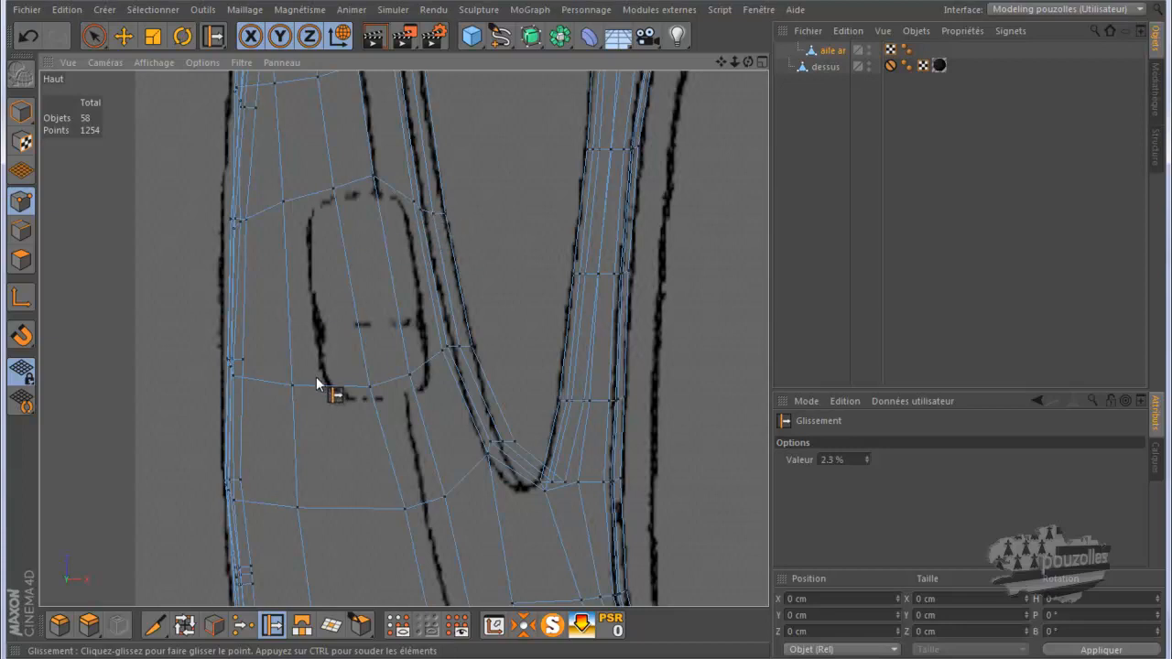
Step: Slide the cross row's points below the flap outline clear of it, and nudge one point above the outline further away
drag(369, 392, 447, 369)
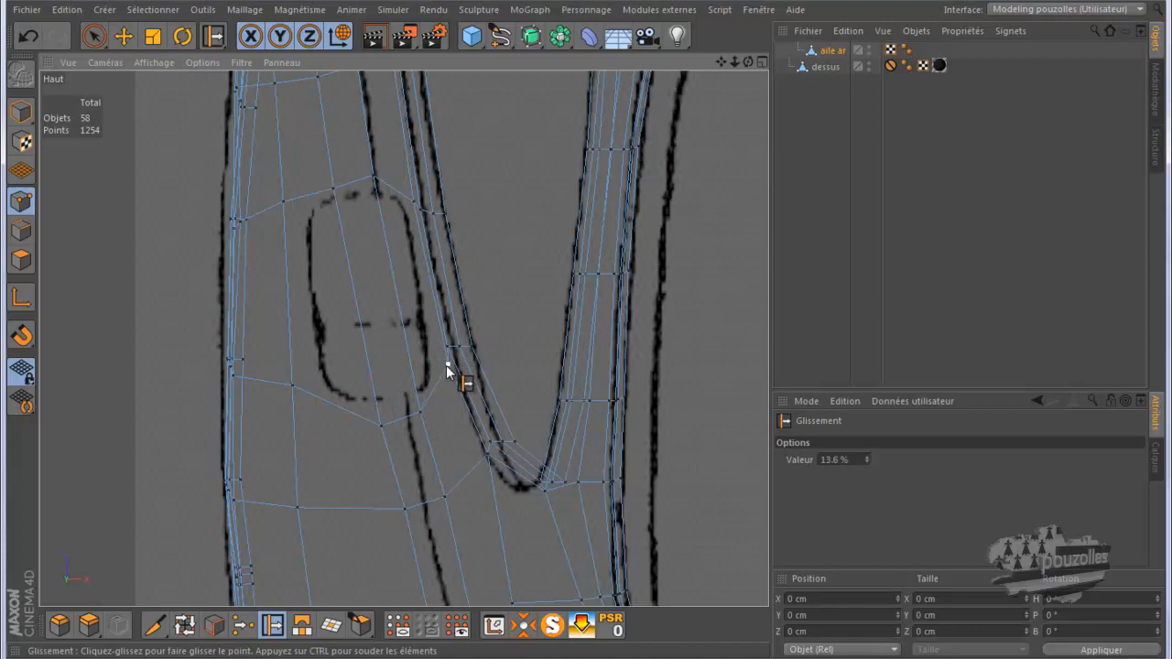
drag(290, 389, 293, 394)
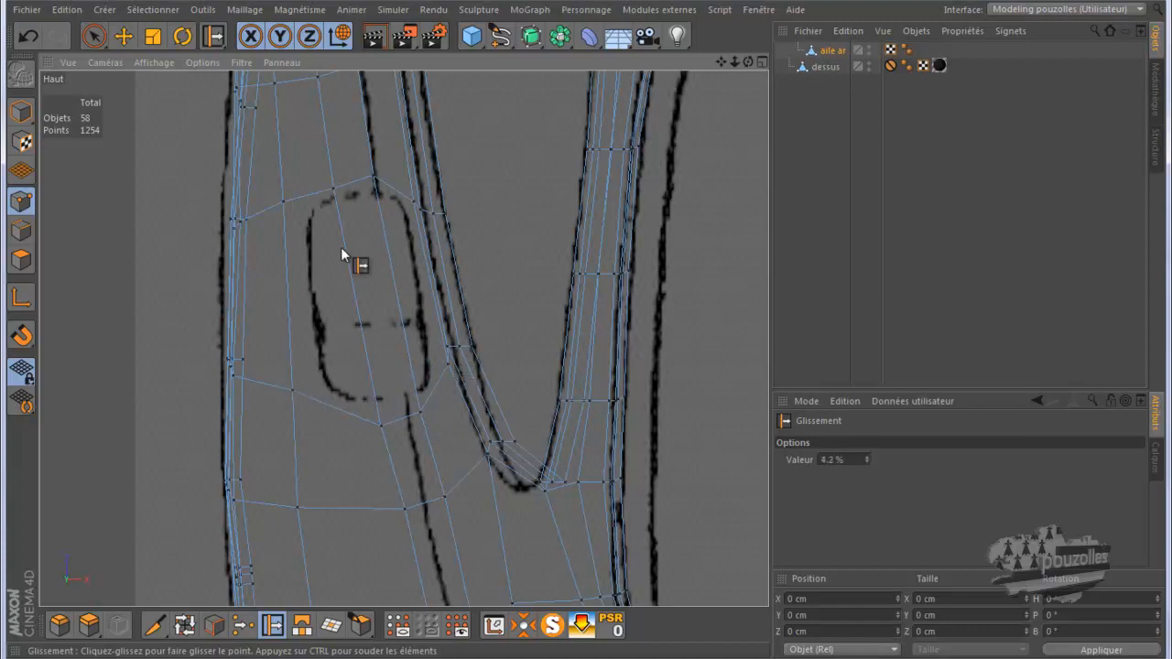
drag(333, 193, 333, 185)
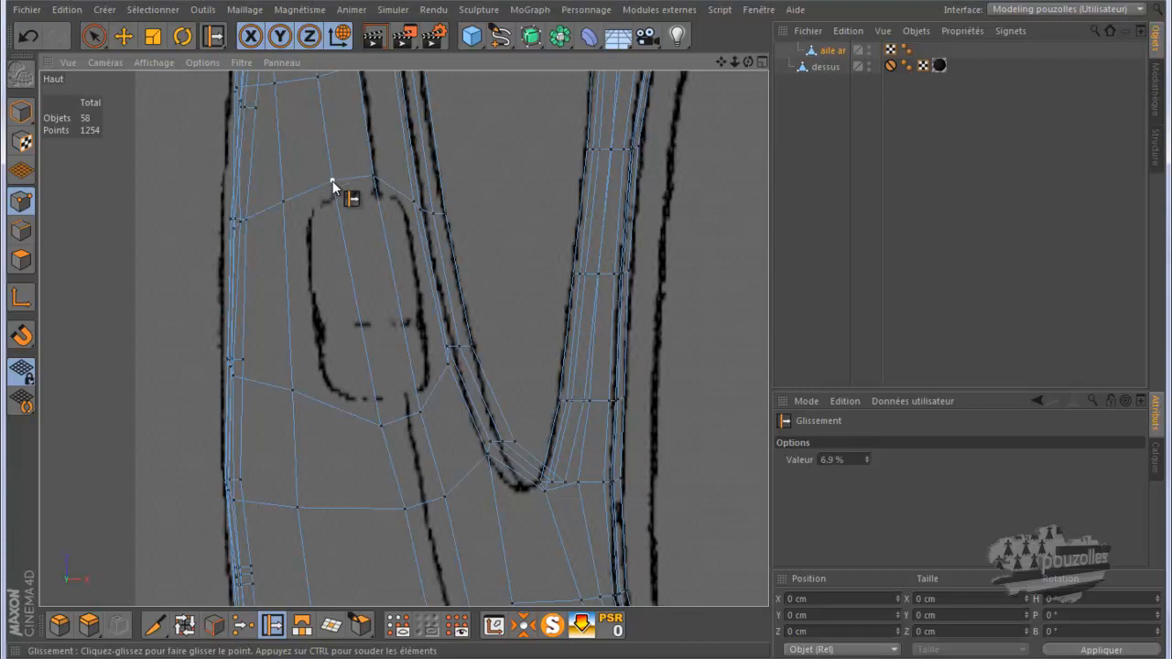
Step: Bring back the whole car in the perspective view, turn on aile ar's Surface de subdivision, and render the view
middle_click(249, 256)
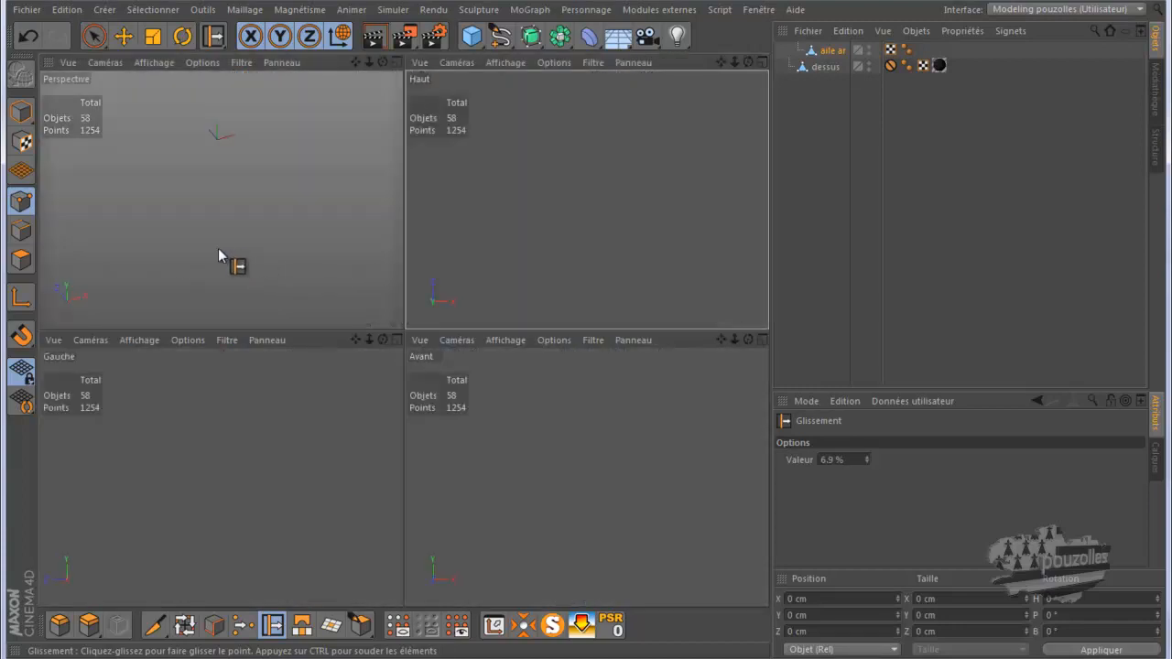
middle_click(220, 248)
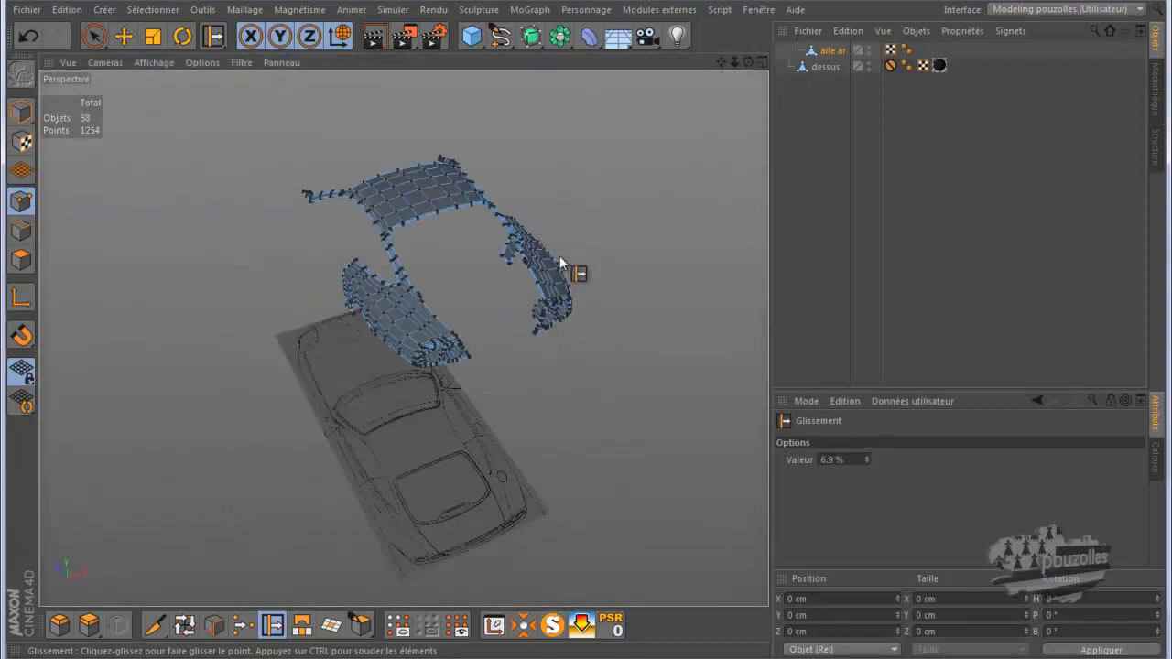
drag(748, 62, 586, 329)
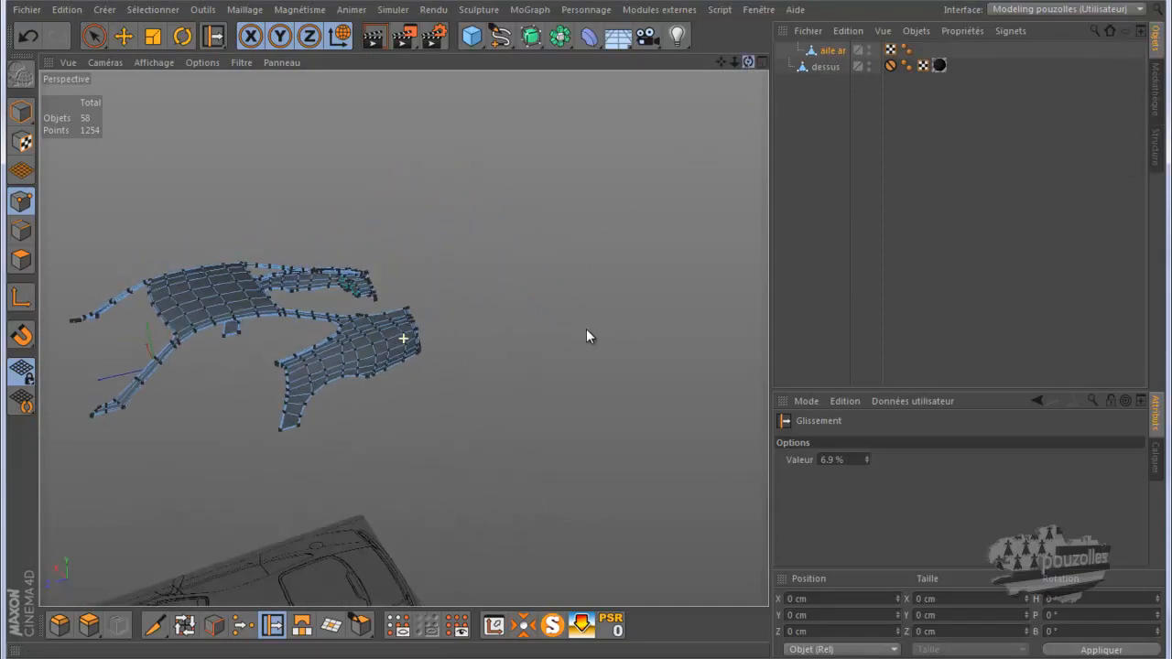
scroll(180, 386, up, 4)
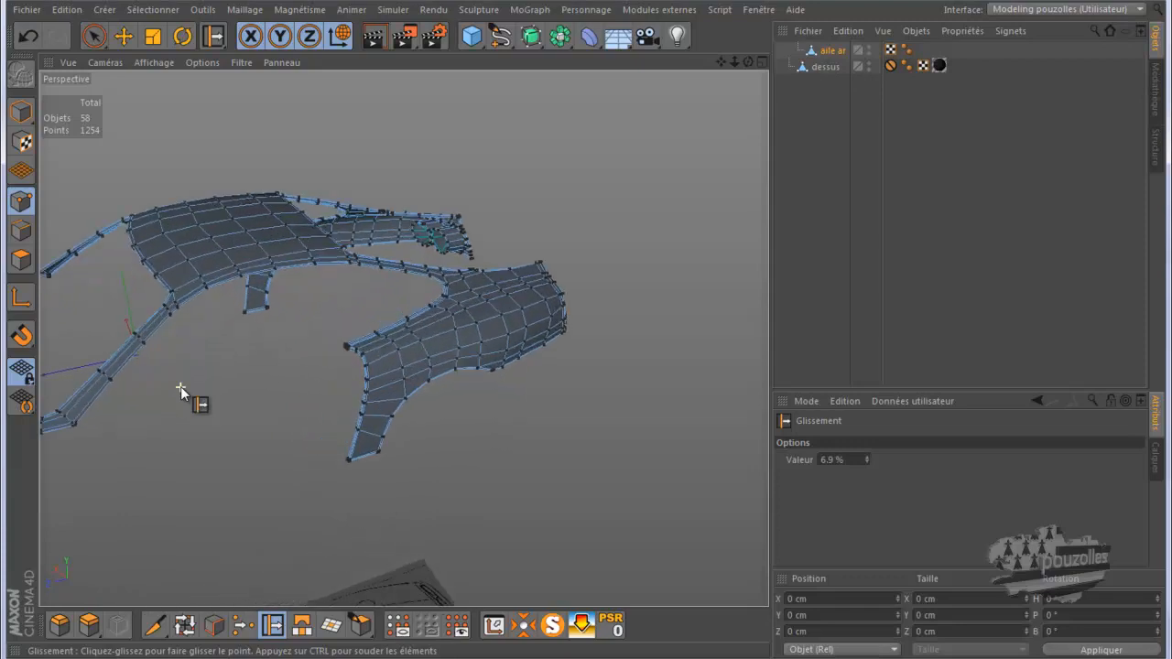
click(553, 626)
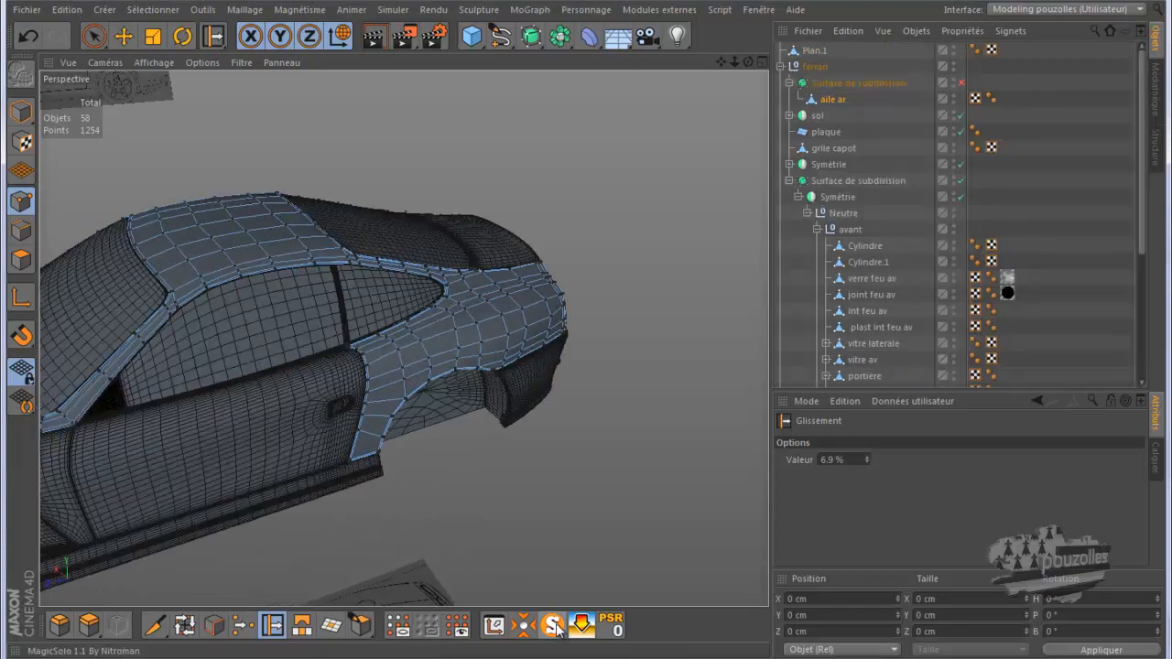
click(962, 83)
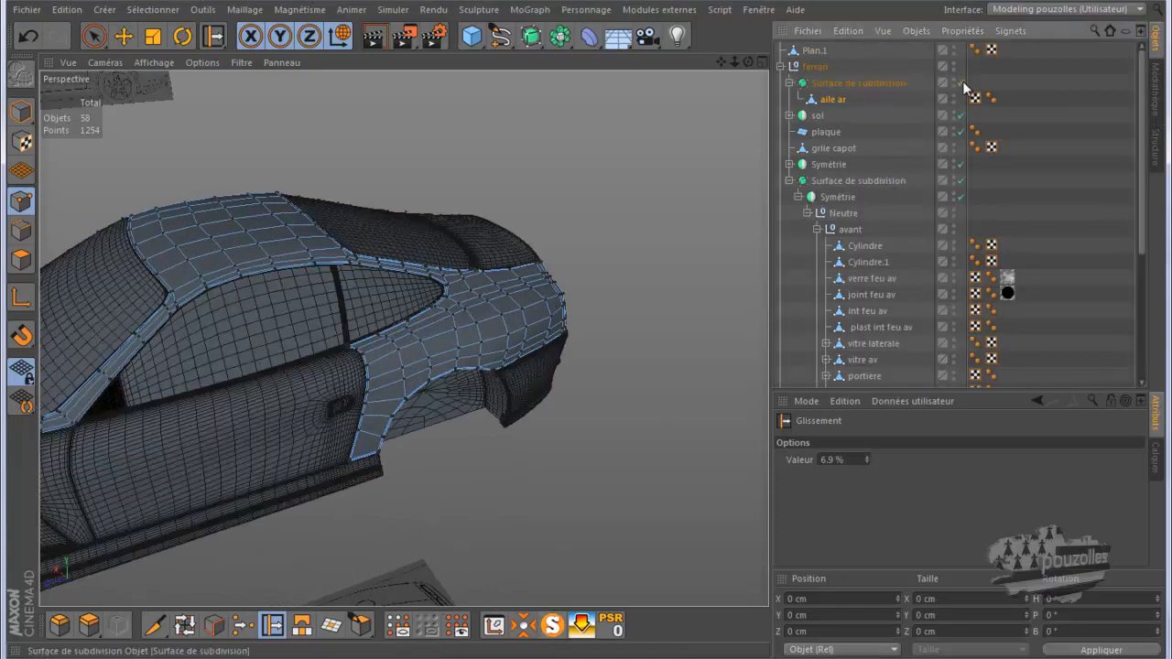
click(370, 43)
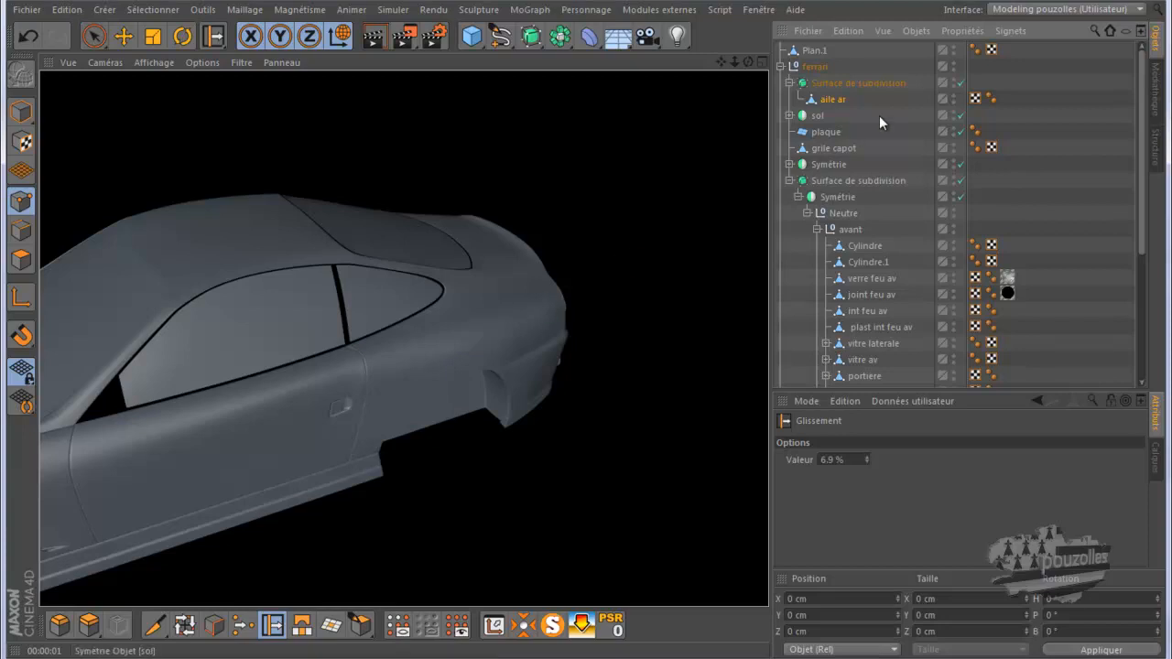
Step: Add dessus to the aile ar selection and isolate the two objects again
scroll(847, 114, down, 5)
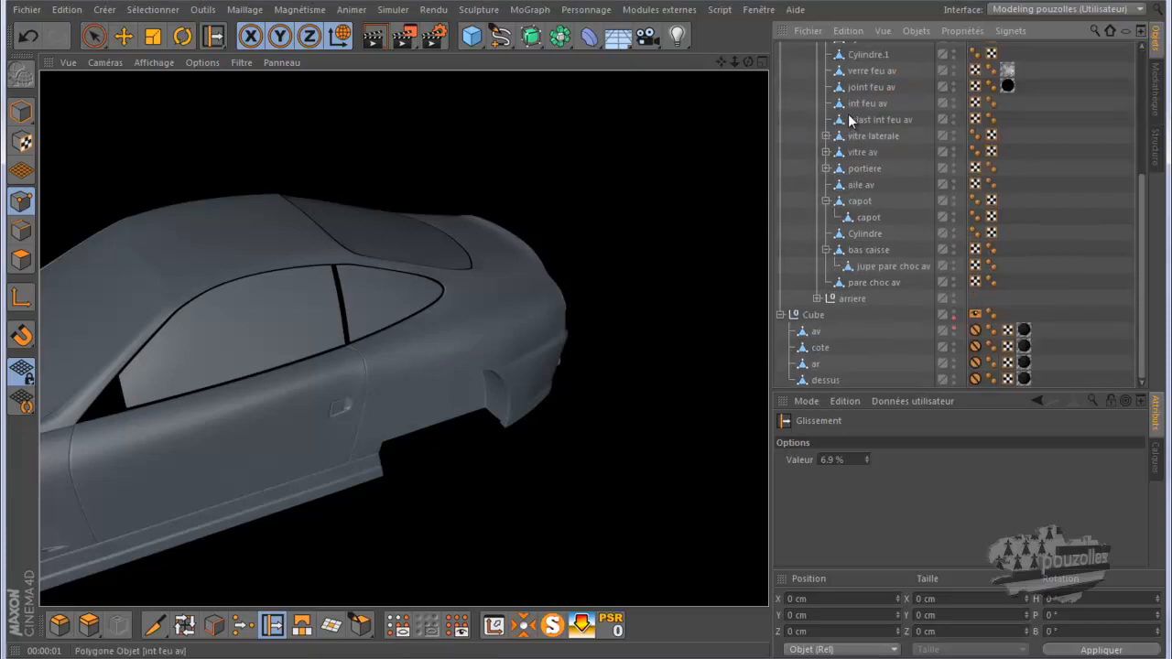
ctrl+click(826, 380)
click(553, 626)
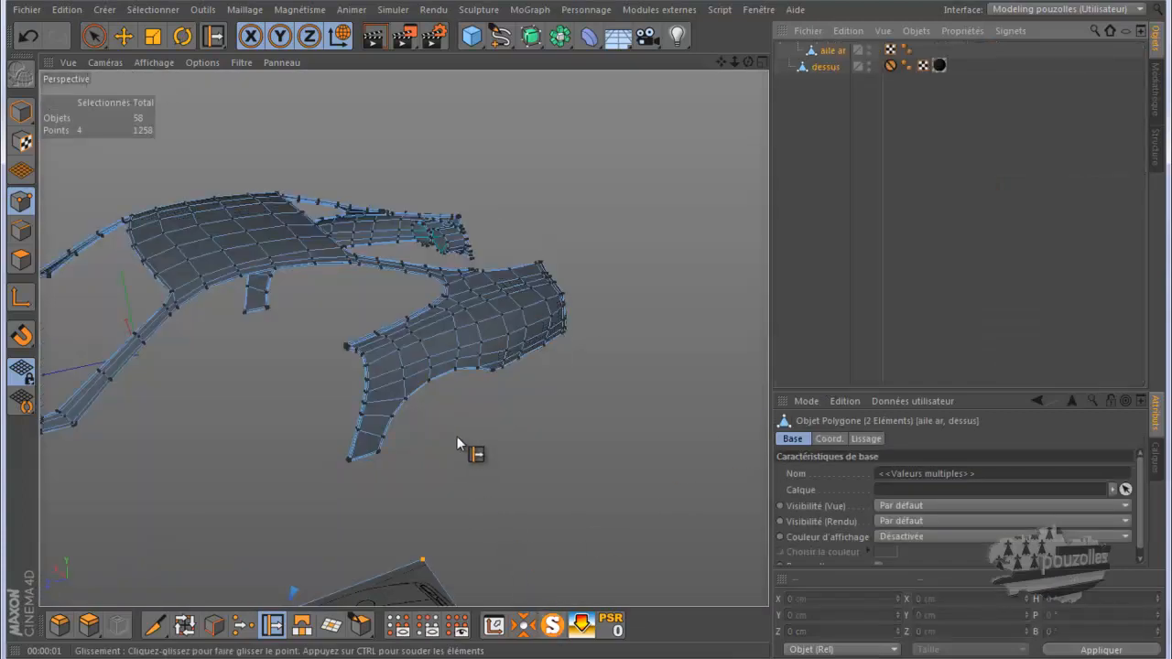
Step: In the Haut view, slide the aile ar point just outside the flap outline's lower-left corner slightly inward along its cross row
middle_click(516, 361)
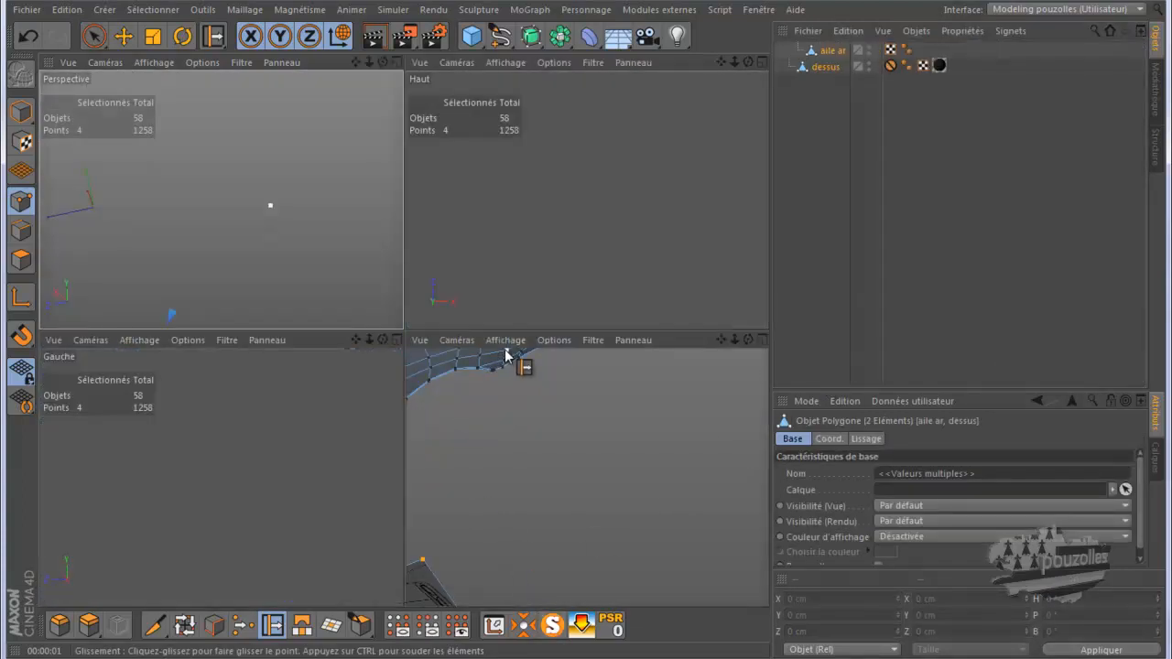
middle_click(515, 298)
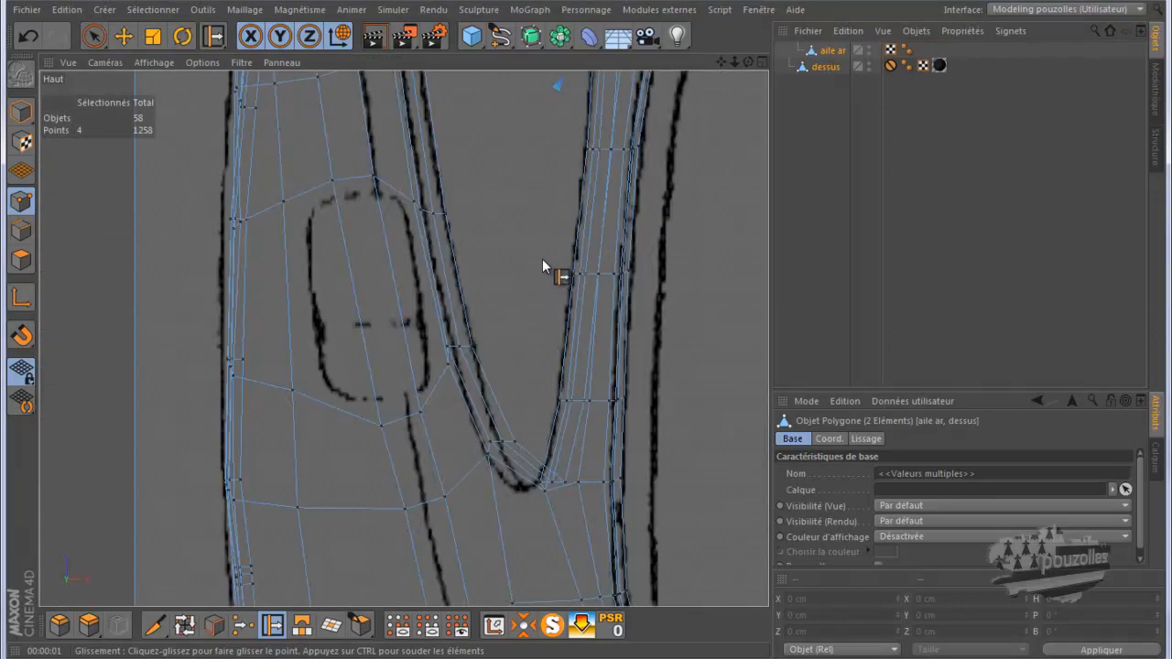
scroll(362, 310, up, 3)
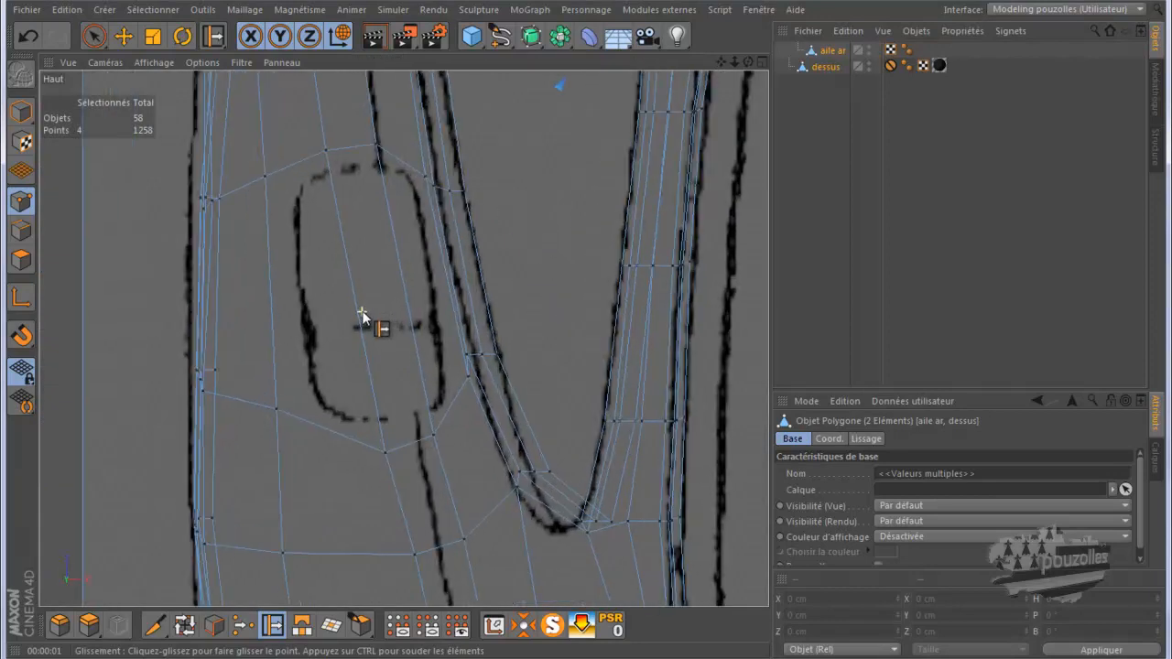
drag(276, 409, 284, 413)
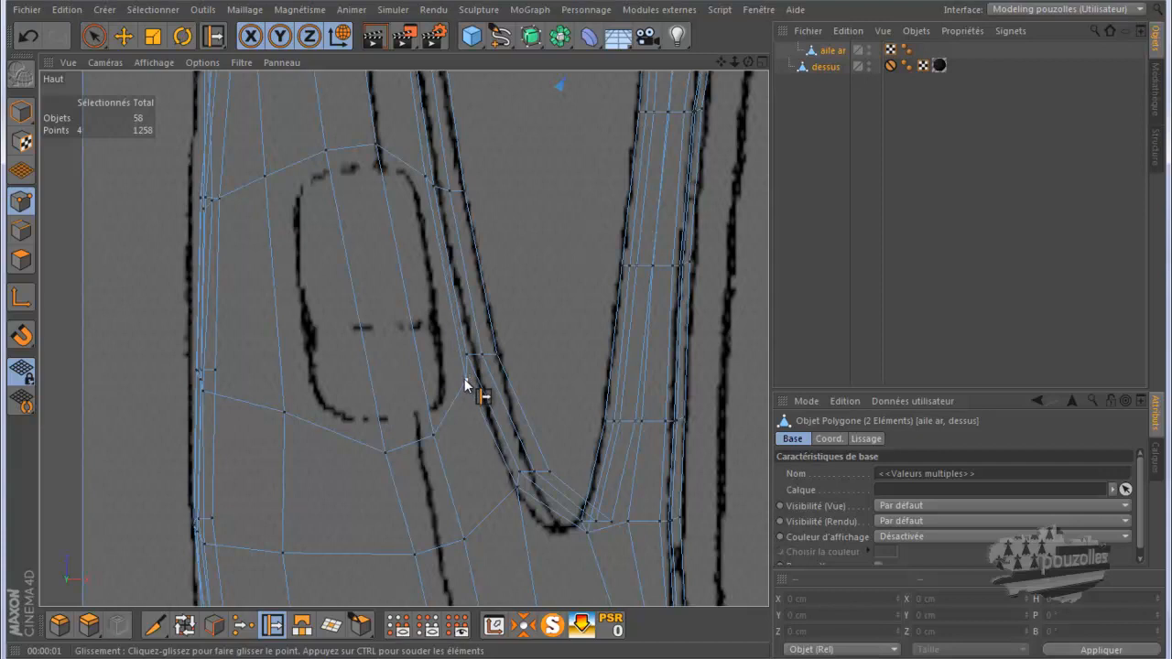
Step: Select the three polygons covering the flap outline and inset them 7 cm with Extrusion interne, enabling Préserver les groupes
click(20, 261)
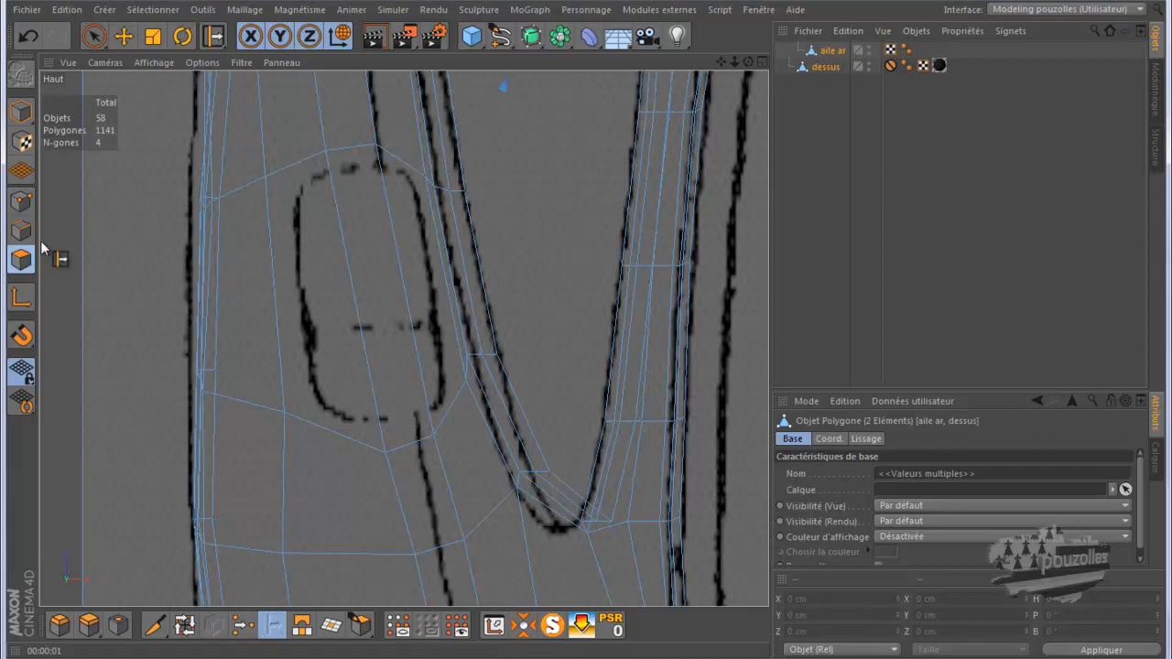
click(94, 36)
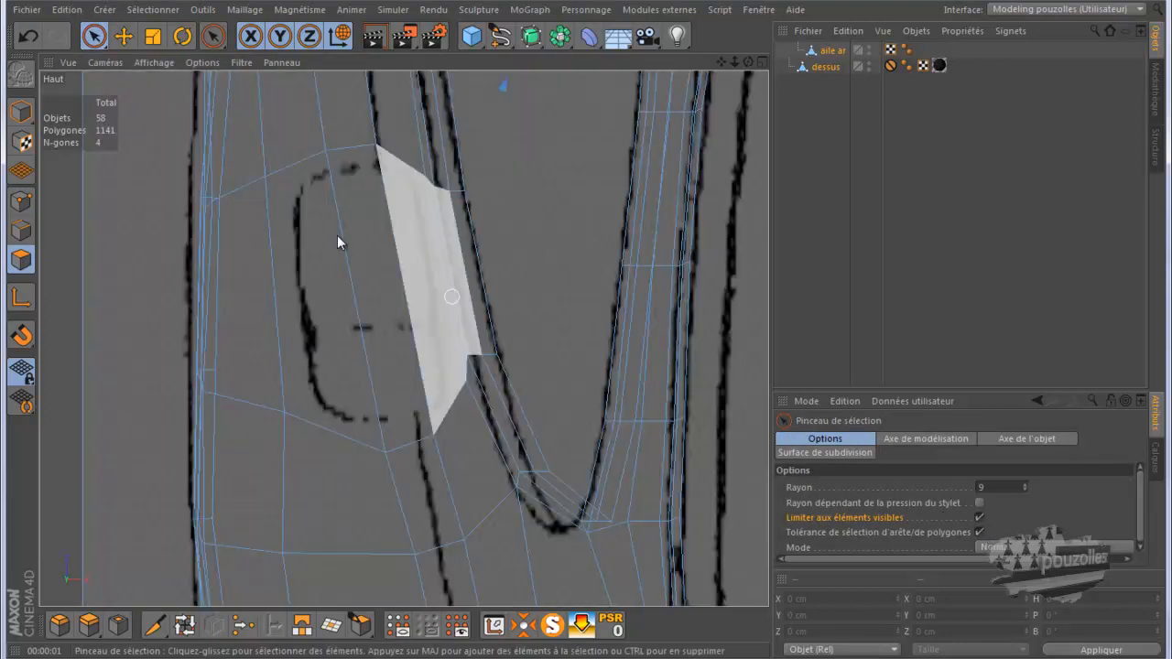
mouse_move(314, 210)
mouse_down()
mouse_move(360, 226)
mouse_move(396, 262)
mouse_up()
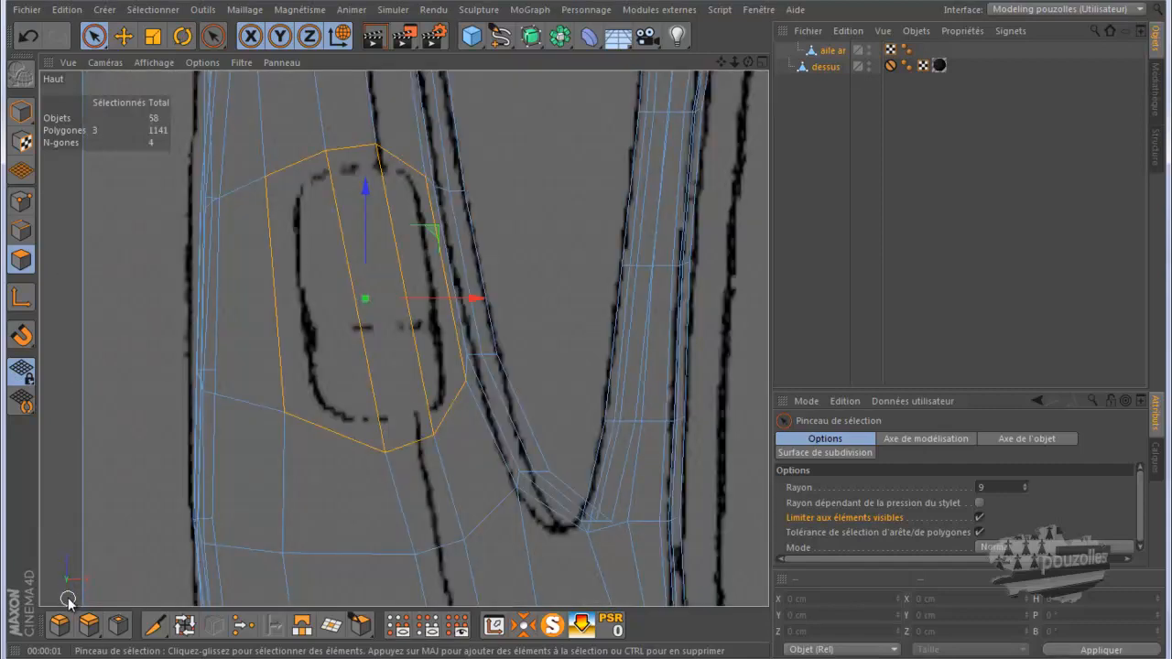
click(117, 627)
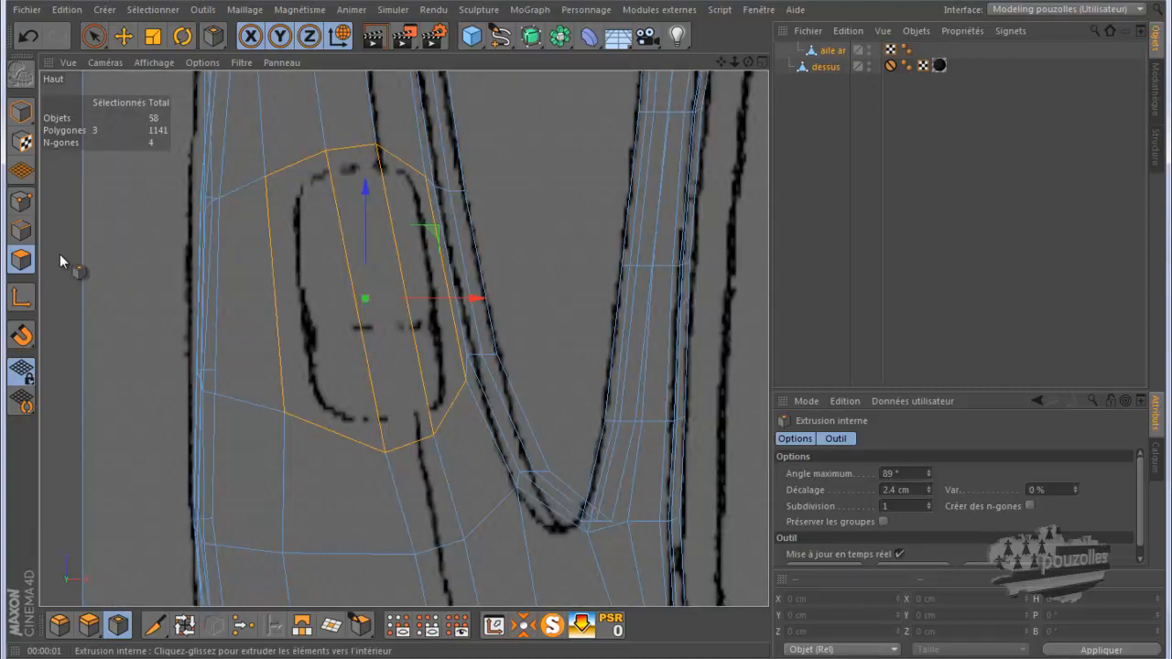
drag(59, 253, 586, 332)
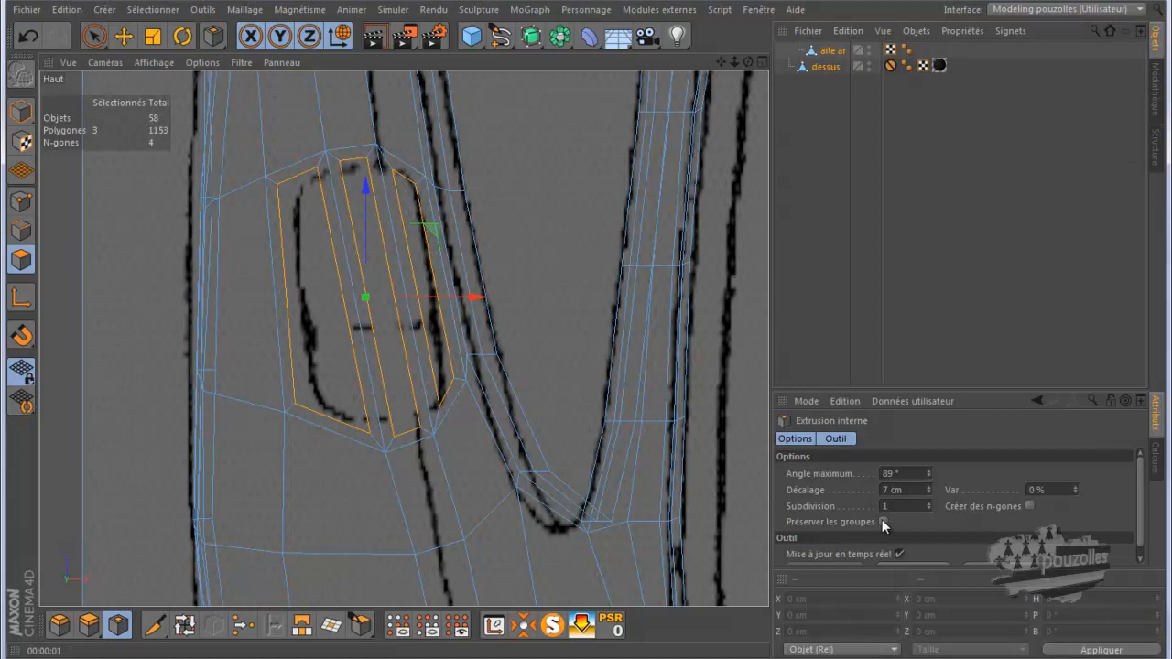
click(883, 521)
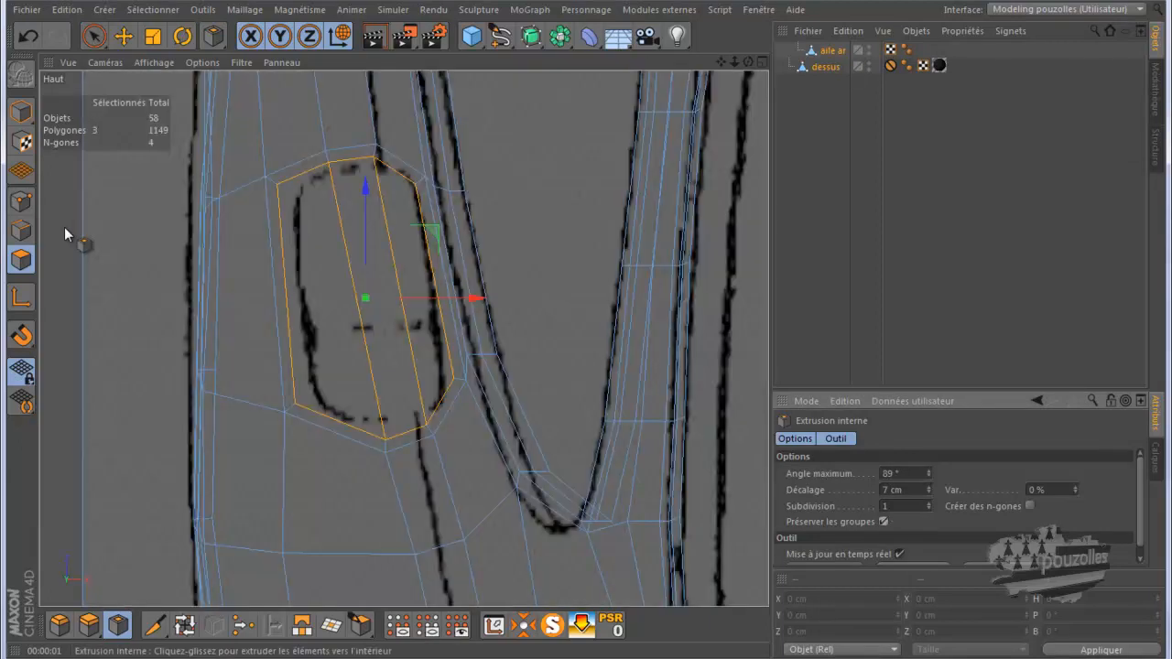
Step: Slide the inset loop's points onto the blueprint's rounded flap outline
click(22, 199)
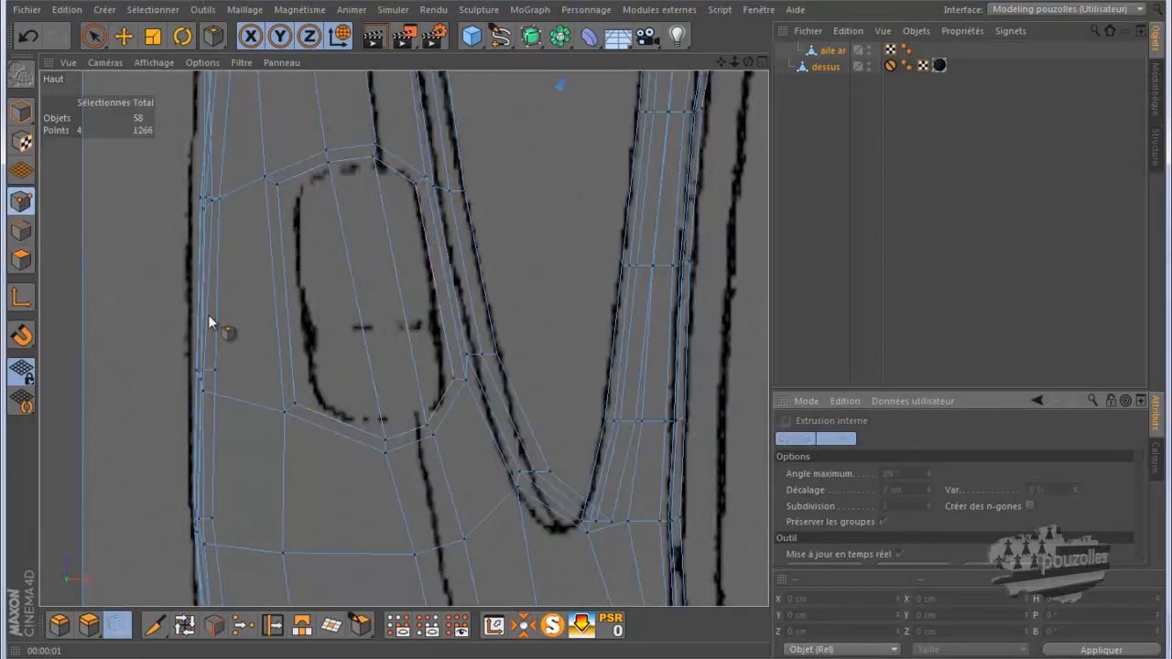
click(272, 624)
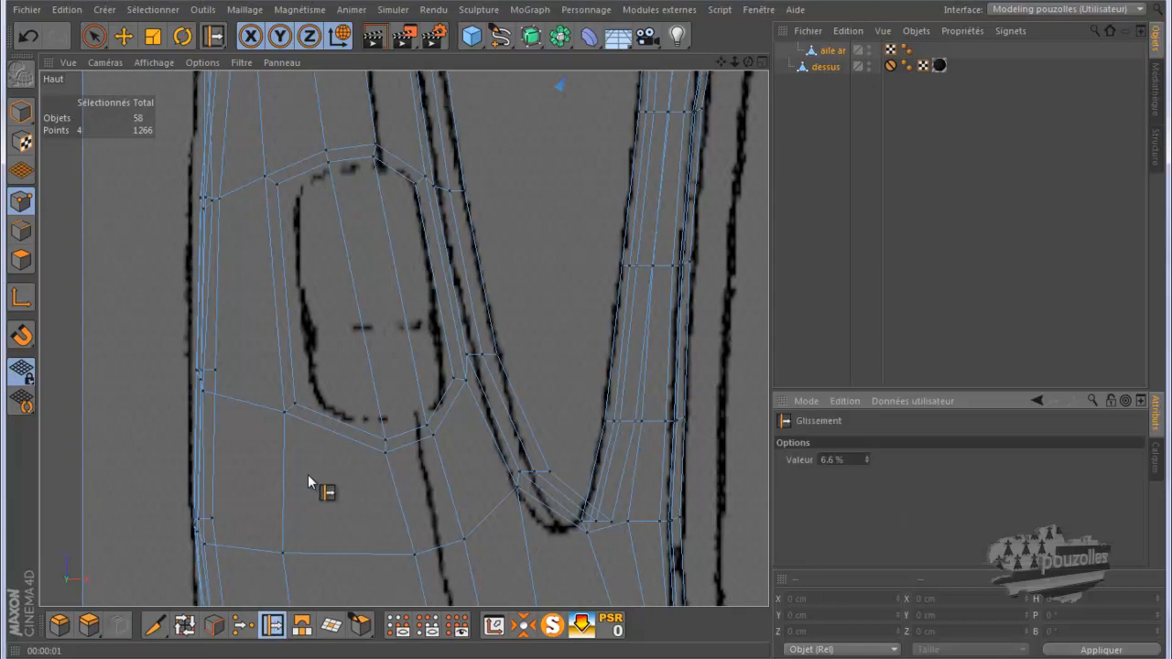
drag(278, 187, 305, 190)
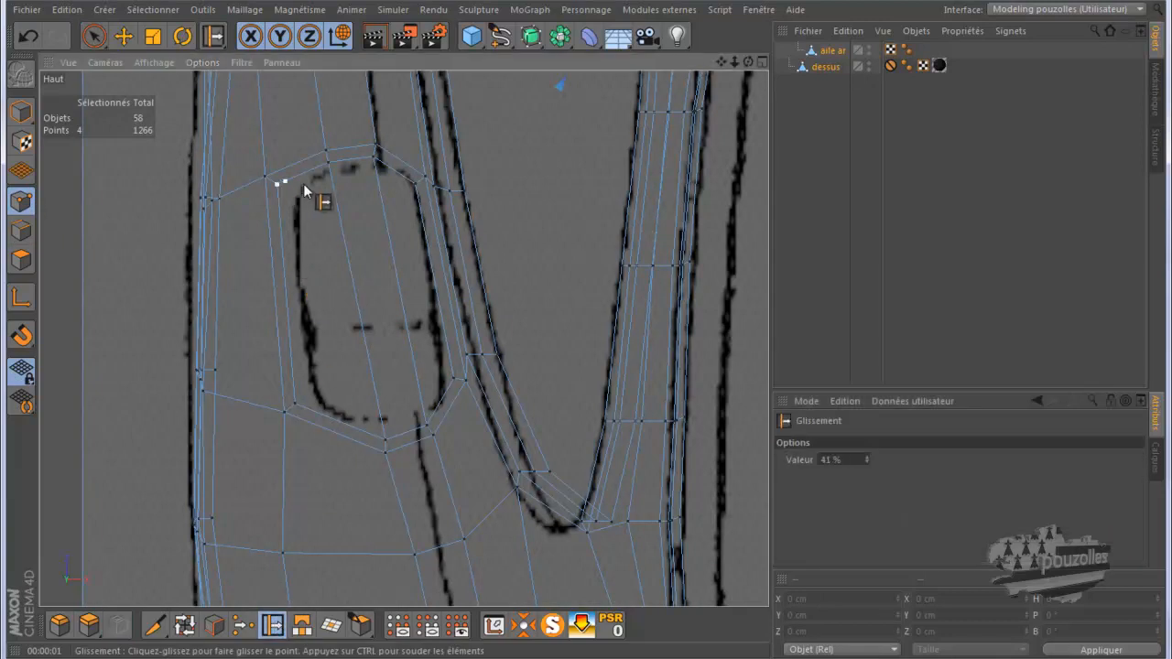
drag(295, 403, 322, 405)
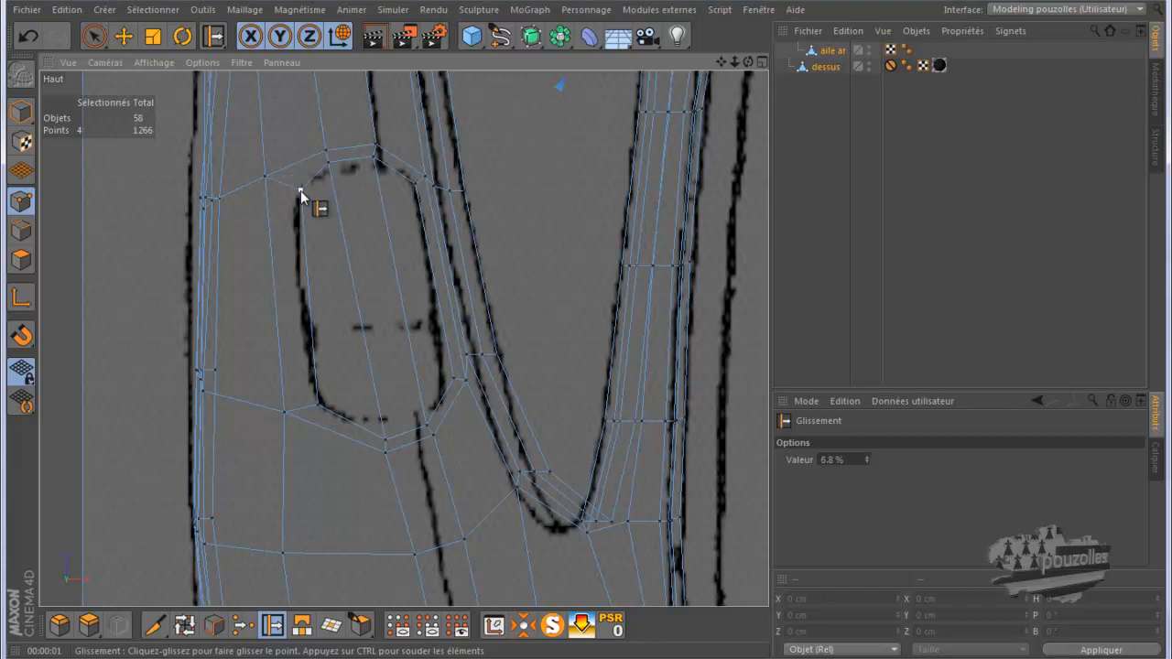
drag(298, 196, 373, 168)
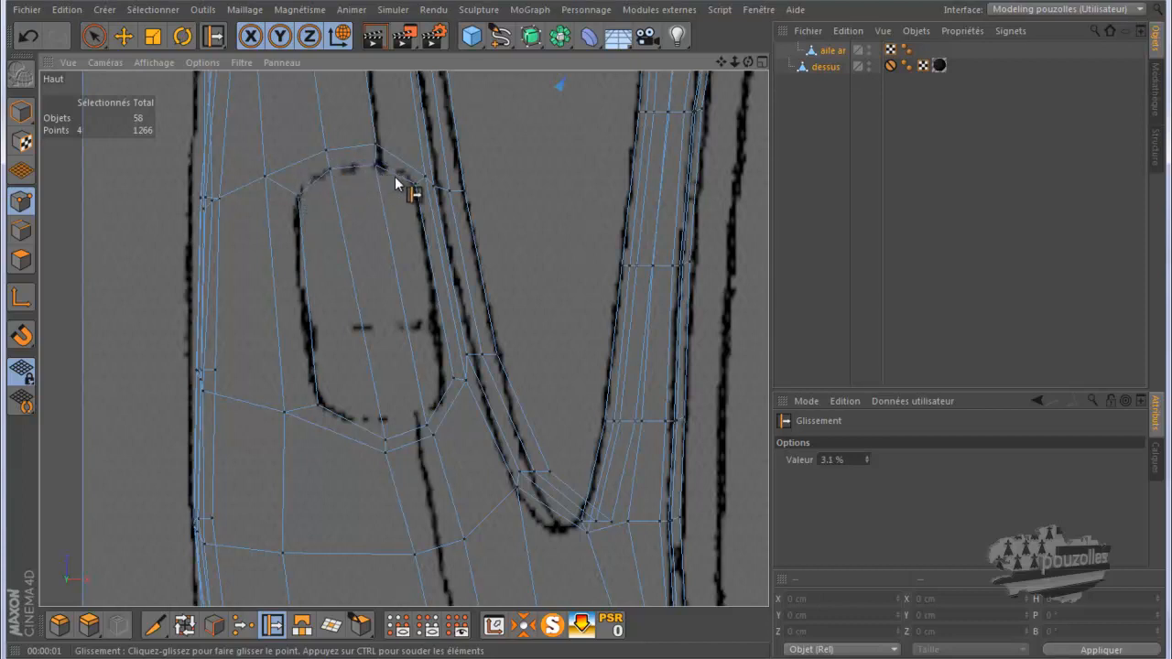
drag(451, 381, 371, 421)
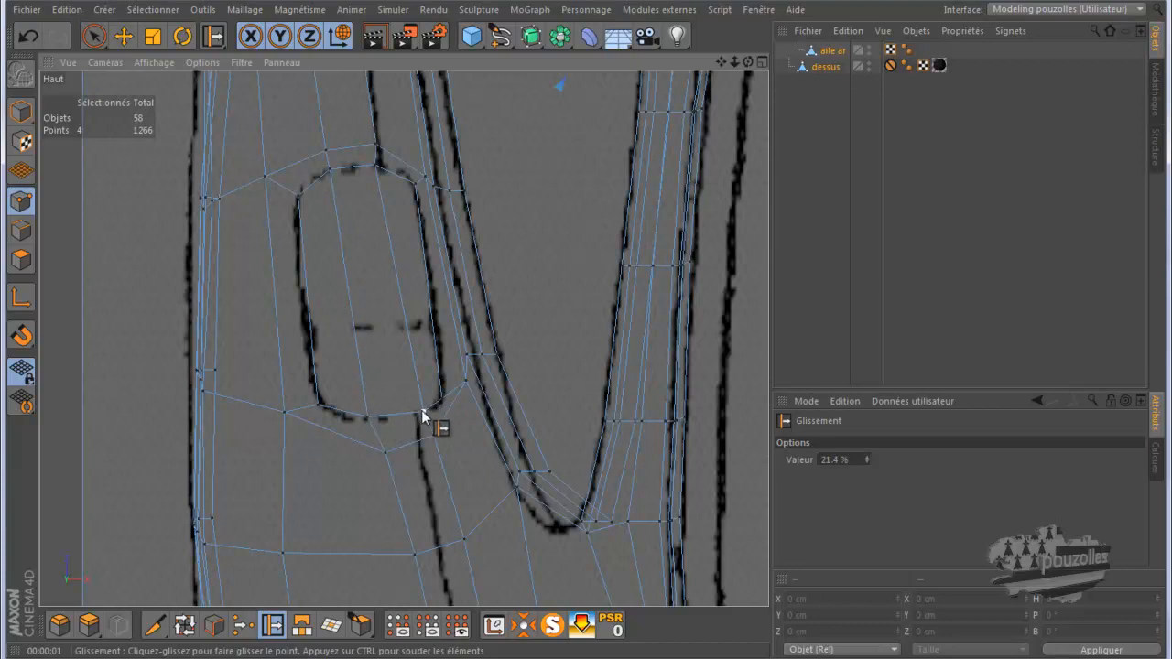
drag(415, 412, 415, 412)
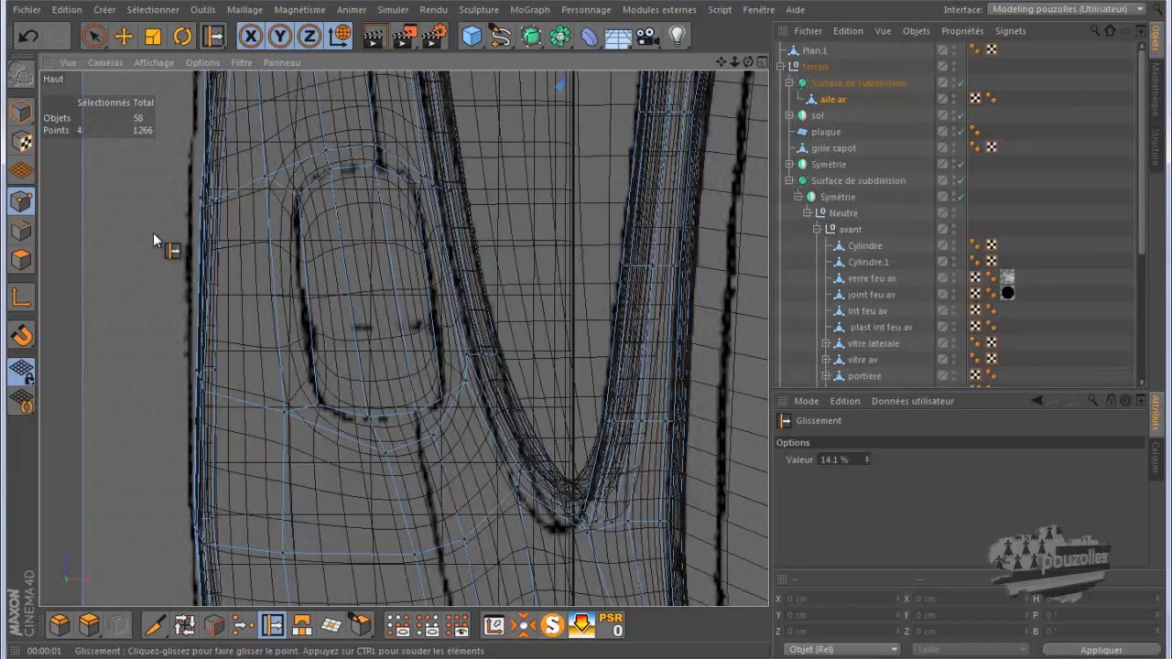
Step: Show the whole car in the perspective view and render it to check the fender around the inset
middle_click(156, 243)
middle_click(168, 218)
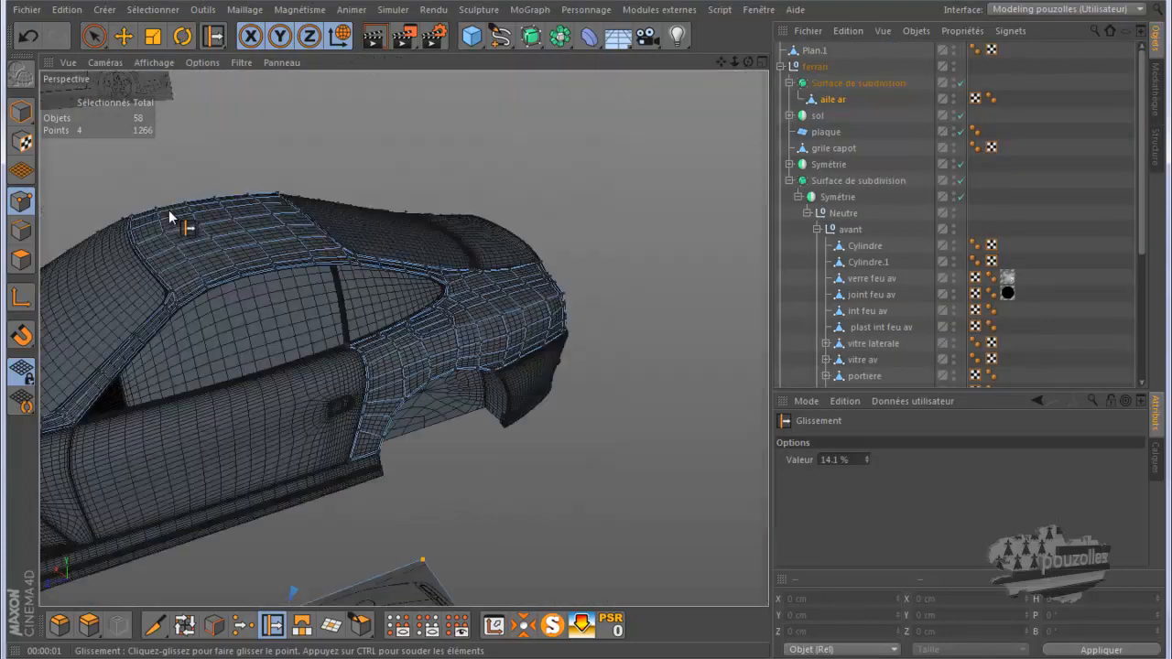
click(374, 37)
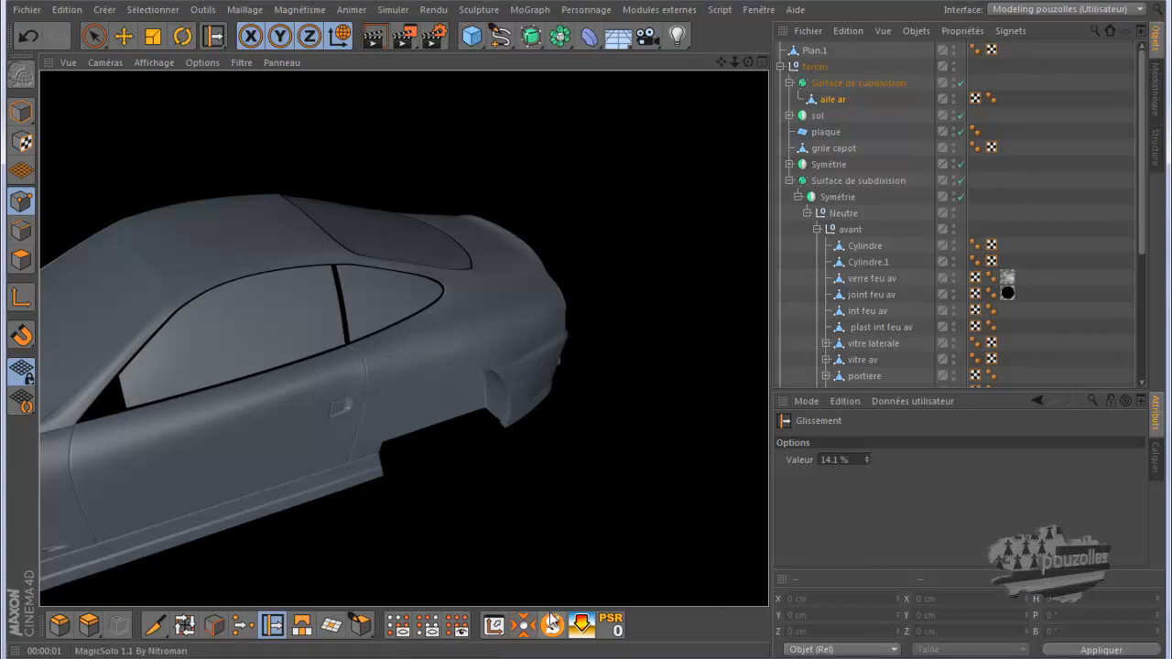
Step: Isolate aile ar and dessus once more and return to the Haut view
scroll(879, 316, down, 5)
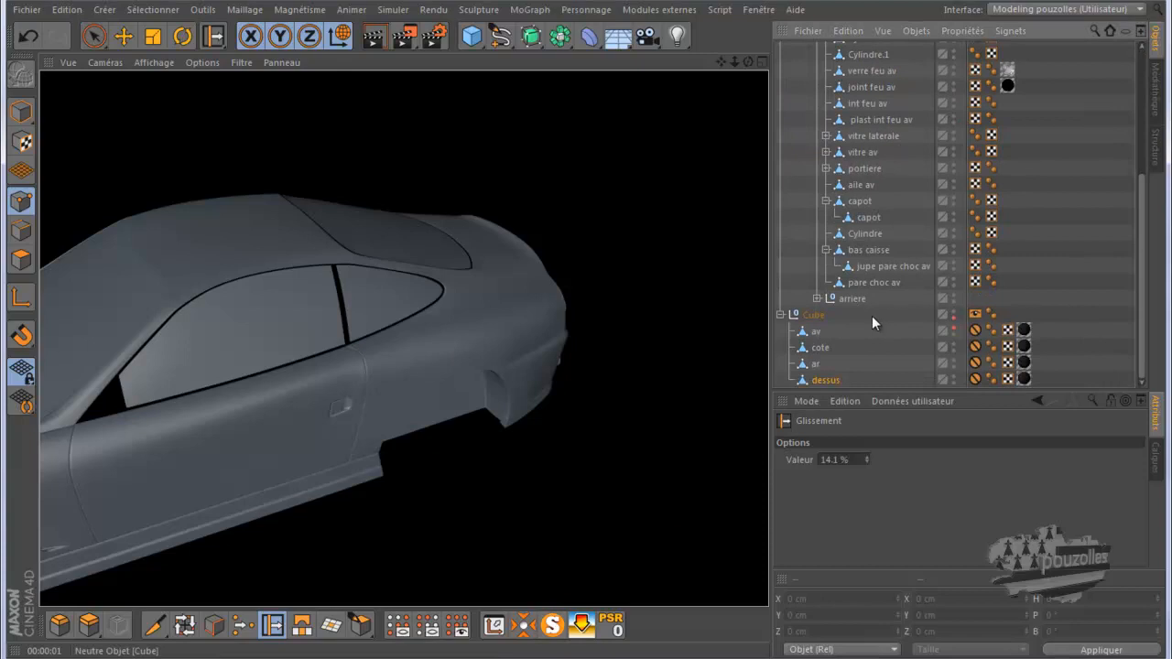
click(552, 624)
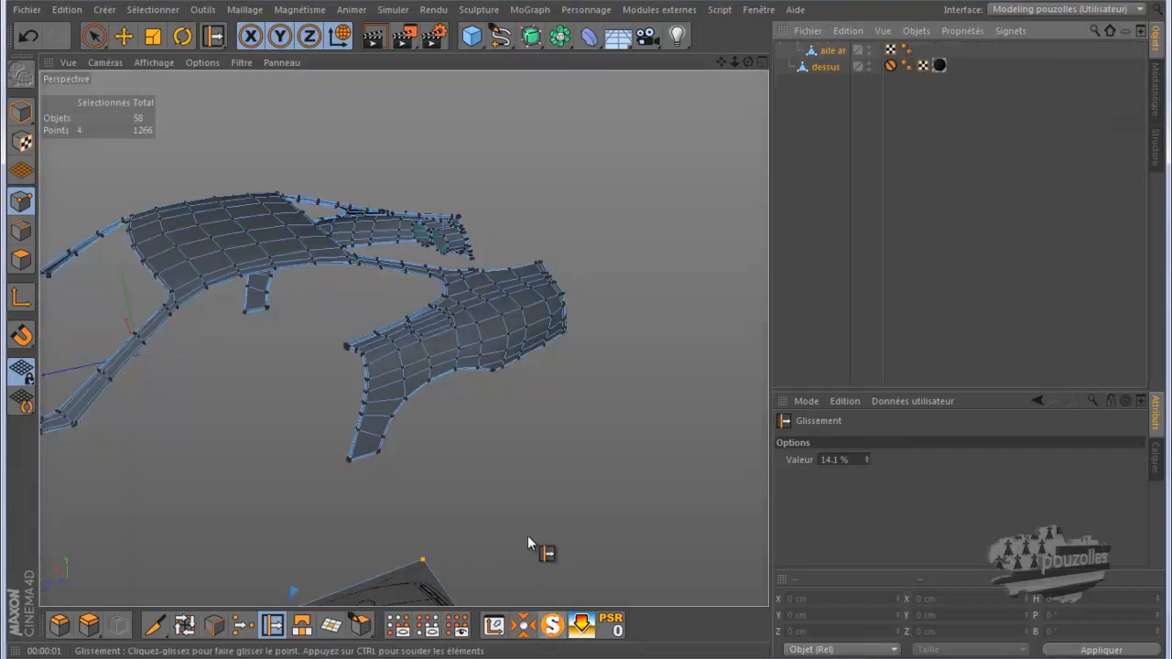
middle_click(488, 412)
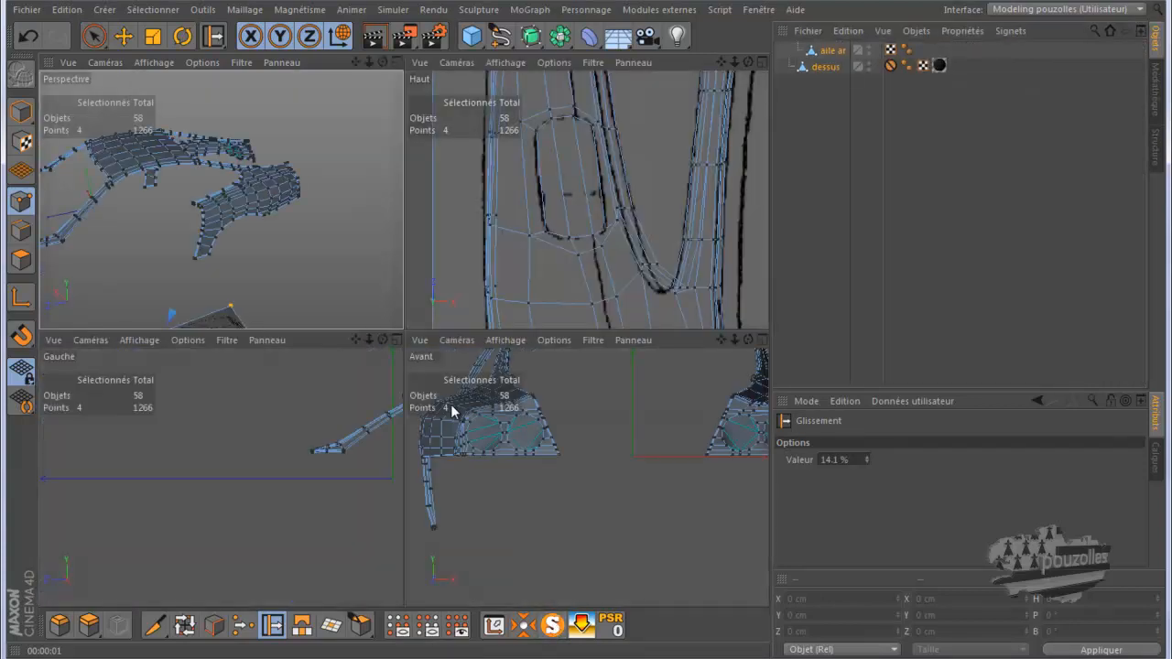
middle_click(491, 268)
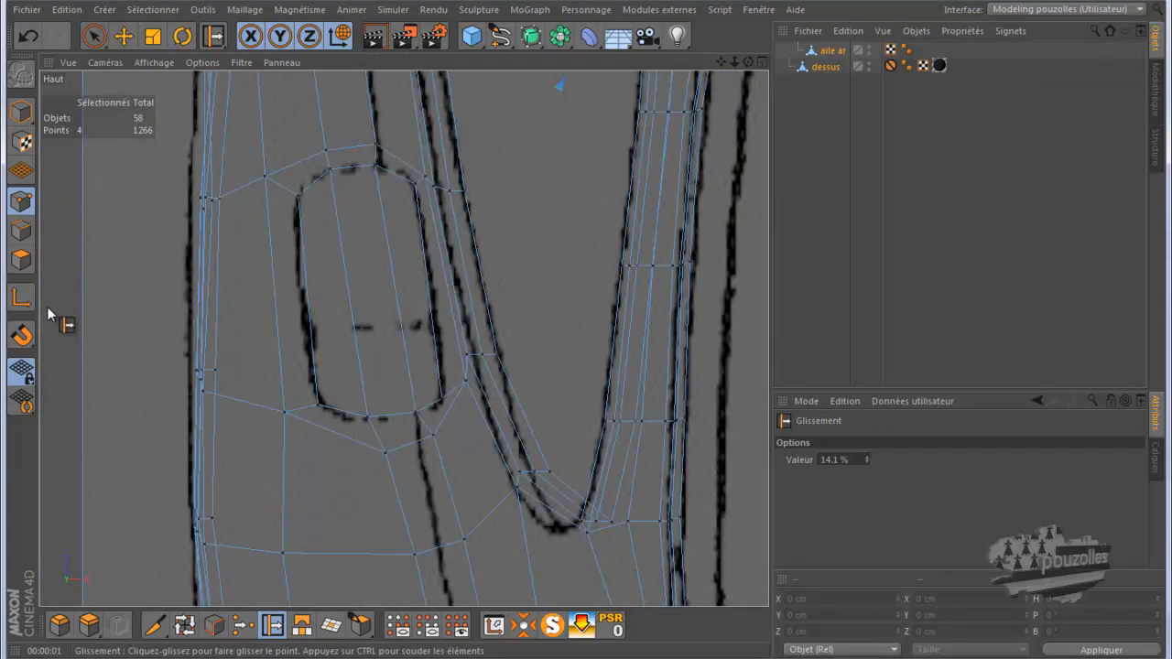
Step: Cut a loop across the fender at the flap's dashed midline with Couteau in Boucle mode, and slide its points onto the line
click(156, 625)
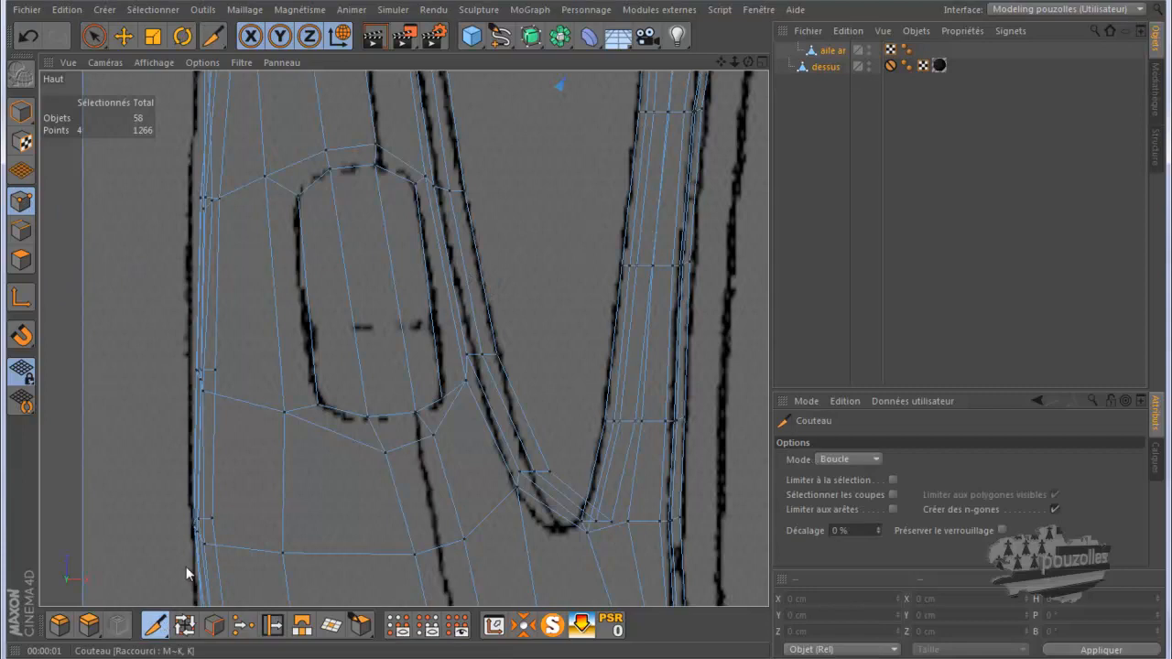
click(487, 292)
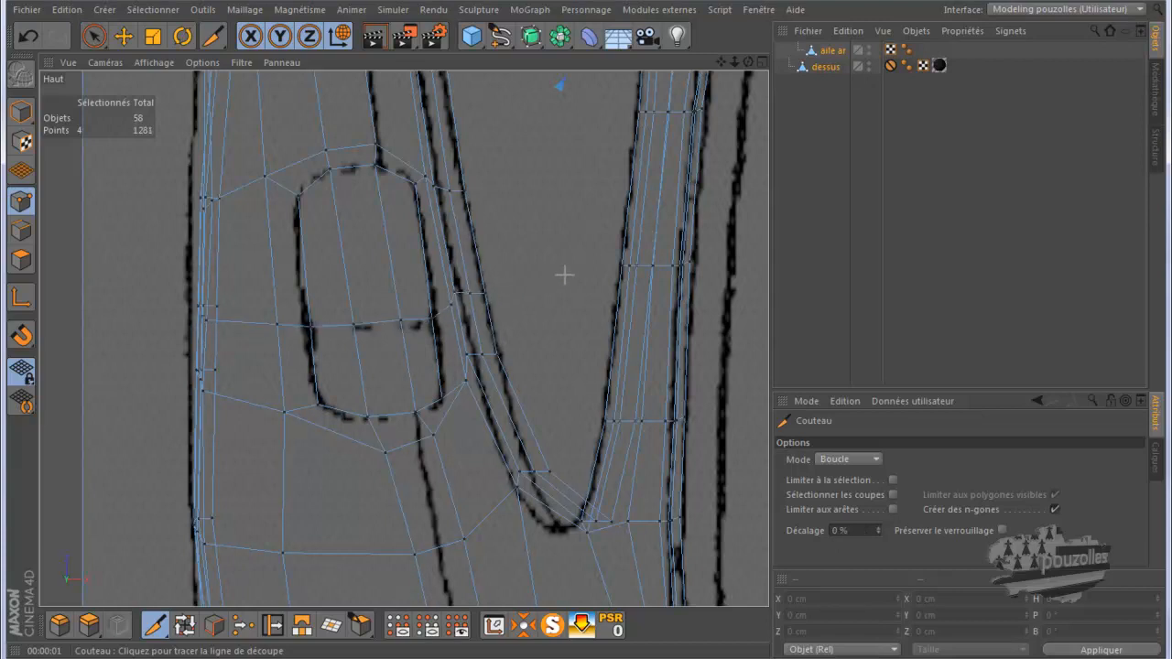
click(272, 624)
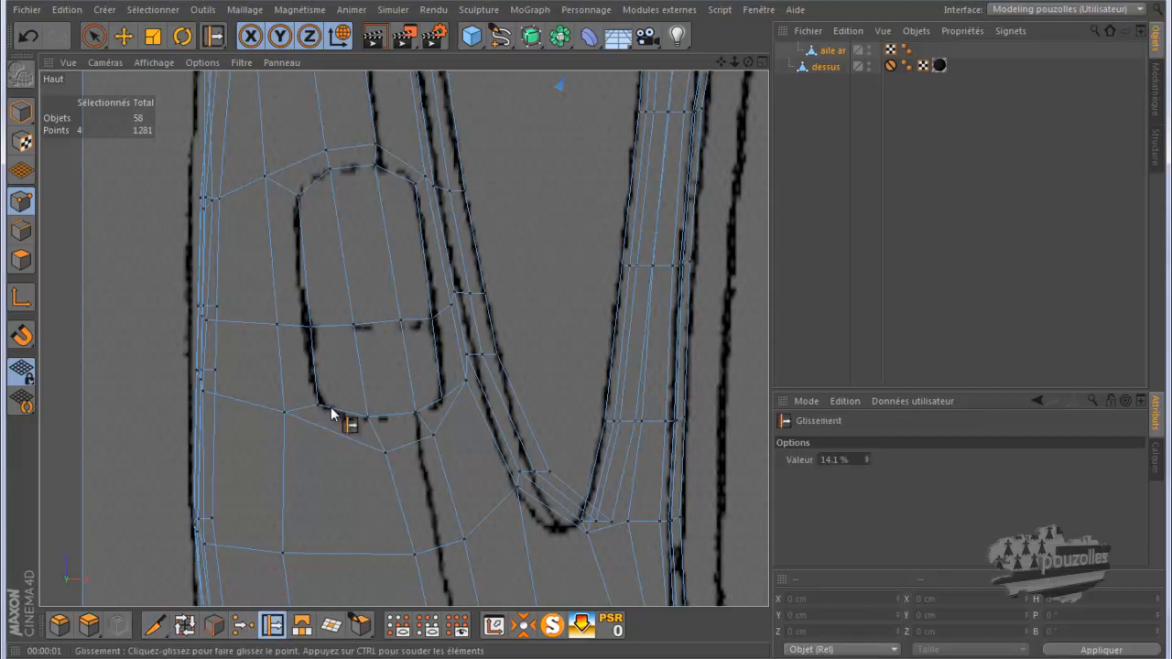
drag(355, 329, 434, 328)
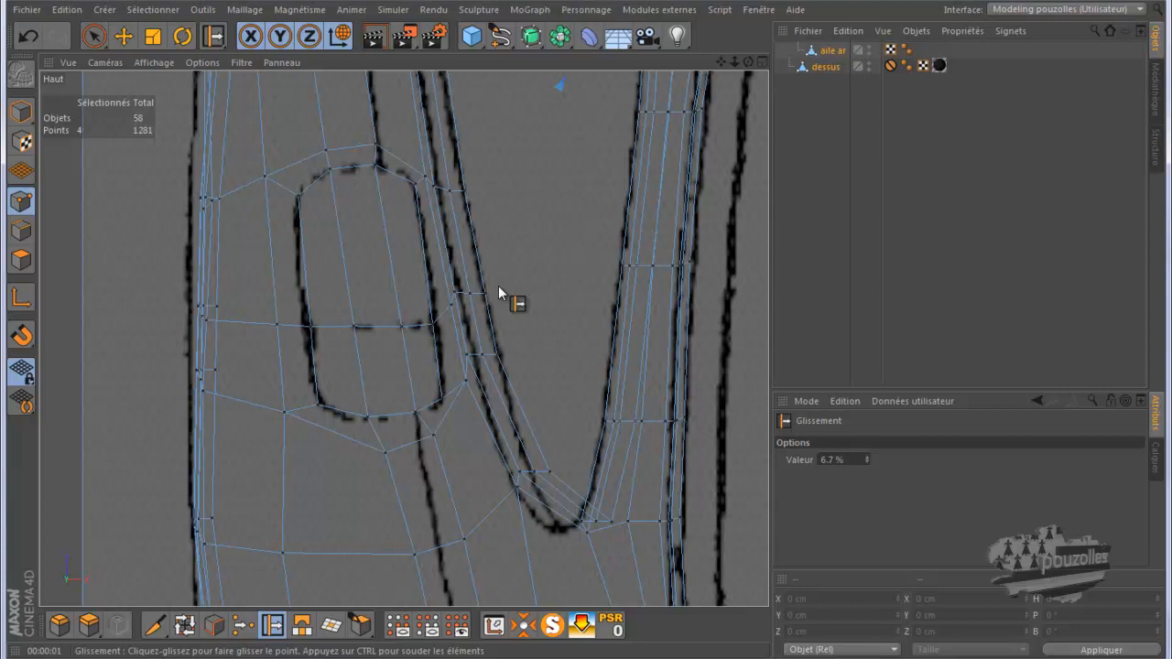
Step: In the perspective view, slide the middle point on the flap inset's rear edge slightly
middle_click(183, 277)
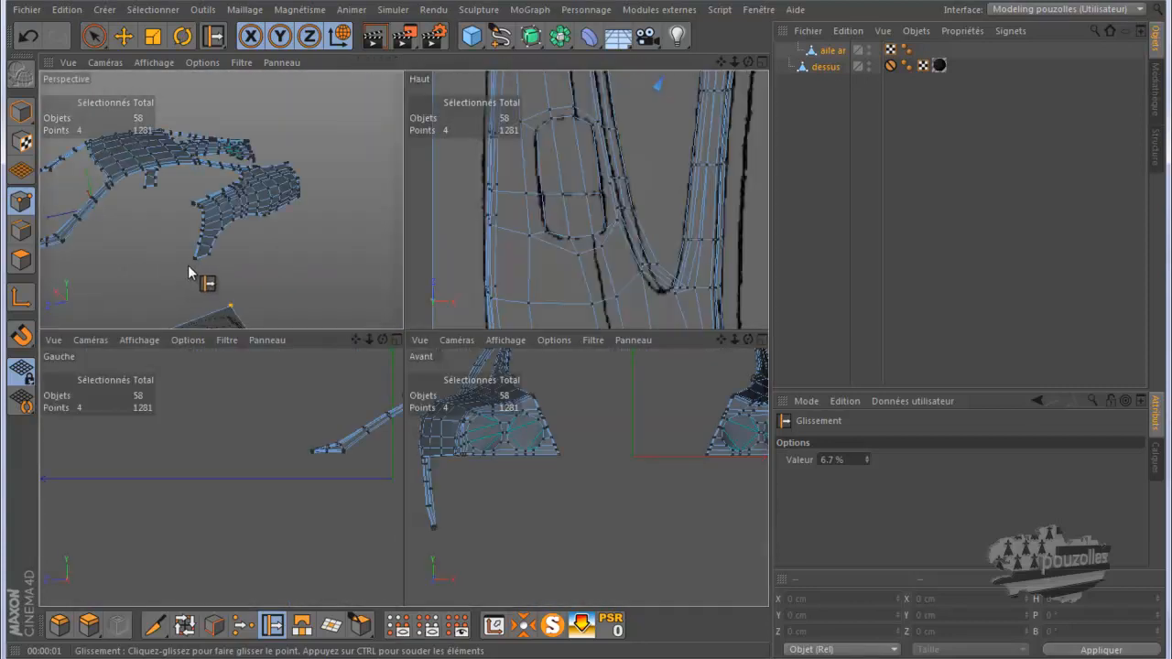
middle_click(188, 279)
scroll(491, 295, up, 8)
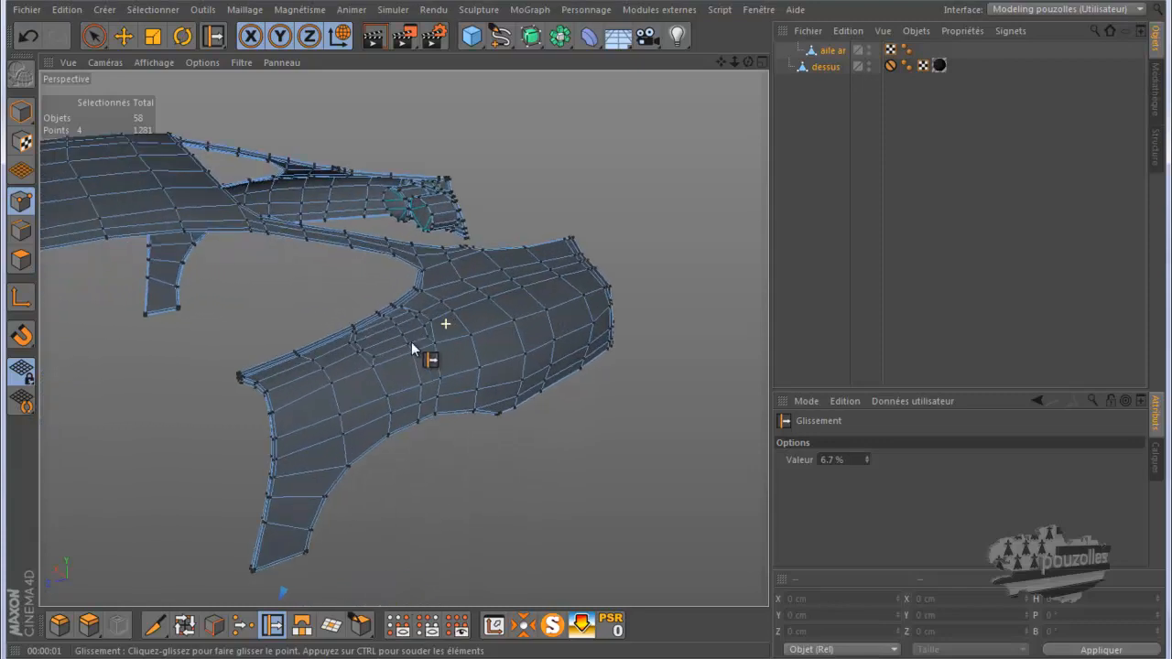
scroll(401, 348, up, 8)
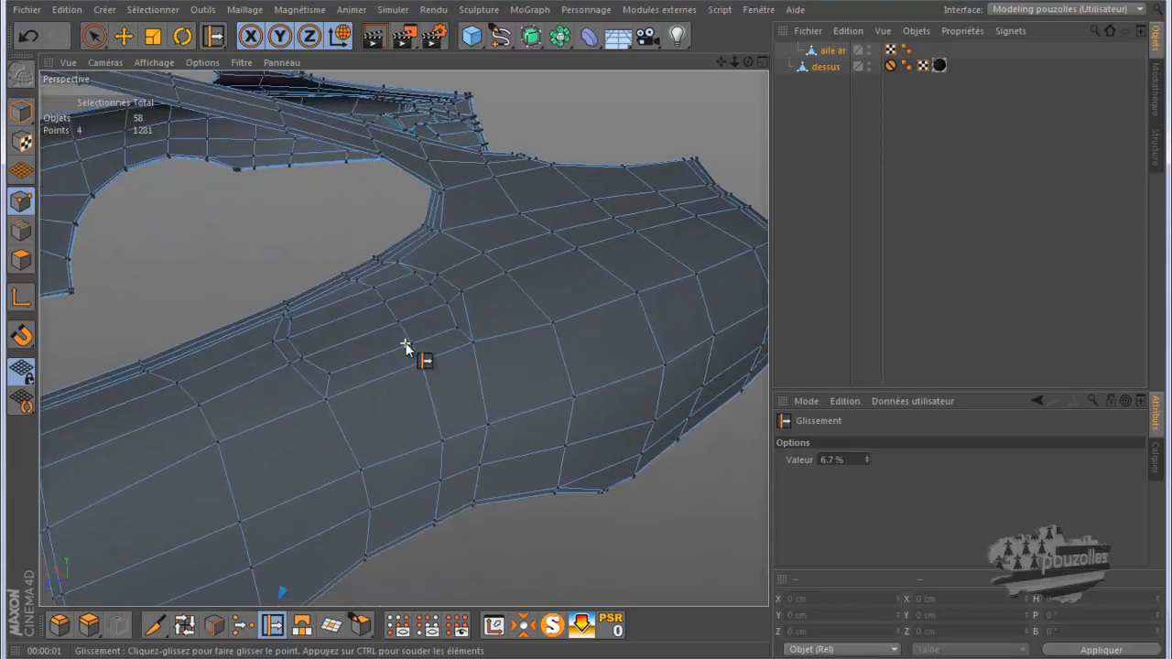
scroll(405, 348, up, 2)
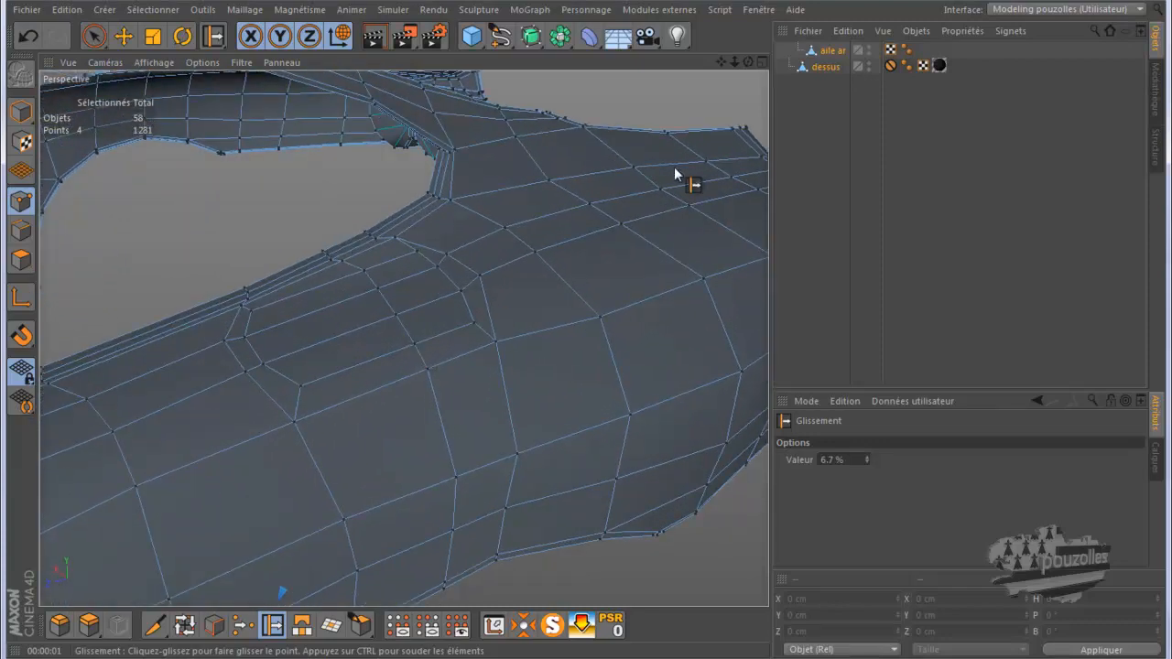
drag(748, 61, 586, 332)
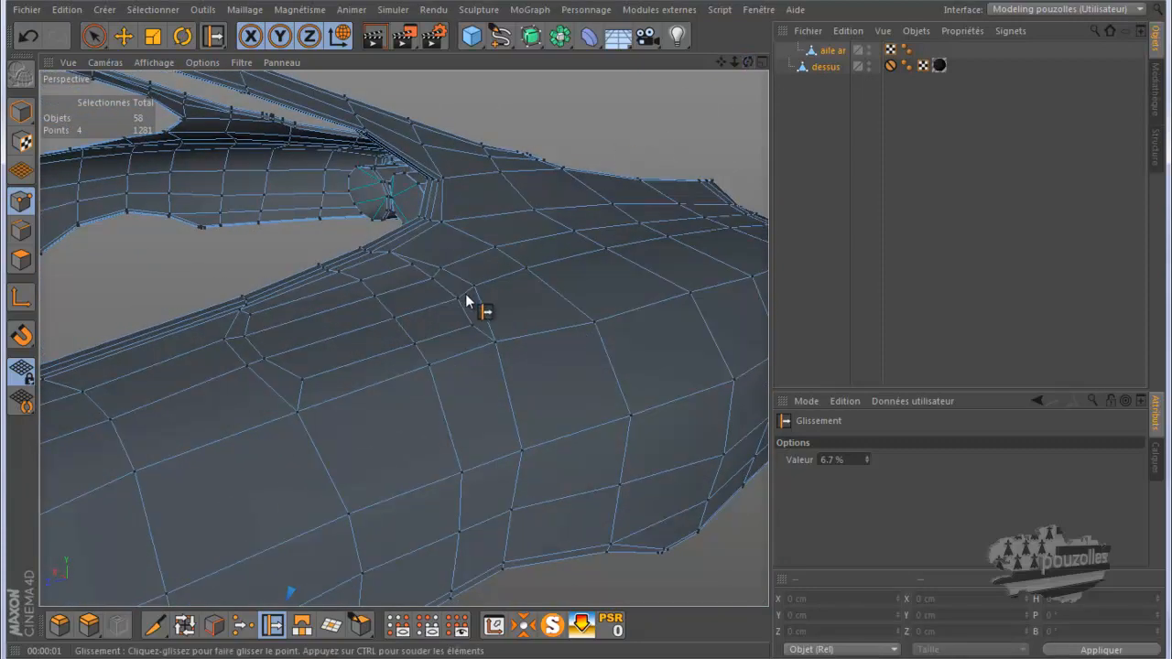
drag(464, 309, 460, 300)
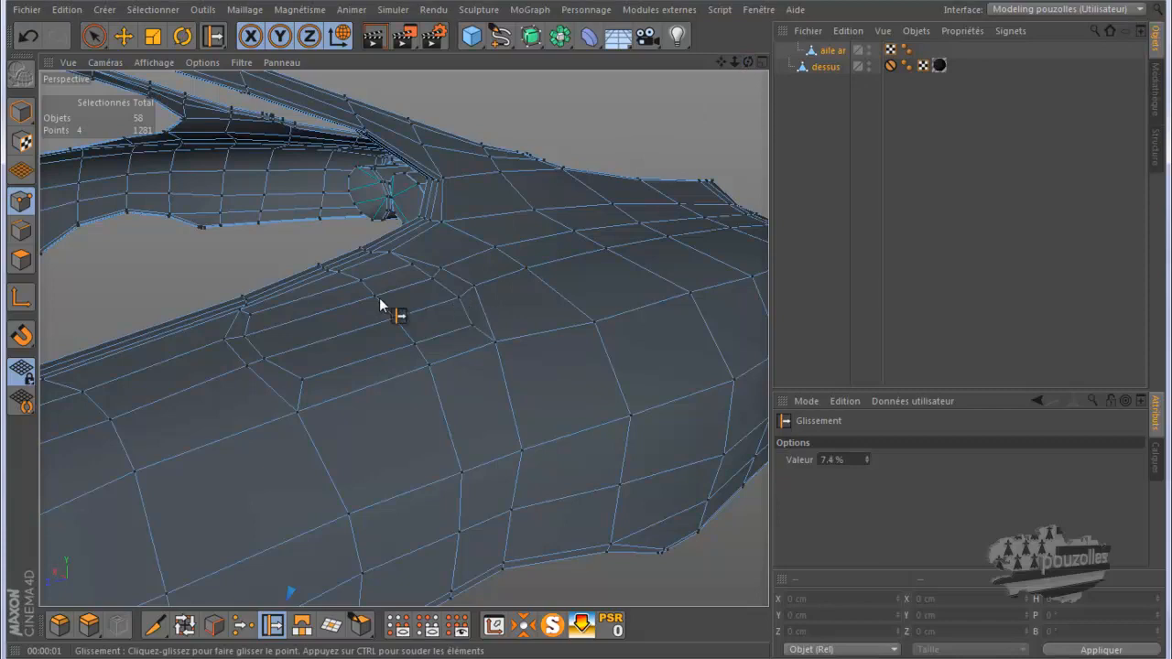
Step: Select the point at the inner end of the flap inset's rear edge and check its position from lower and higher angles
click(123, 36)
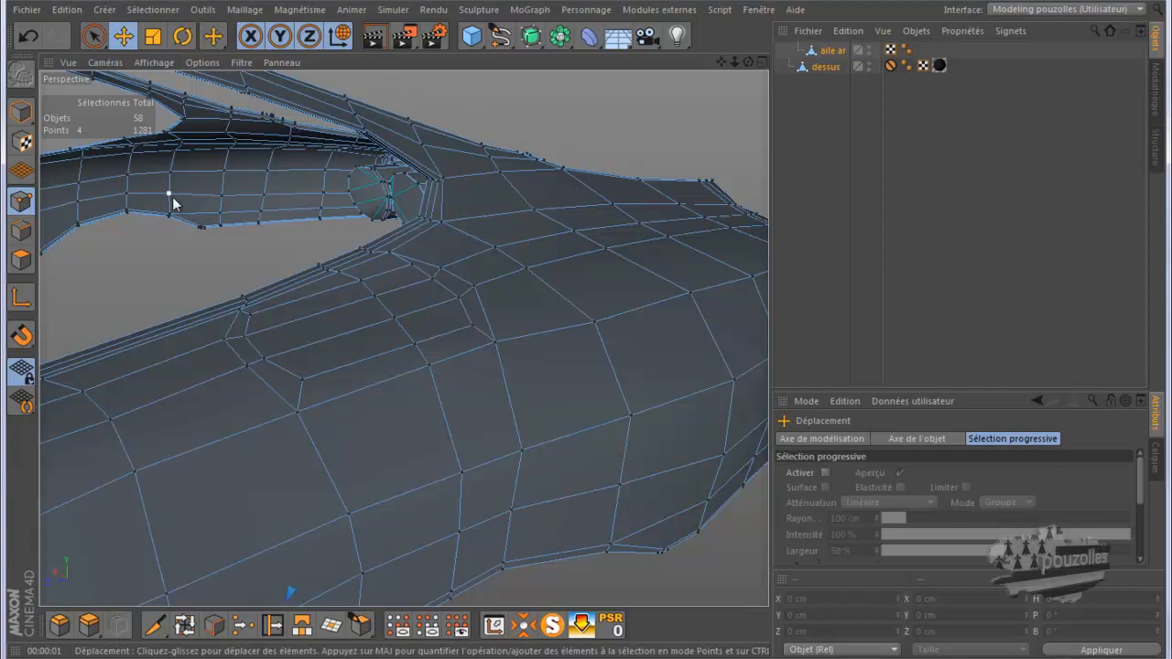
click(432, 278)
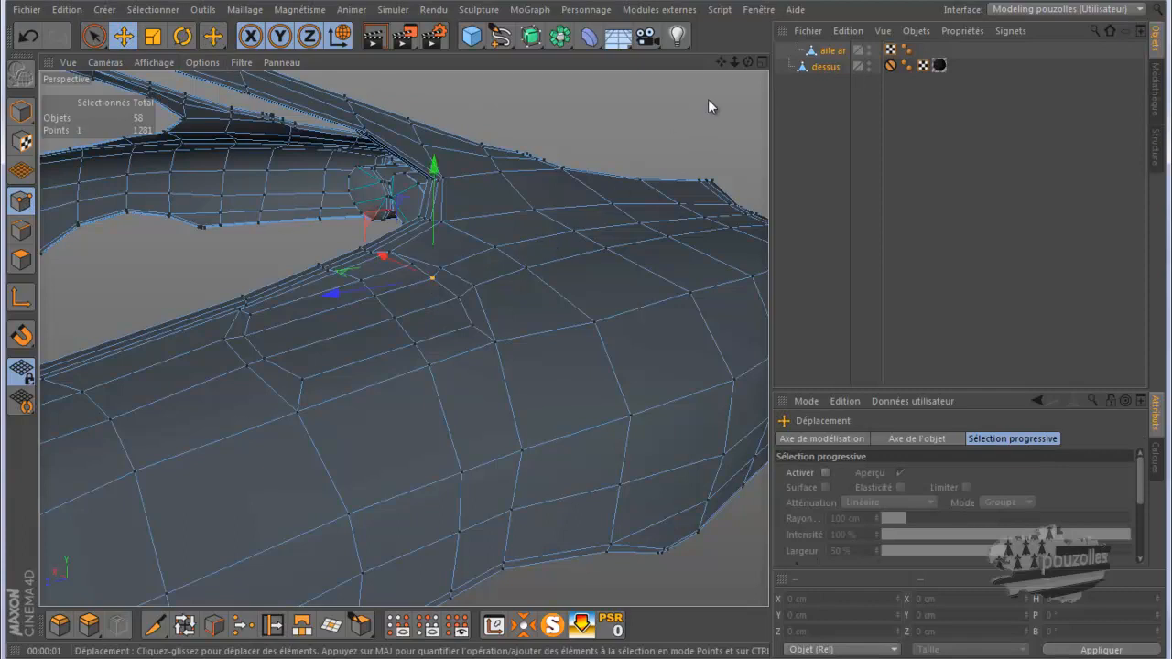
drag(749, 63, 587, 335)
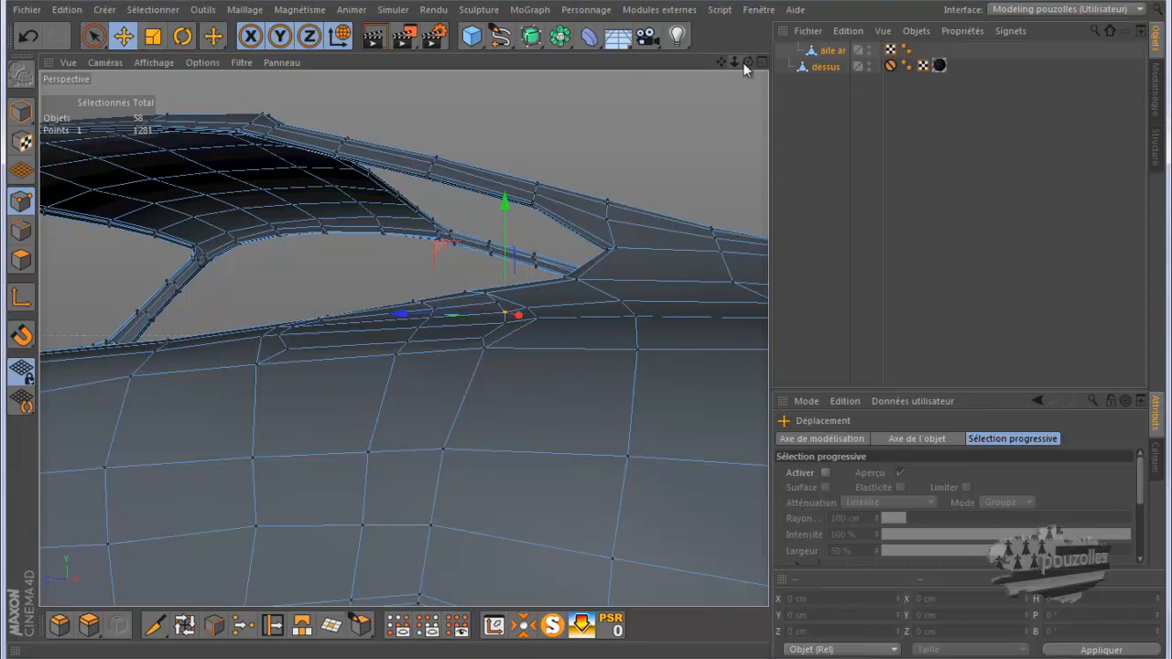
drag(747, 61, 587, 331)
Step: Inset the flap's six polygons twice with Extrusion interne to form two narrow rims, ending with an offset of 2.3 cm
click(21, 260)
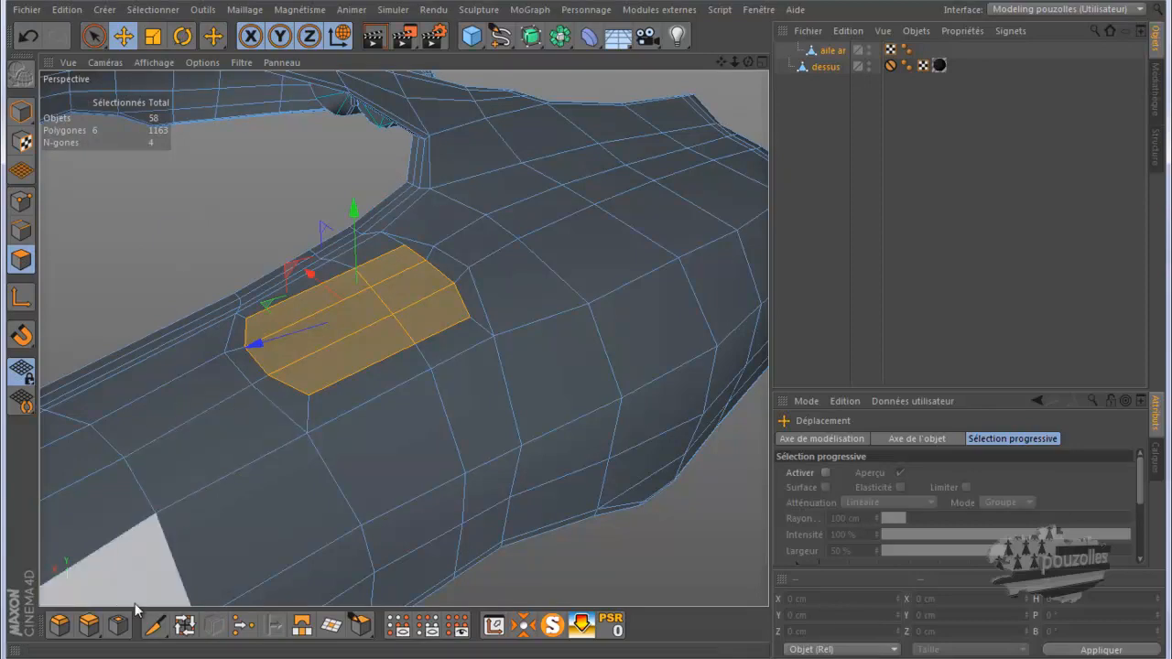
click(117, 624)
scroll(433, 280, up, 4)
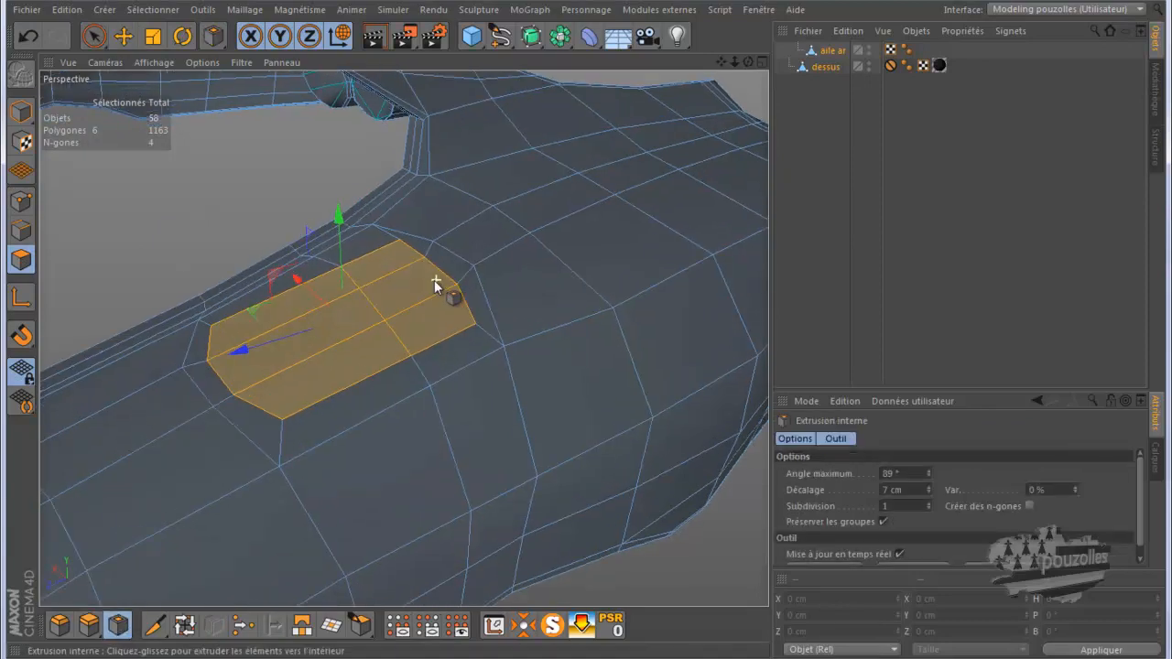
drag(586, 331, 585, 330)
drag(193, 175, 585, 330)
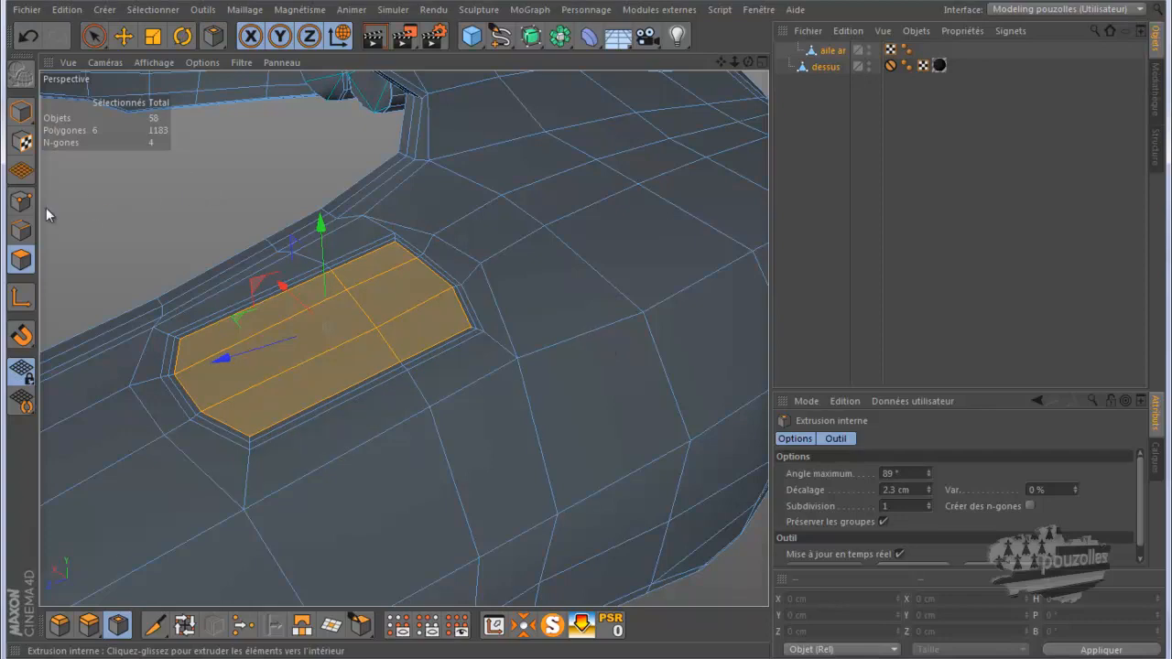
Step: Select the flap's midline edges plus the two inner edge rows and their connecting edges around its rear half, and lower them slightly
click(20, 229)
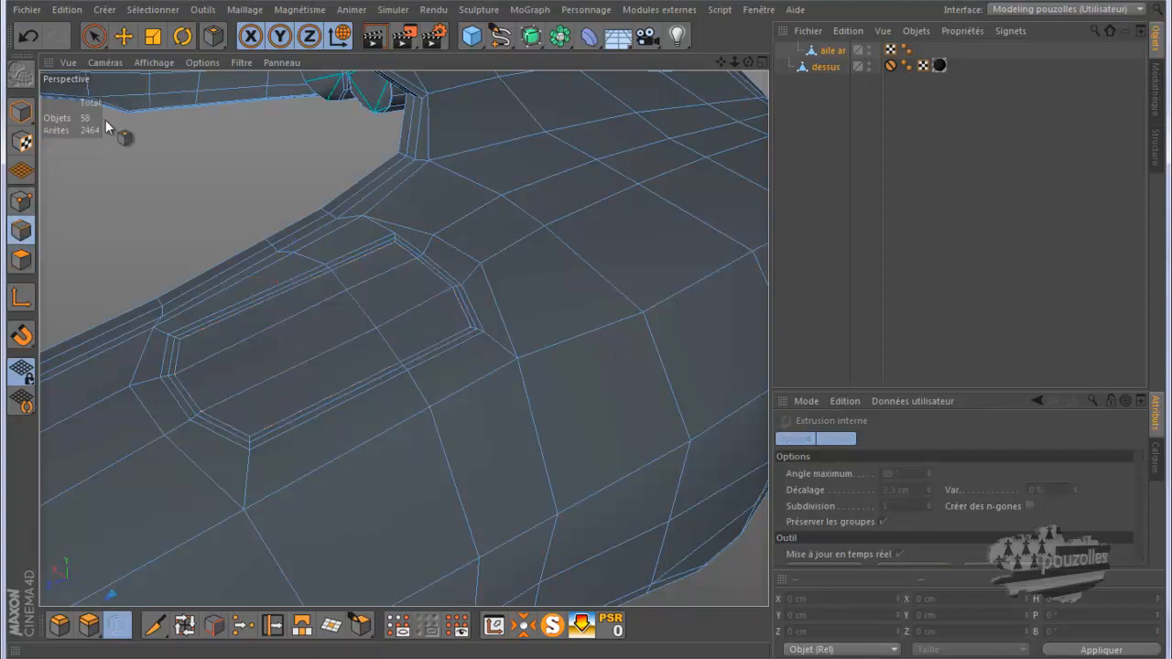
key(e)
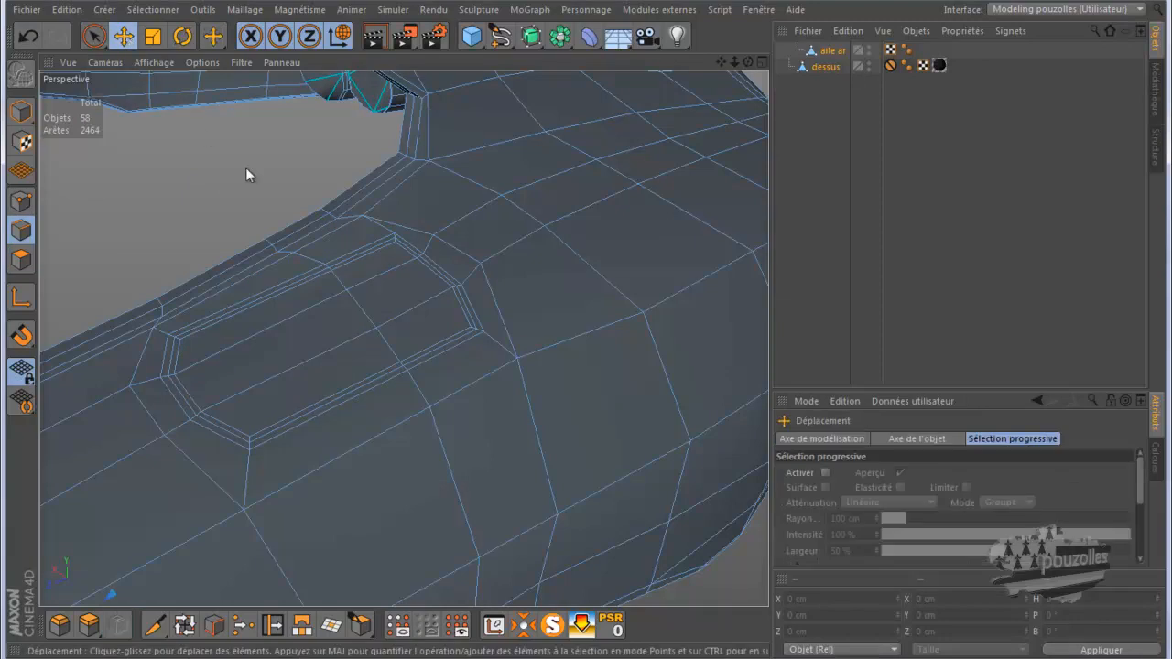
click(329, 267)
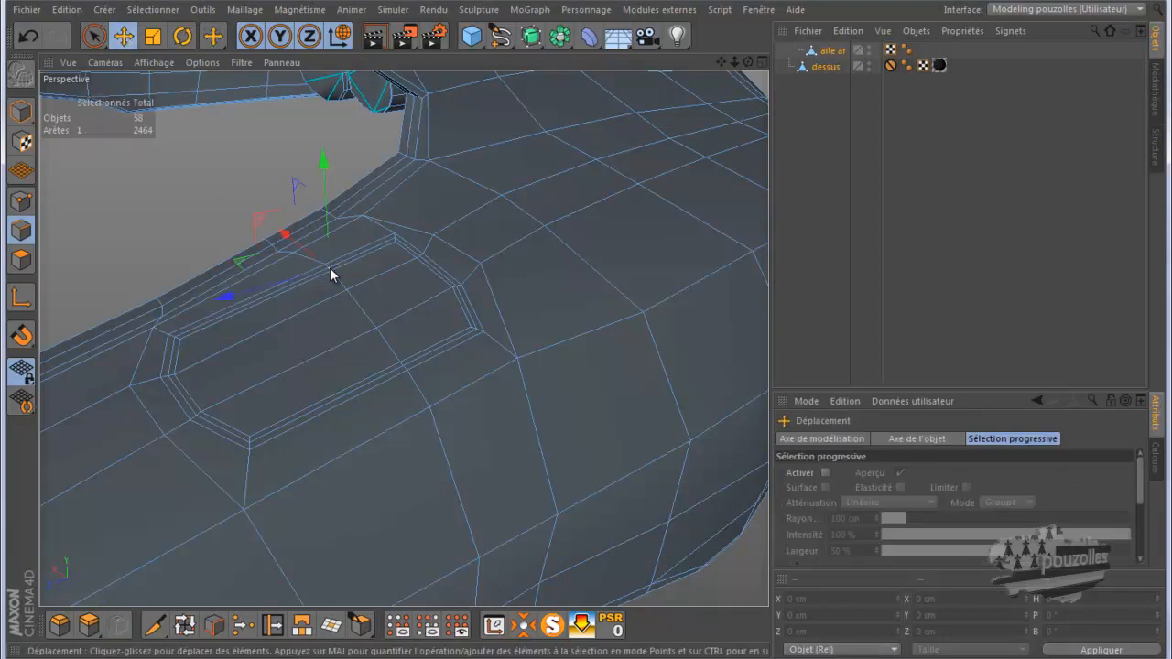
scroll(334, 279, up, 5)
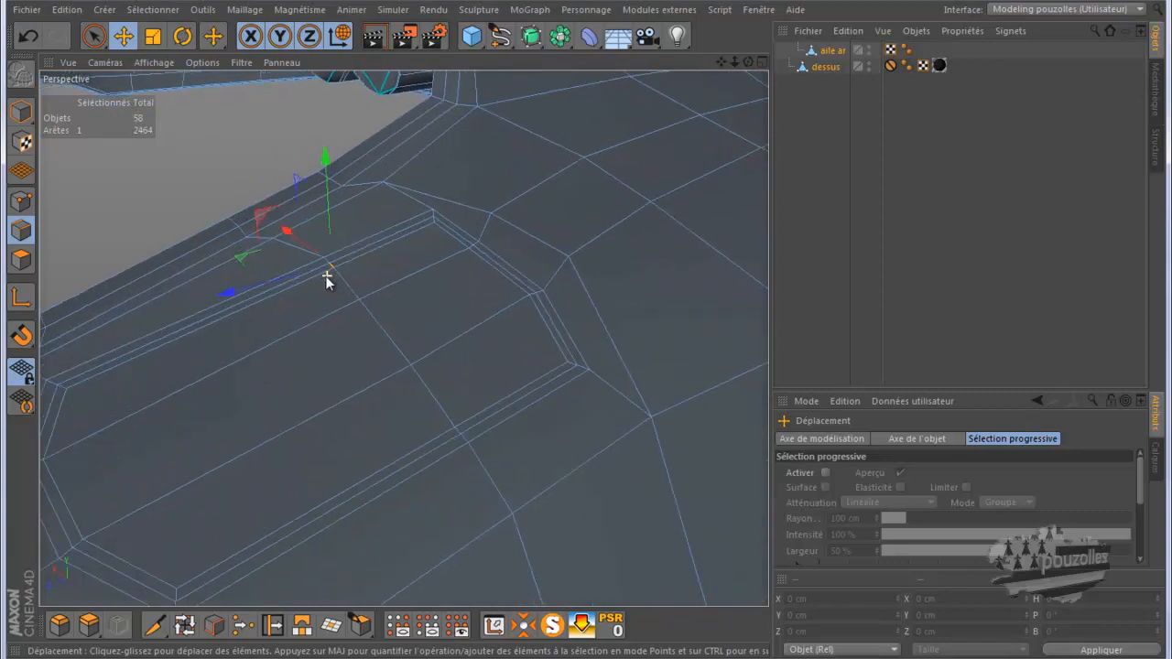
shift+click(345, 281)
shift+click(400, 351)
shift+click(460, 437)
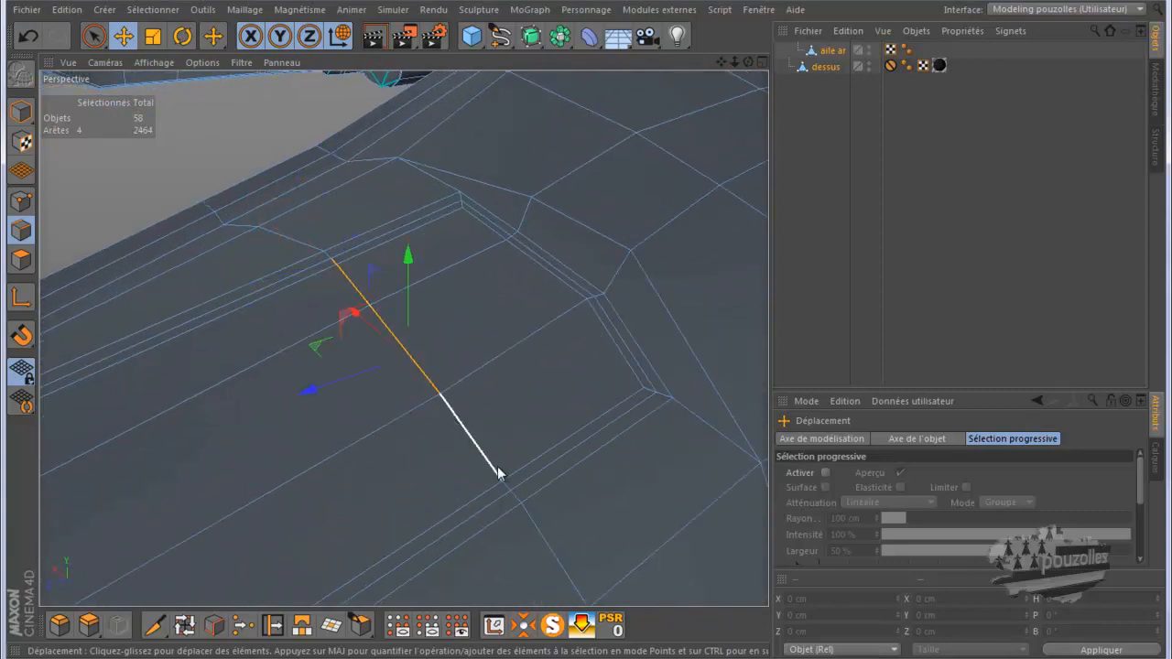
shift+click(506, 490)
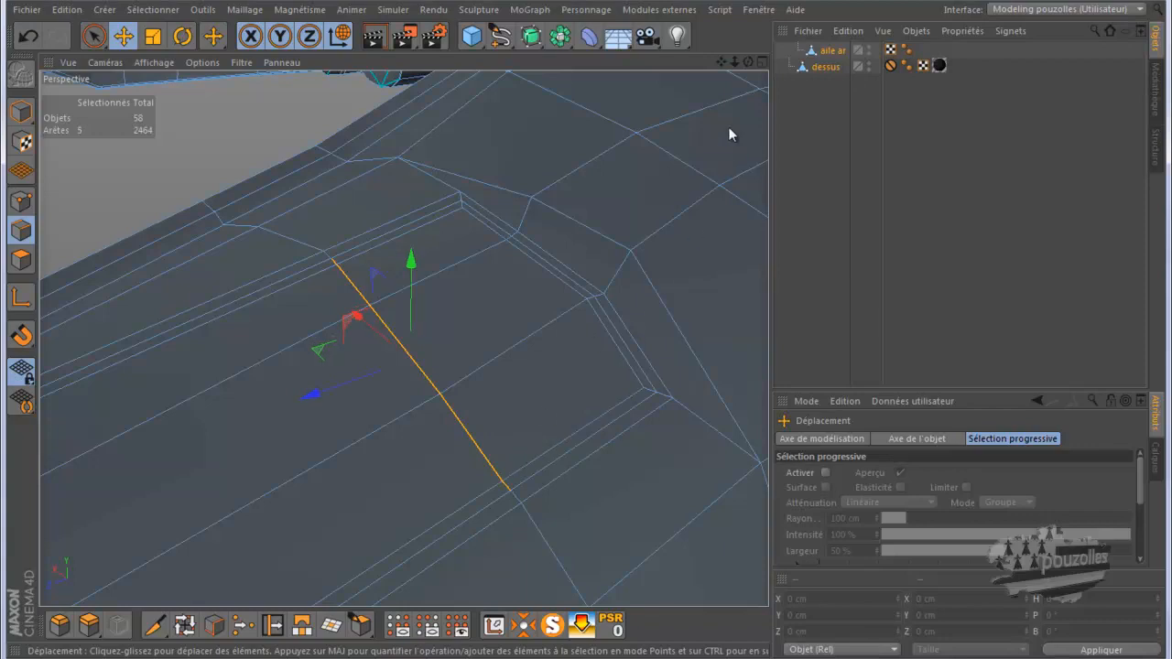
mouse_move(569, 327)
alt+mouse_down()
mouse_move(595, 332)
mouse_move(586, 331)
alt+mouse_up()
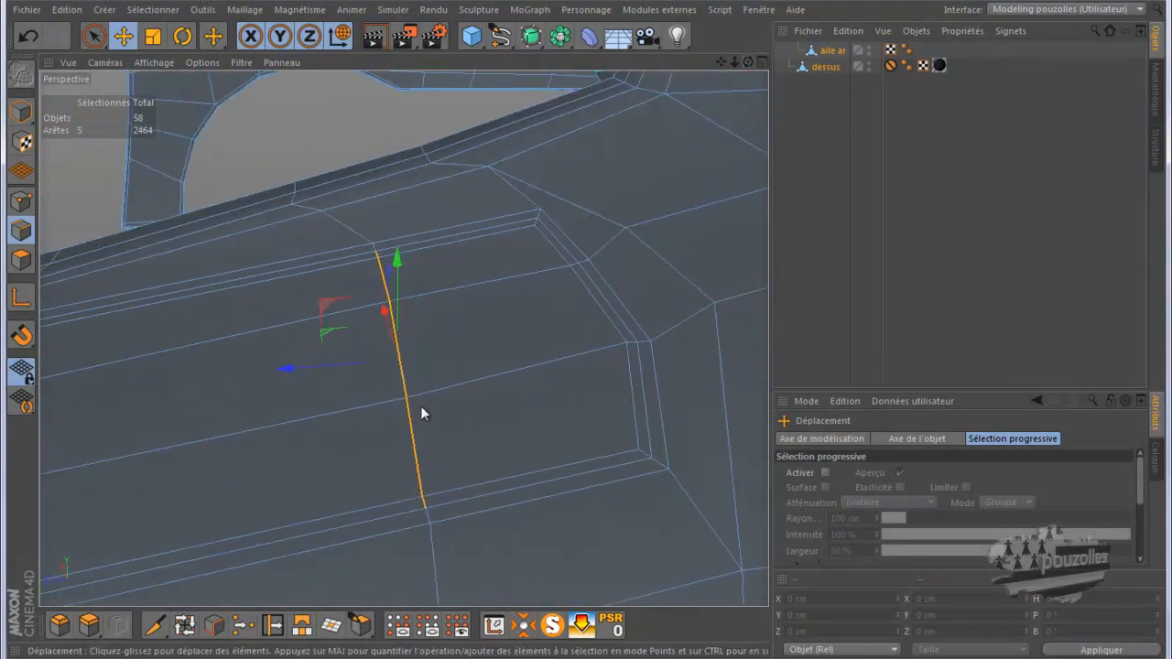
shift+click(434, 244)
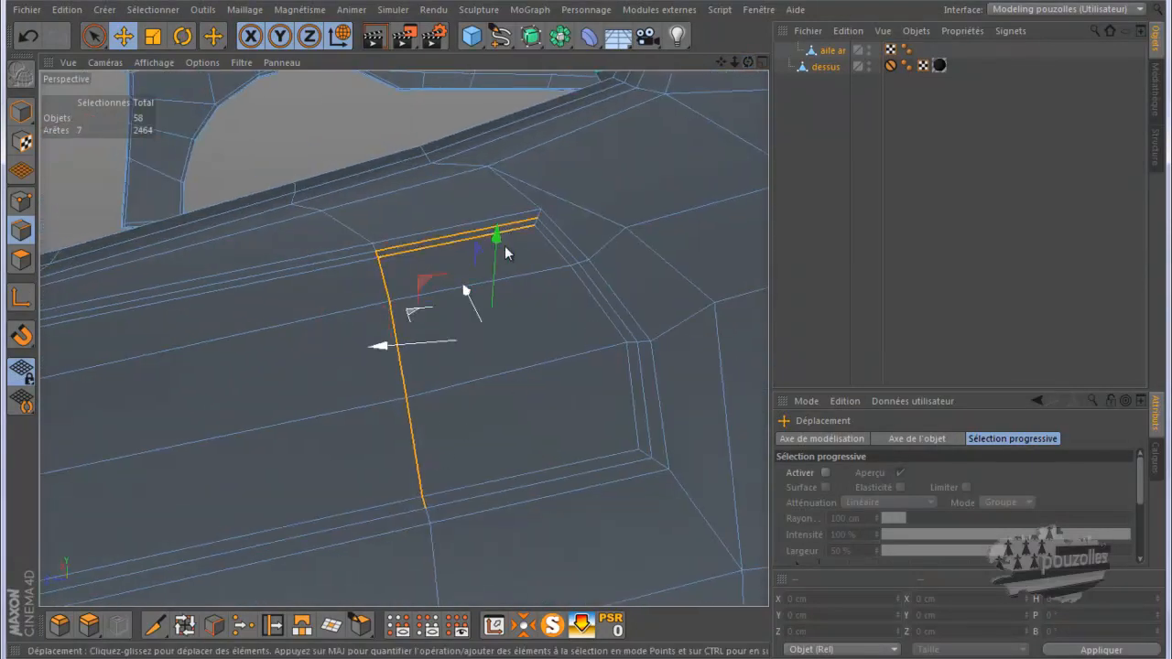
shift+click(556, 248)
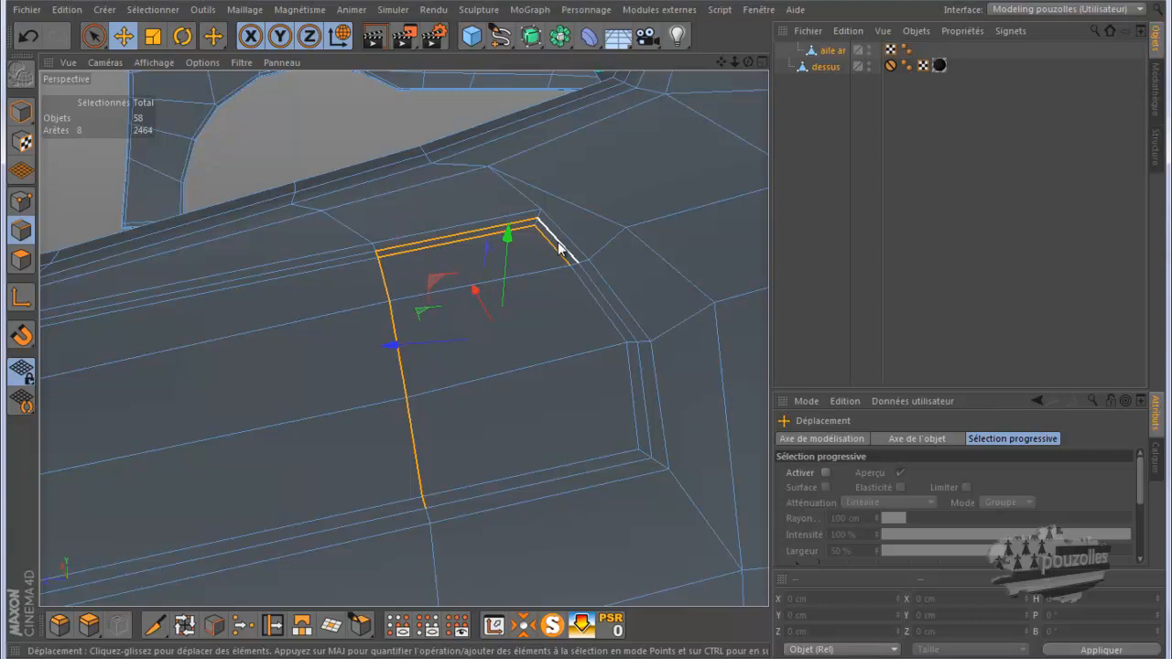
shift+click(587, 291)
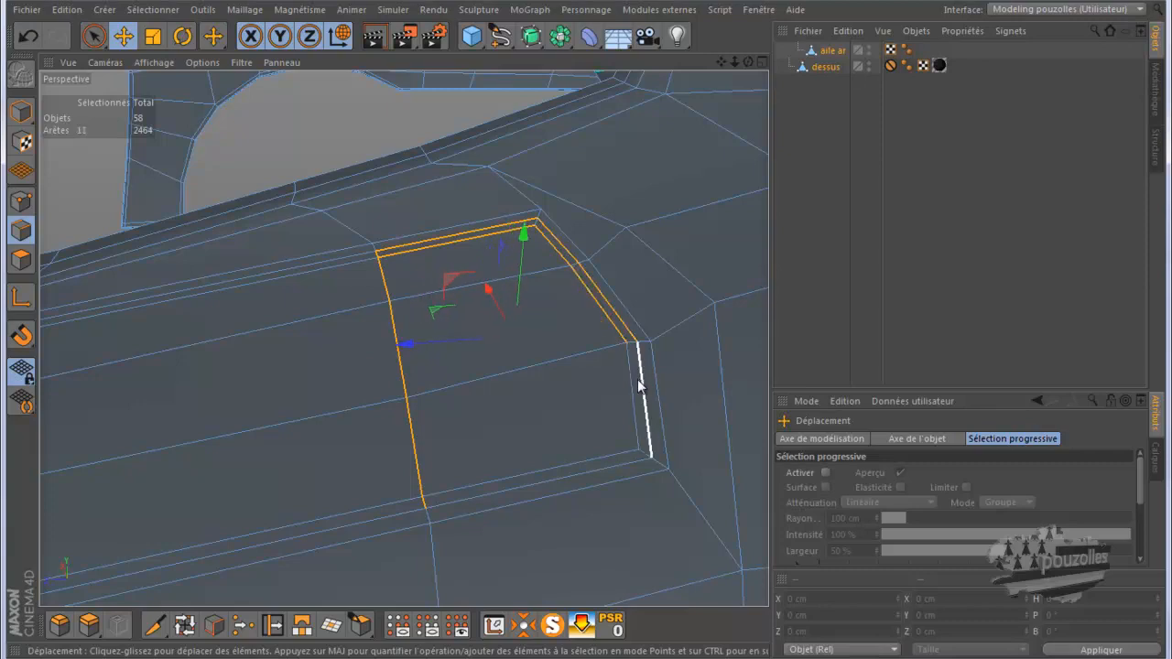
shift+click(644, 452)
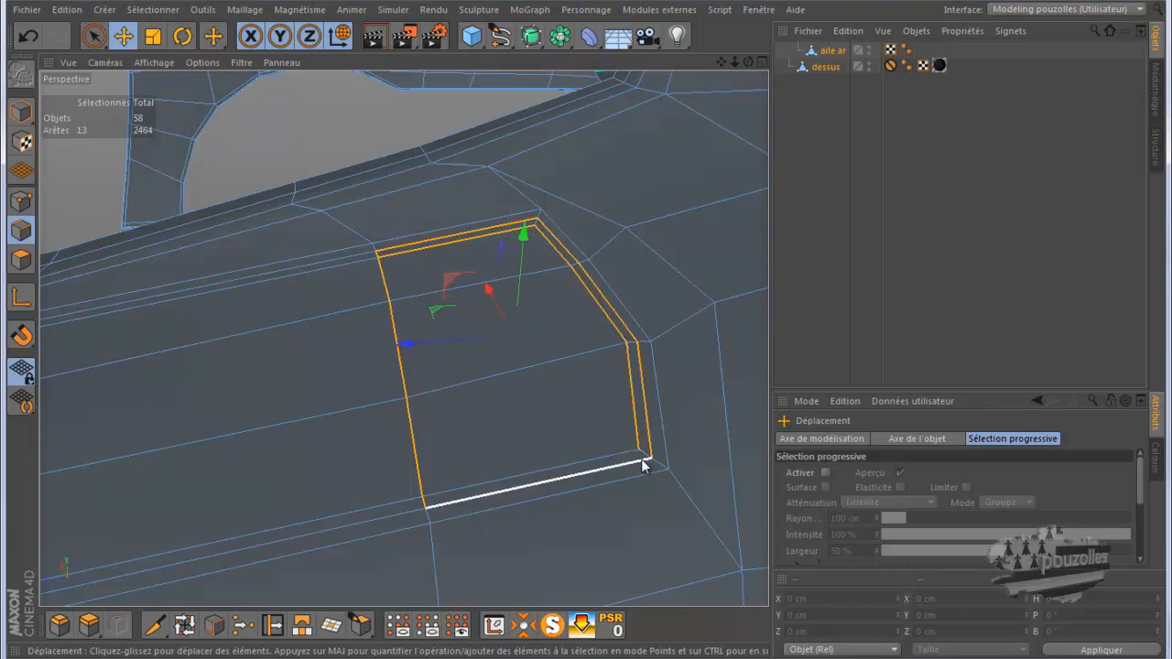
shift+click(641, 464)
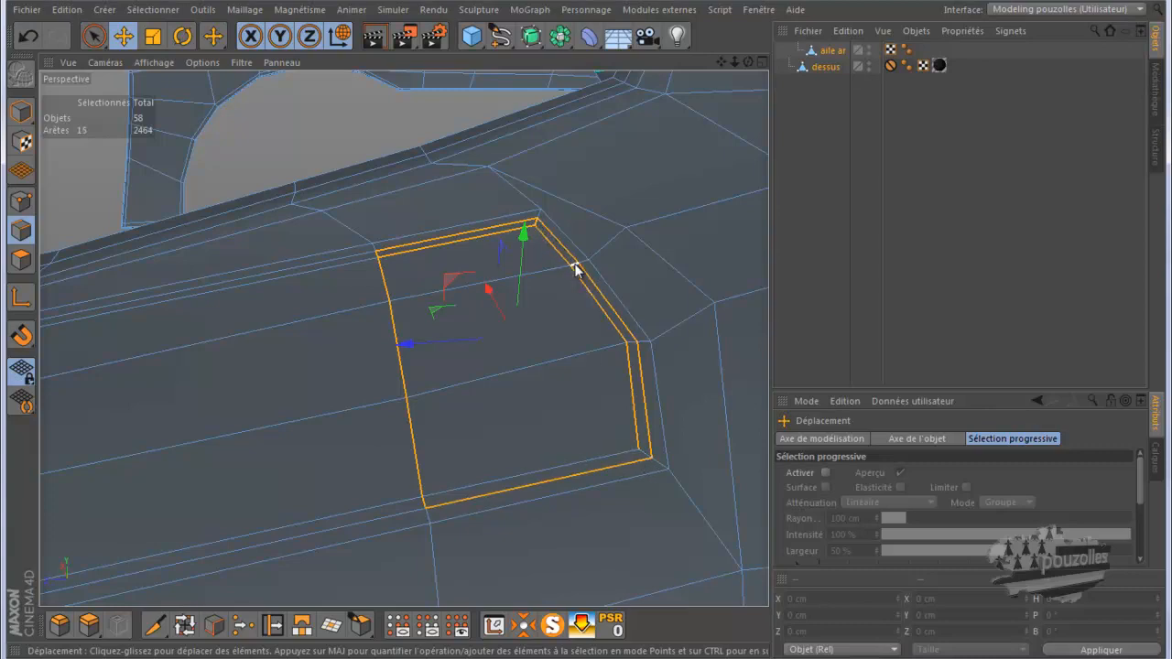
shift+click(630, 345)
shift+click(602, 462)
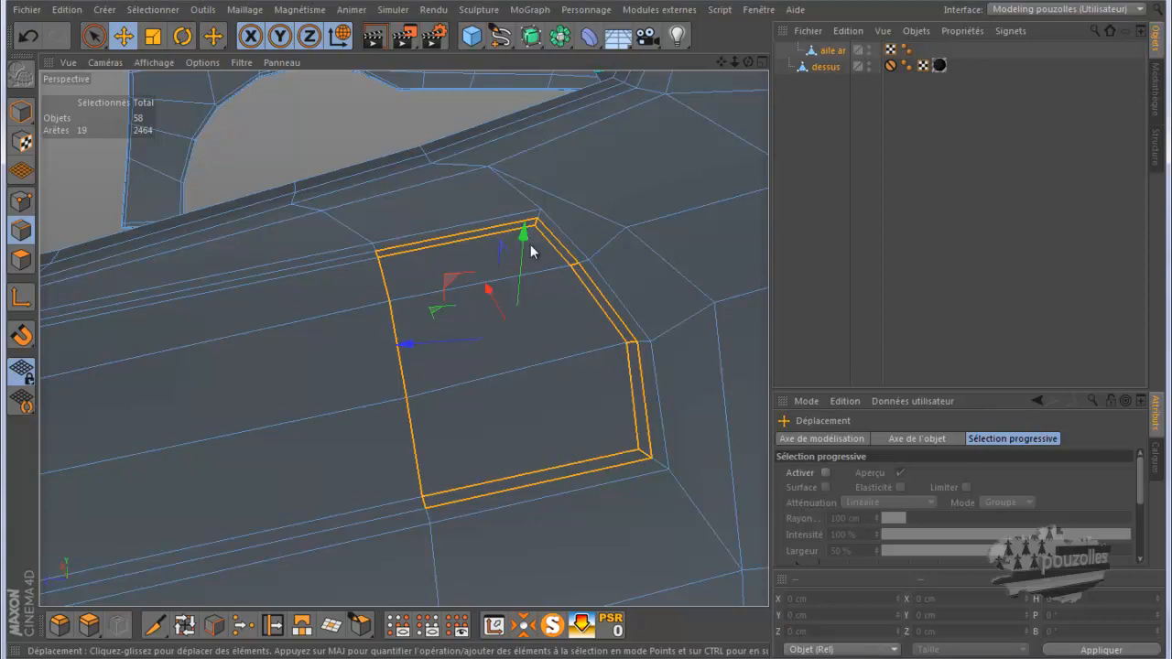
drag(523, 234, 523, 250)
Step: Examine the fender vent in the Ferrari_550_Maranello_14 reference photo, and view the flap's lowered rear half from another angle
mouse_move(491, 658)
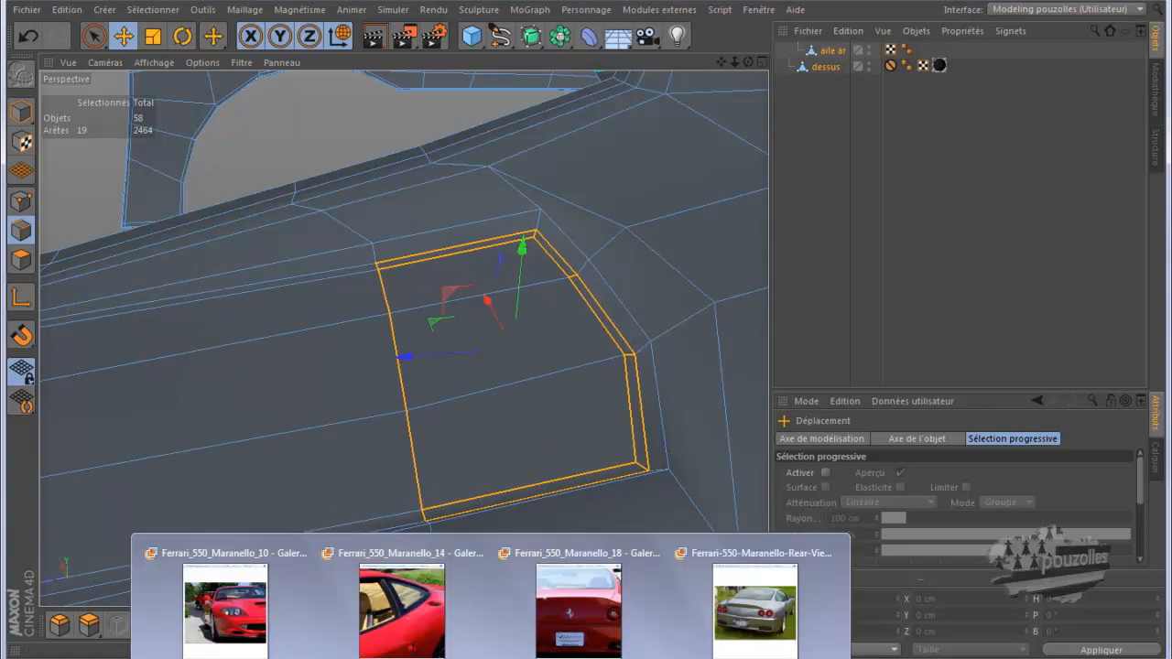
click(403, 608)
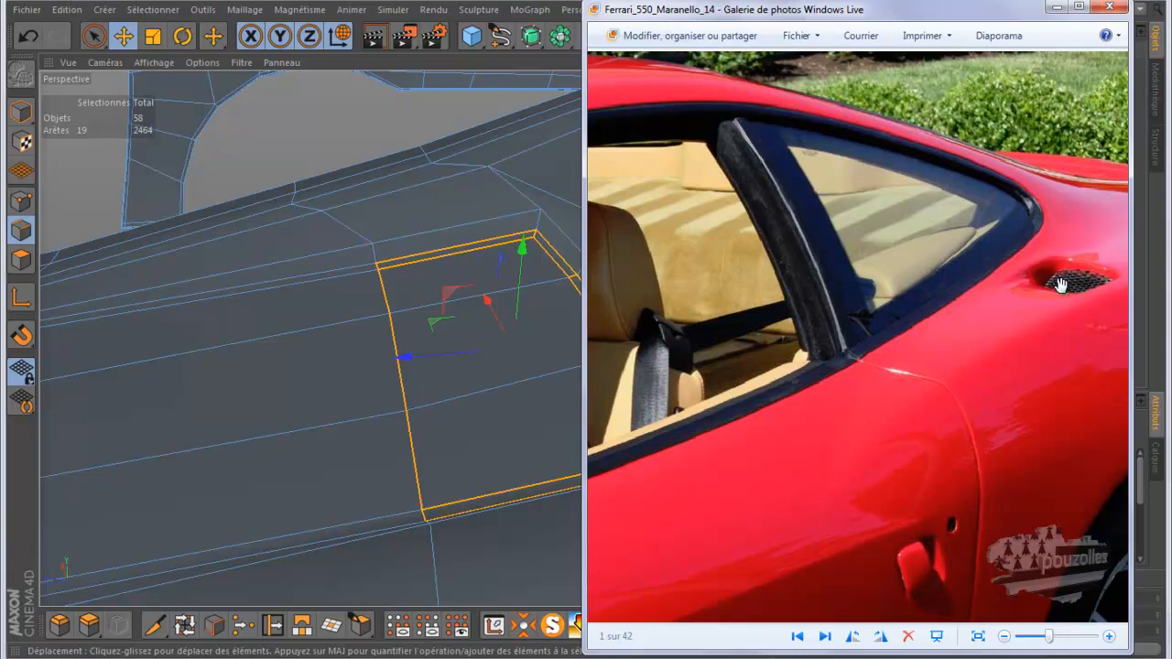
click(1058, 9)
drag(748, 61, 587, 338)
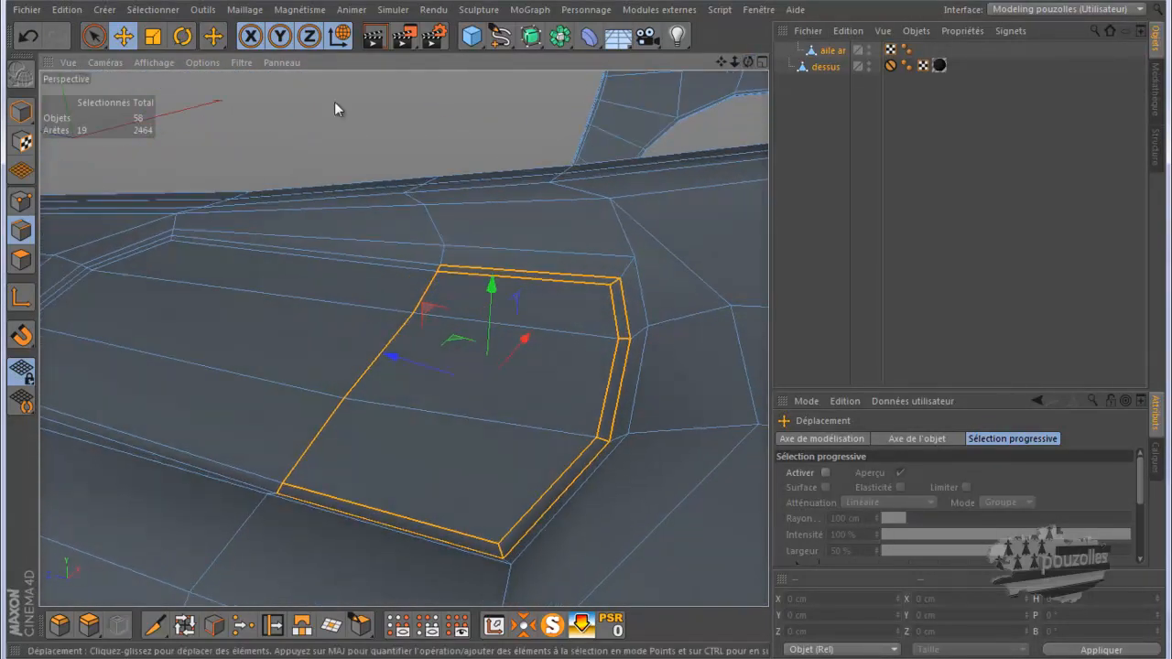
Step: Select the eight polygons of the flap's rear half, including its inner rim, and extrude them downward into a recess, undoing the surplus extrusion
click(21, 263)
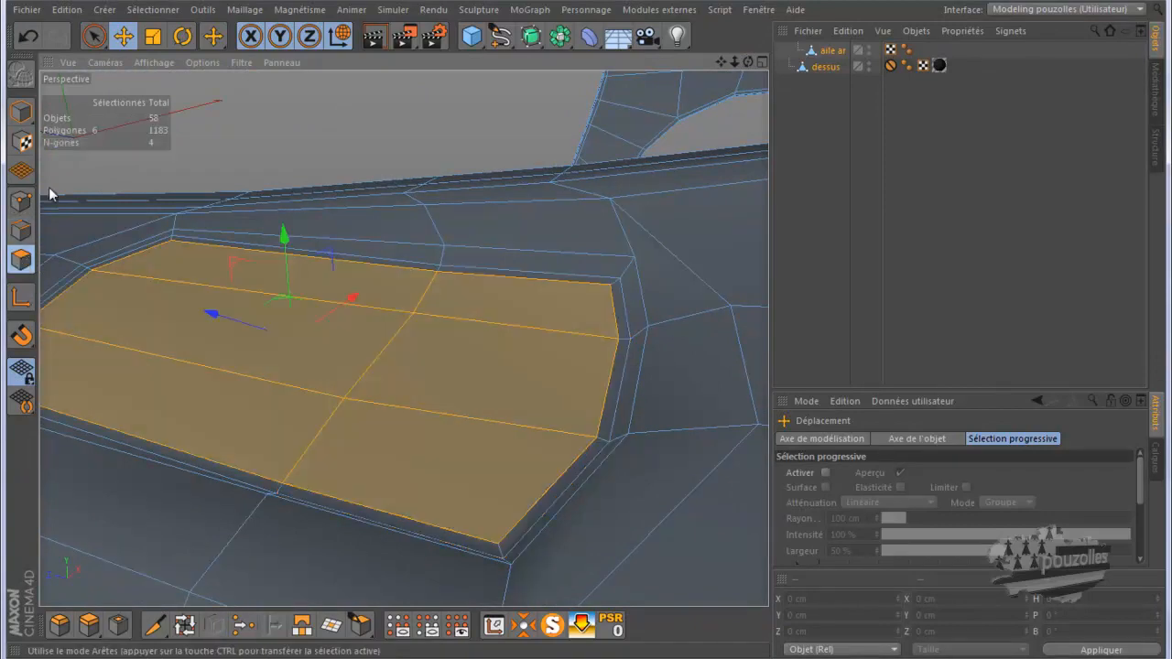
click(95, 36)
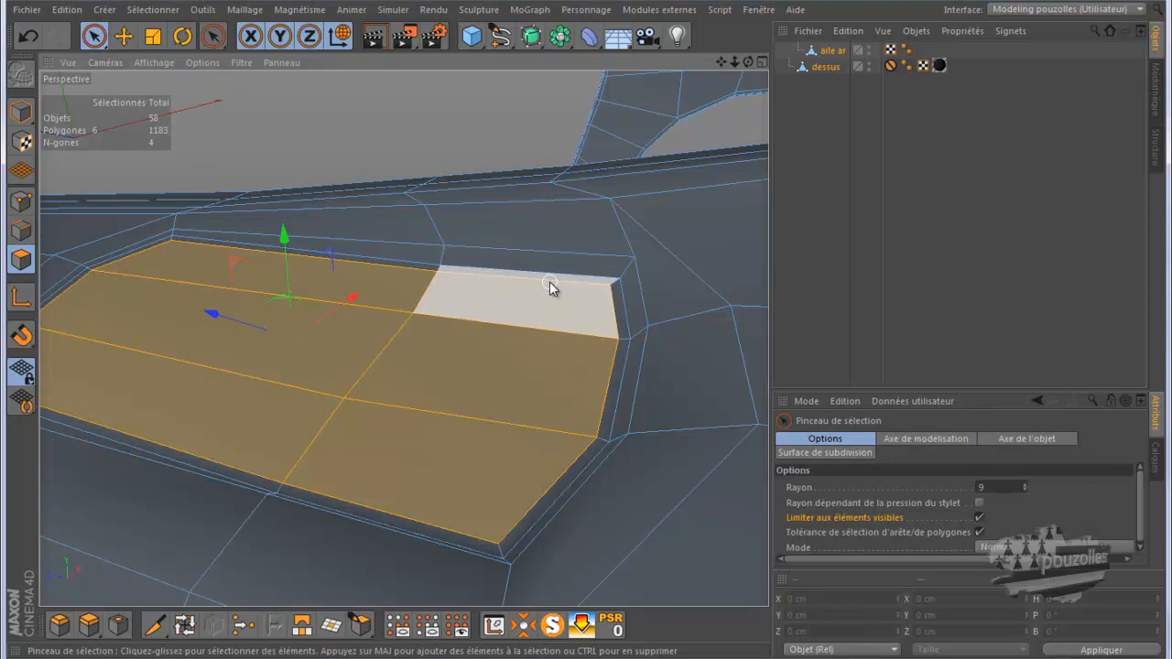
drag(549, 281, 552, 289)
mouse_move(608, 321)
mouse_down()
mouse_move(586, 448)
mouse_move(570, 461)
mouse_up()
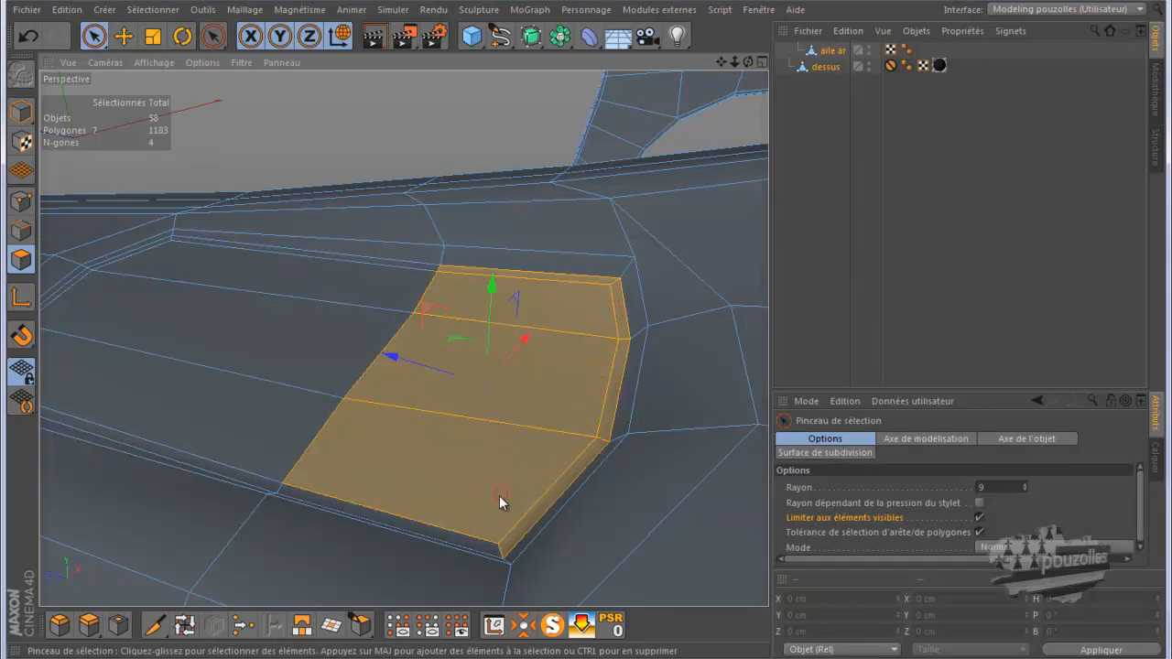
drag(476, 534, 473, 540)
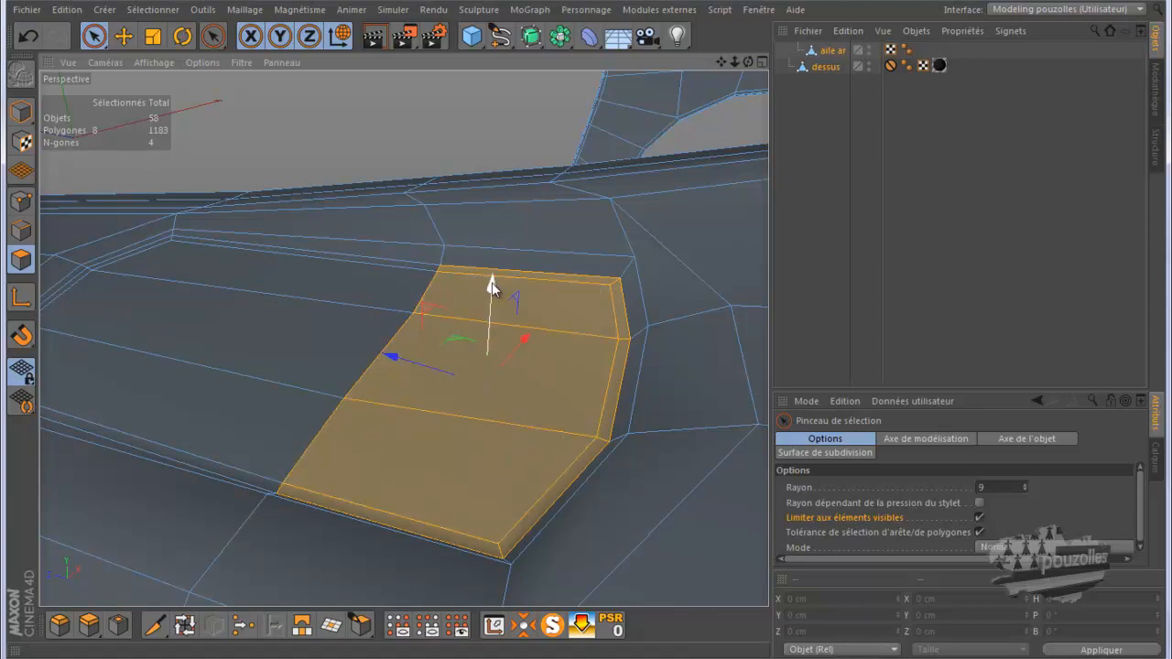
ctrl+drag(491, 286, 484, 364)
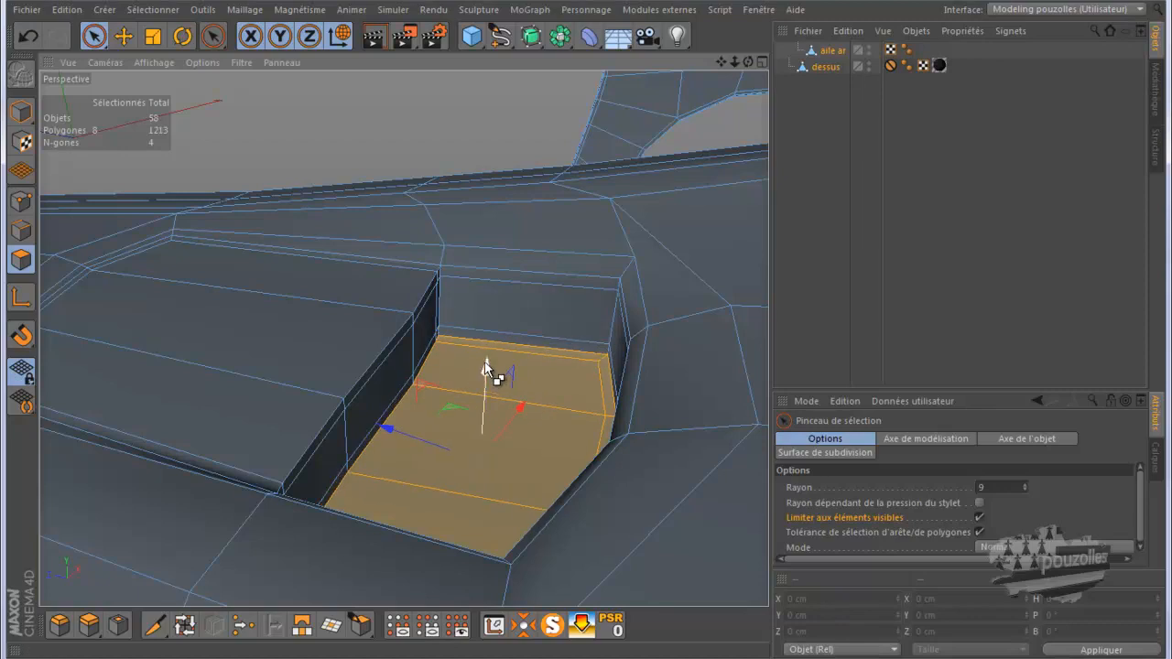
click(27, 37)
drag(487, 357, 487, 392)
Step: Show the whole car, render the perspective view of the recess, and compare it with the Ferrari_550_Maranello_14 photo
drag(749, 62, 725, 76)
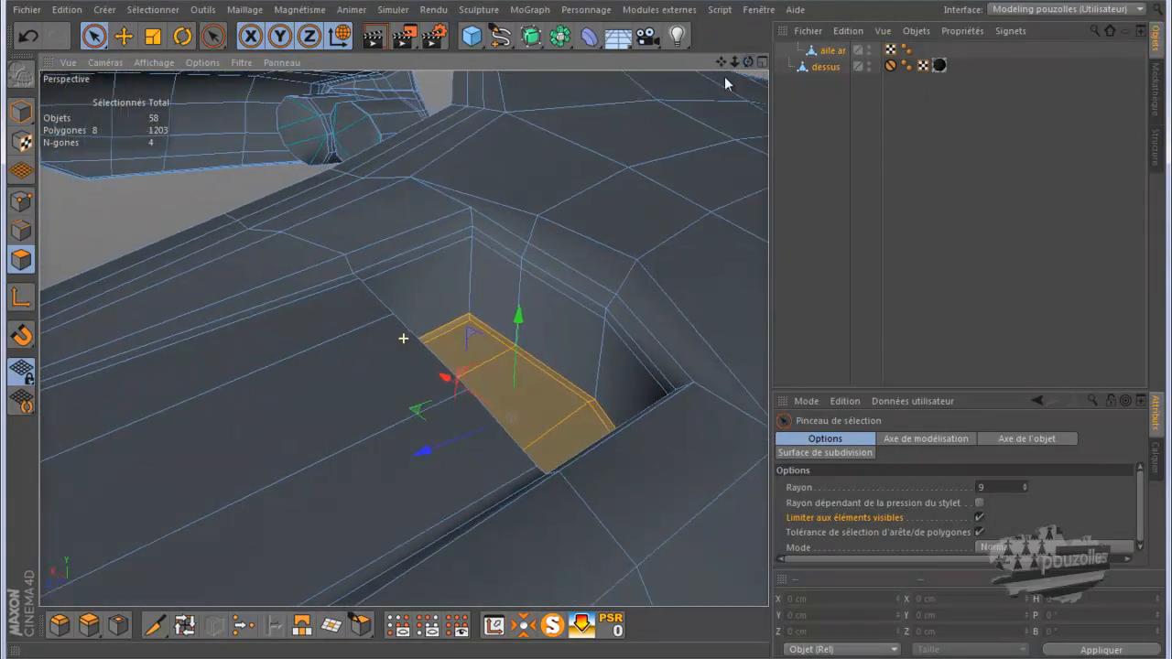
click(551, 632)
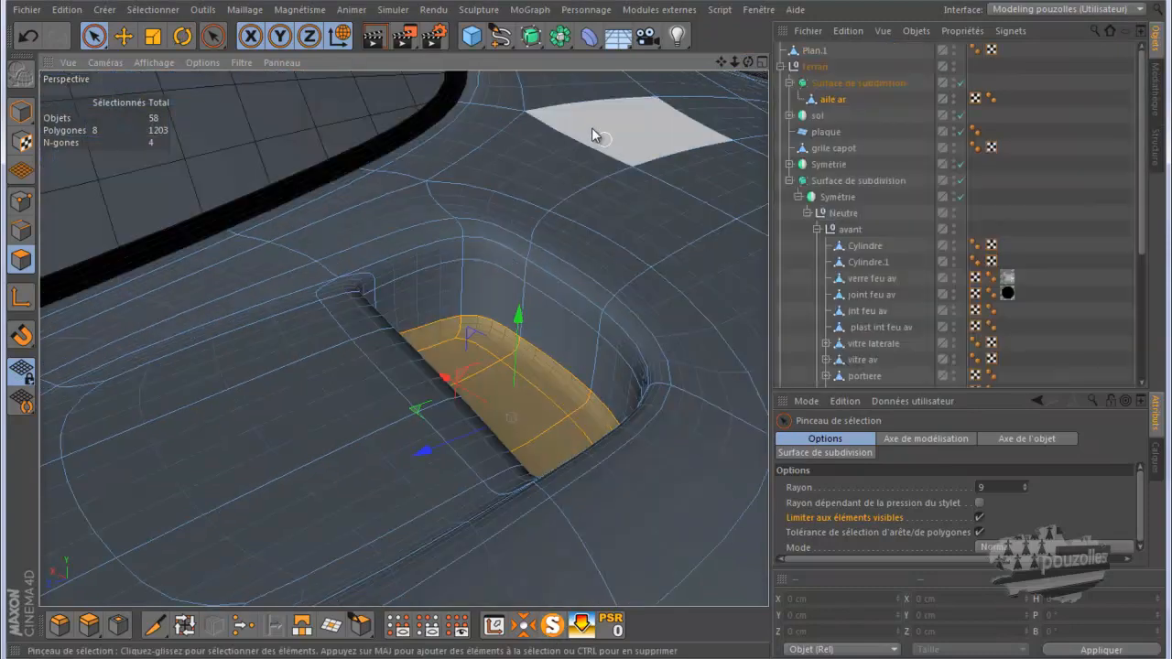
scroll(663, 168, down, 5)
scroll(685, 185, down, 2)
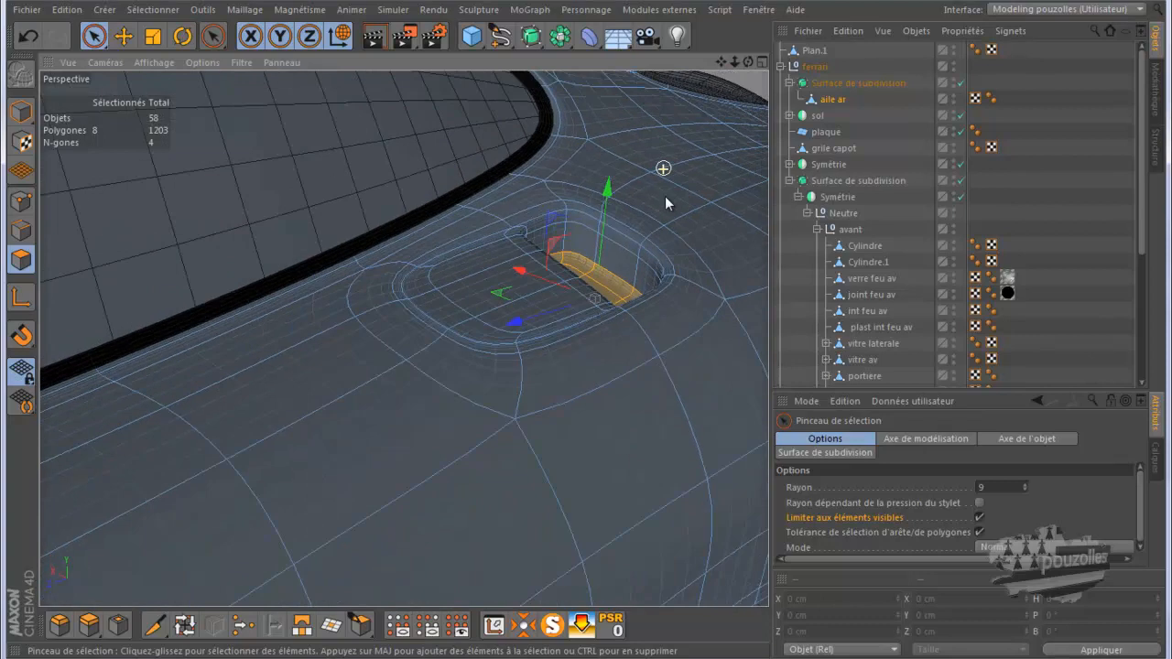
click(373, 38)
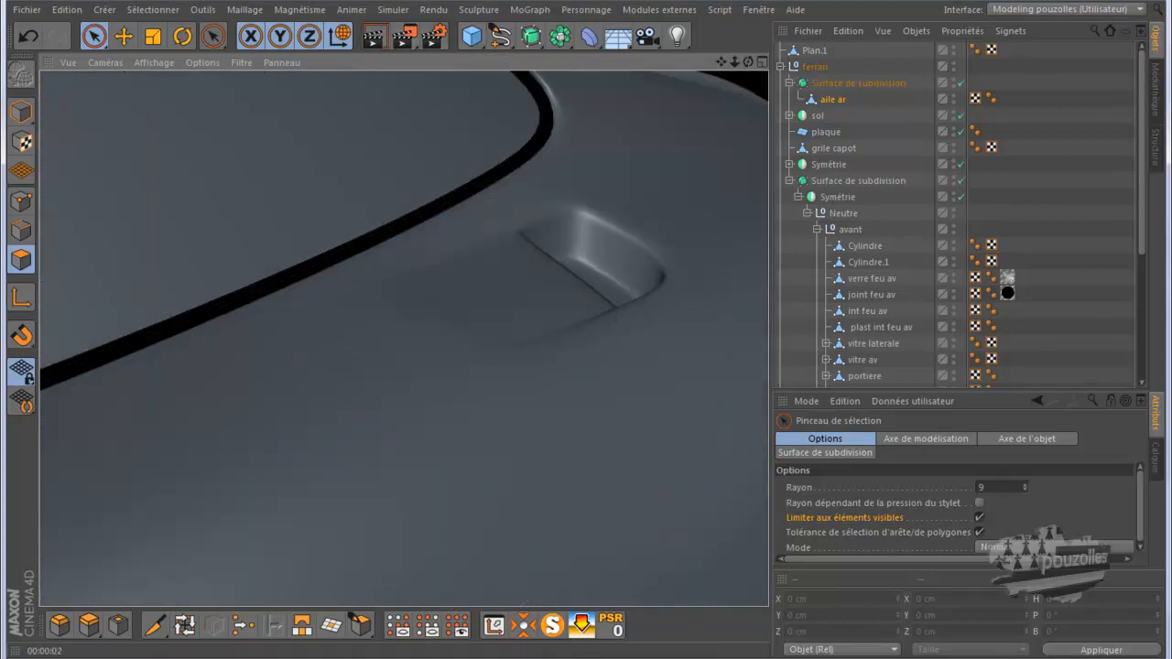
click(405, 590)
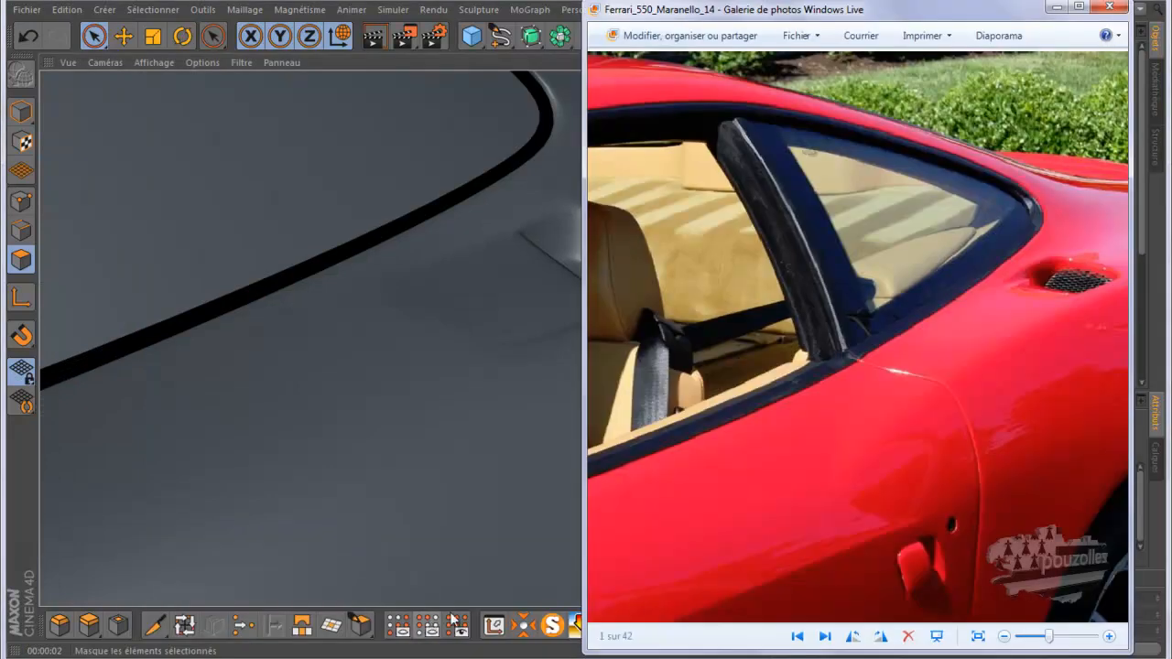
click(604, 2)
Step: Turn off the rear fender's subdivision and delete the eight selected polygons at the bottom of the vent recess
click(961, 83)
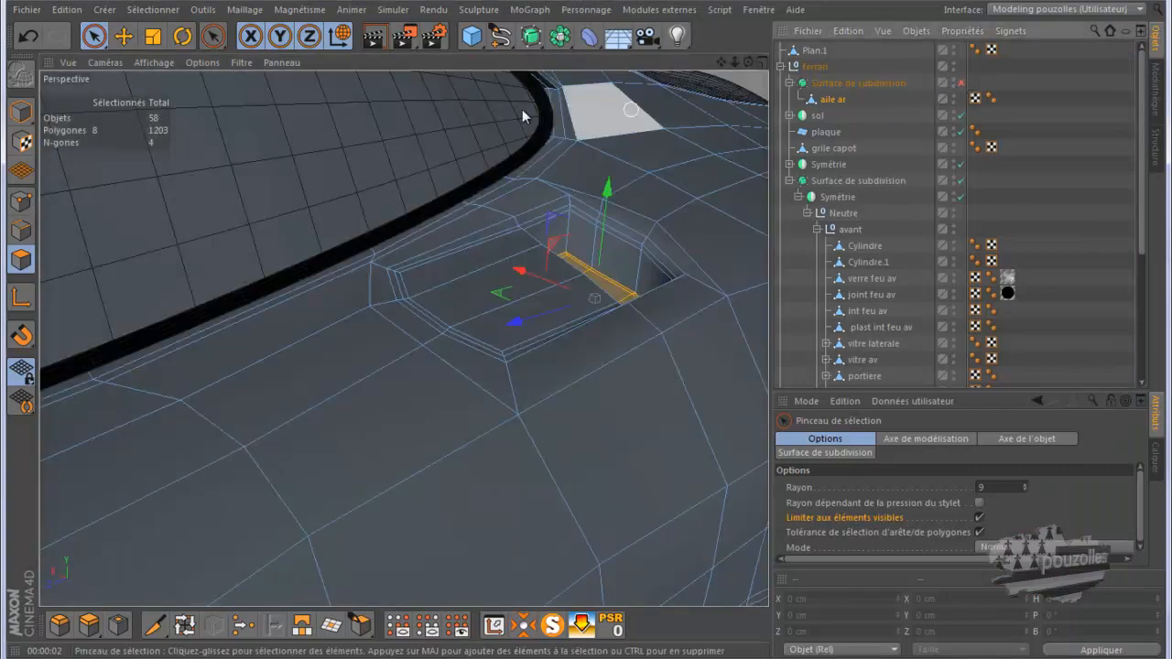
click(426, 108)
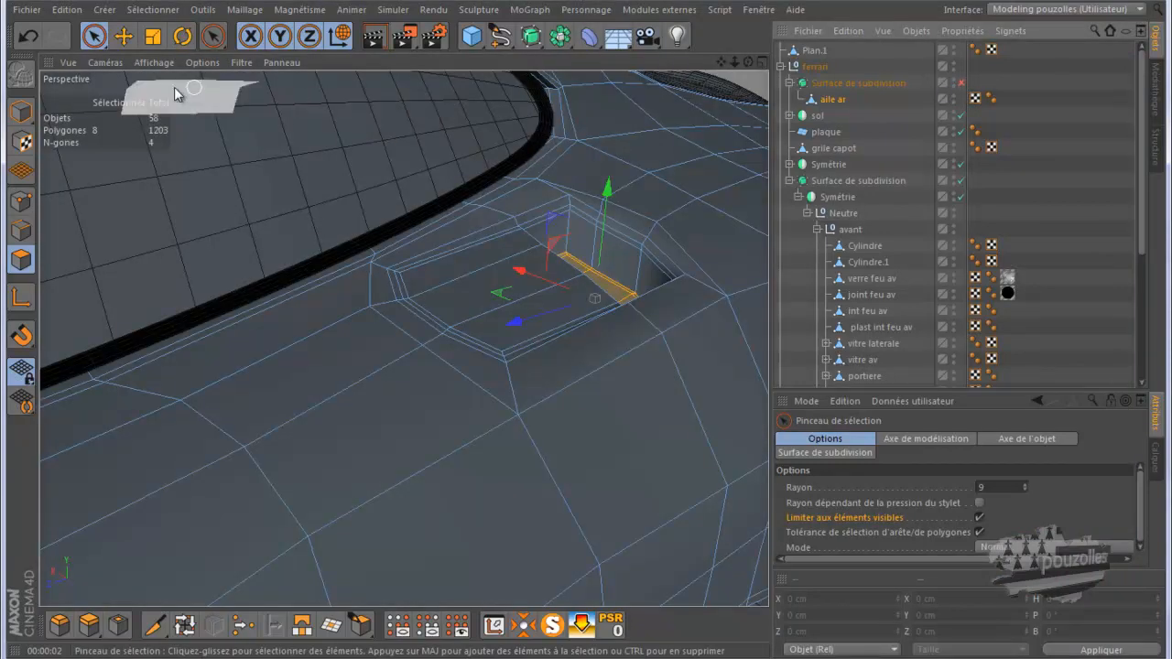
click(22, 212)
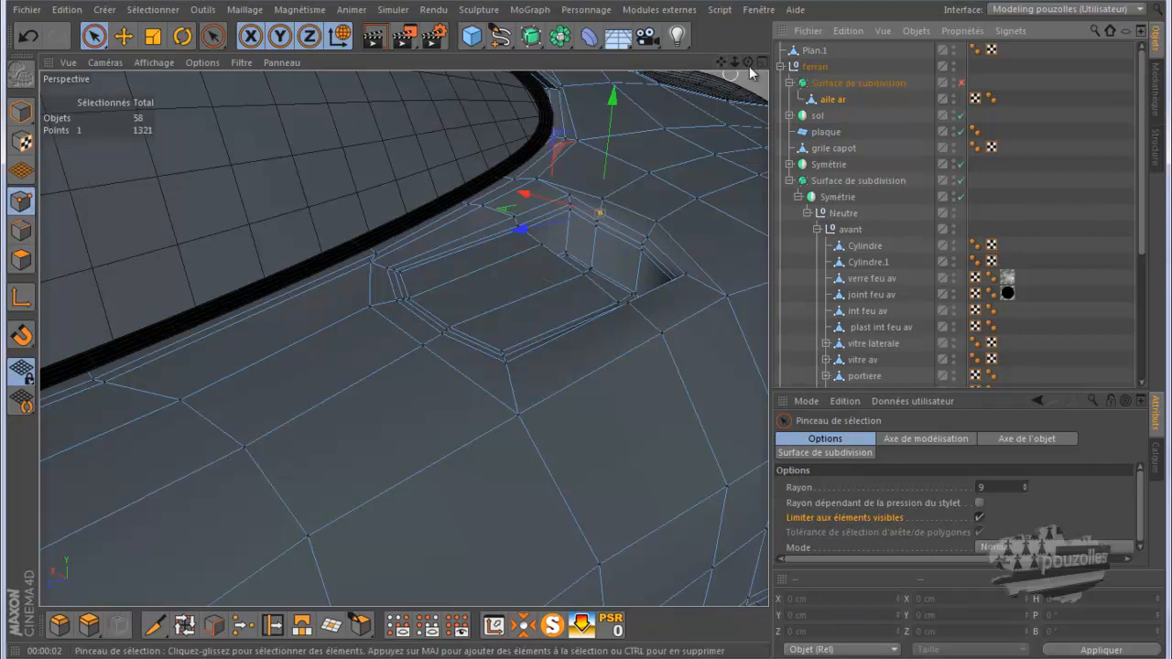
drag(749, 62, 586, 331)
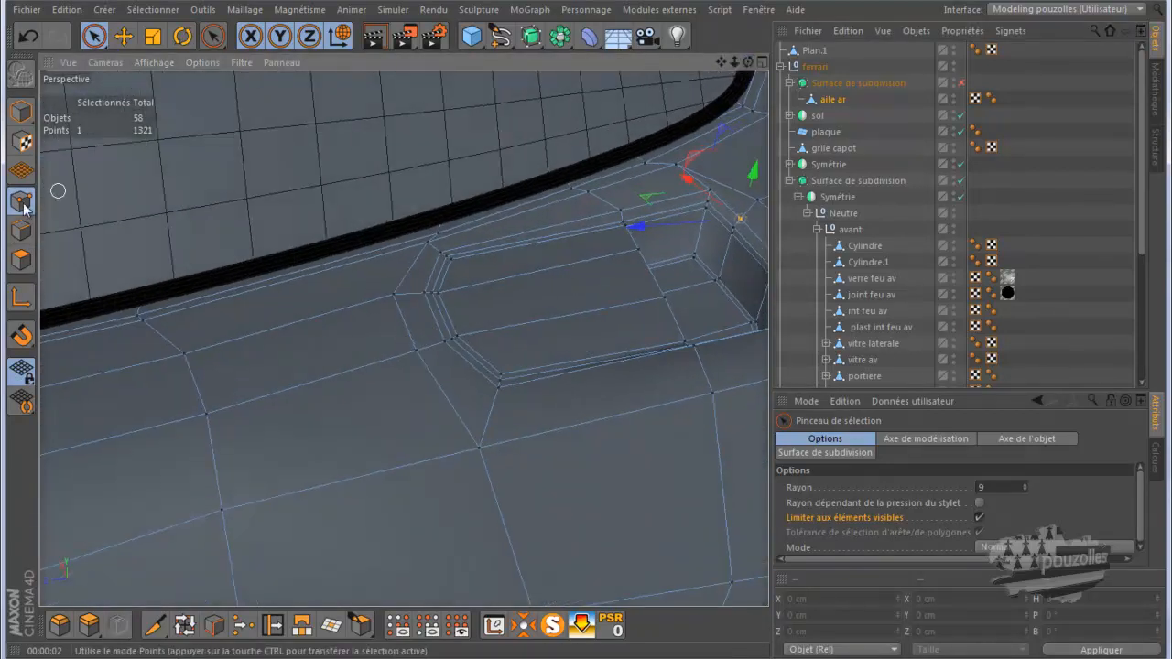
click(22, 260)
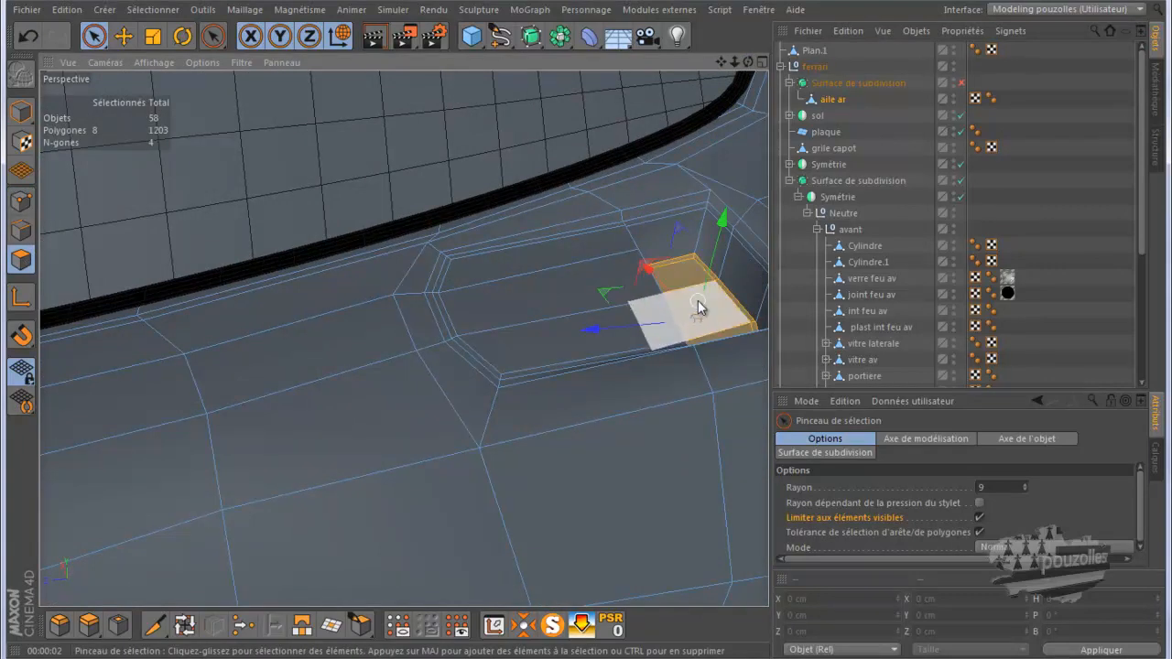
key(Delete)
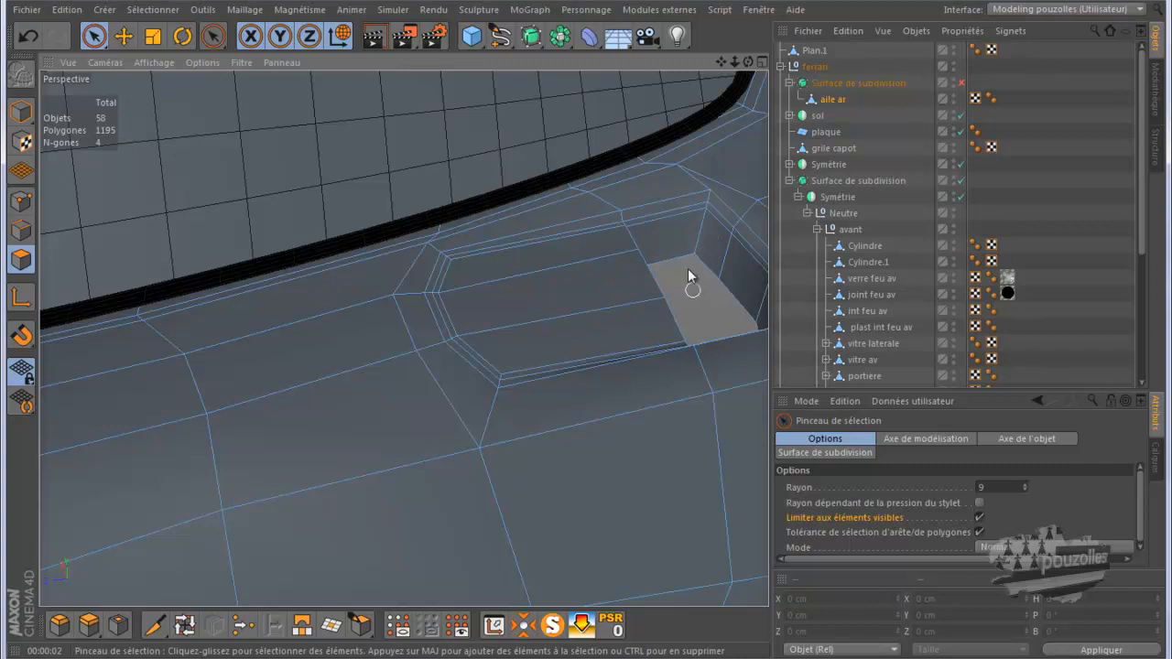
Step: Select all points of the fender mesh and optimize them to clear the stray points left by the deletion
click(24, 201)
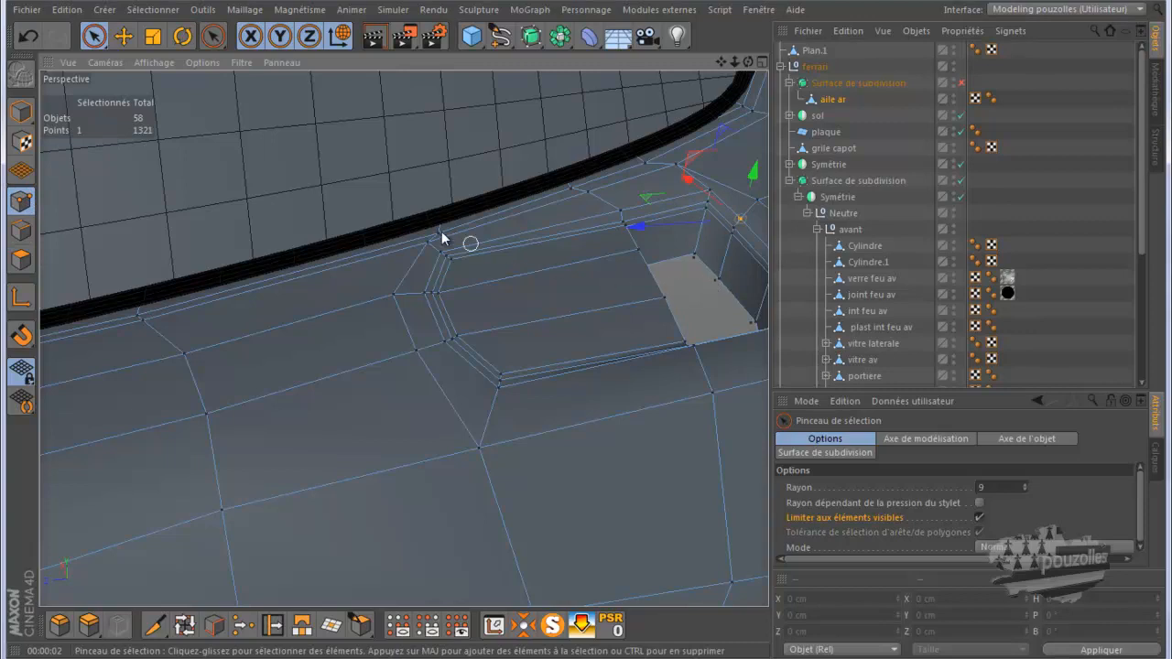
key(ctrl+a)
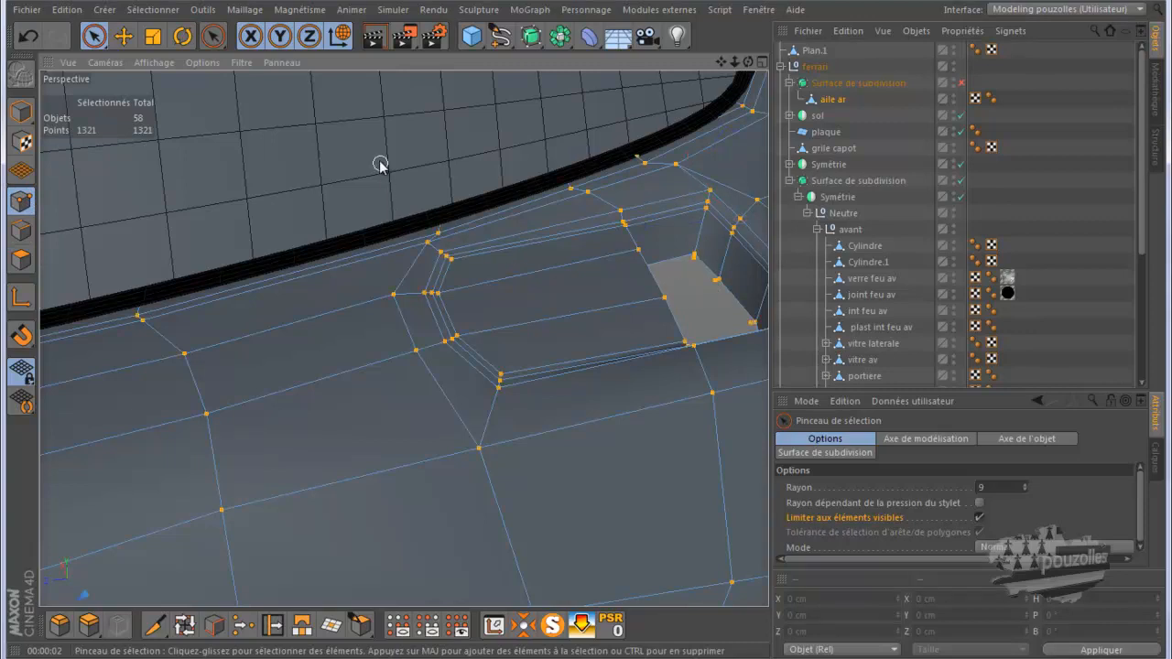
right_click(373, 88)
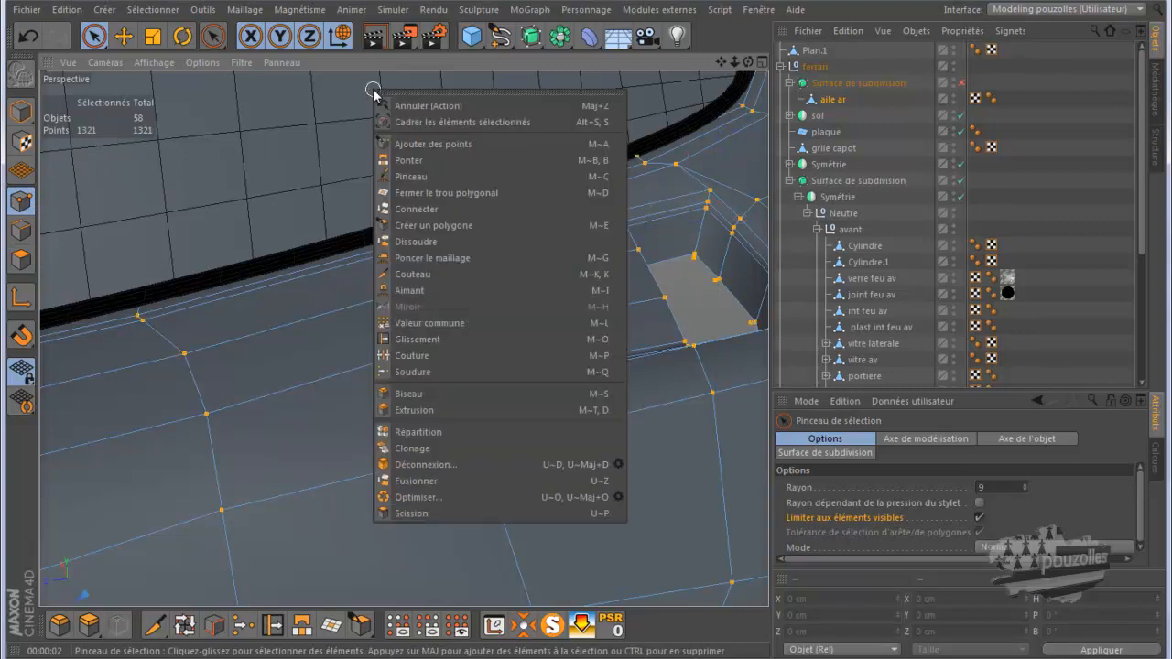
click(430, 497)
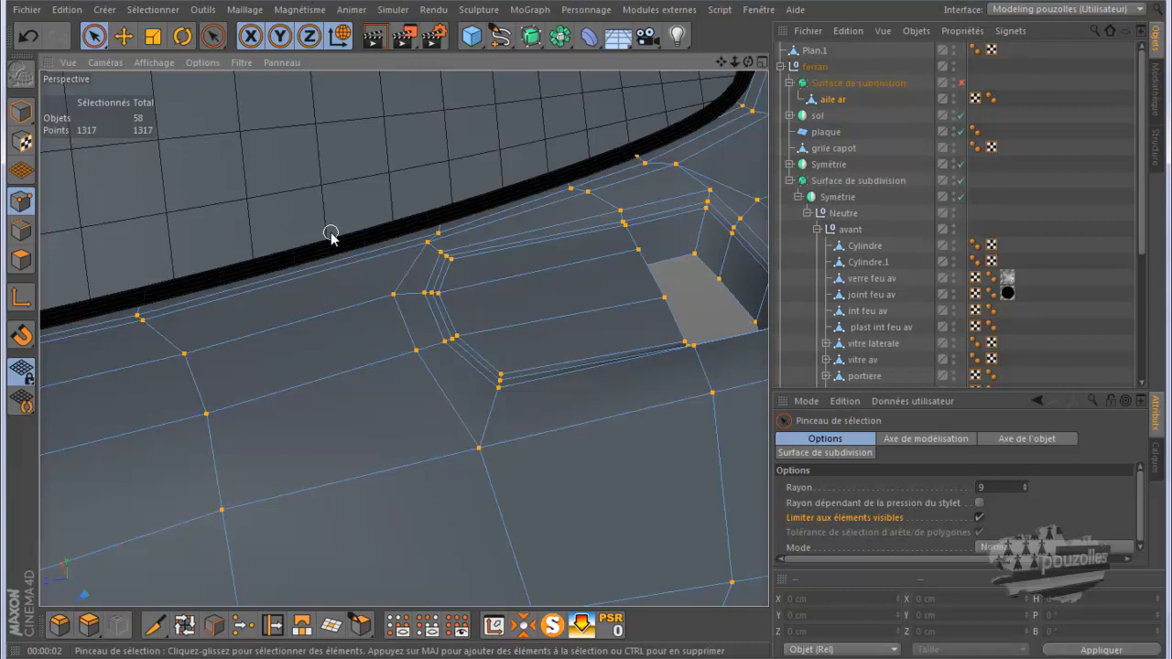
Step: Select the columns of points at the two rear corners of the open vent recess
alt+right_drag(332, 232, 388, 343)
alt+drag(388, 344, 389, 344)
scroll(389, 343, up, 1)
scroll(489, 305, up, 4)
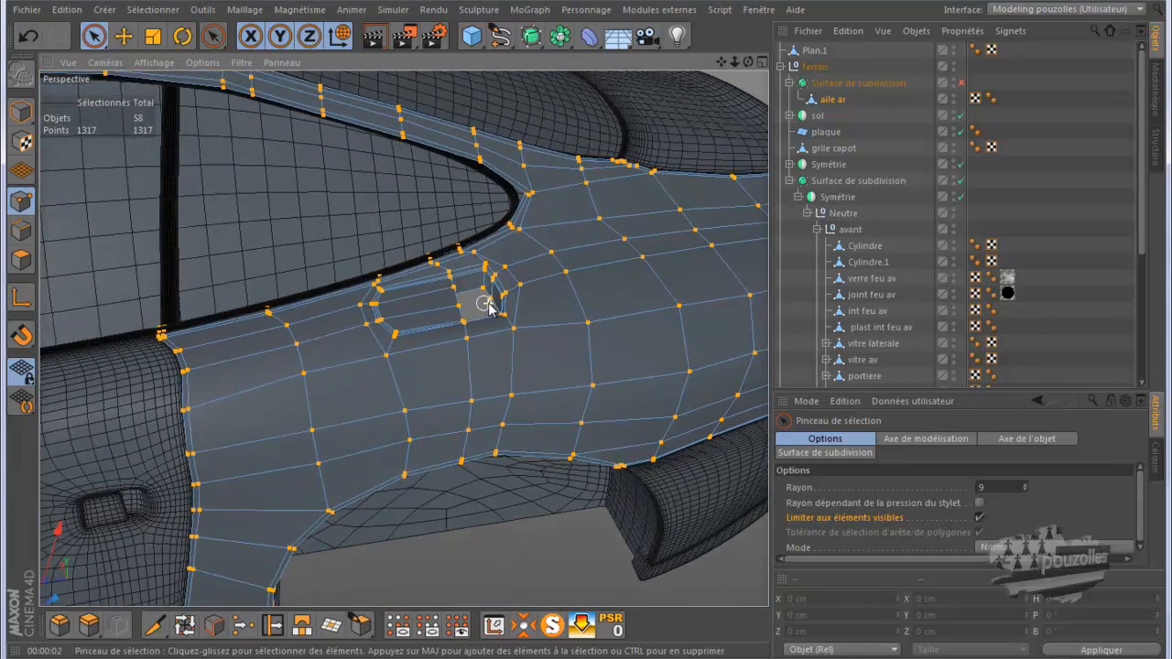
scroll(489, 306, up, 6)
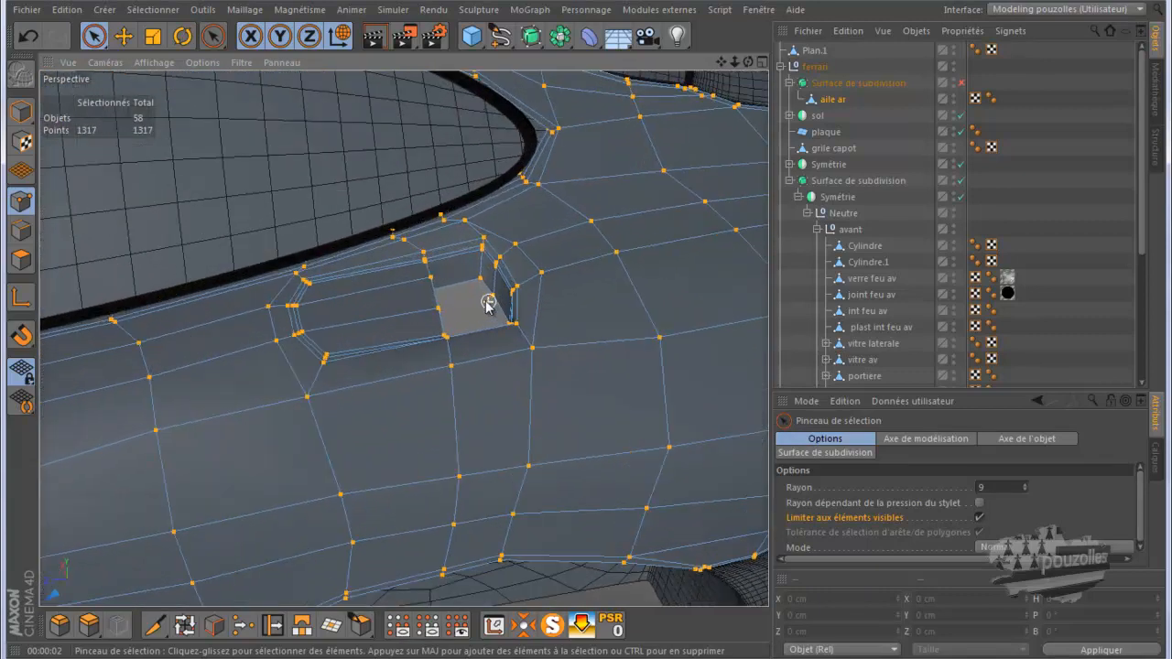
scroll(482, 303, up, 5)
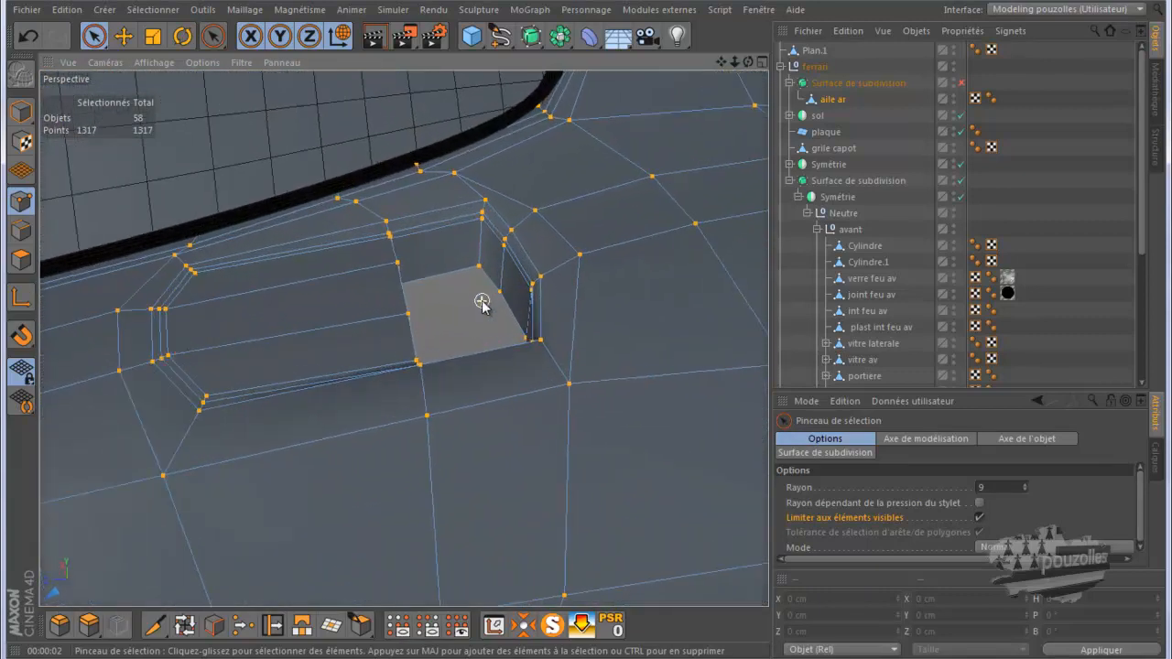
scroll(481, 303, up, 2)
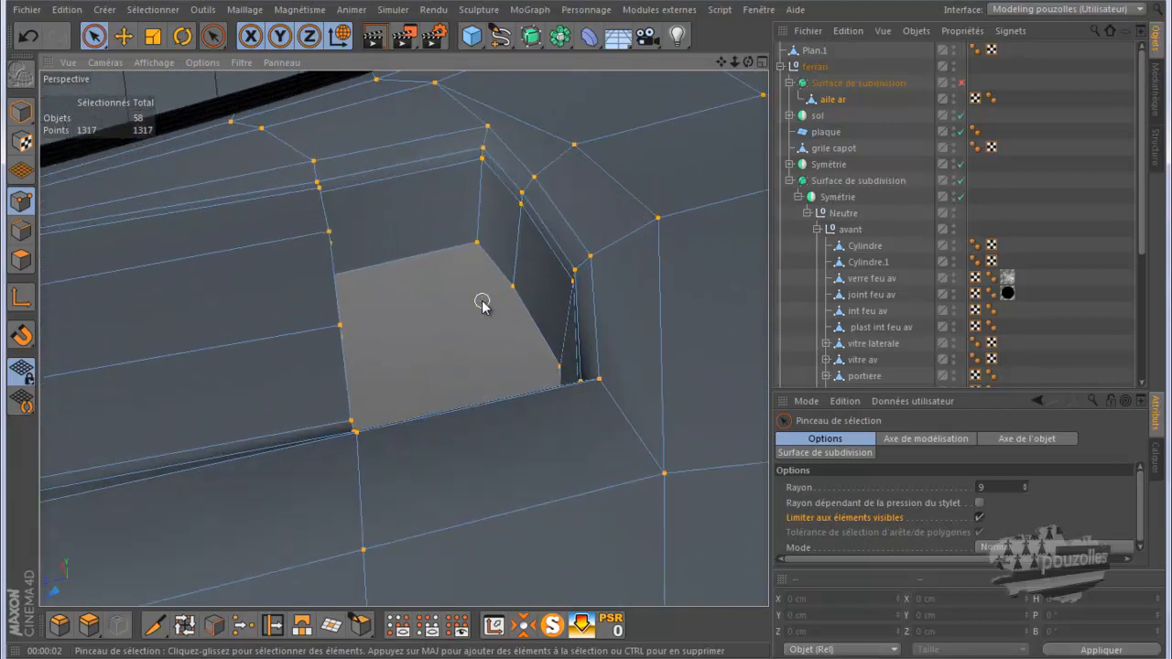
mouse_move(748, 63)
mouse_down()
mouse_move(579, 333)
mouse_move(596, 340)
mouse_move(582, 331)
mouse_up()
drag(455, 121, 450, 167)
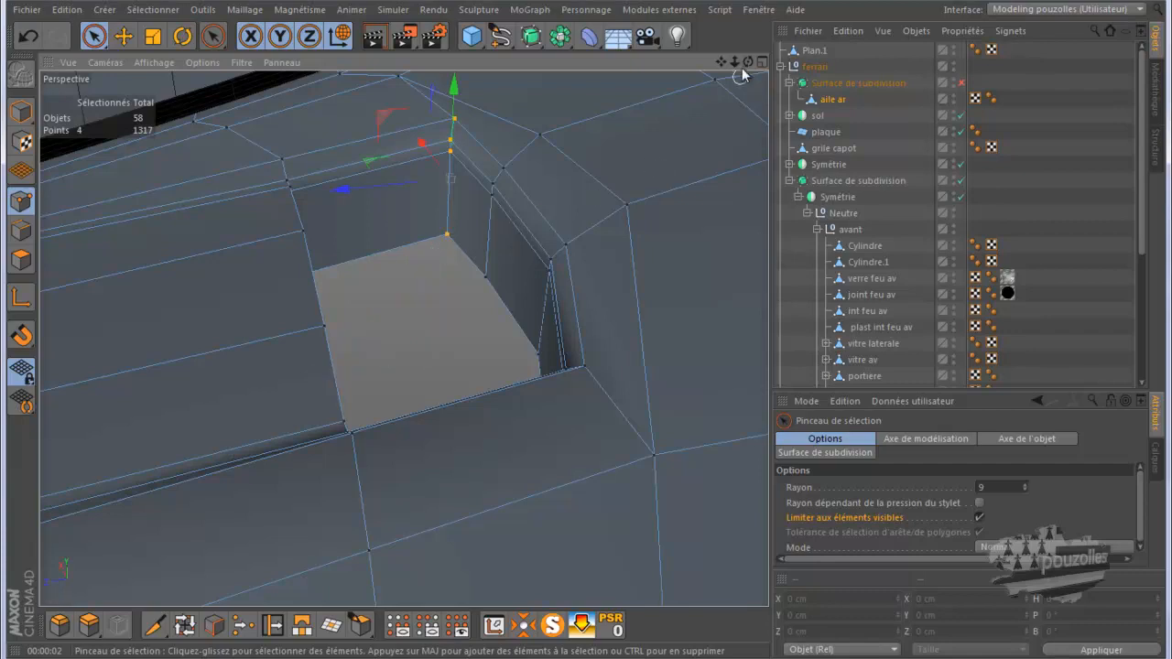
mouse_move(749, 61)
mouse_down()
mouse_move(588, 337)
mouse_move(601, 335)
mouse_move(582, 334)
mouse_up()
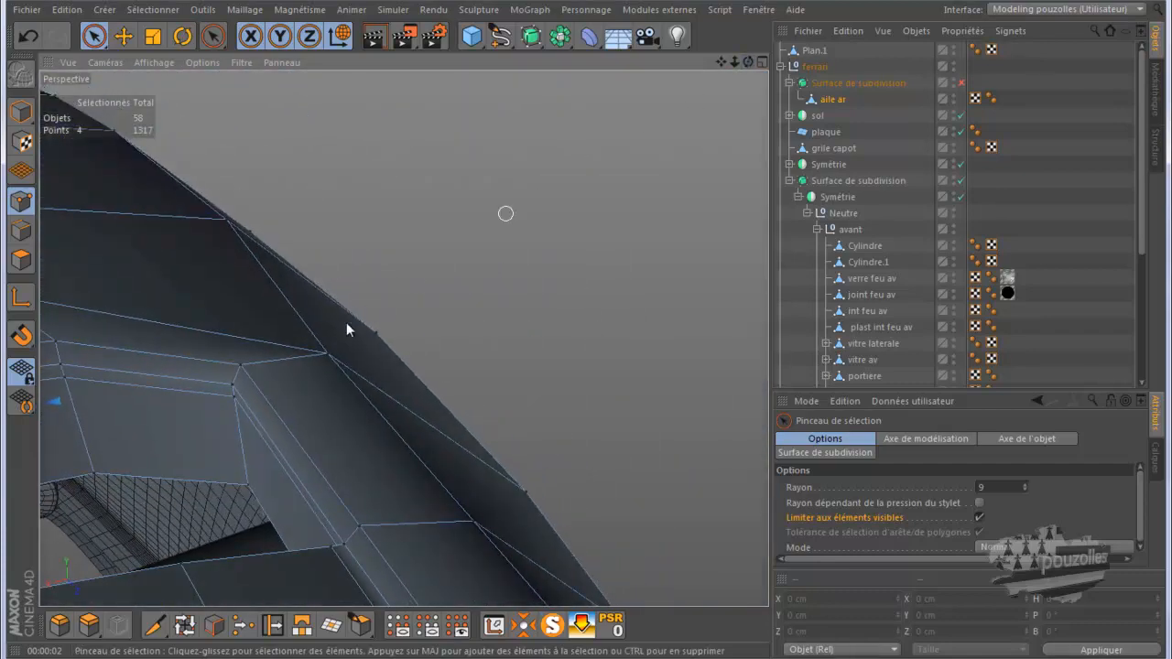
click(241, 364)
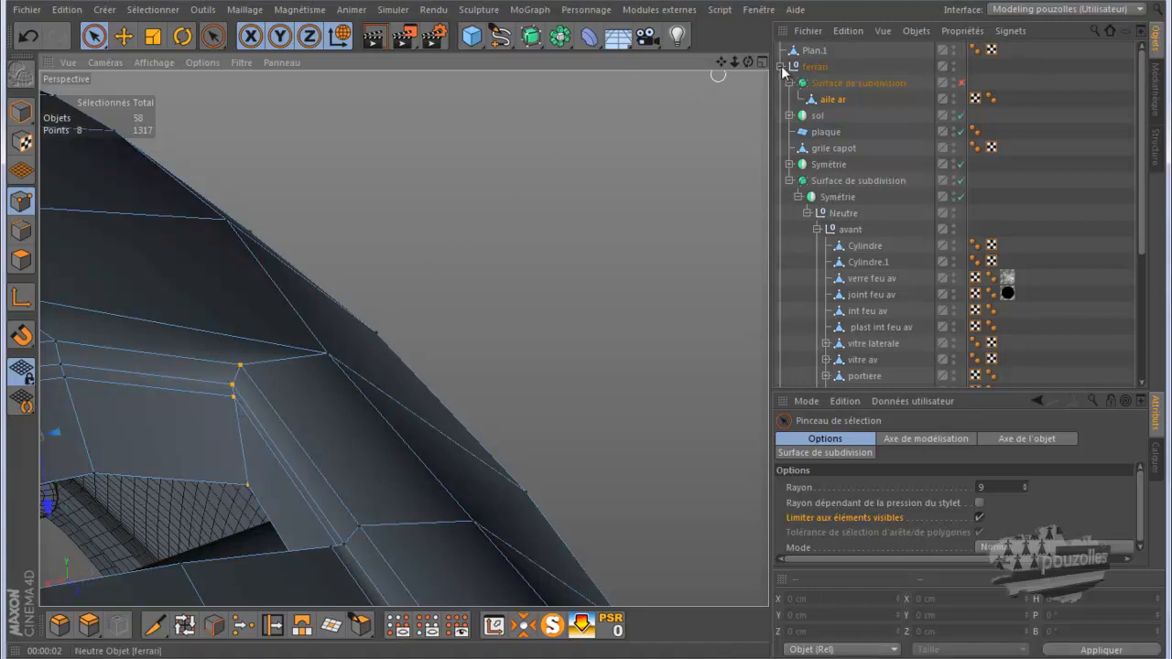
mouse_move(584, 327)
alt+mouse_down()
mouse_move(552, 348)
mouse_move(585, 328)
alt+mouse_up()
drag(303, 357, 326, 350)
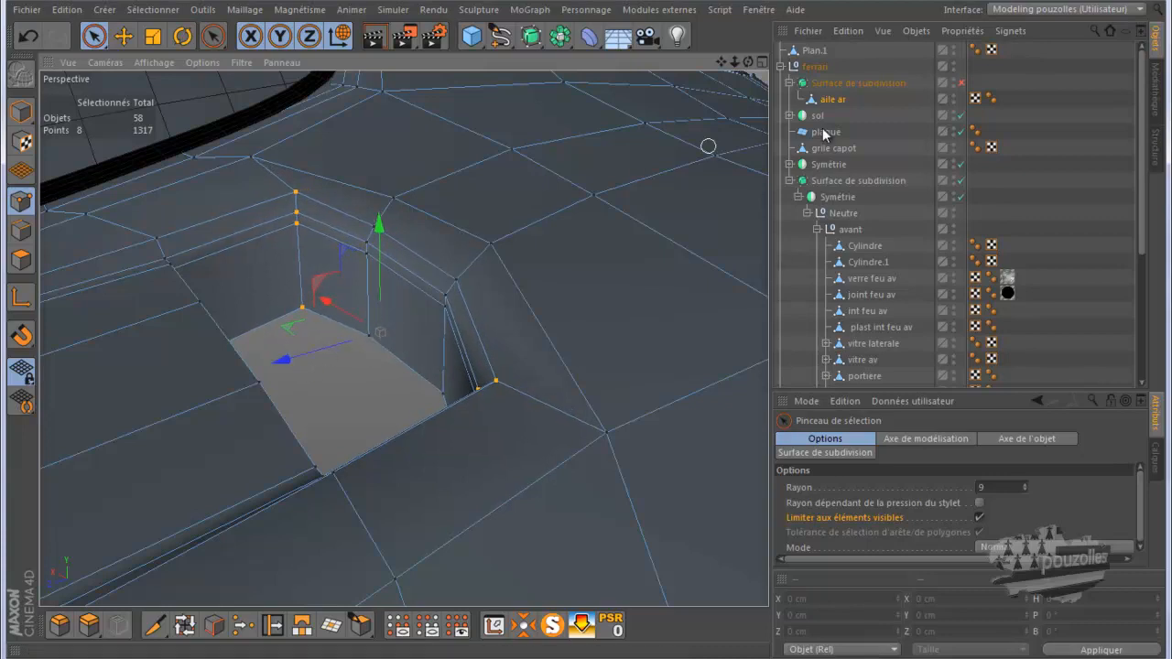
Step: Turn the fender's subdivision on, render the perspective view of the open vent, and check it against the Ferrari_550_Maranello_14 photo
click(959, 83)
alt+drag(555, 293, 639, 231)
scroll(640, 231, down, 7)
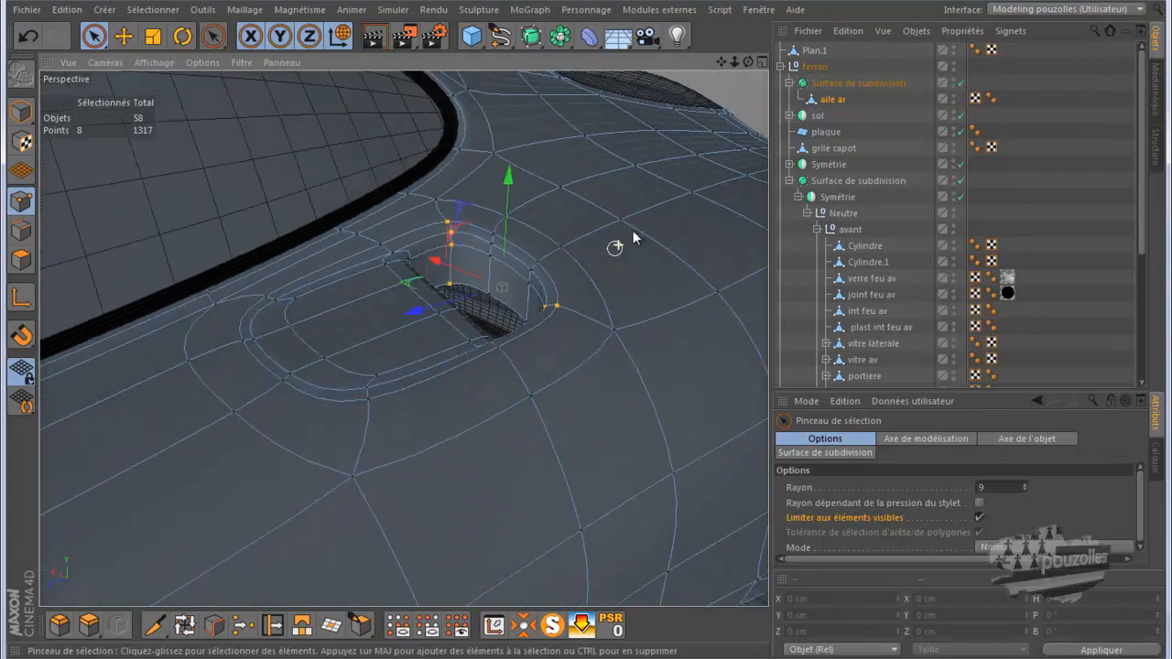
scroll(593, 252, down, 6)
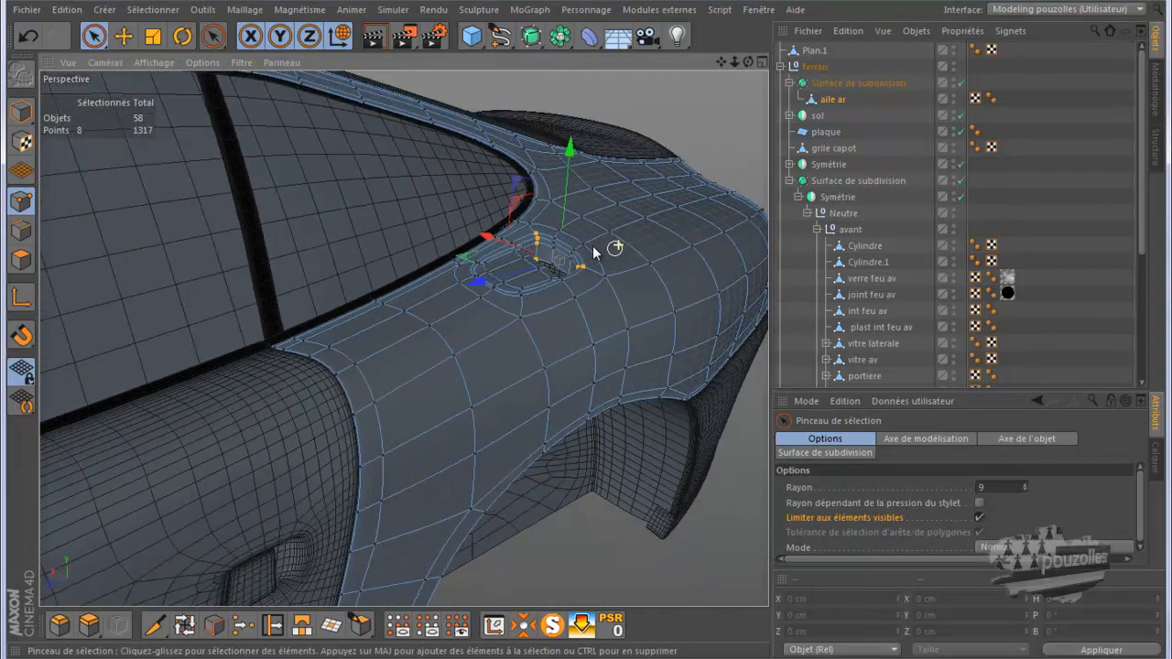
click(376, 36)
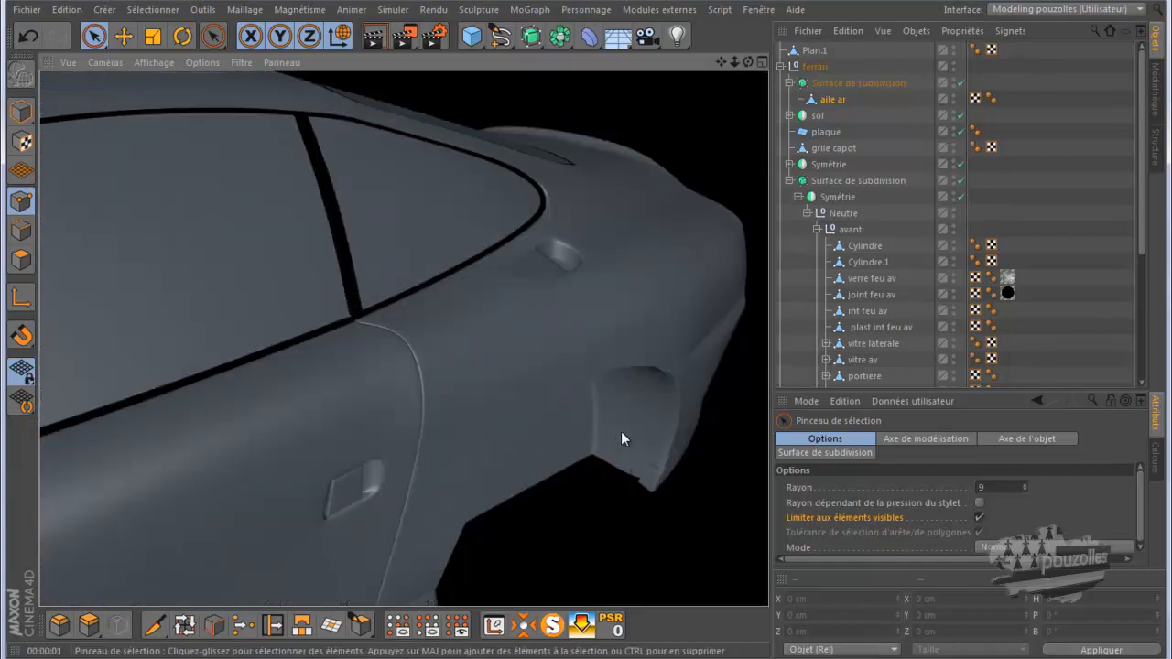
mouse_move(513, 650)
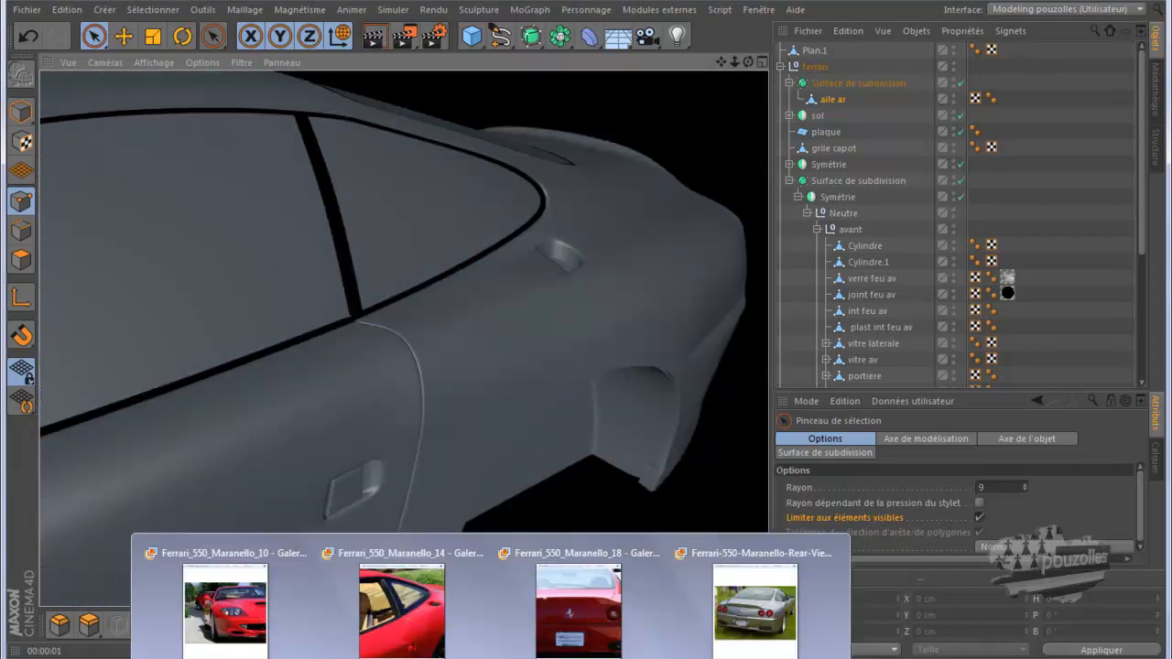
click(465, 629)
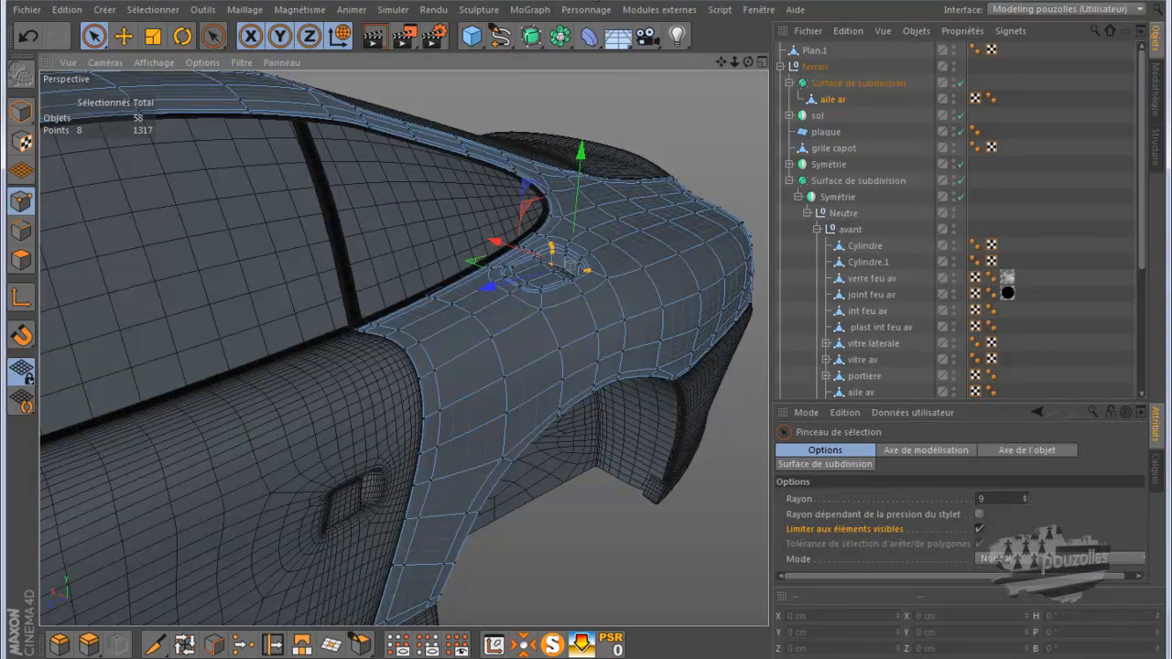
Step: Clear the point selection, isolate the rear fender mesh, and frame the round outline on the opposite fender in the top view
click(607, 513)
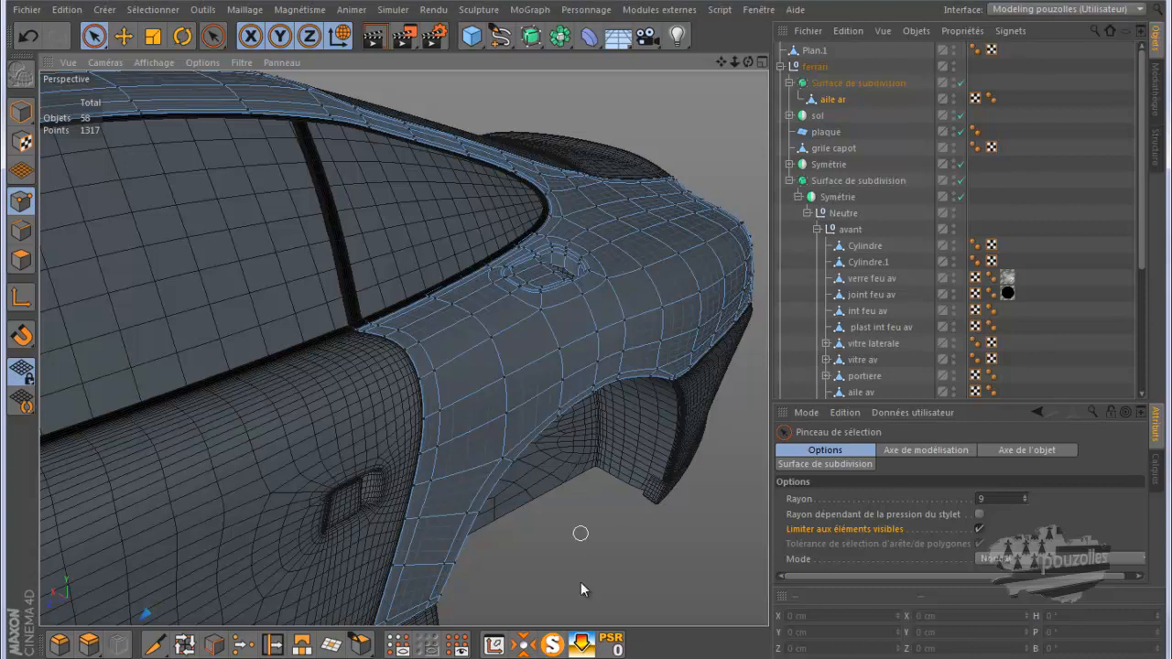
click(552, 646)
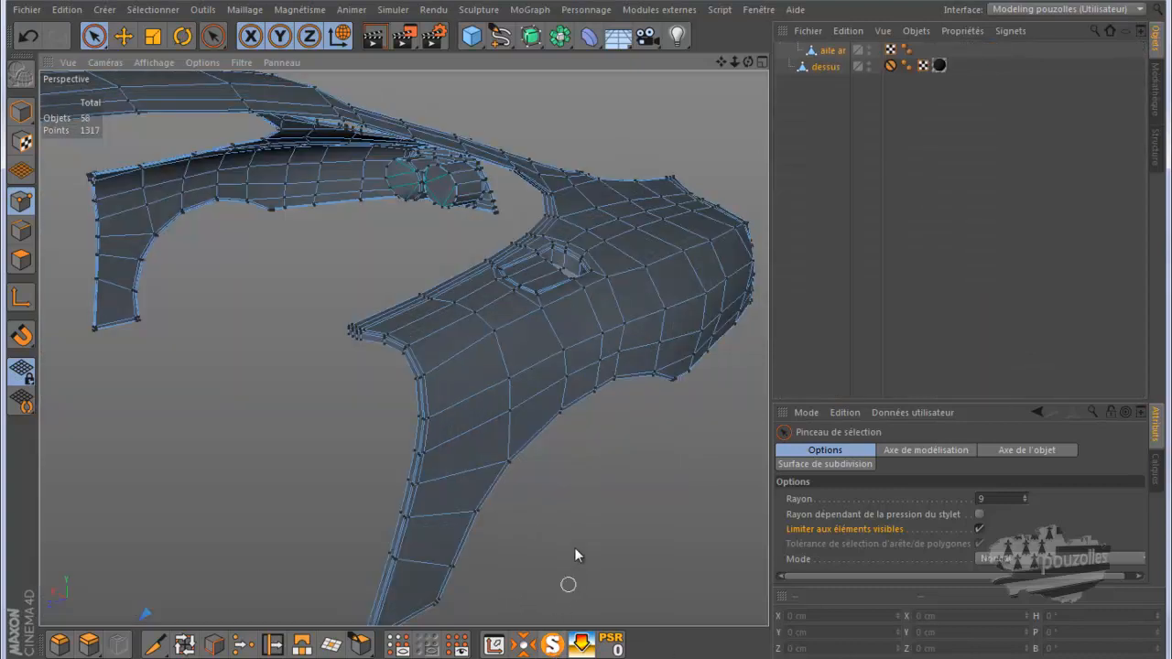
middle_click(552, 504)
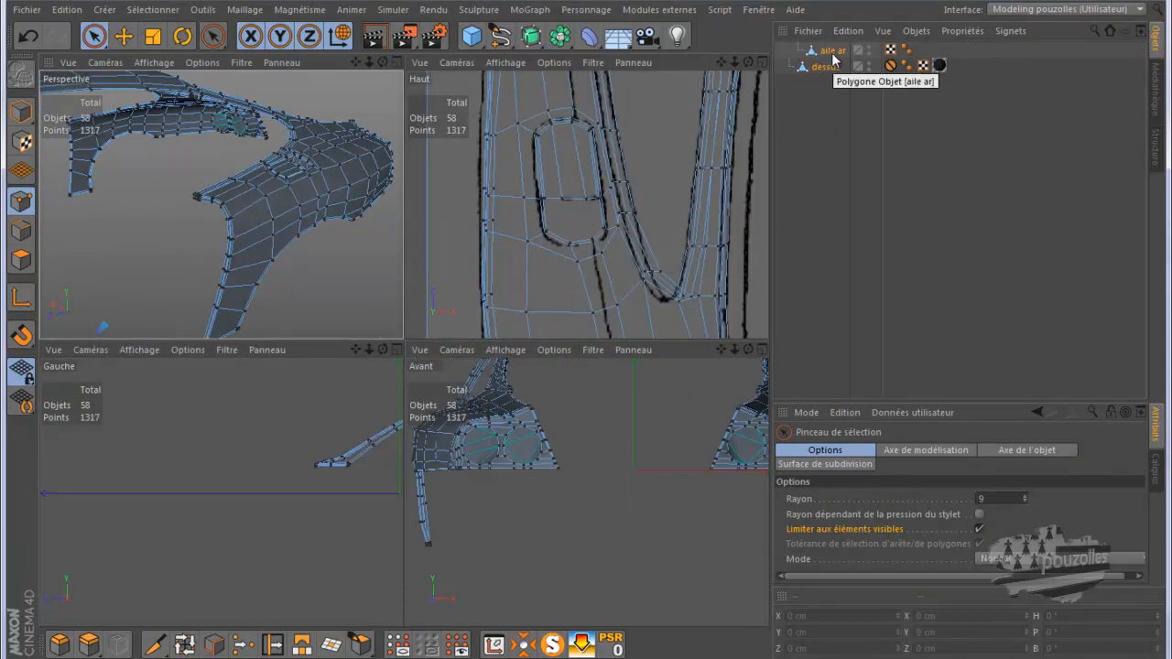
middle_click(529, 285)
scroll(189, 341, down, 10)
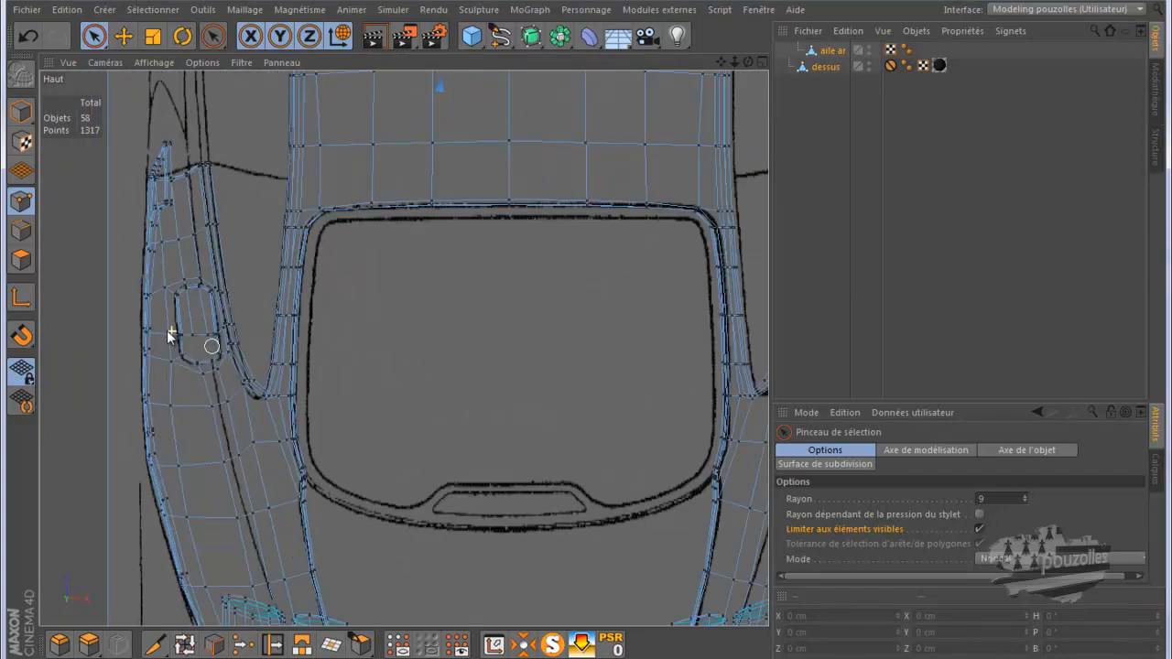
scroll(515, 411, up, 8)
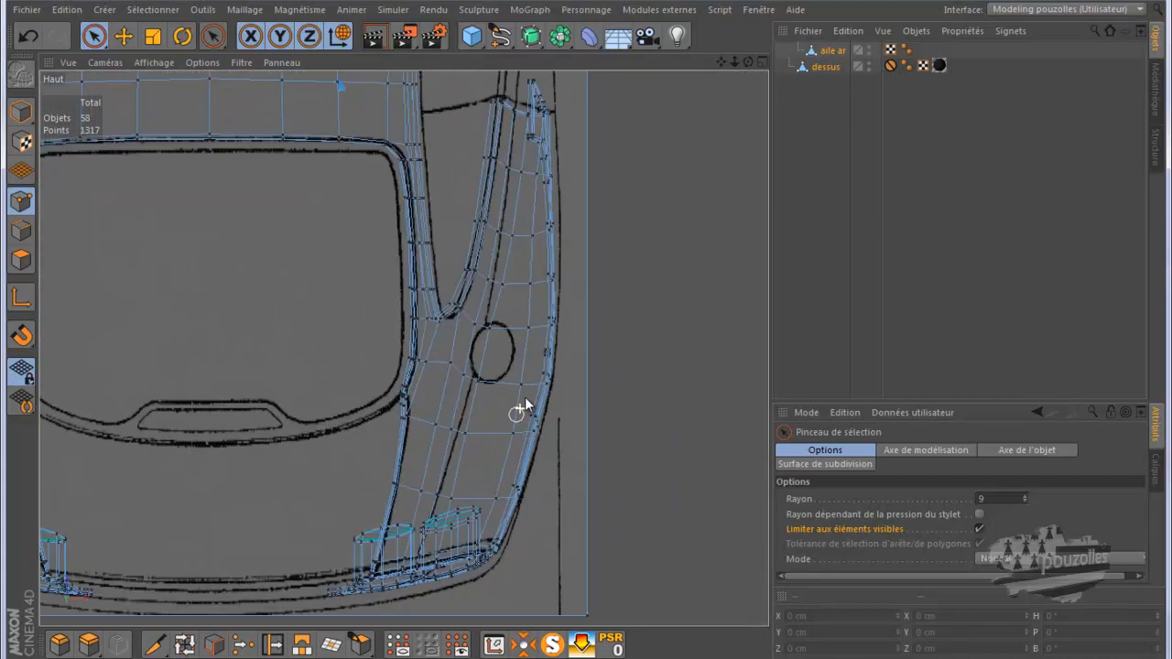
scroll(518, 369, up, 2)
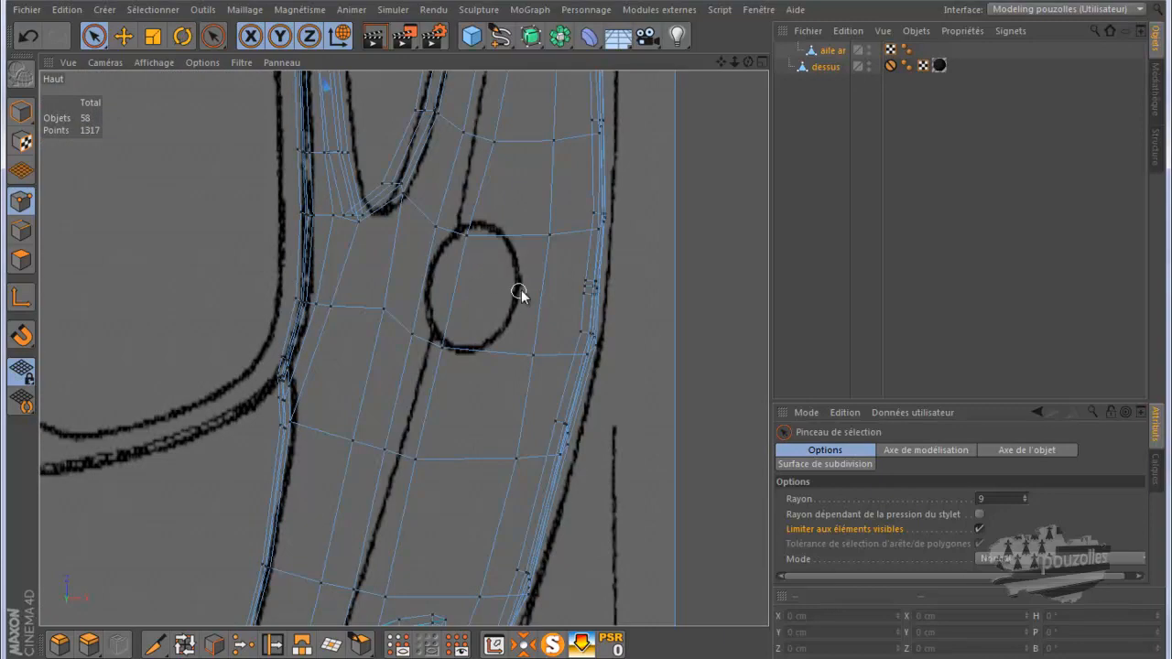
scroll(515, 293, up, 4)
scroll(511, 290, down, 1)
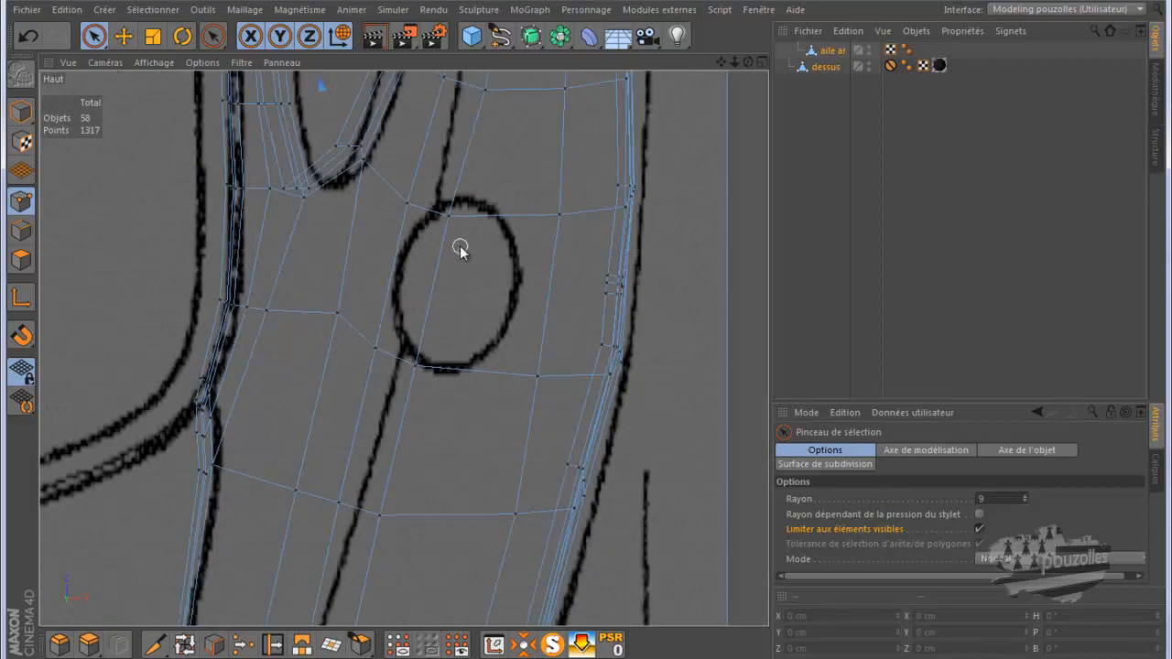
Step: Try to slide the mesh points at the round outline's front and rear ends toward its centre line, and undo the slides
click(21, 201)
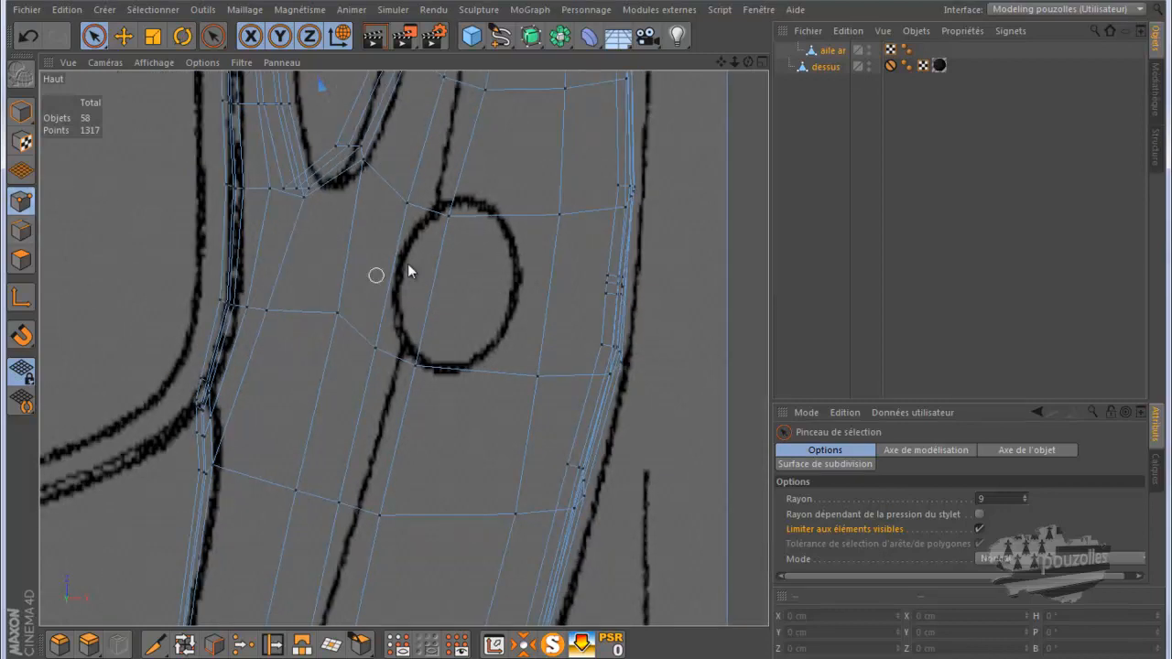
click(272, 645)
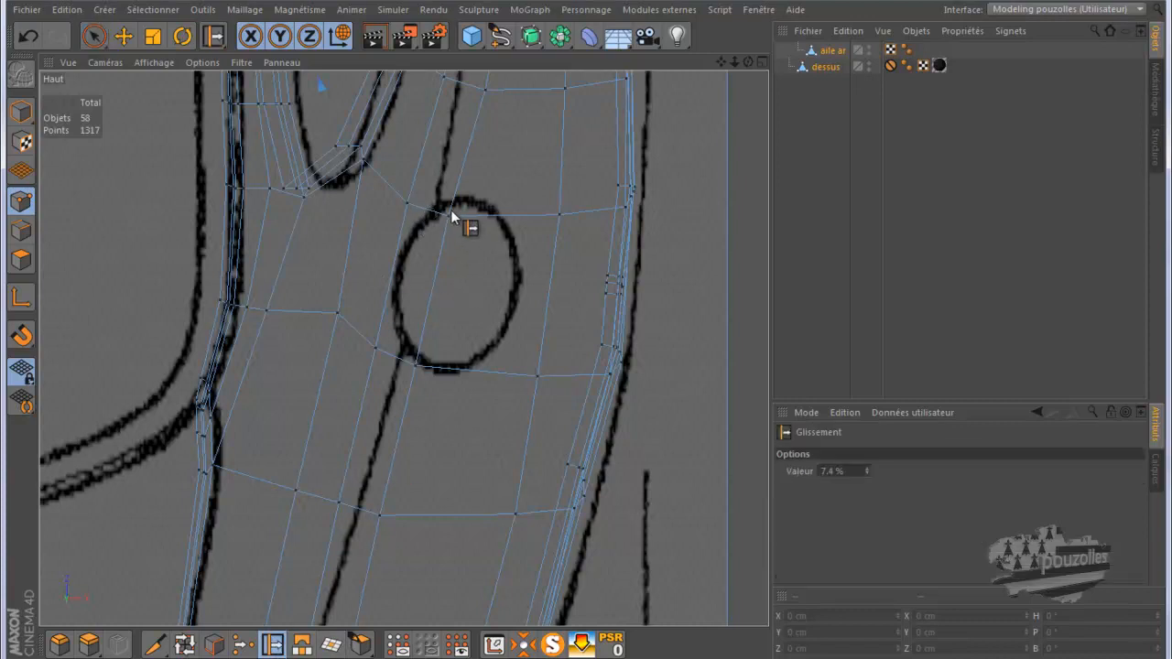
drag(448, 218, 459, 216)
drag(416, 365, 432, 367)
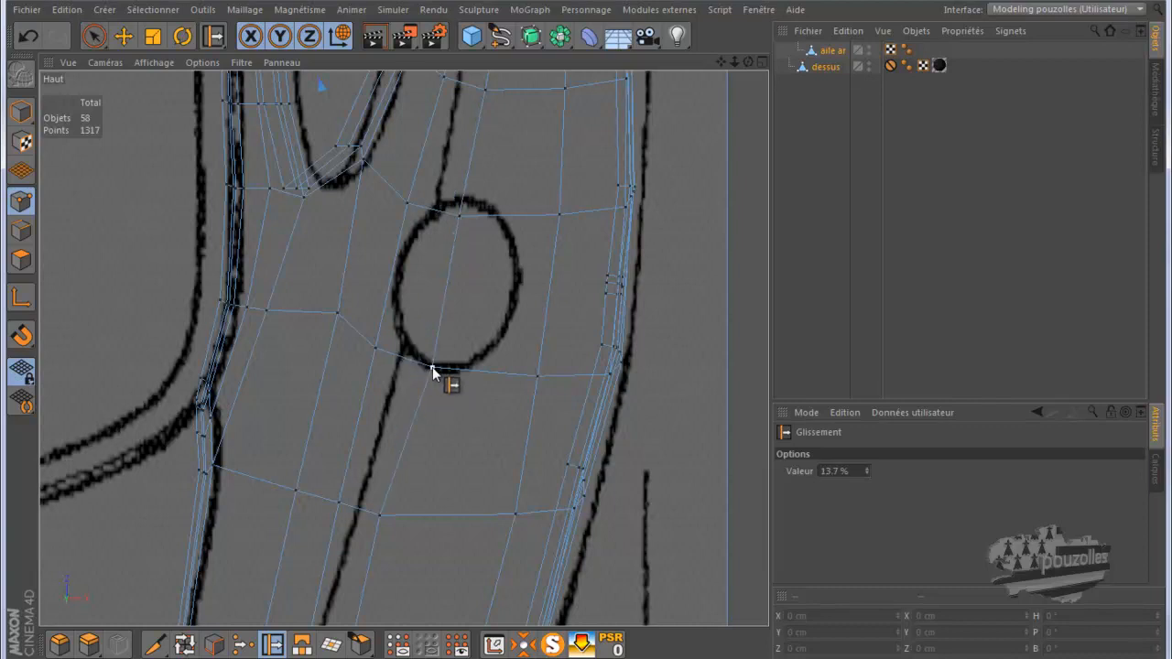
drag(458, 210, 463, 201)
click(27, 39)
click(26, 39)
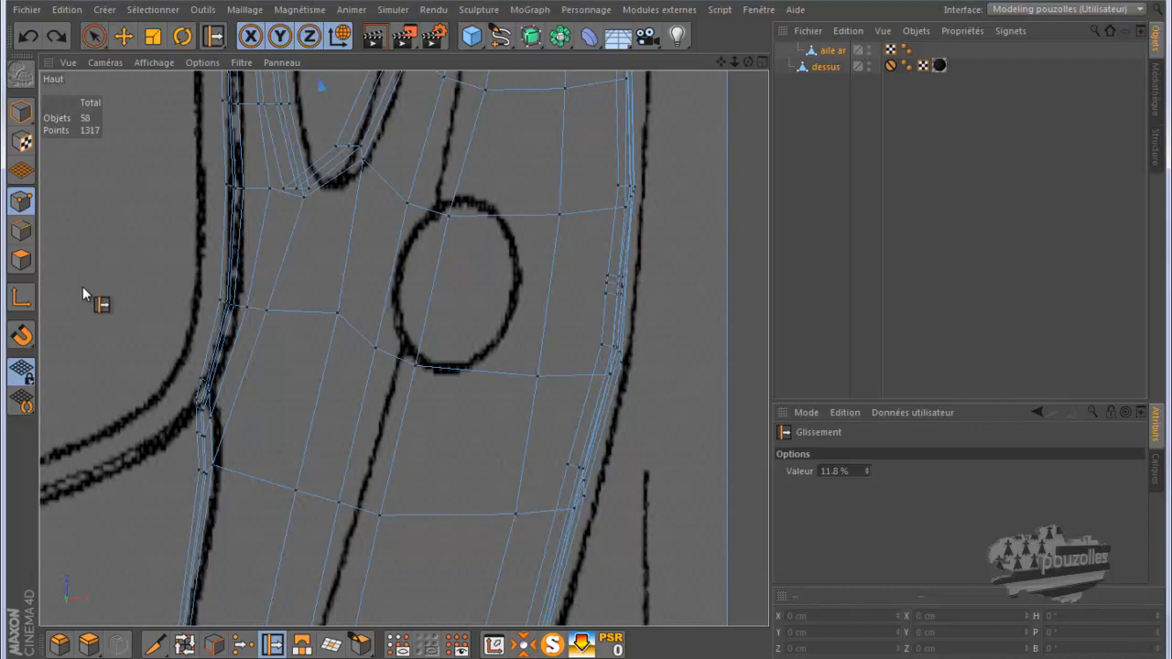
Step: Select the two fender polygons beneath the round outline and inset them with a 17 cm offset
click(21, 260)
click(94, 36)
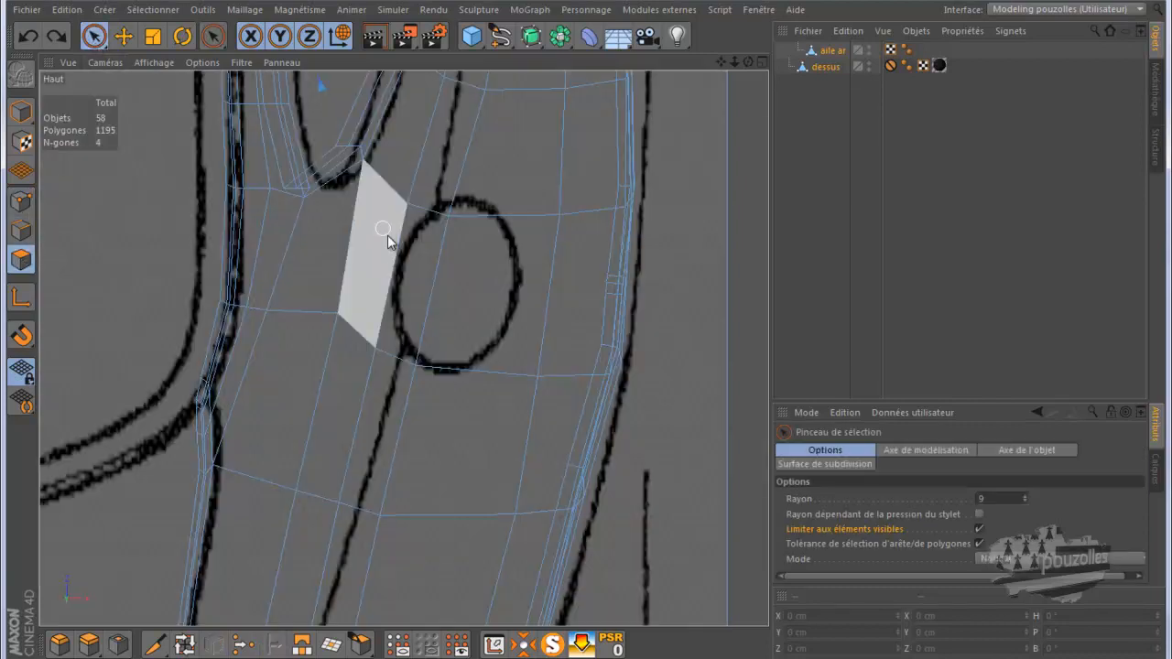
drag(412, 266, 464, 289)
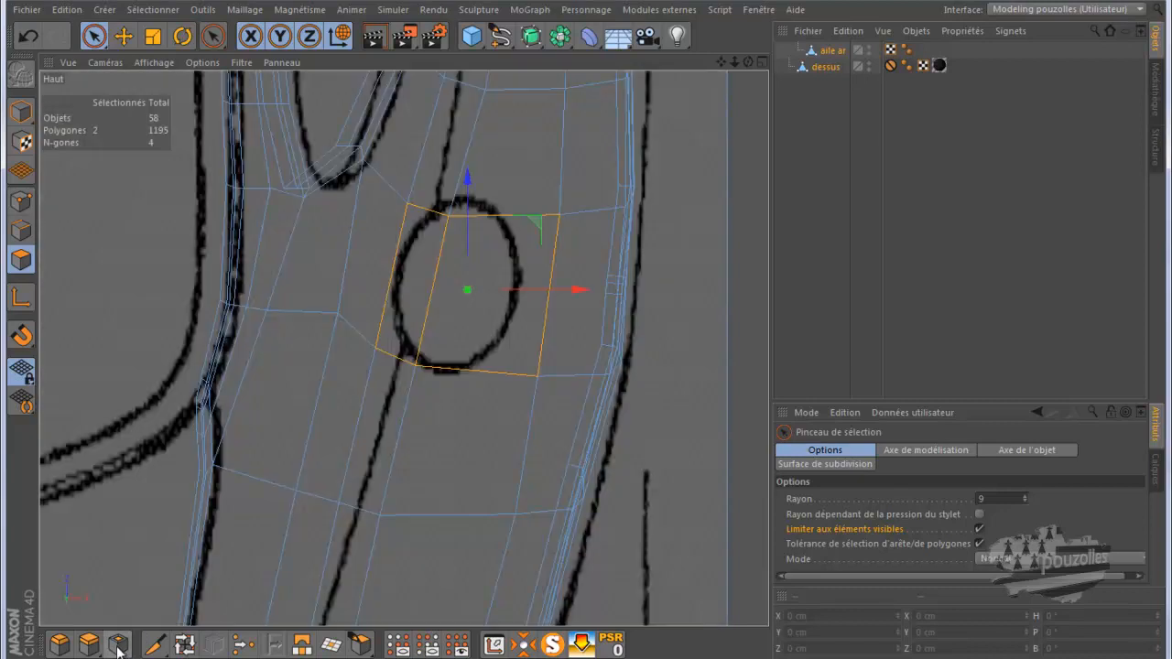
click(117, 645)
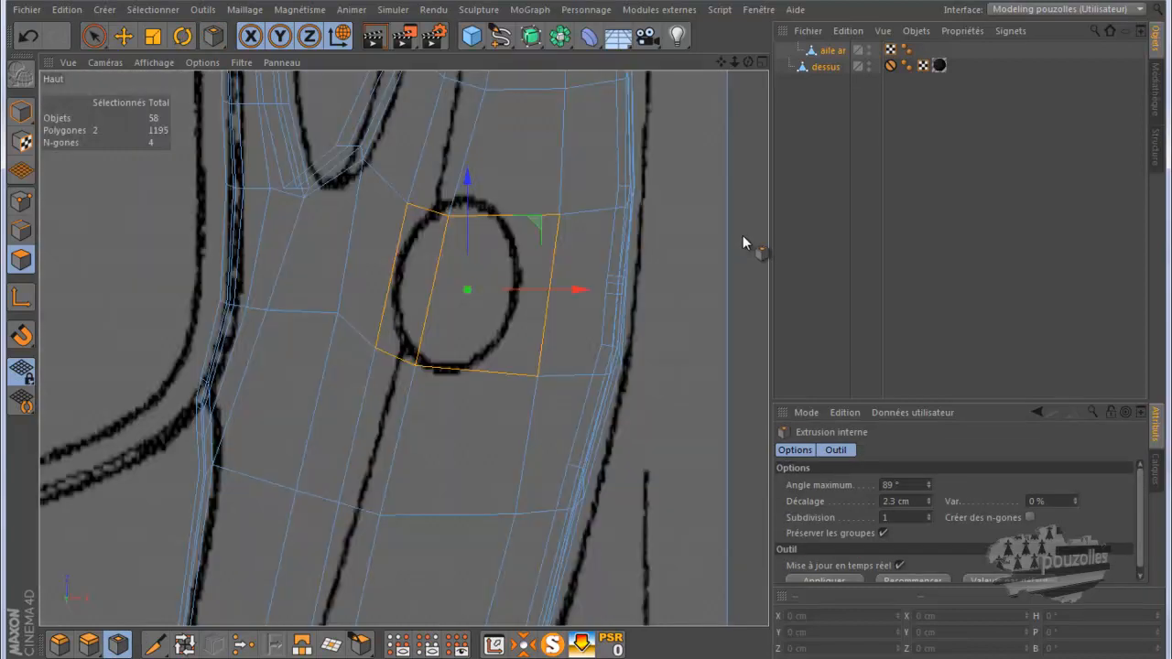
drag(585, 331, 587, 331)
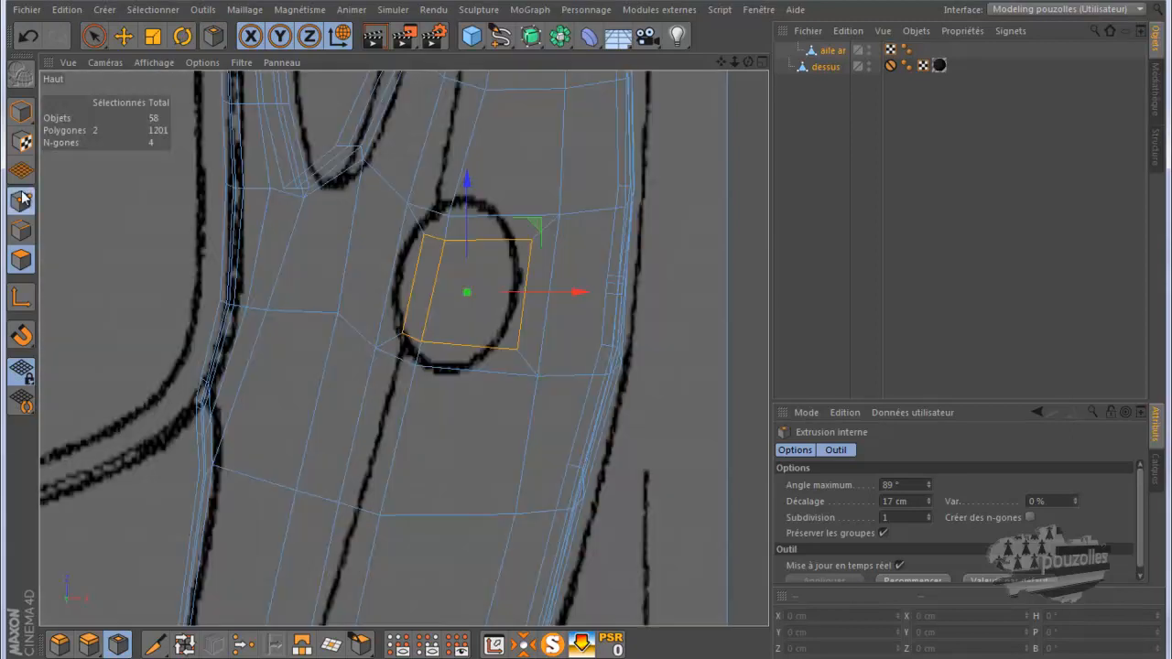
Step: Slide the inset's points onto the round outline and shift the neighbouring points in front of and behind it to follow the curve
click(21, 200)
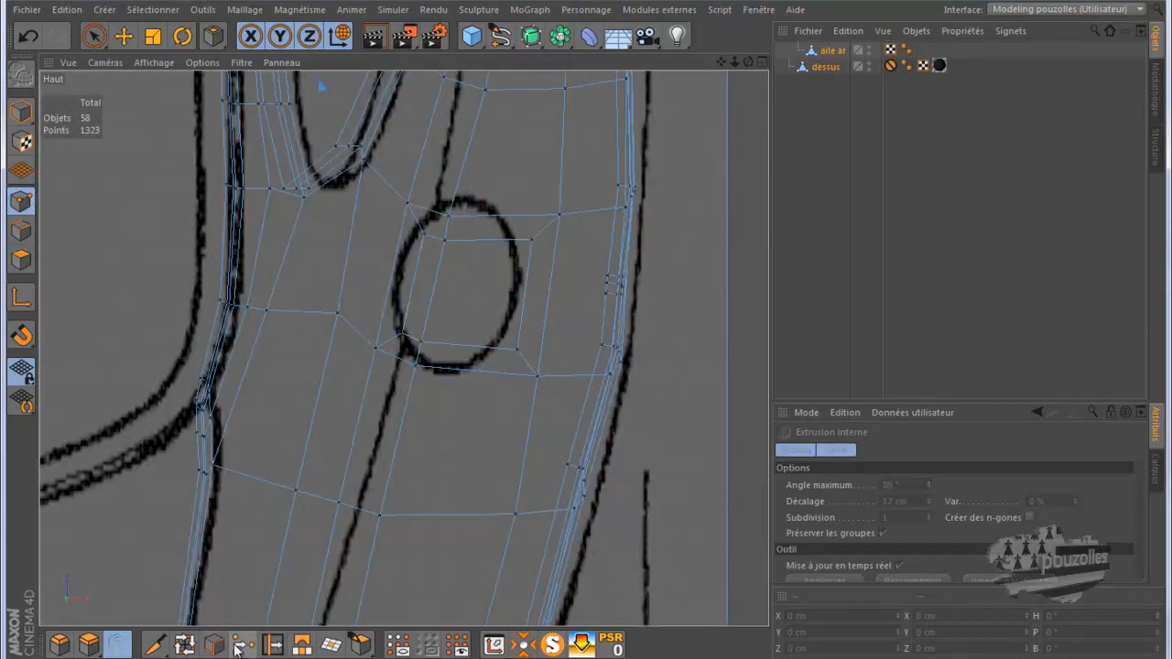
click(272, 645)
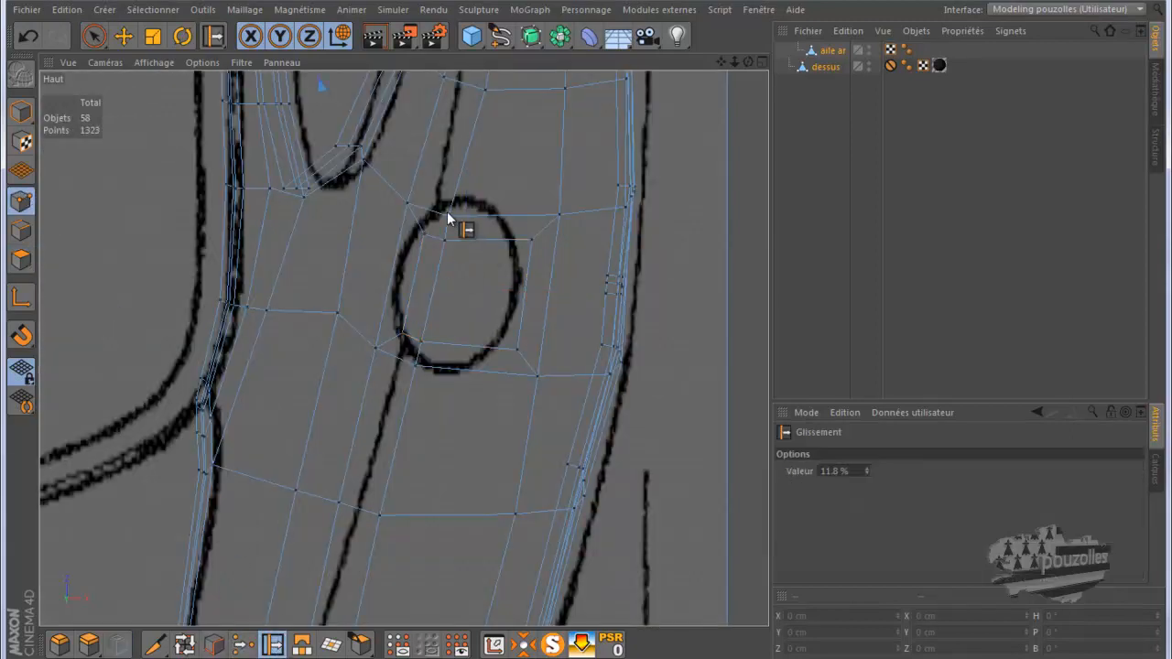
drag(451, 214, 457, 194)
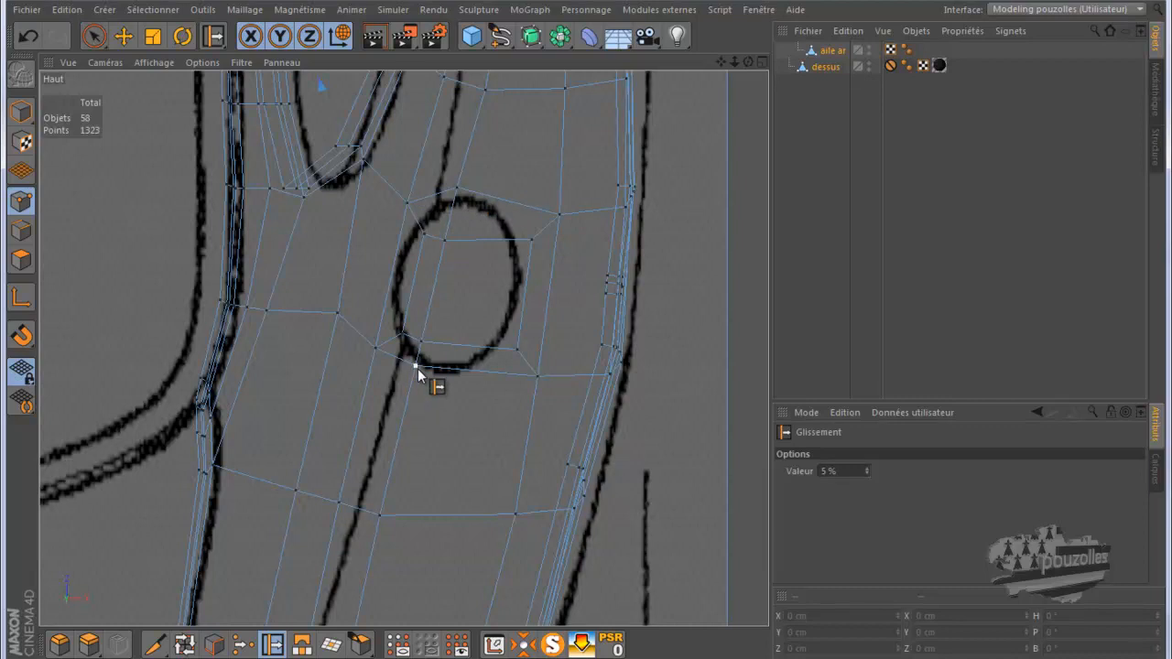
drag(411, 379, 509, 235)
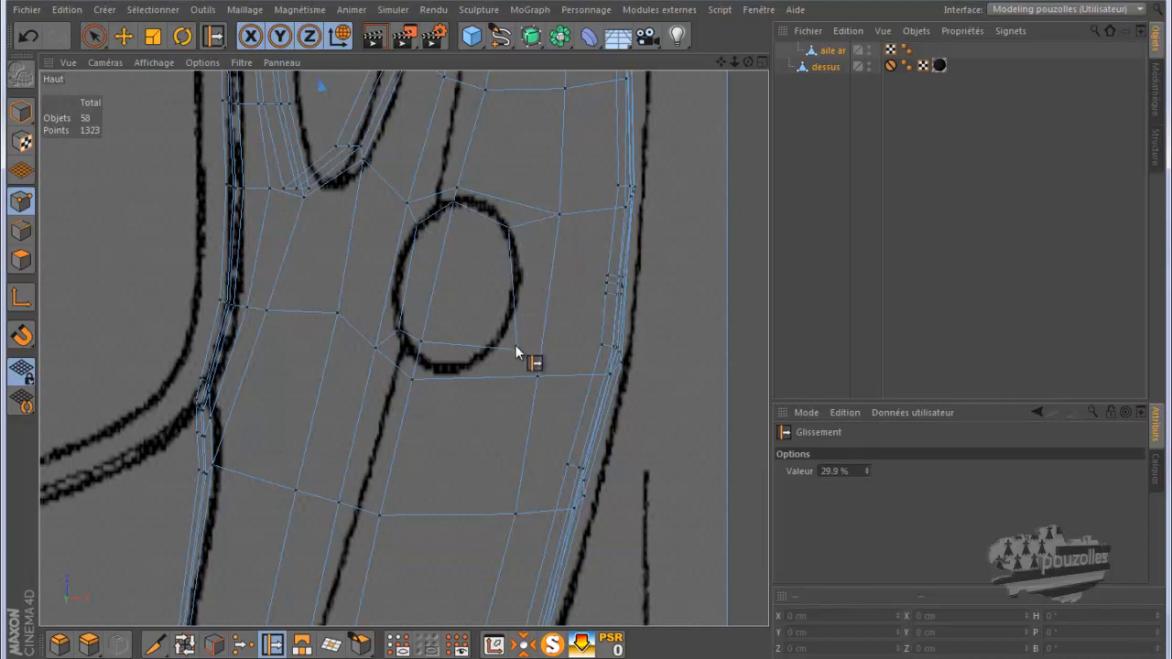
drag(516, 348, 444, 381)
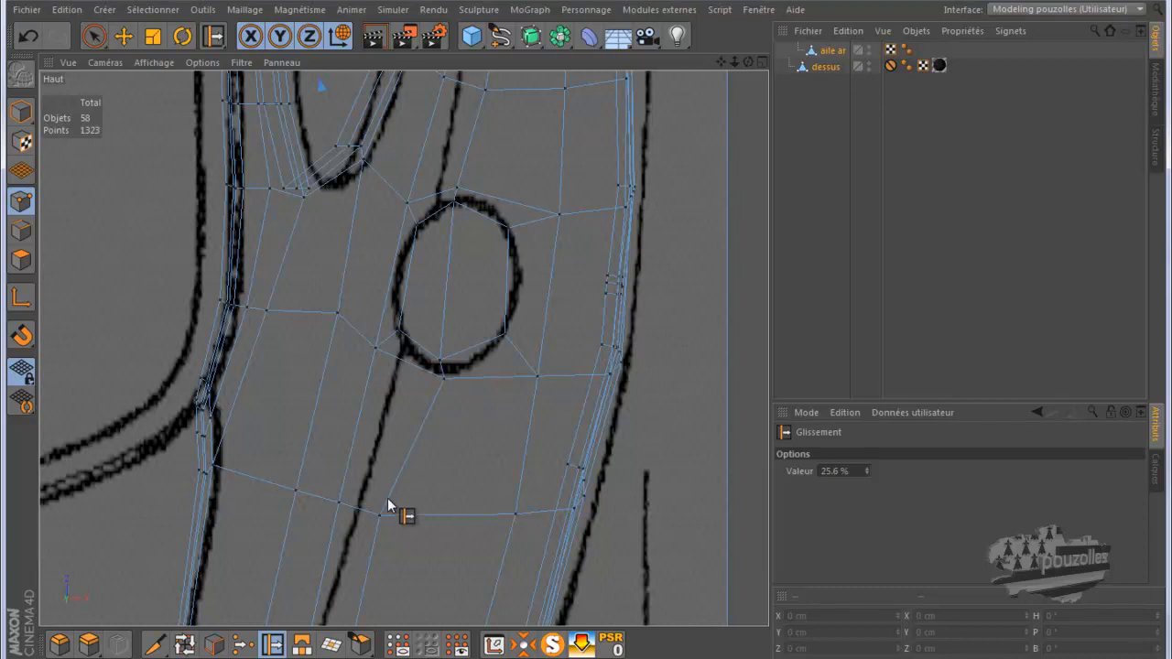
drag(380, 513, 403, 516)
drag(439, 358, 455, 336)
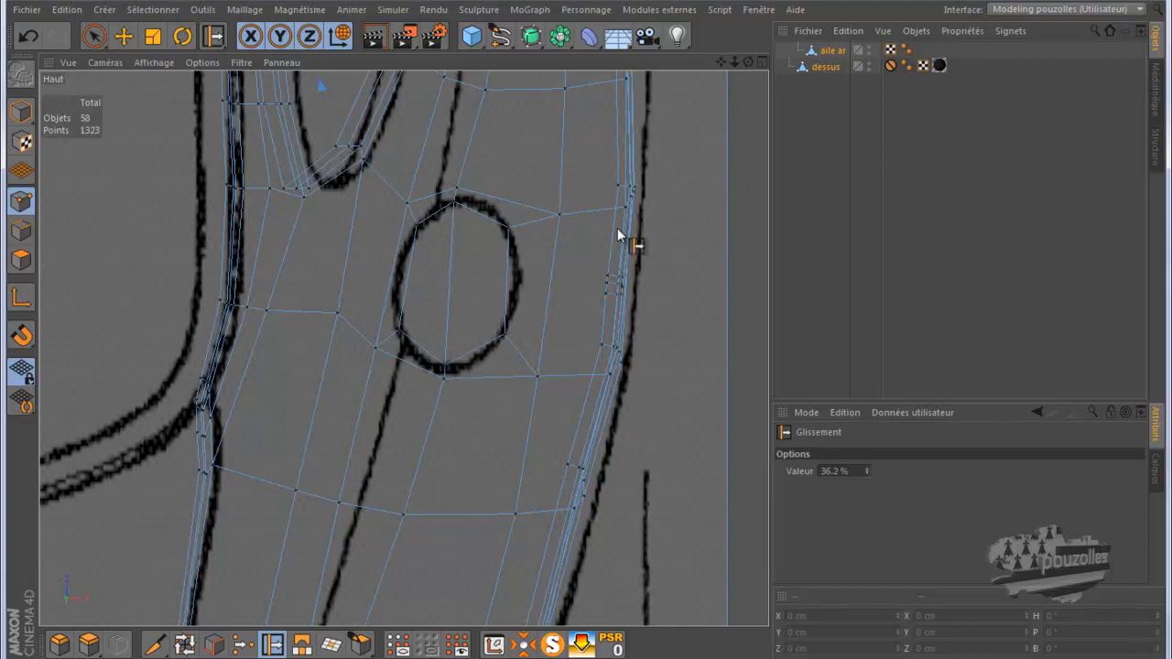
Step: Turn the fender's subdivision on and examine the shape of the round outline up close in the perspective view
click(552, 646)
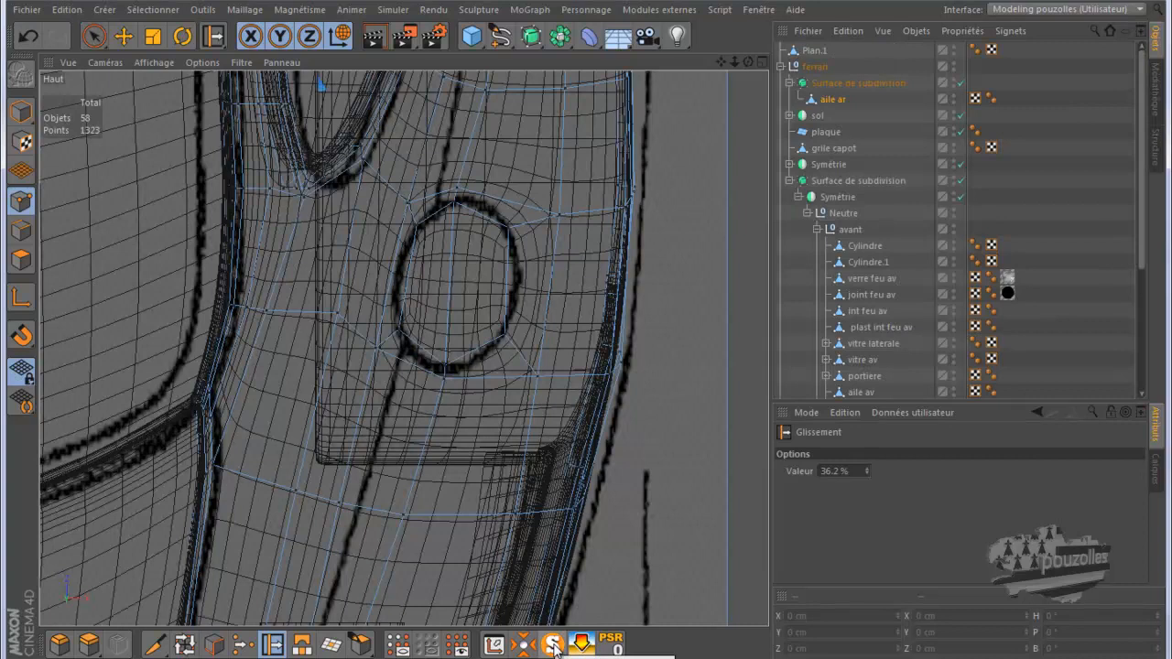
middle_click(243, 293)
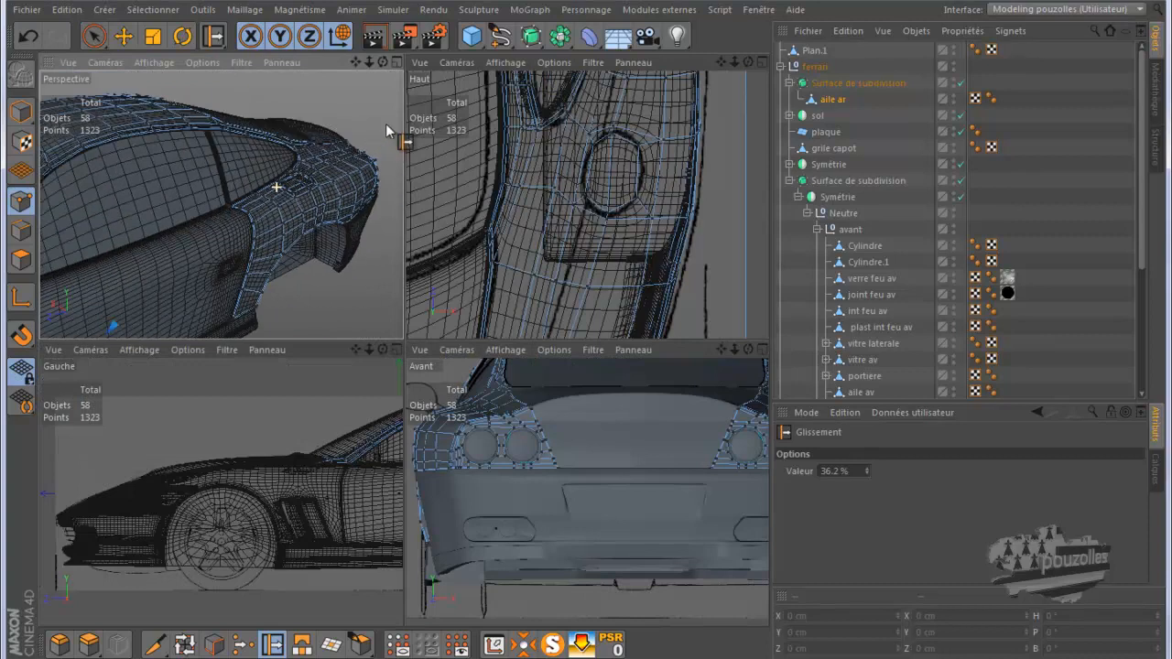
middle_click(375, 98)
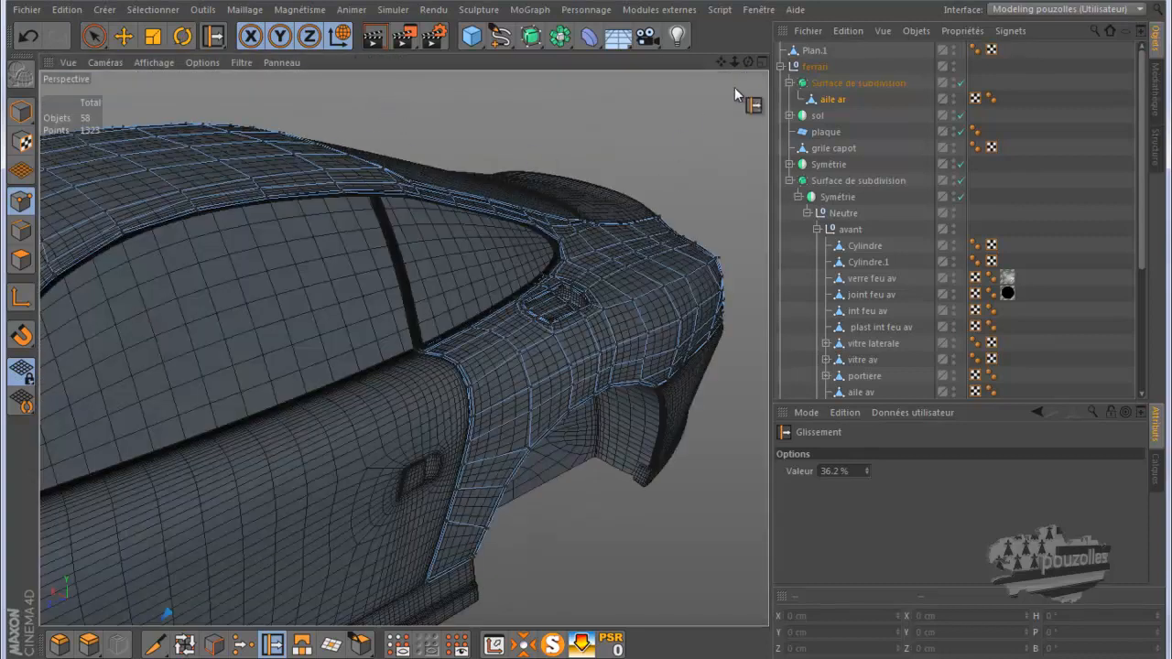
drag(718, 58, 586, 322)
scroll(614, 178, down, 6)
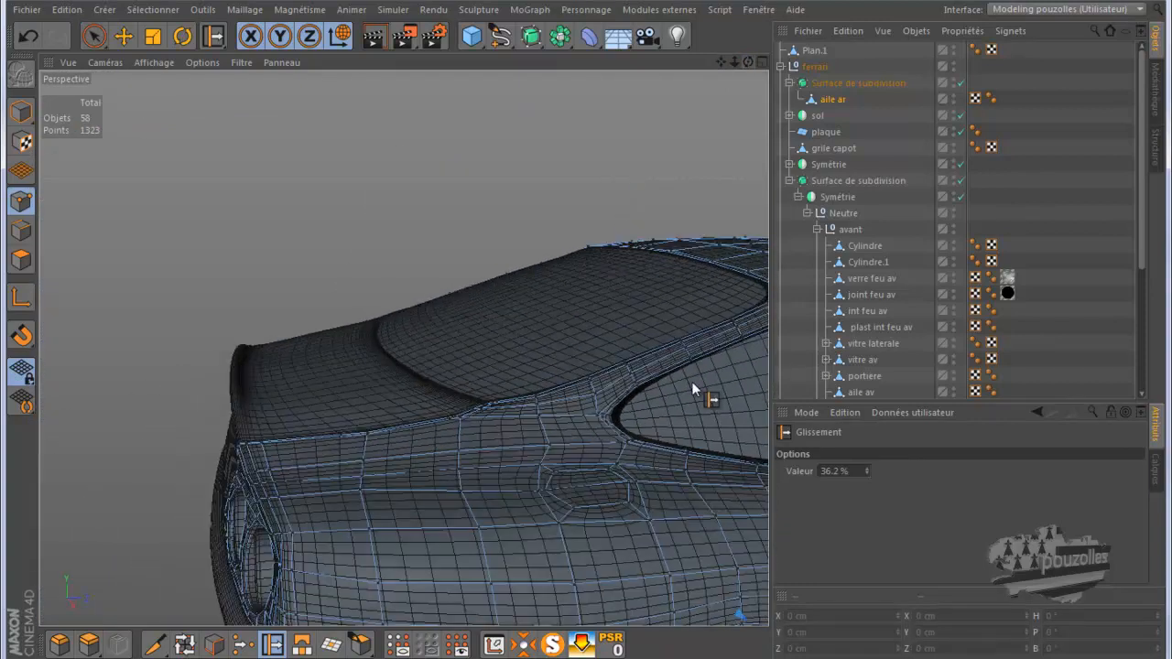
scroll(662, 482, up, 8)
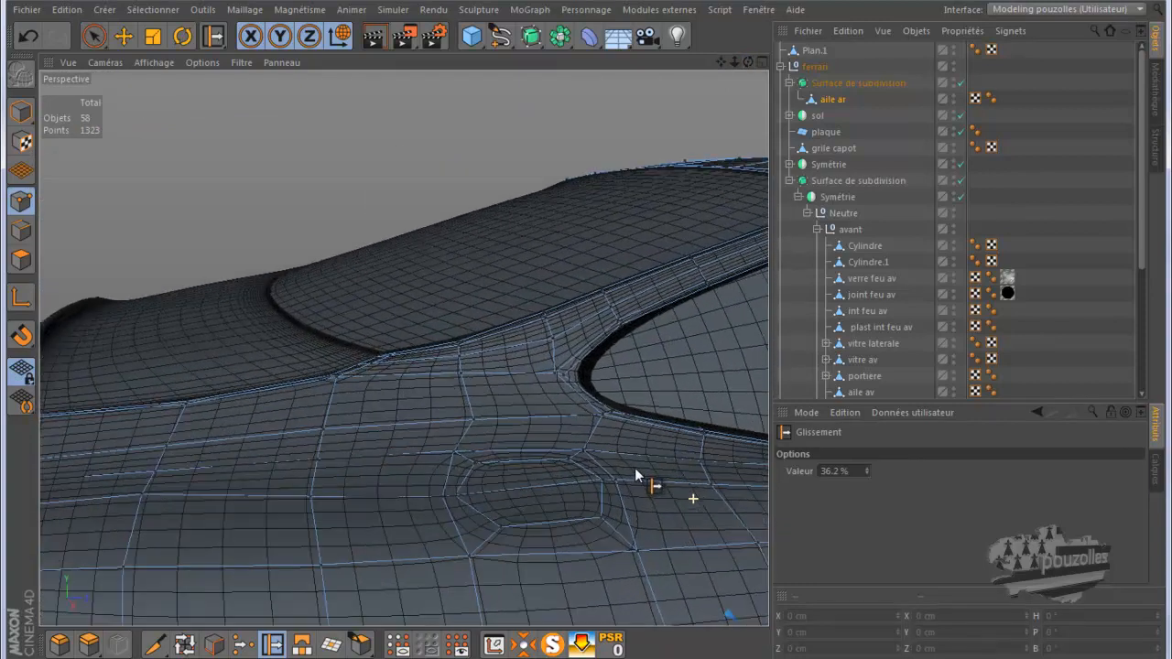
scroll(632, 469, up, 3)
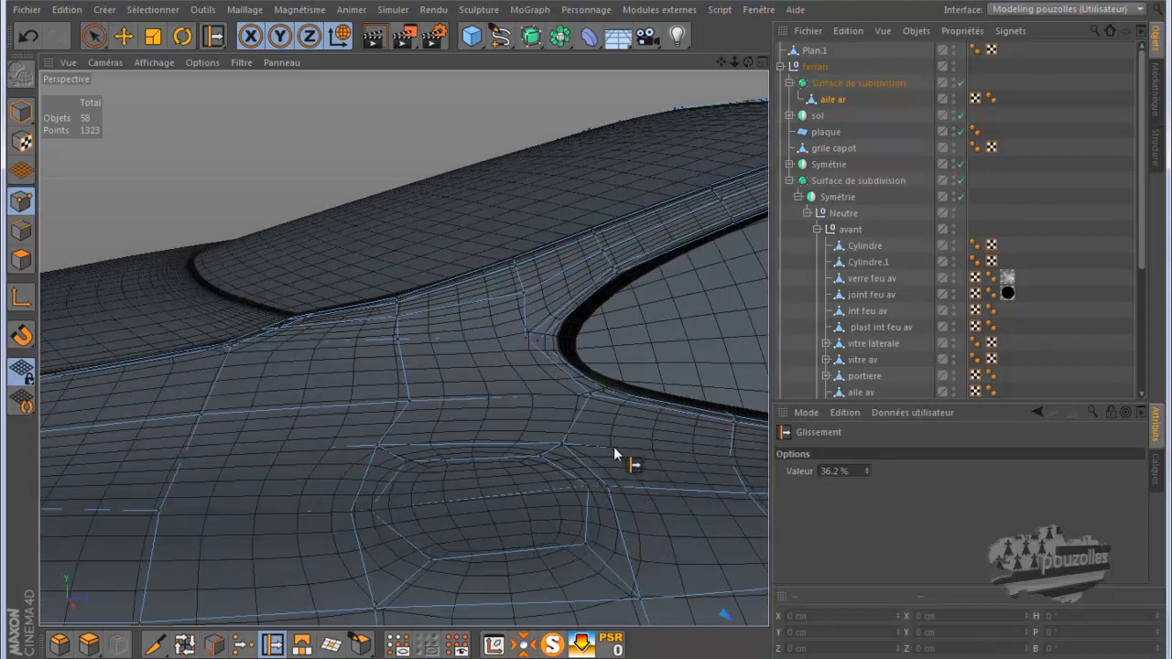
Step: Try to slide one corner point of the round outline, and undo all the point slides and the inset
drag(588, 487, 583, 488)
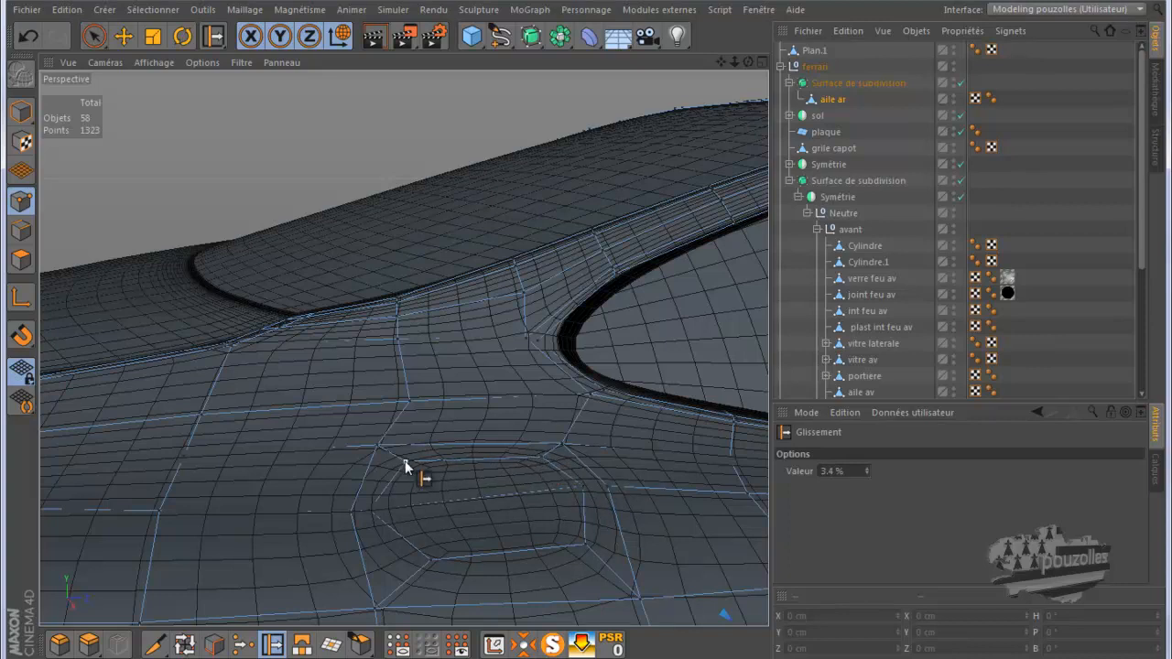
click(33, 36)
click(33, 36)
click(33, 36)
click(33, 35)
click(33, 36)
click(33, 36)
click(33, 36)
click(33, 36)
click(33, 36)
click(33, 35)
click(33, 36)
click(33, 36)
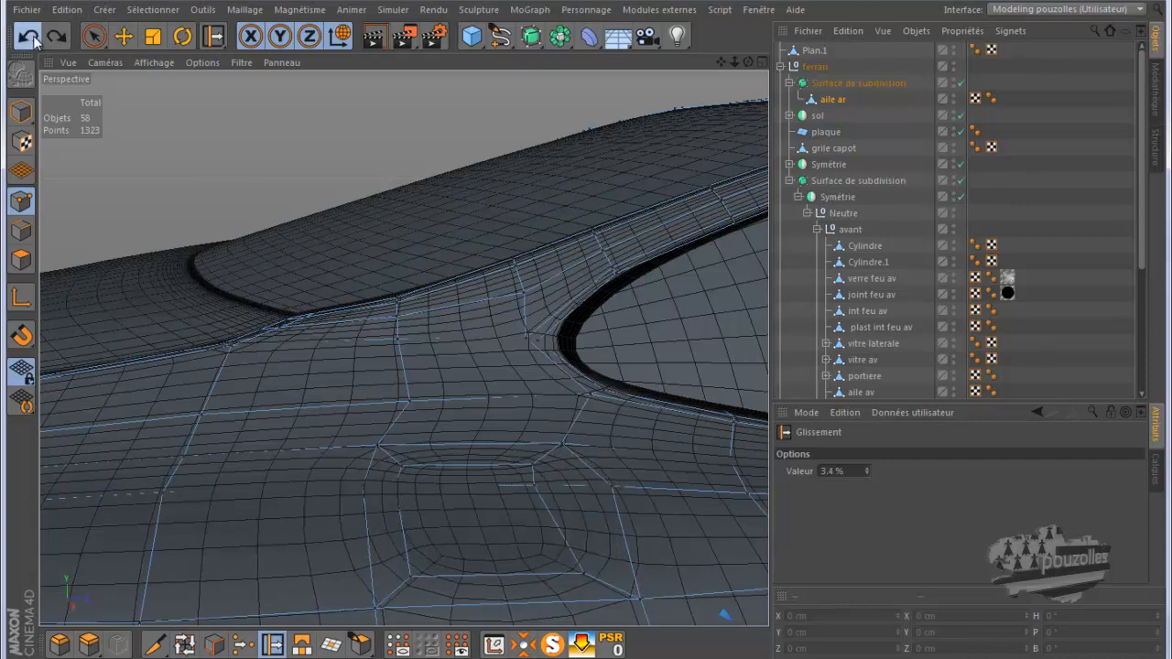
click(33, 36)
click(34, 36)
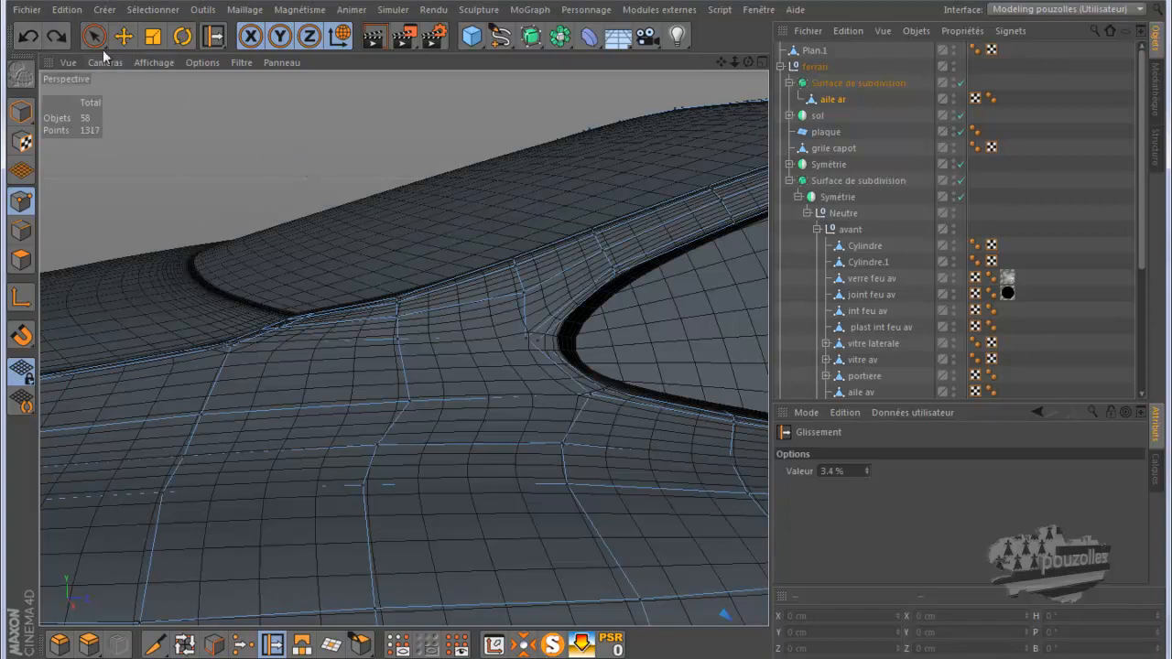
Step: Isolate the unsmoothed rear fender mesh in the top view and add a cylinder primitive as a guide
middle_click(393, 285)
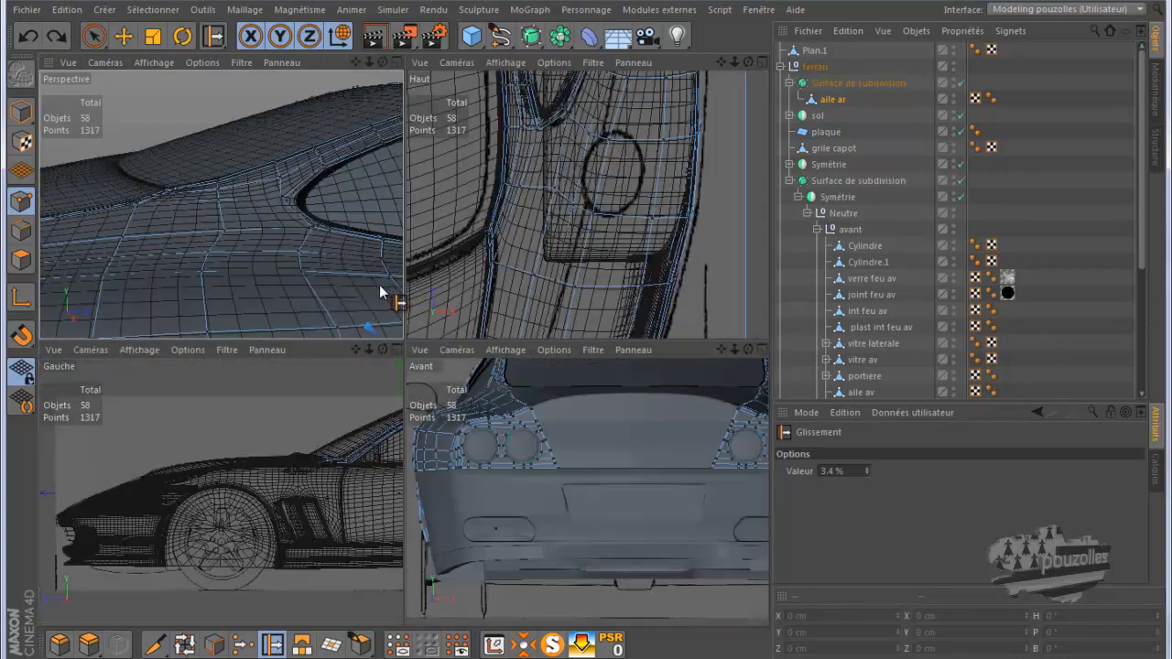
middle_click(548, 271)
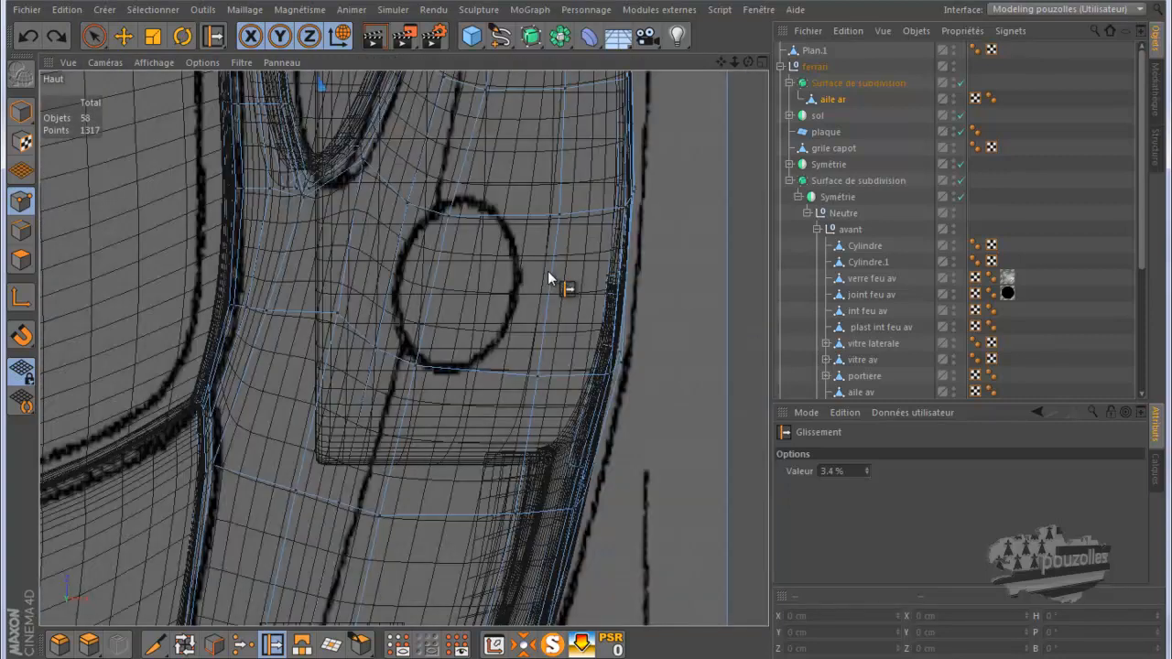
scroll(547, 271, down, 1)
click(553, 644)
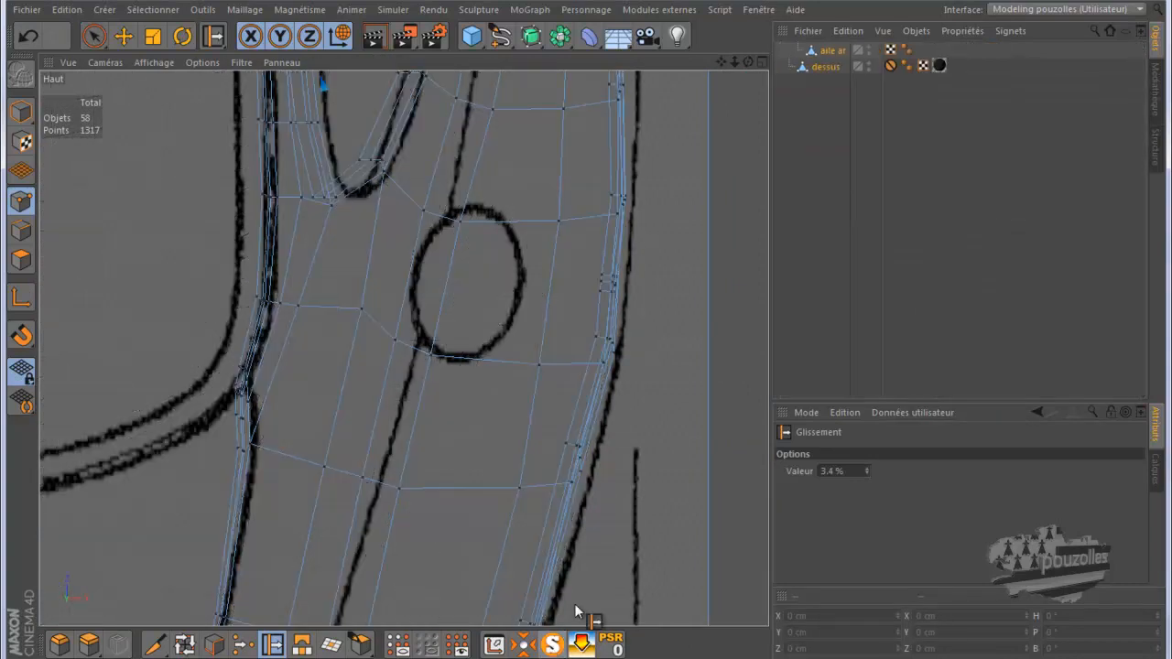
scroll(648, 373, down, 3)
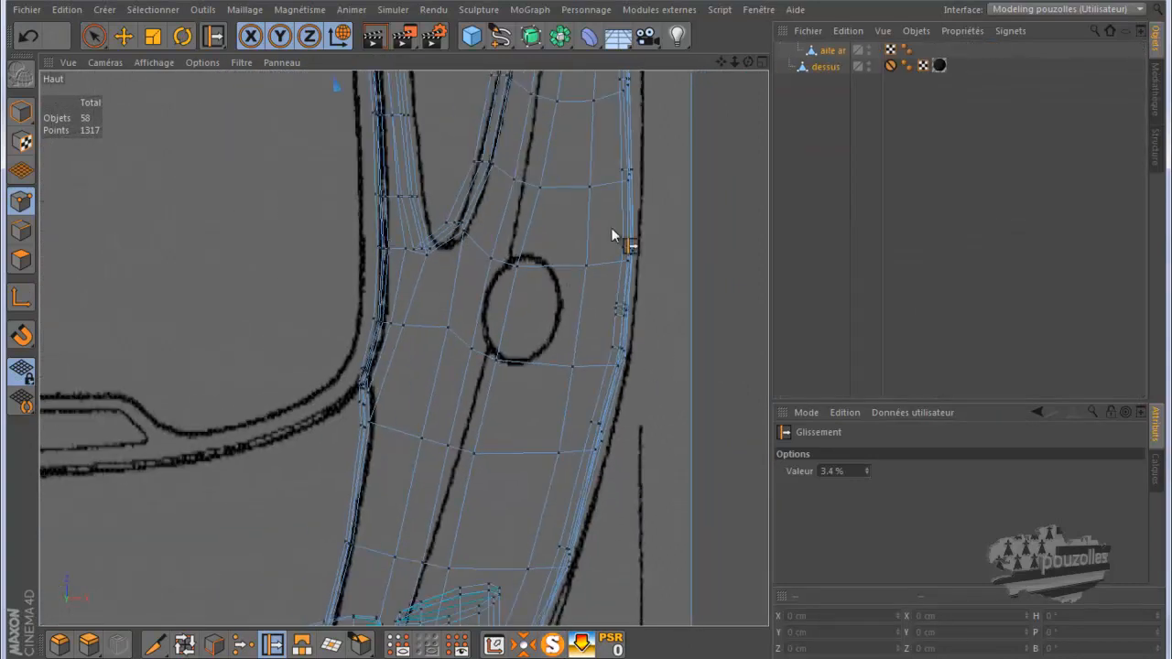
click(477, 39)
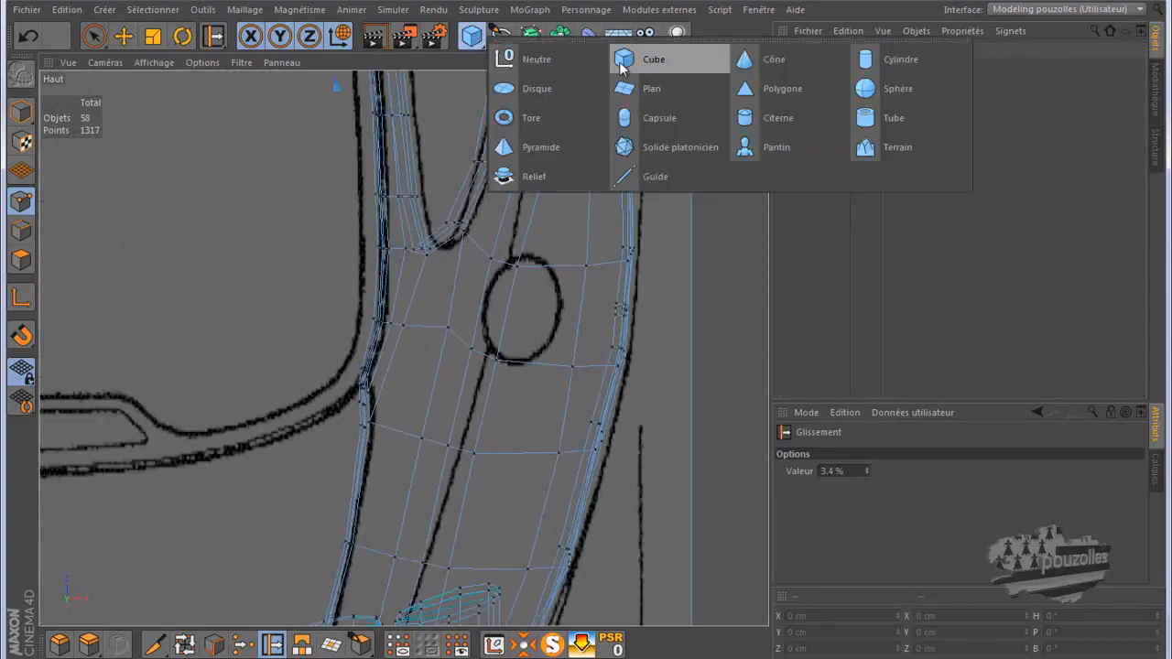
click(900, 60)
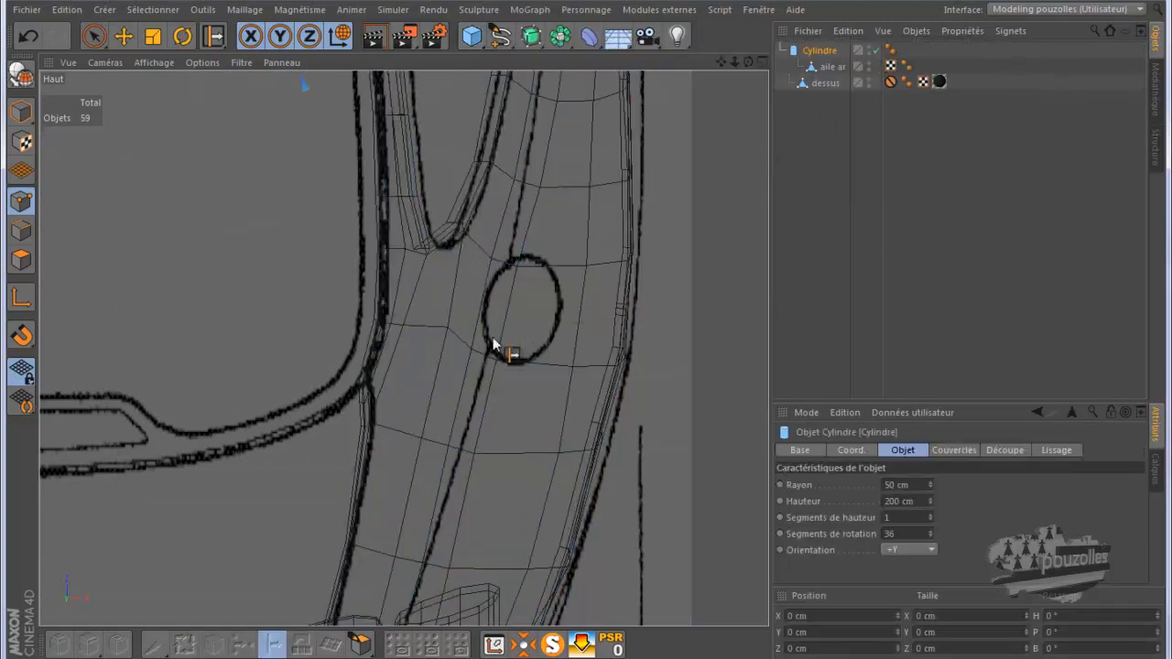
Step: Move the cylinder in the perspective view from the origin to the rear fender
middle_click(460, 373)
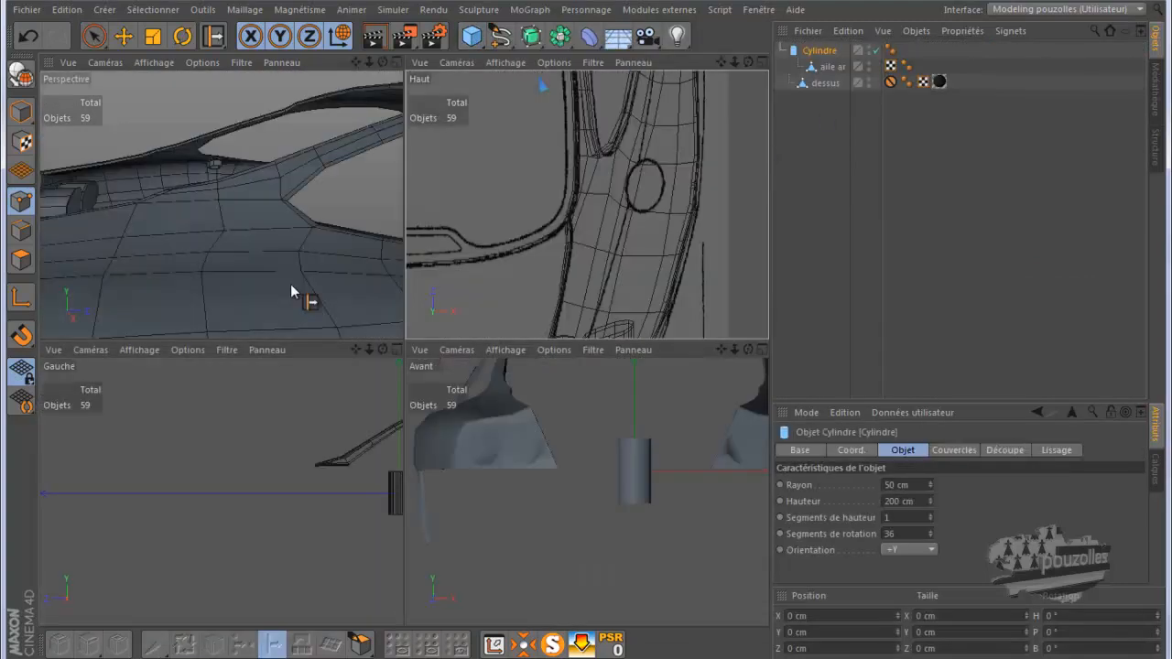
middle_click(290, 283)
scroll(326, 341, down, 5)
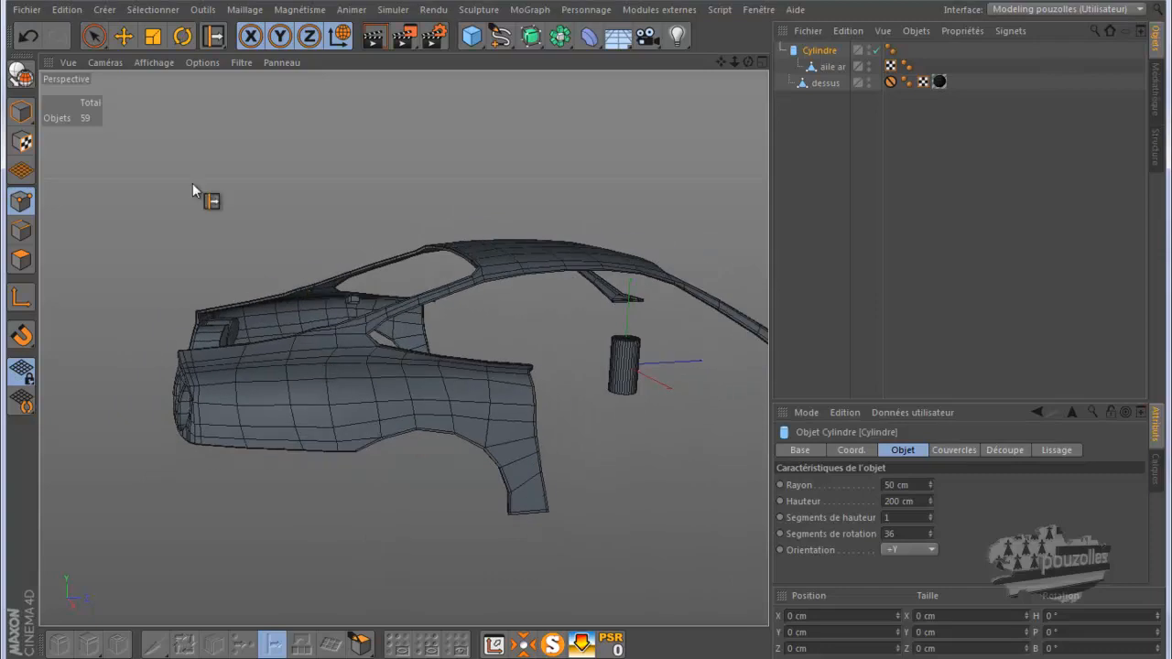
click(122, 37)
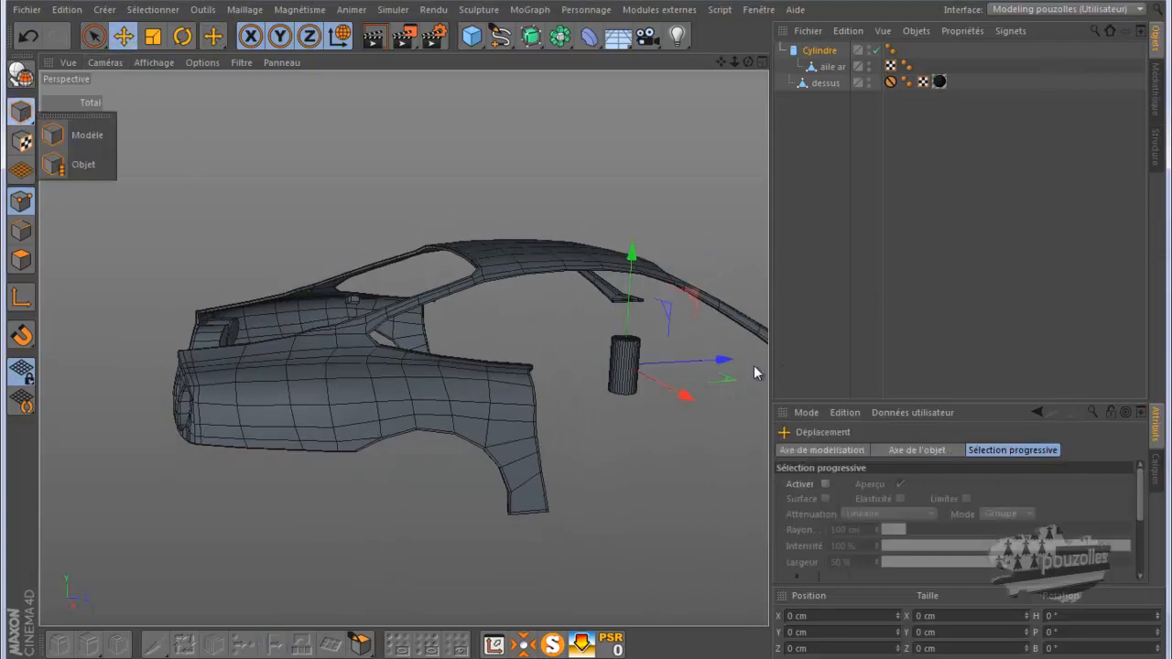
drag(746, 365, 336, 451)
mouse_move(346, 484)
mouse_down()
mouse_move(348, 499)
mouse_move(346, 485)
mouse_up()
drag(332, 363, 312, 382)
Step: Centre the cylinder over the round outline in the top view
middle_click(312, 383)
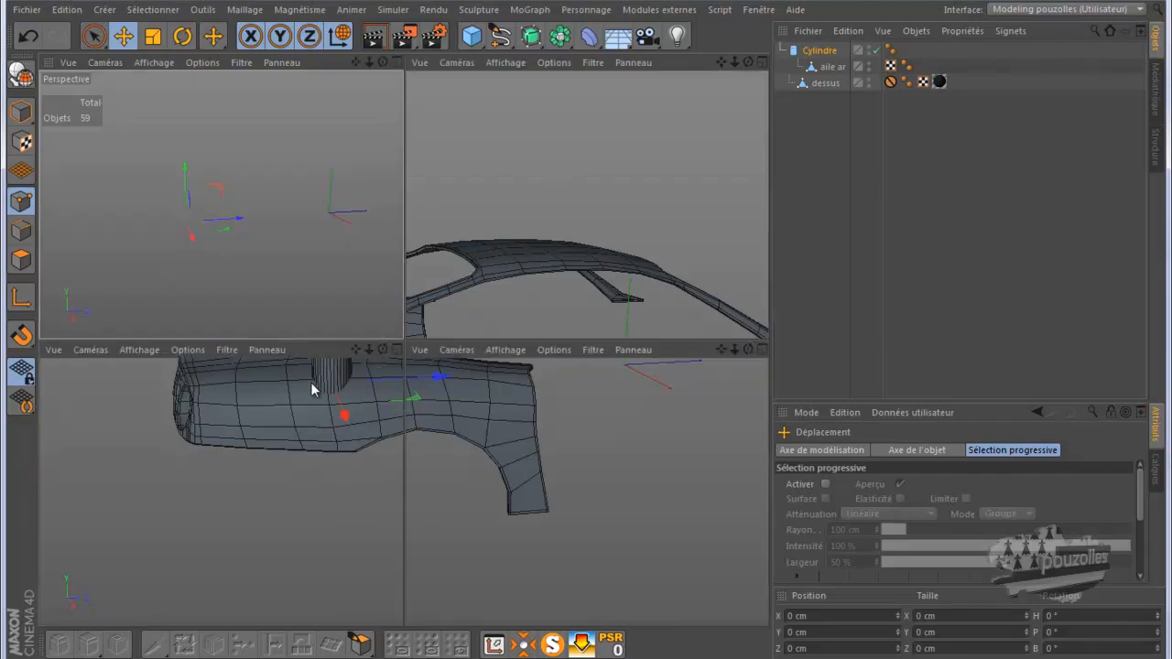
middle_click(524, 300)
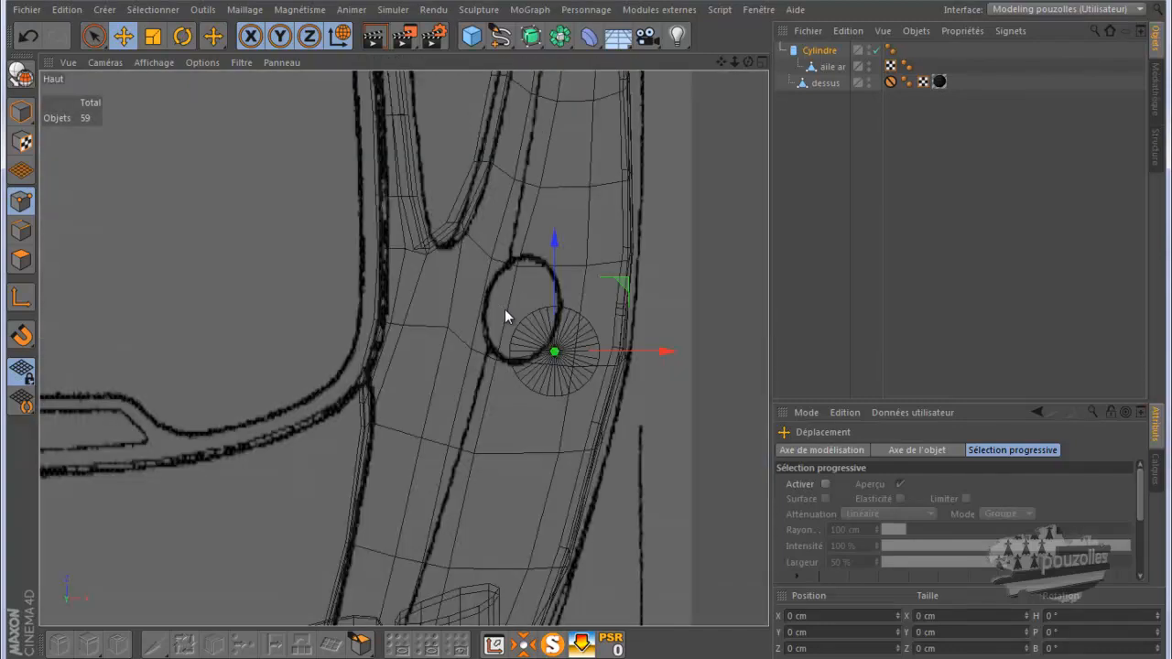
drag(667, 353, 634, 355)
drag(513, 270, 532, 233)
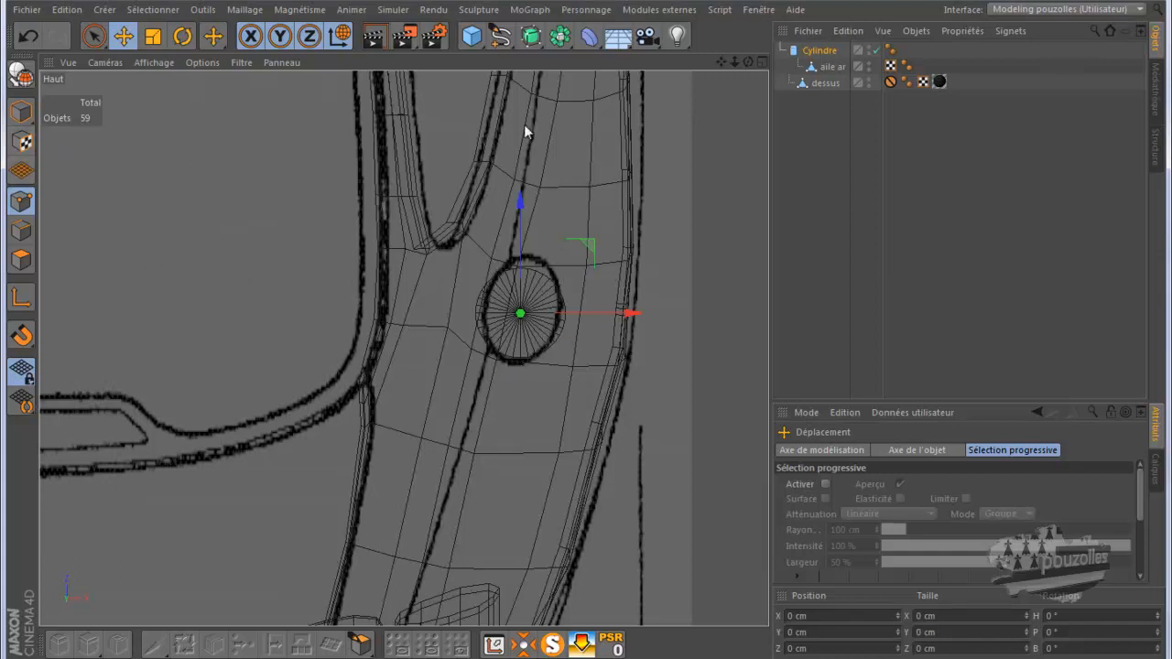
Step: Try to slide two fender mesh points onto the cylinder's edge, and undo the slides
click(833, 66)
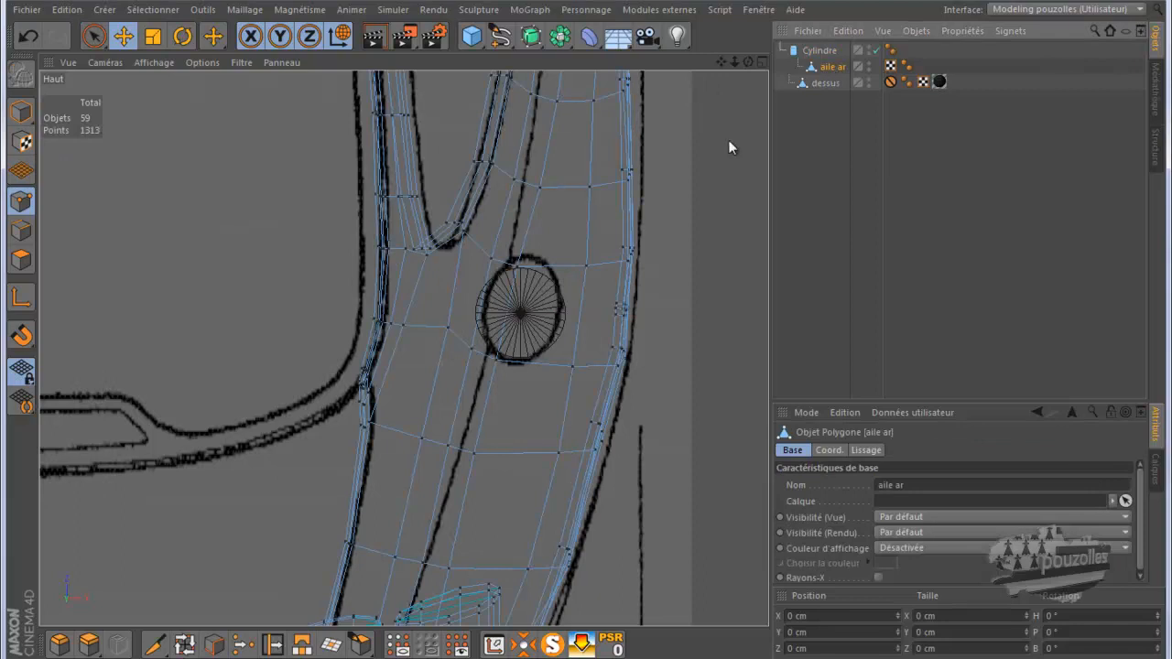
scroll(520, 326, up, 5)
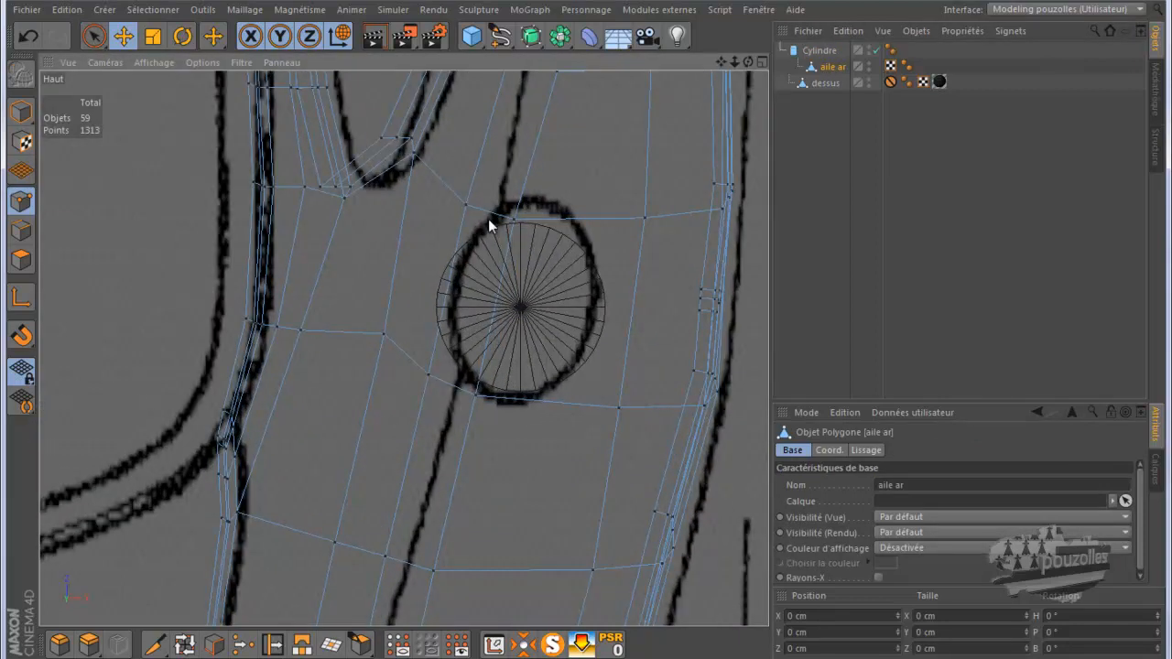
click(272, 645)
drag(465, 204, 438, 335)
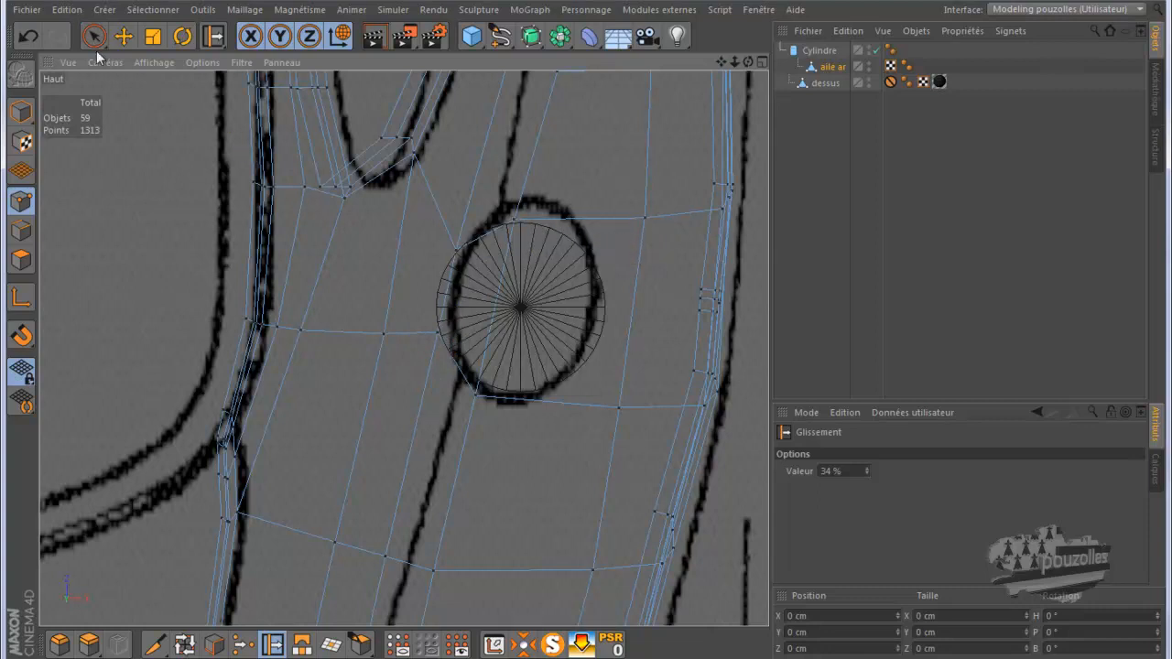
click(30, 37)
click(31, 37)
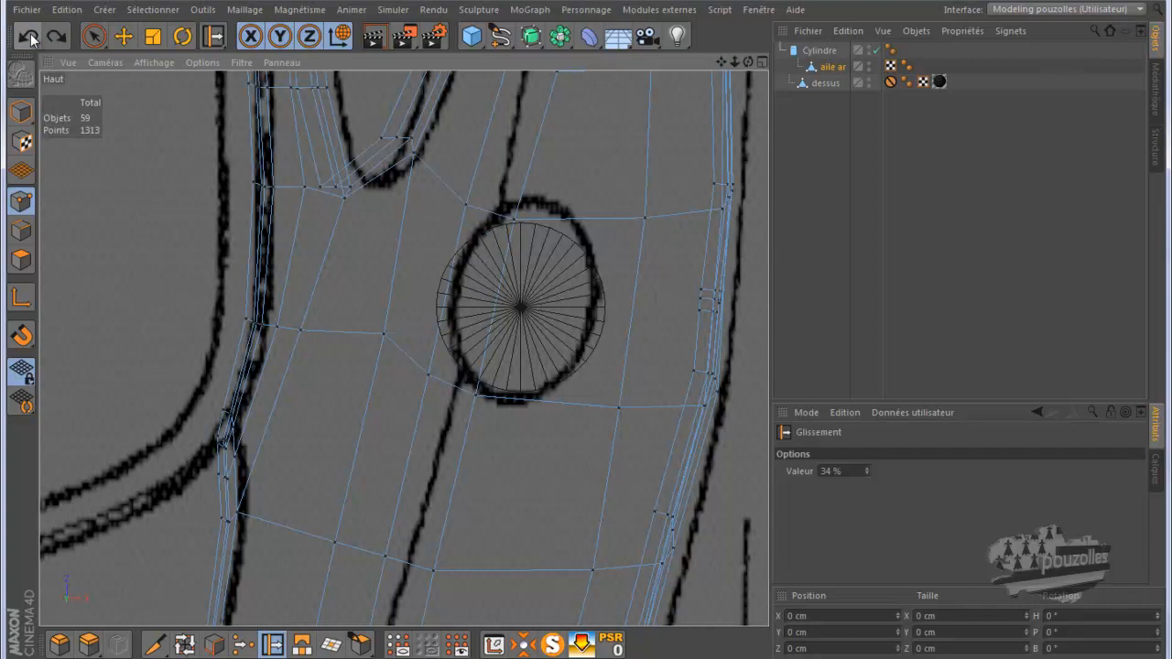
click(30, 37)
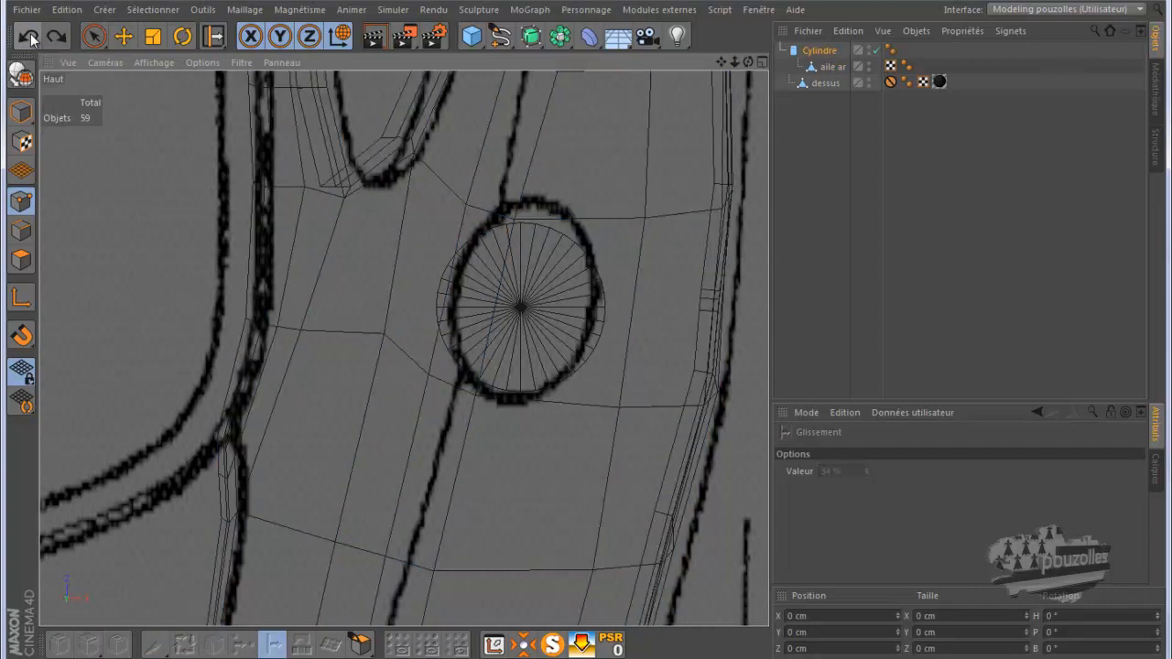
Step: Cut an edge loop with the Knife across the aile ar fender mesh through the middle of the round outline
click(832, 68)
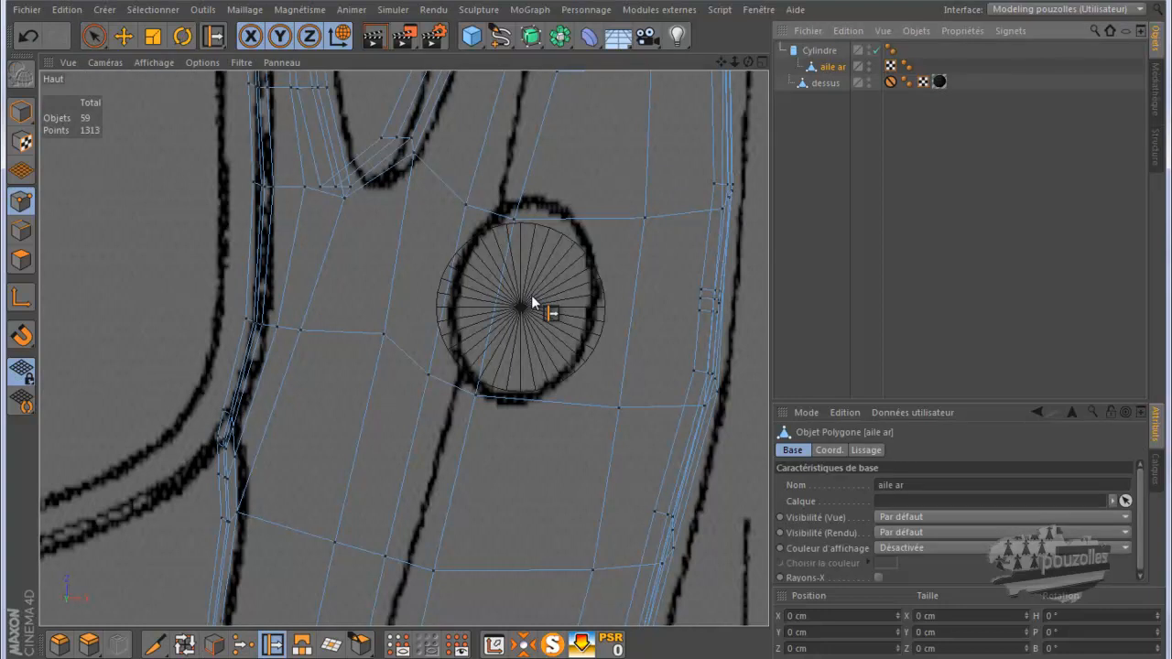
click(155, 644)
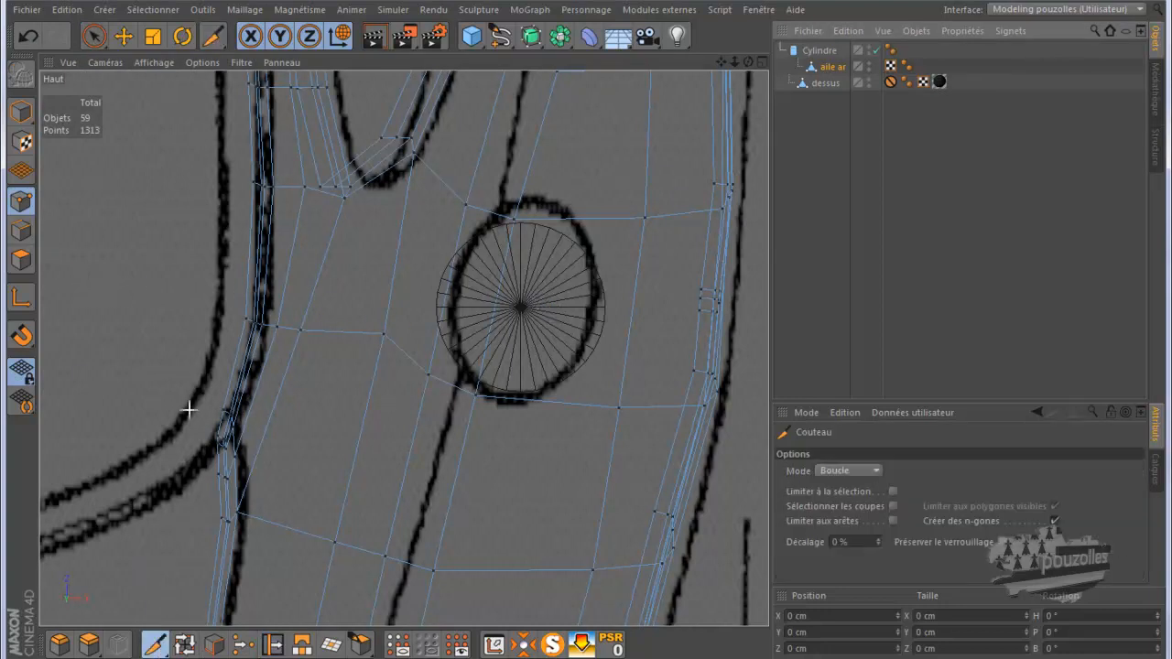
click(247, 260)
middle_click(164, 324)
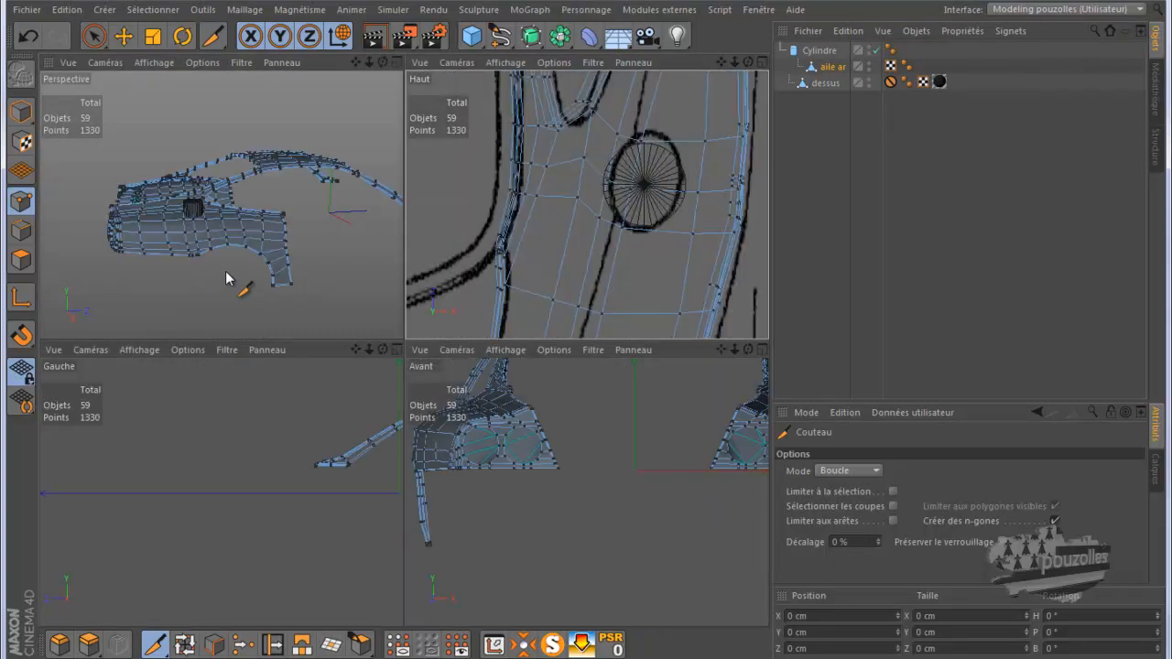
Step: Examine the rear wheel arch edge of aile ar in perspective, with the whole car shown and in isolation
middle_click(230, 281)
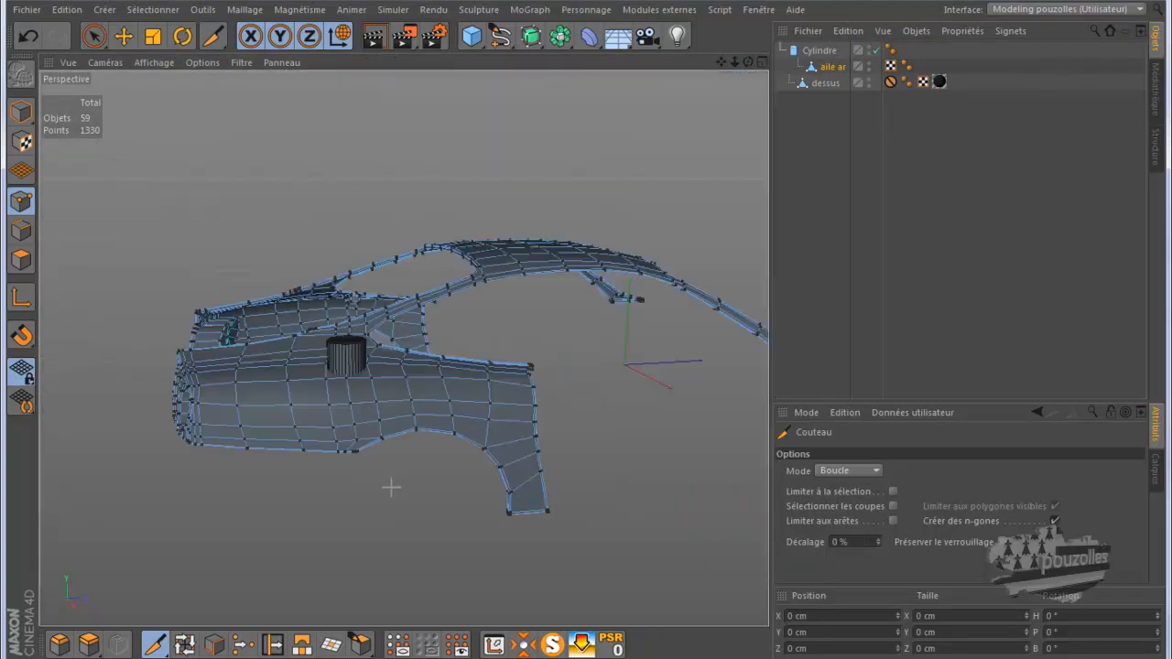
scroll(376, 489, up, 8)
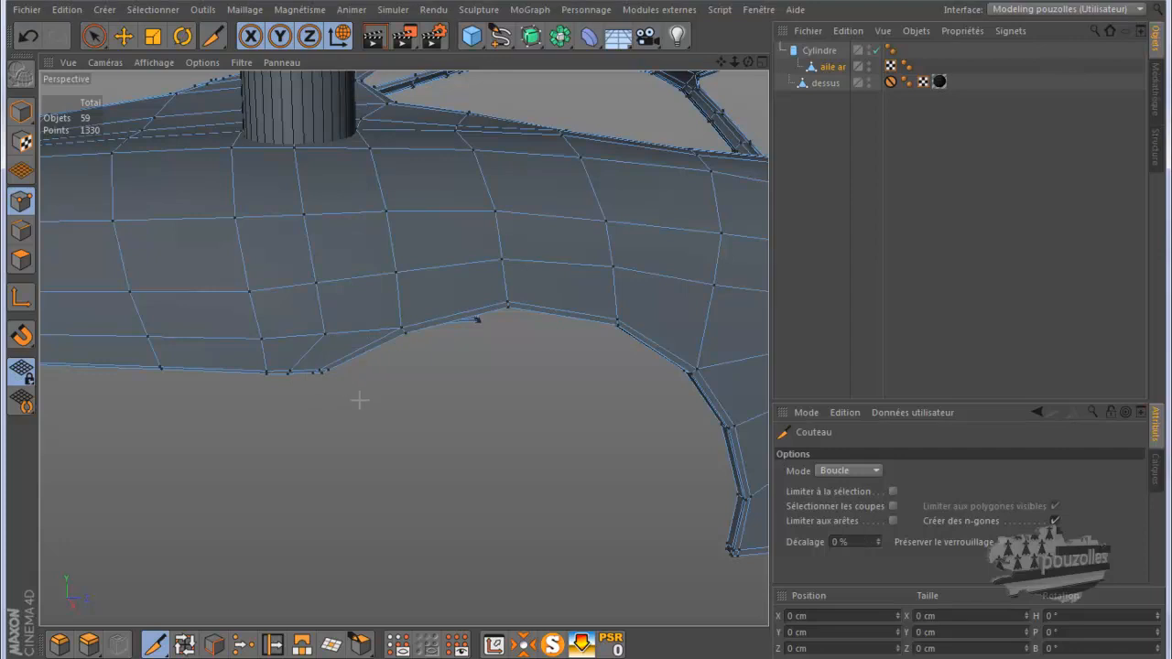
click(551, 645)
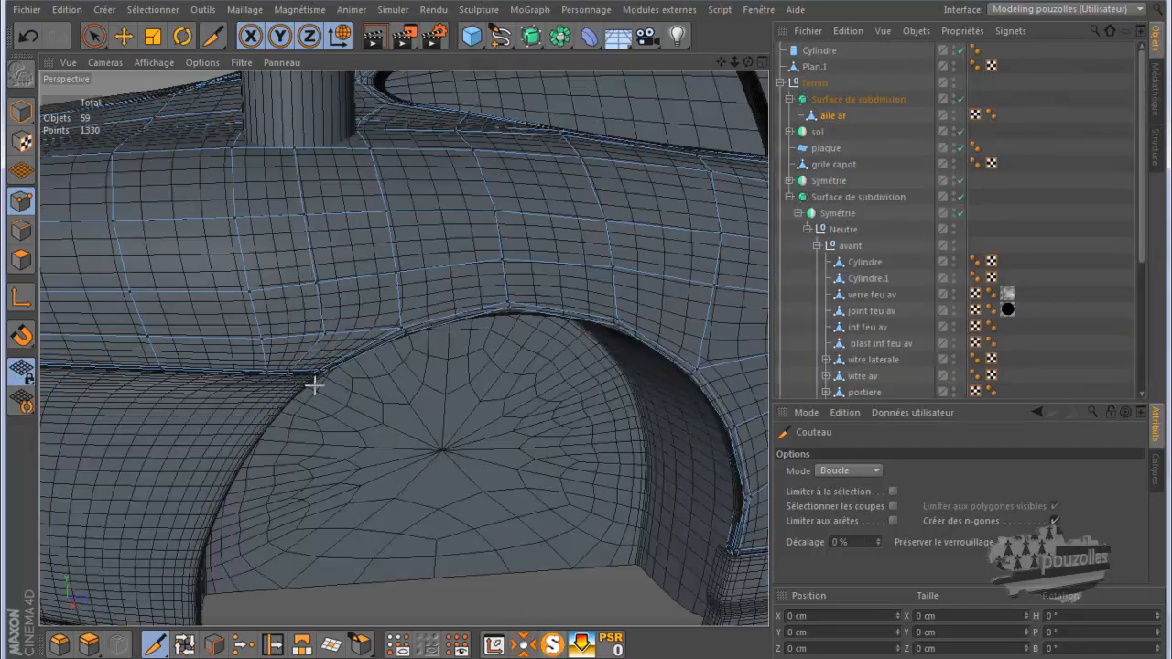
click(551, 645)
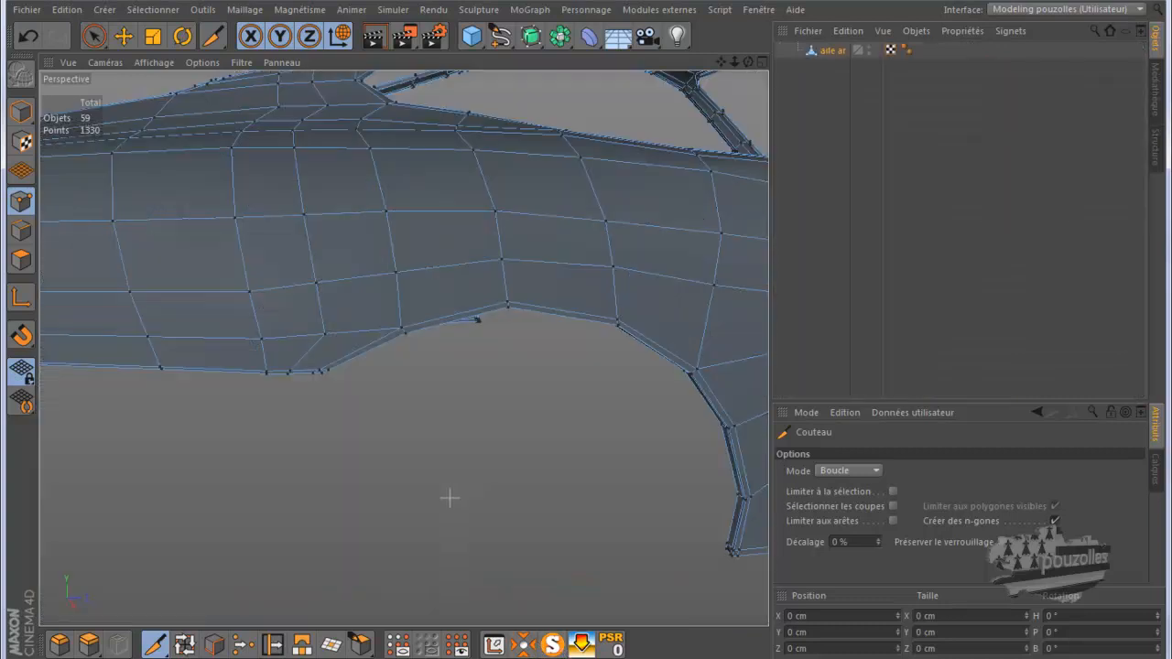
Step: Isolate the Cylindre, aile ar and dessus objects together and show them in the enlarged top view
click(551, 645)
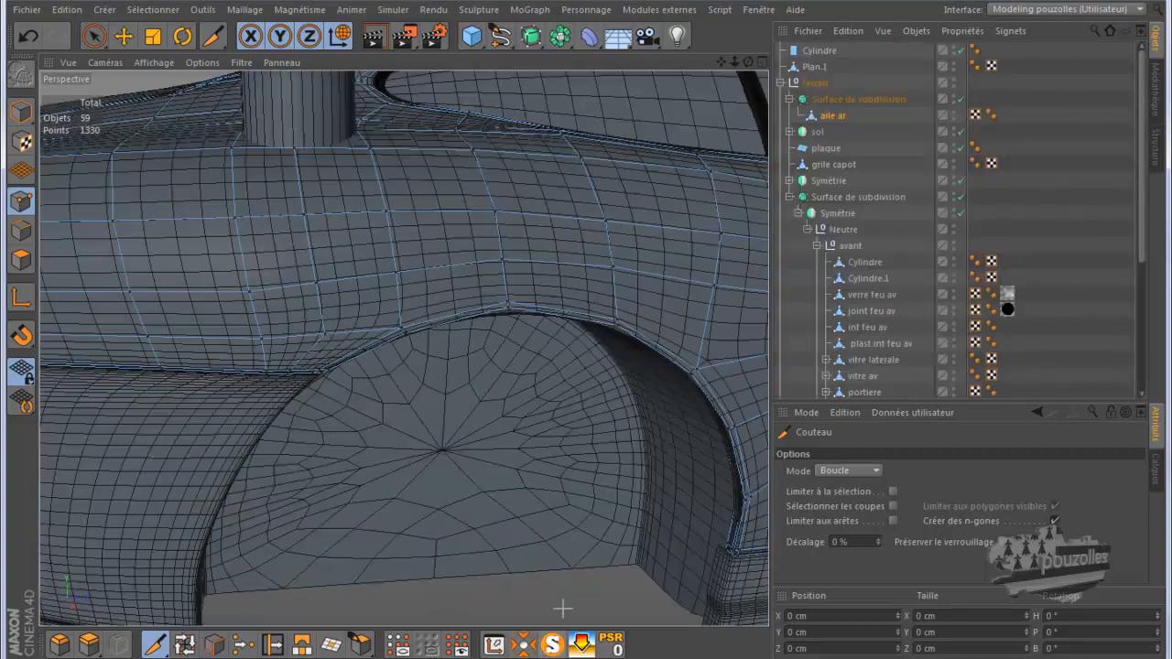
click(829, 51)
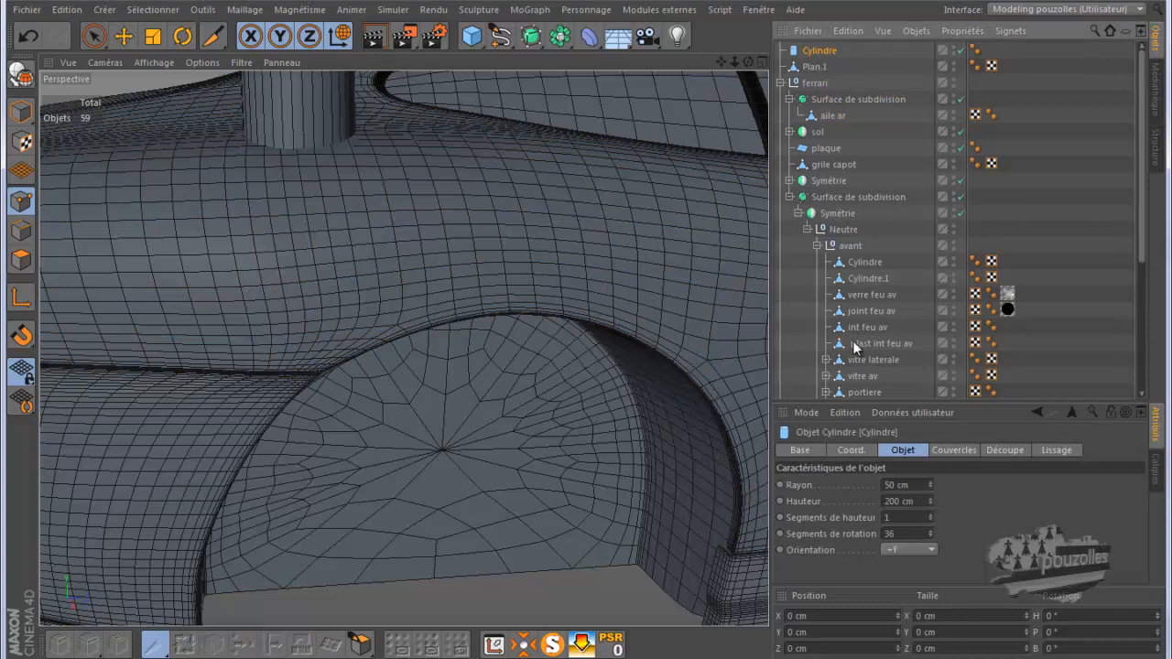
scroll(868, 315, down, 4)
scroll(869, 285, up, 4)
ctrl+click(831, 116)
scroll(882, 277, down, 4)
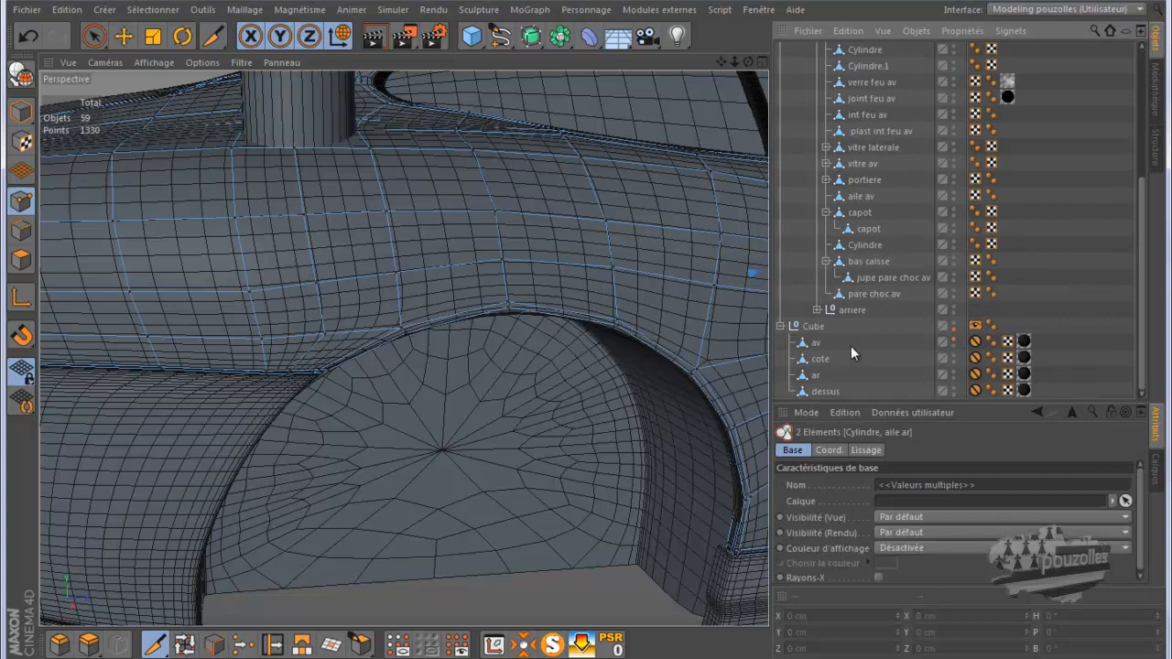
ctrl+click(835, 390)
middle_click(371, 316)
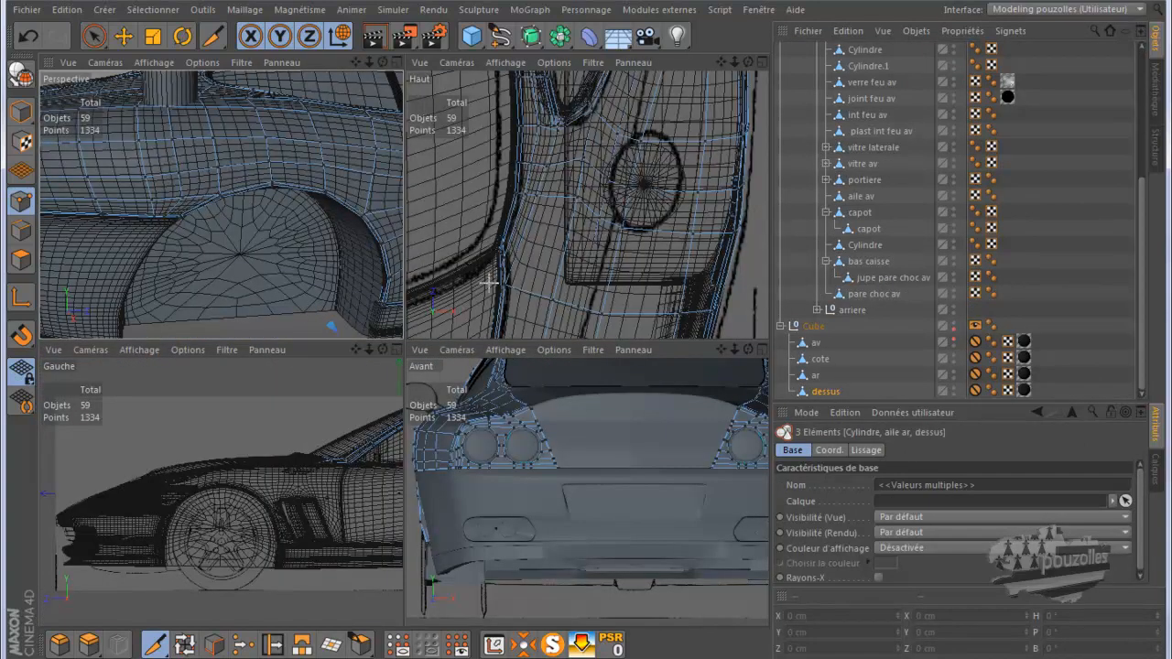
middle_click(489, 283)
click(552, 644)
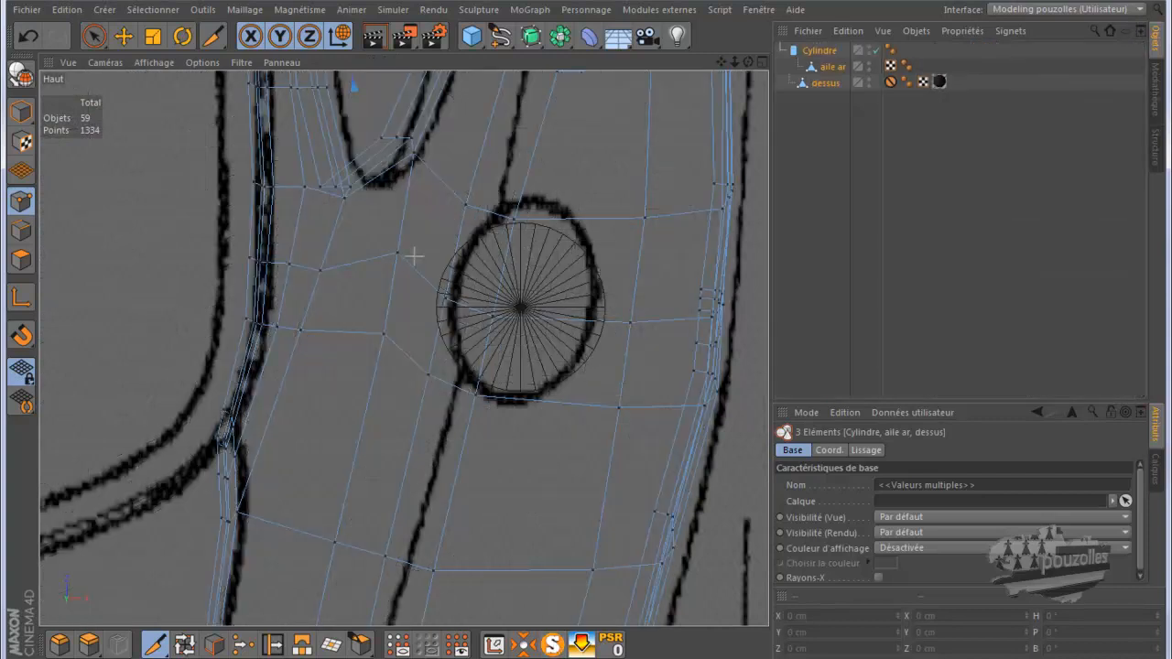
Step: Slide the aile ar points around the guide cylinder onto its circular outline and the inner point onto its centre
click(273, 644)
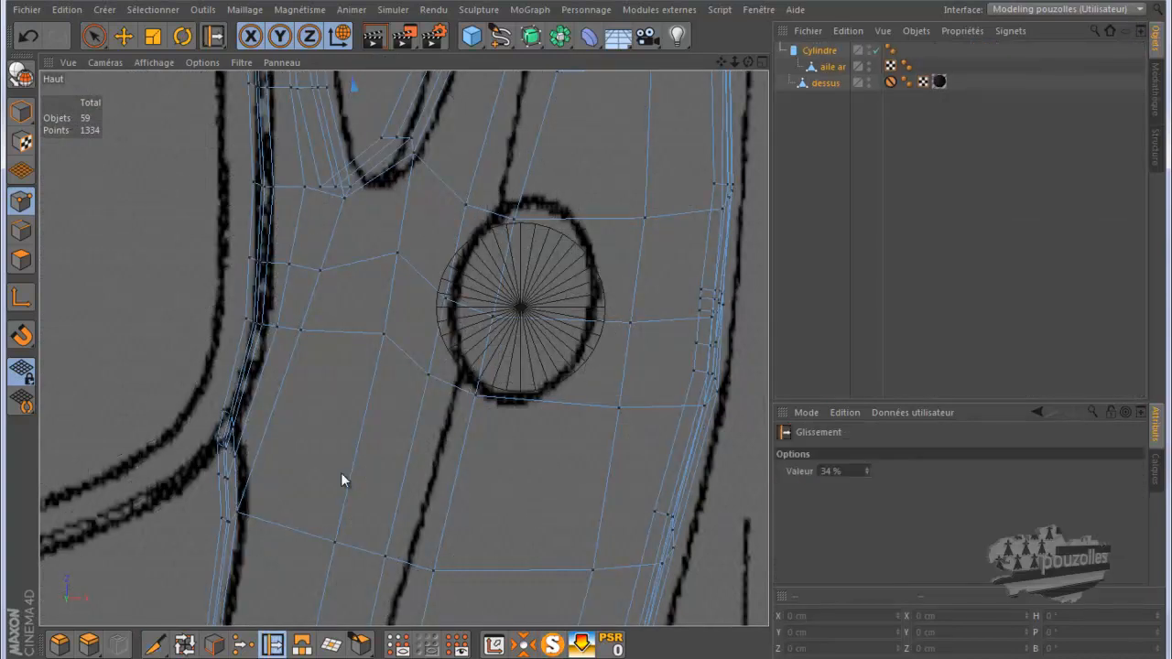
drag(446, 305, 507, 225)
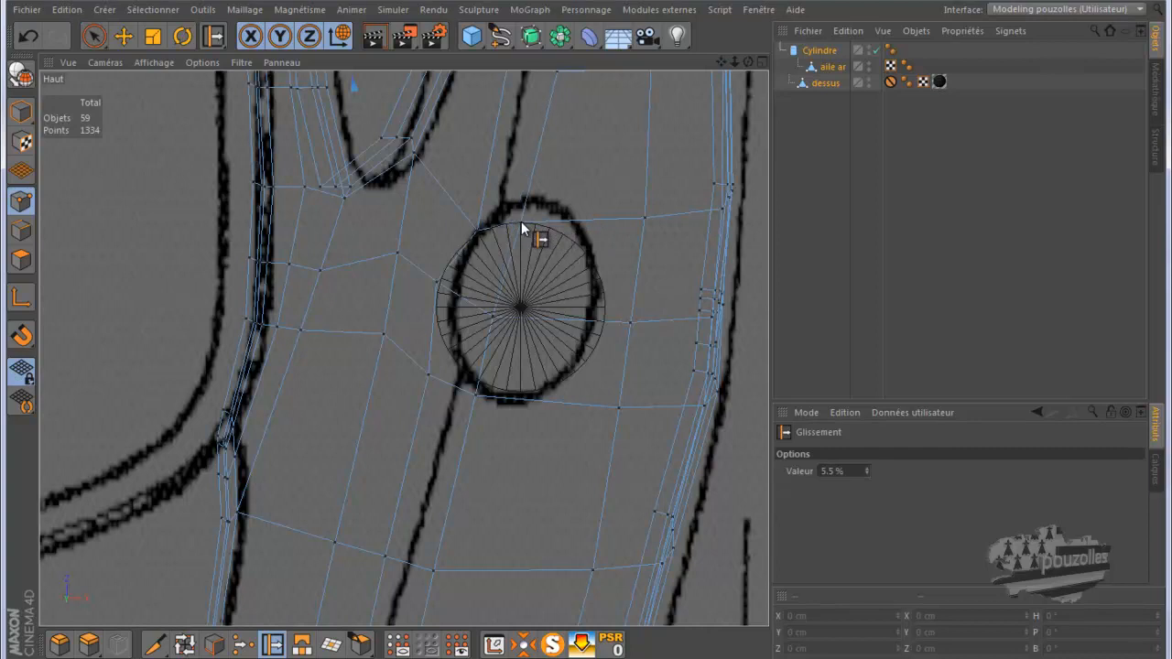
drag(497, 319, 523, 319)
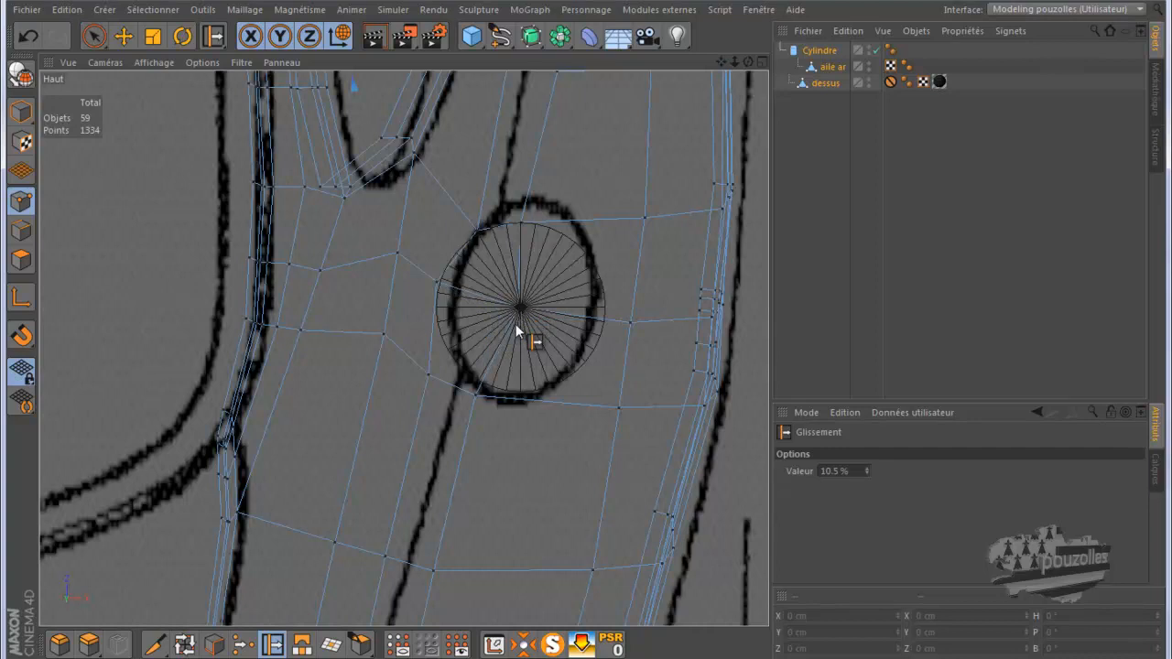
drag(446, 384, 484, 393)
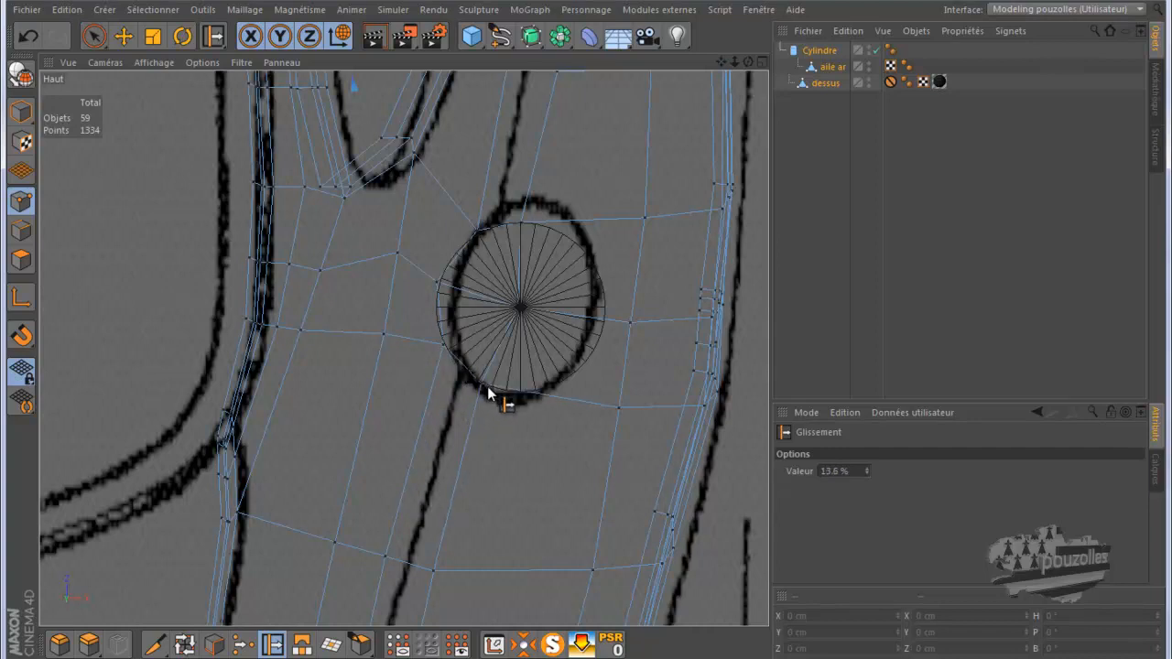
Step: Cut two loops into aile ar with the Knife, at about 57 % along the cylinder's outer side and about 47 % just ahead of it
scroll(495, 412, down, 8)
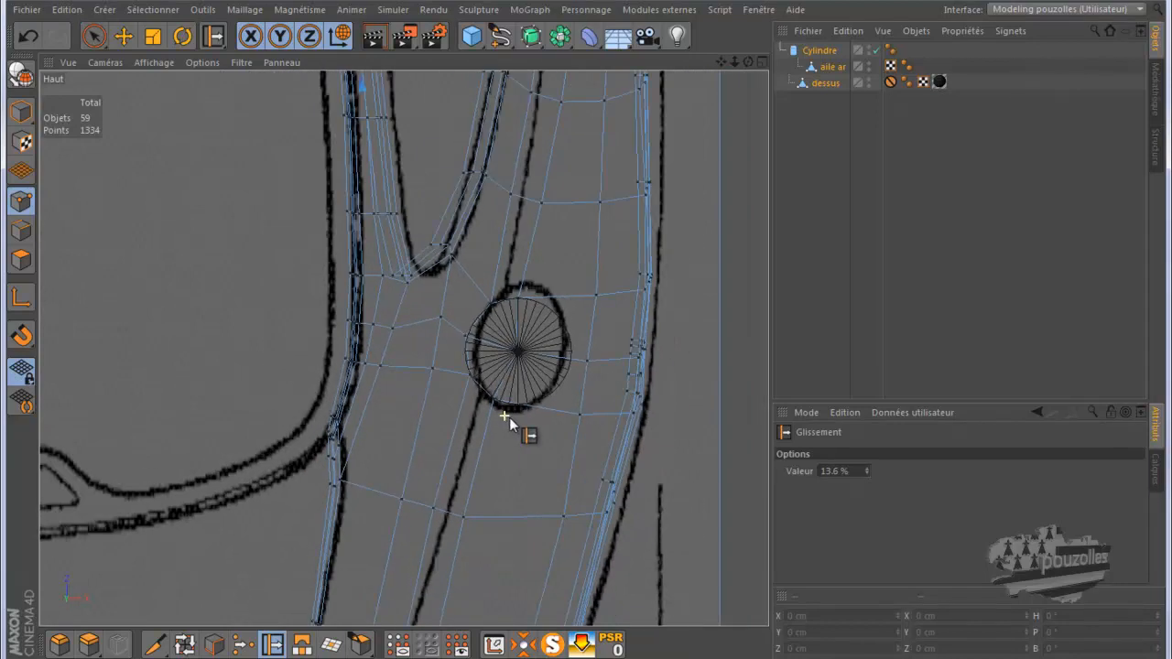
scroll(509, 419, down, 3)
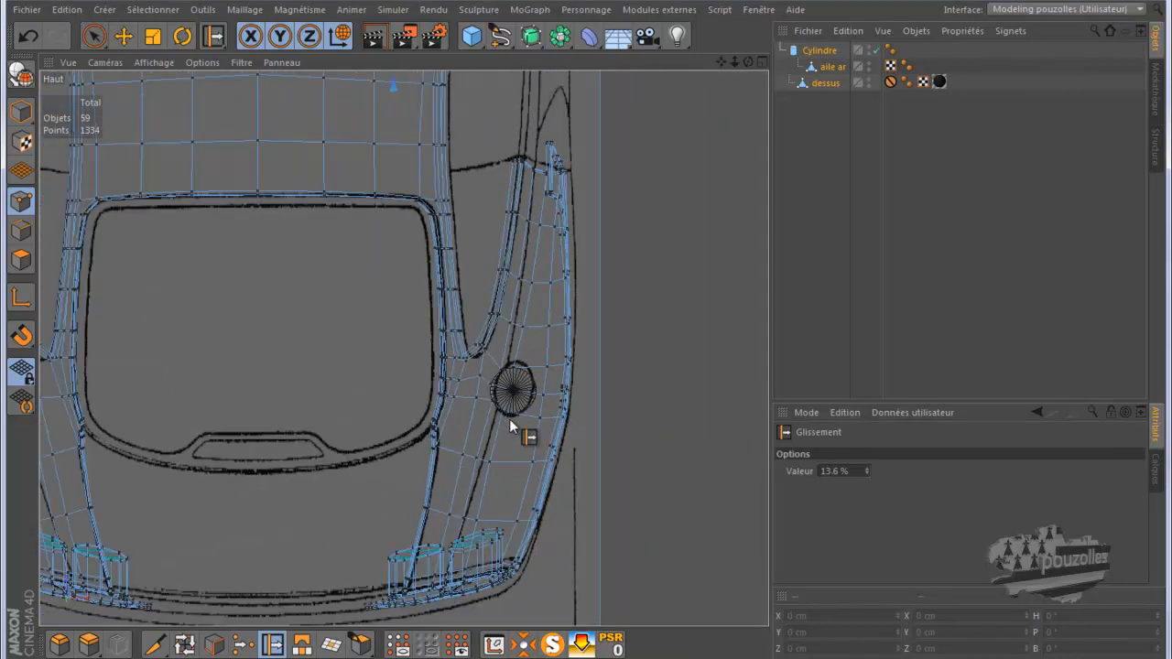
scroll(510, 427, up, 2)
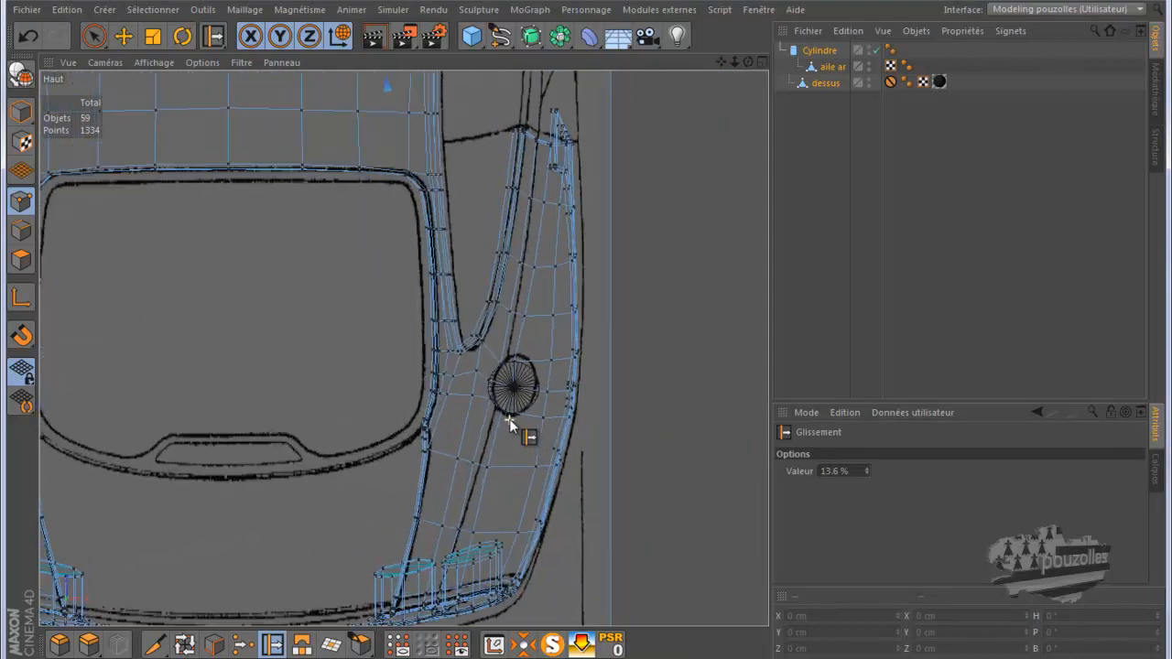
click(22, 231)
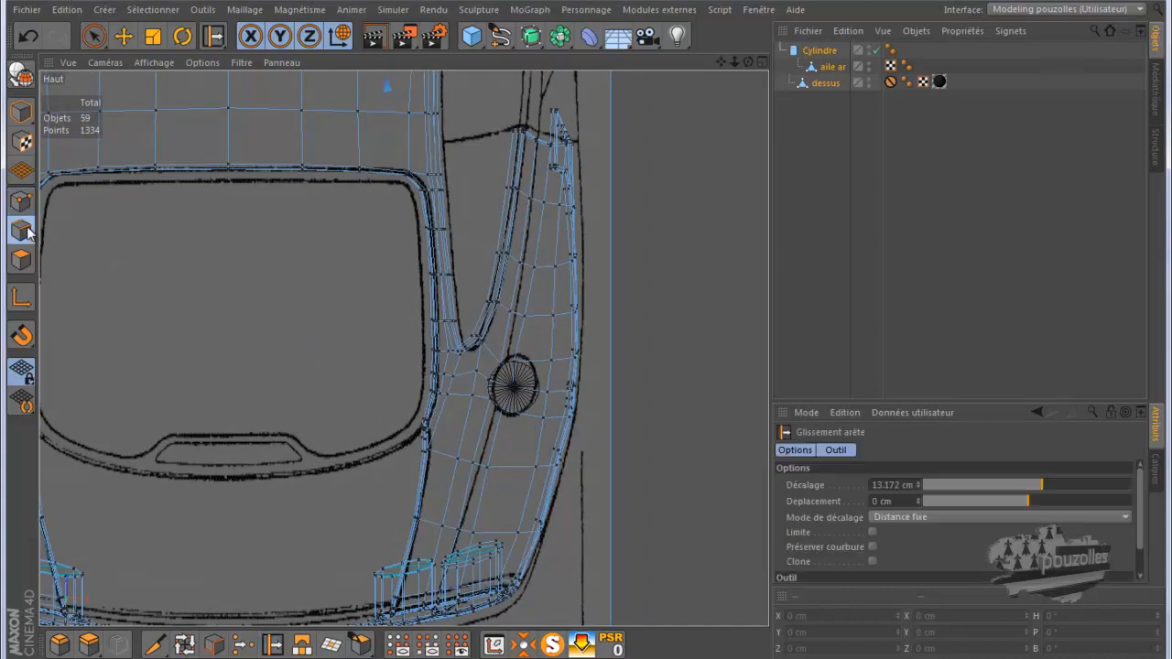
click(22, 202)
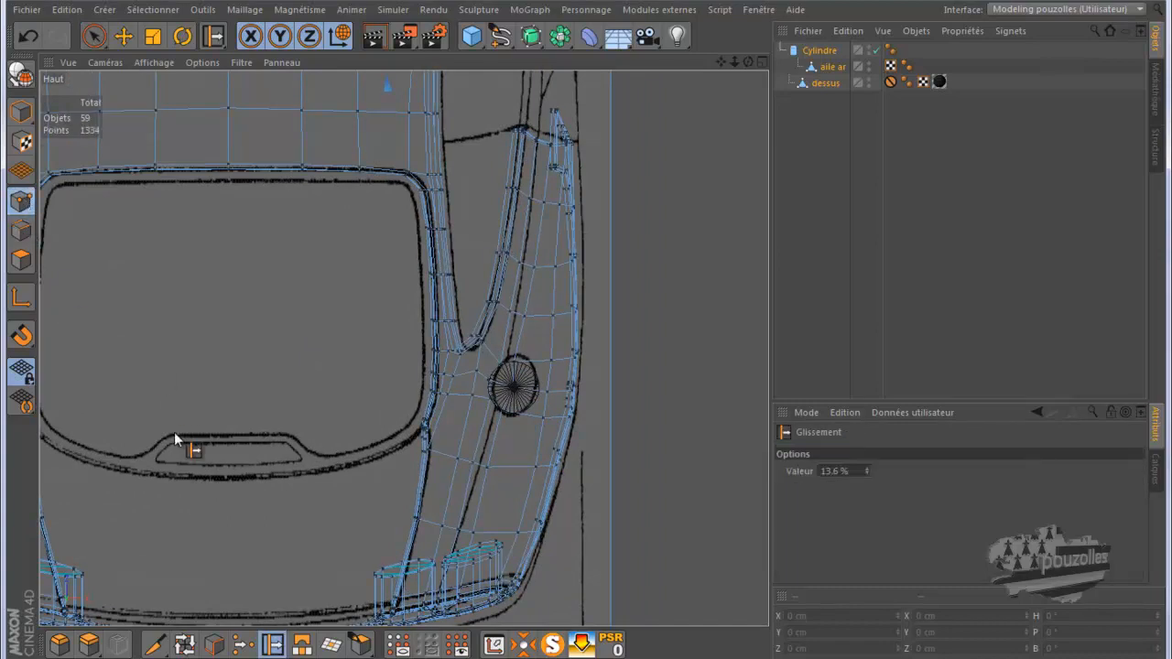
click(155, 644)
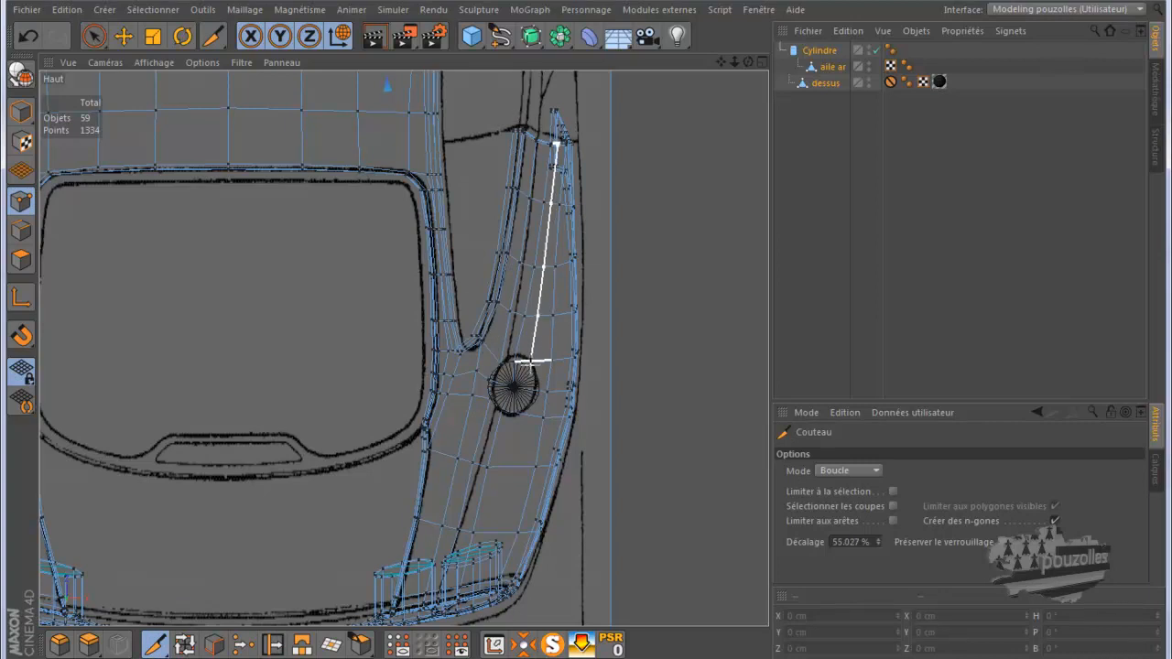
scroll(529, 362, up, 5)
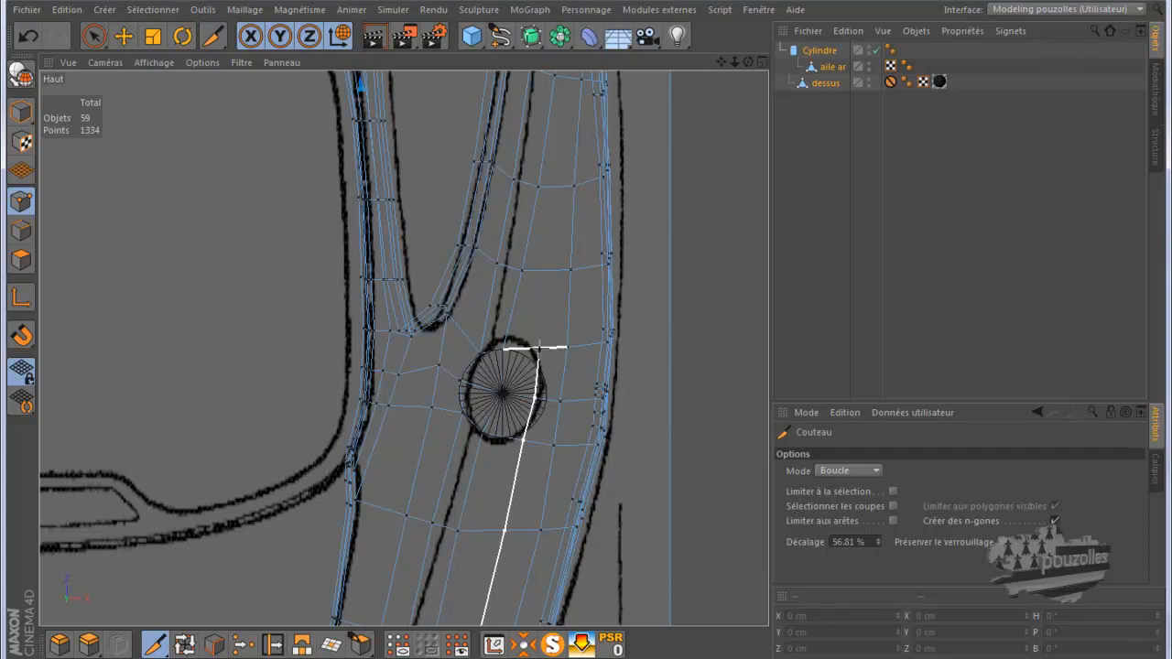
click(538, 346)
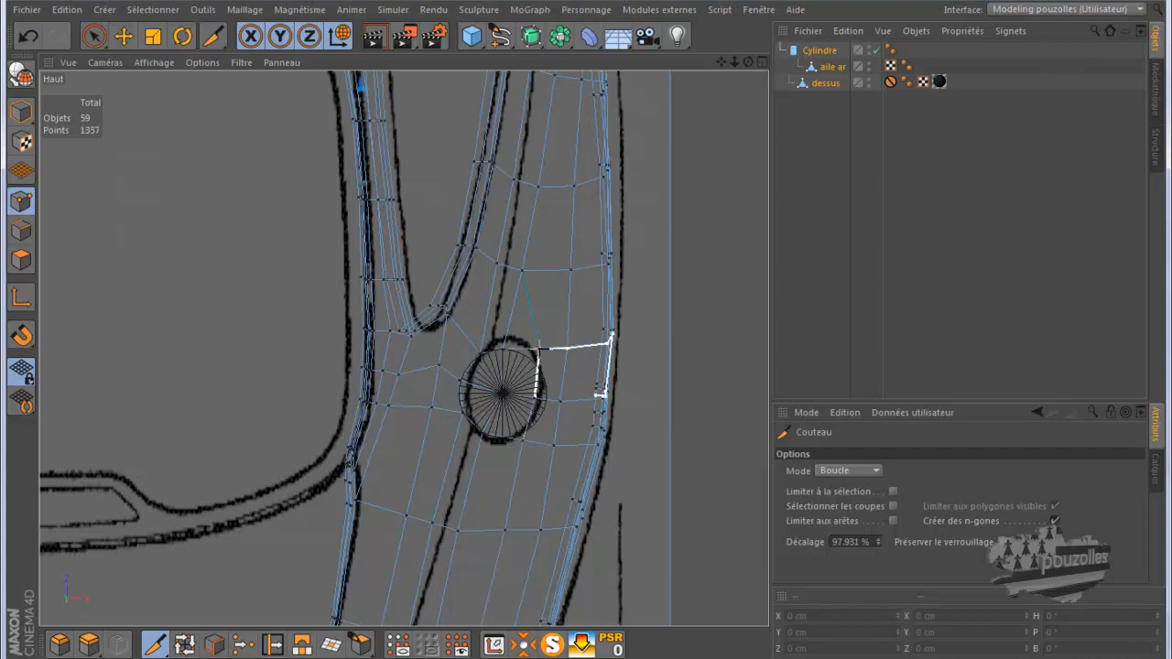
click(541, 346)
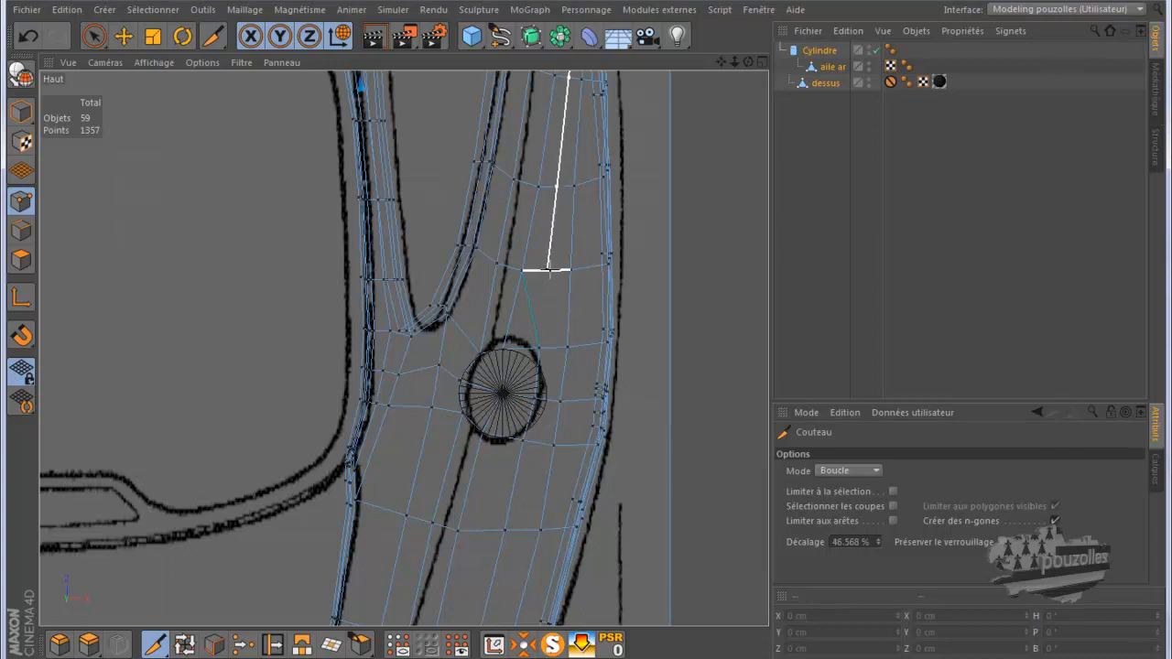
click(551, 271)
Step: Set the Knife to Ligne mode and cut an edge joining the ends of the two new loops ahead of the cylinder
click(840, 468)
click(838, 487)
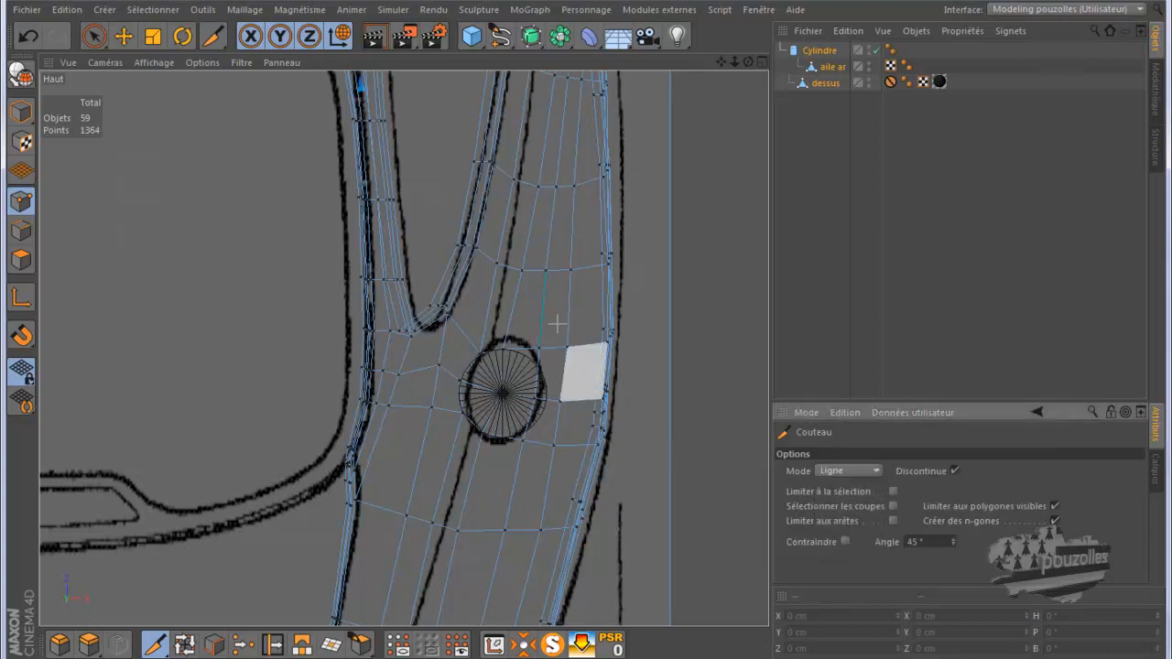
drag(546, 270, 539, 348)
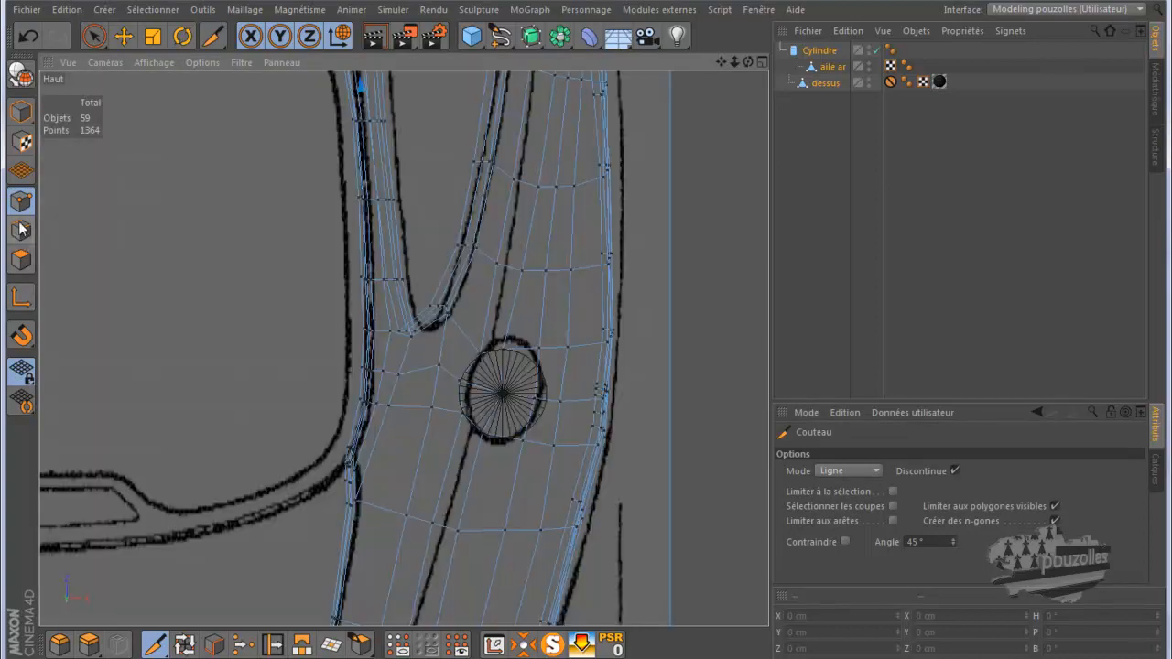
Step: Switch to edge mode and select the single new edge on the cylinder's outer side with the Move tool
click(21, 230)
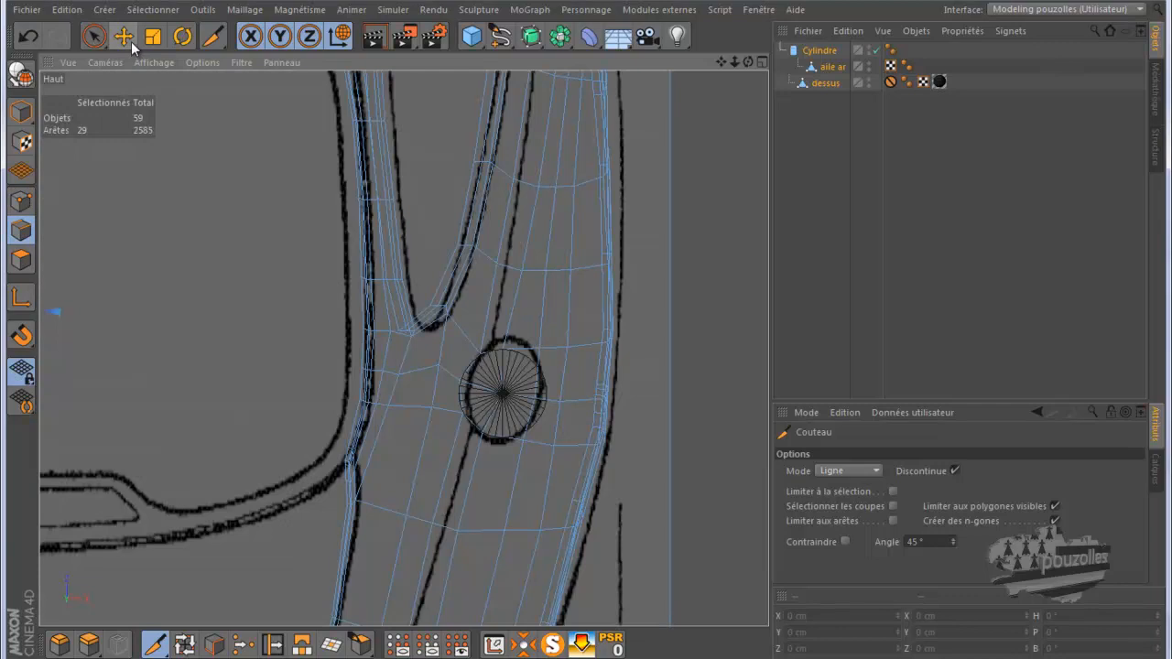
click(124, 36)
click(536, 380)
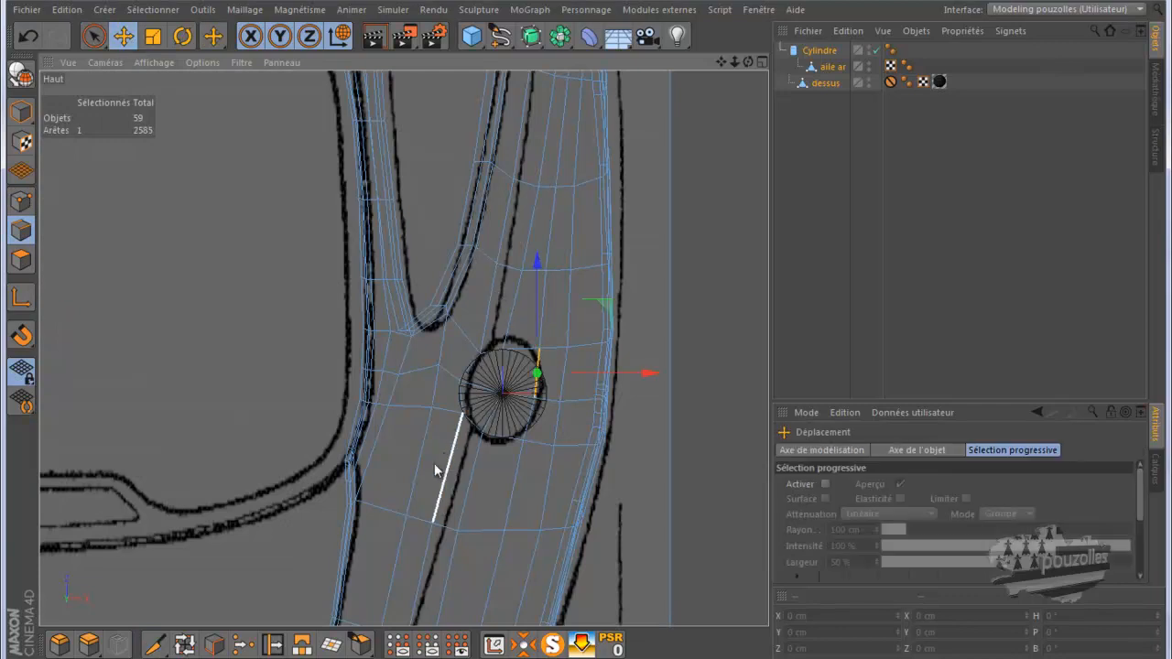
Step: Show the whole car in perspective and render the rear wing from behind, above the tail lights
middle_click(432, 463)
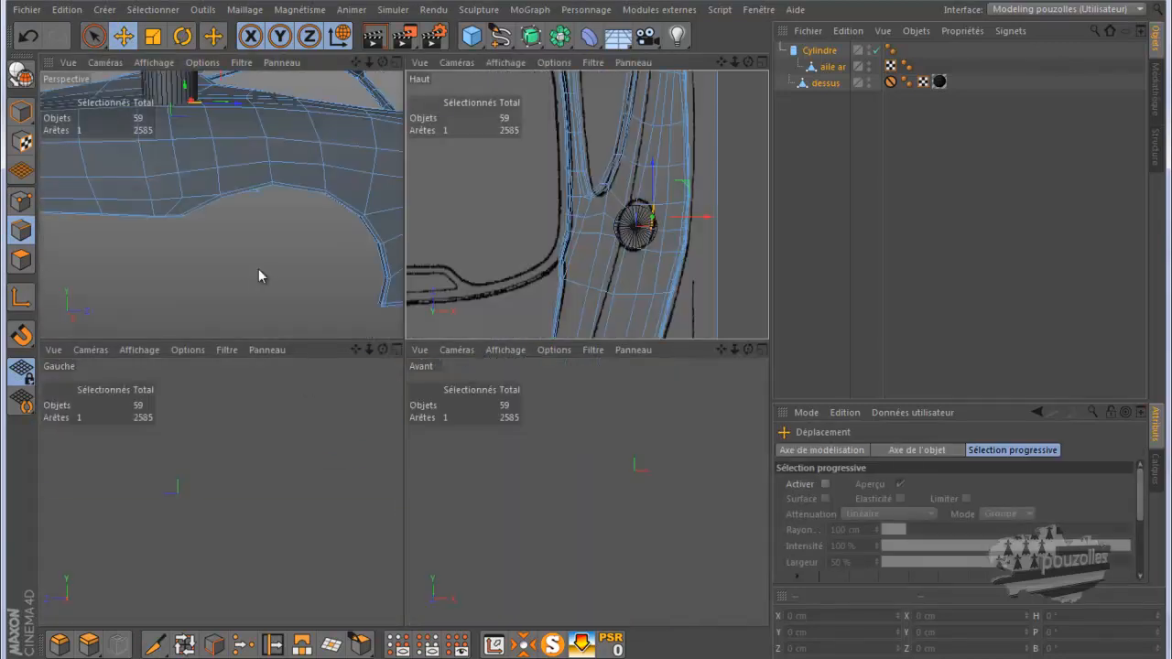
middle_click(254, 269)
scroll(395, 413, down, 5)
drag(748, 62, 587, 329)
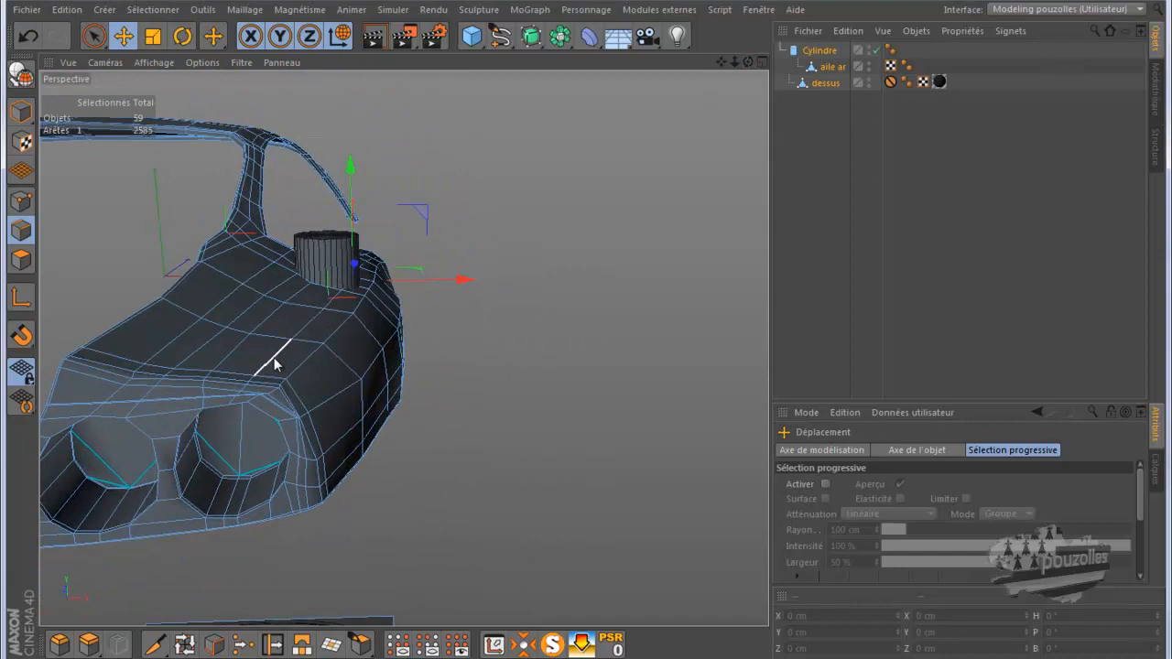
click(551, 646)
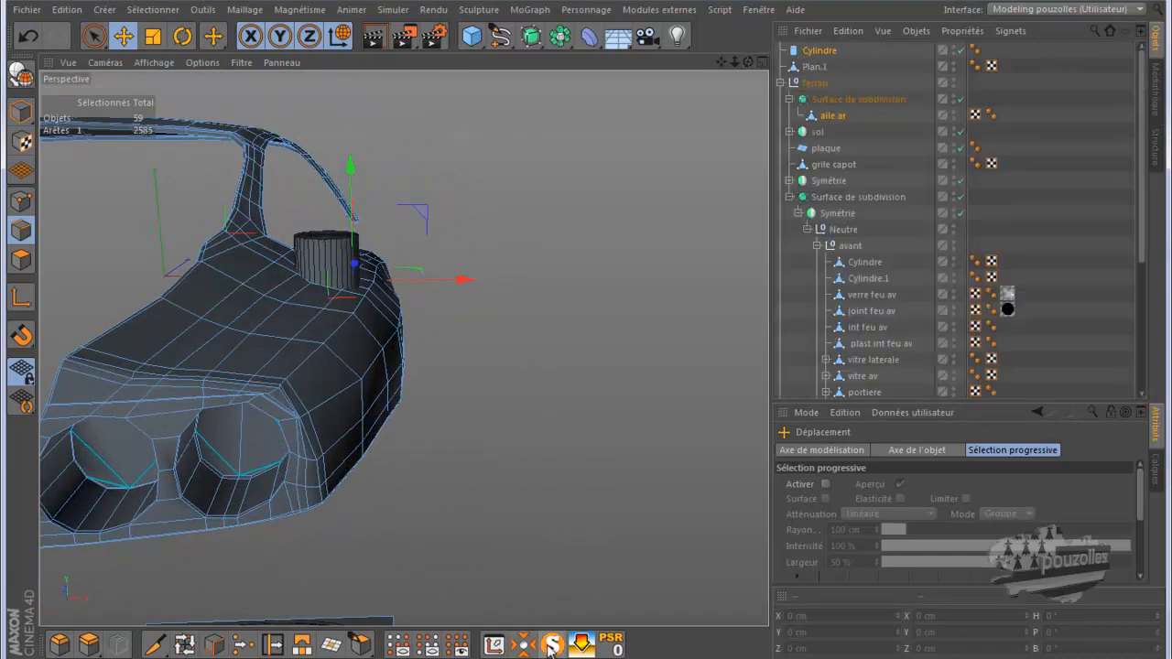
click(374, 36)
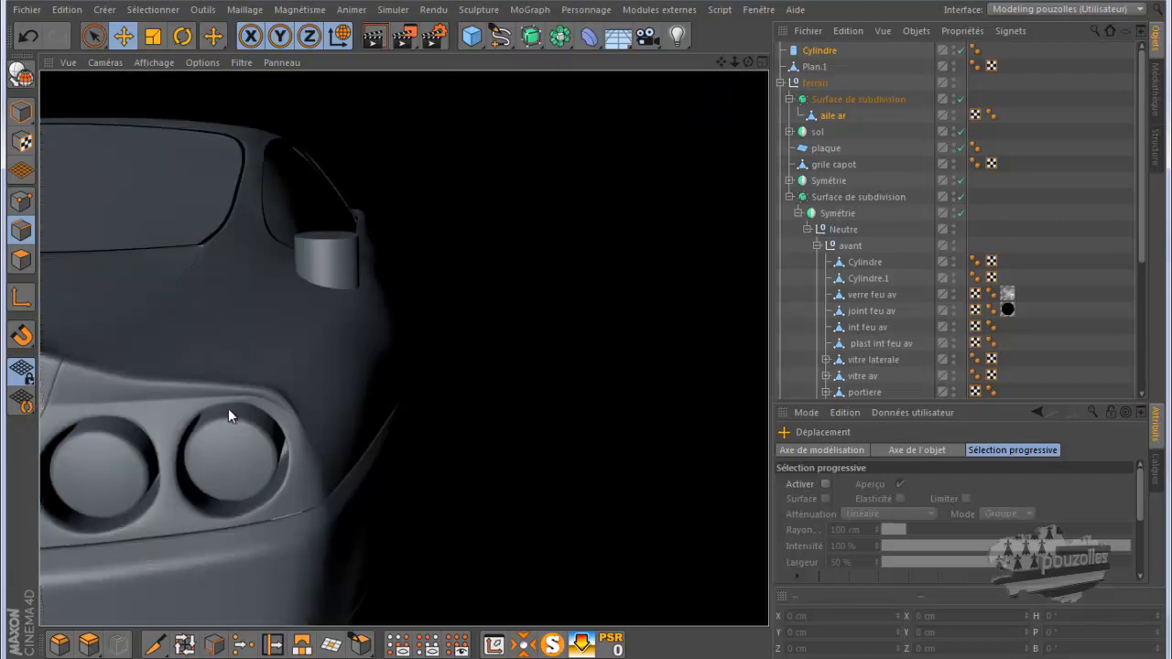
Step: Render the rear wing from the side to check its surface around the cylinder and next to the door
drag(747, 64, 585, 330)
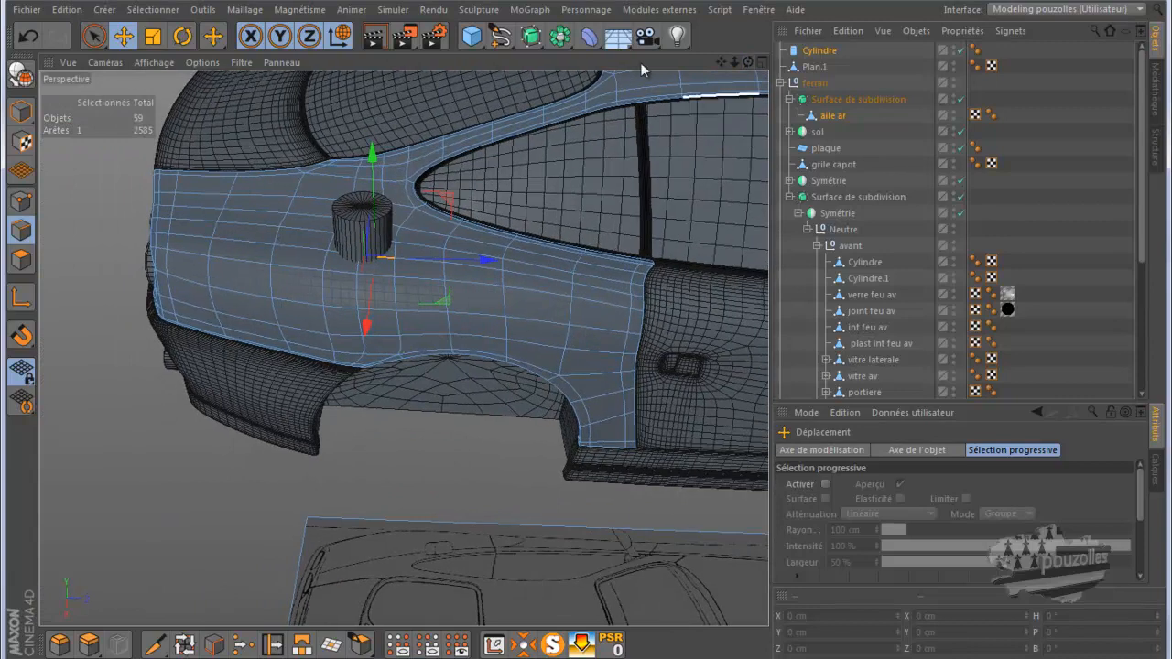
click(376, 42)
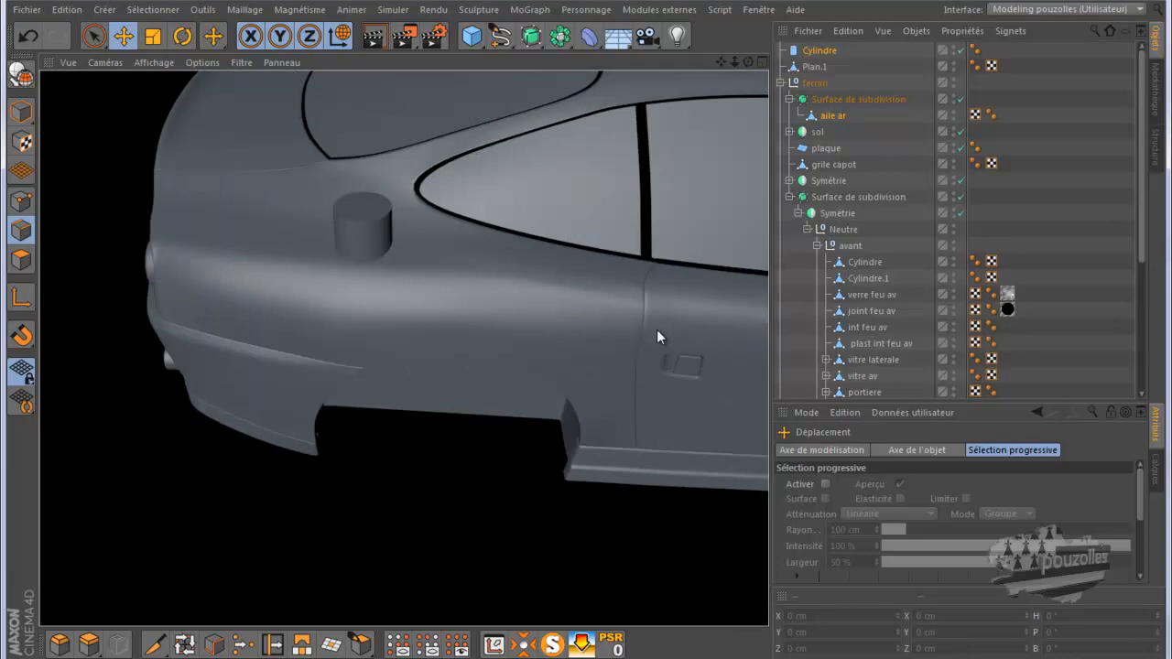
scroll(583, 336, up, 5)
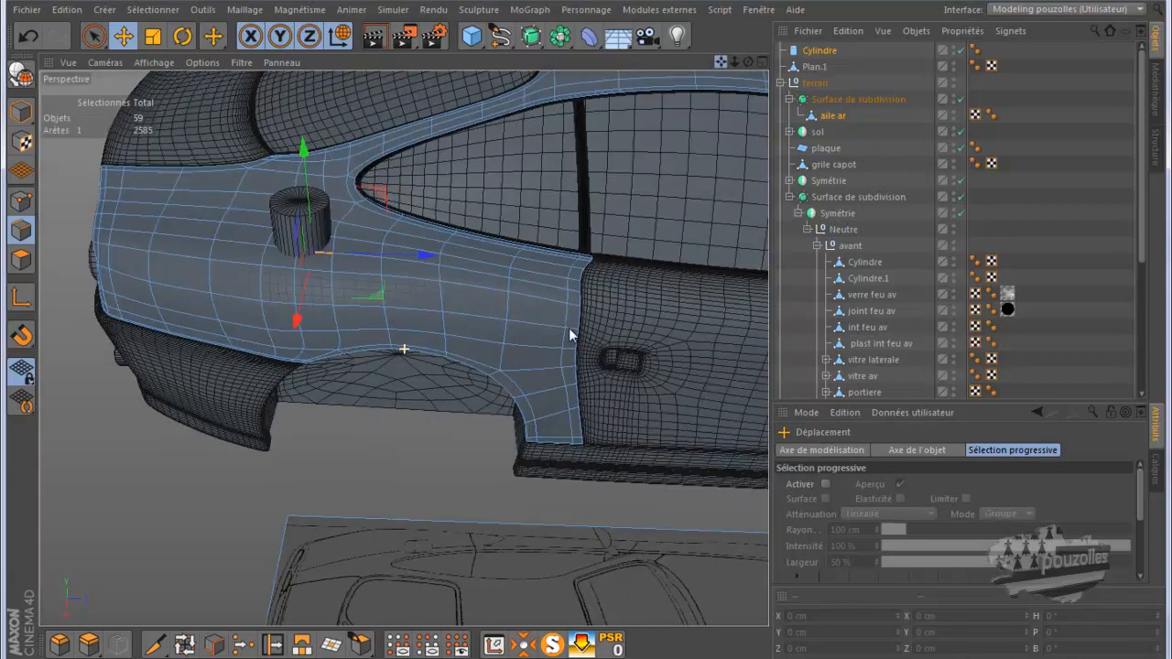
click(377, 38)
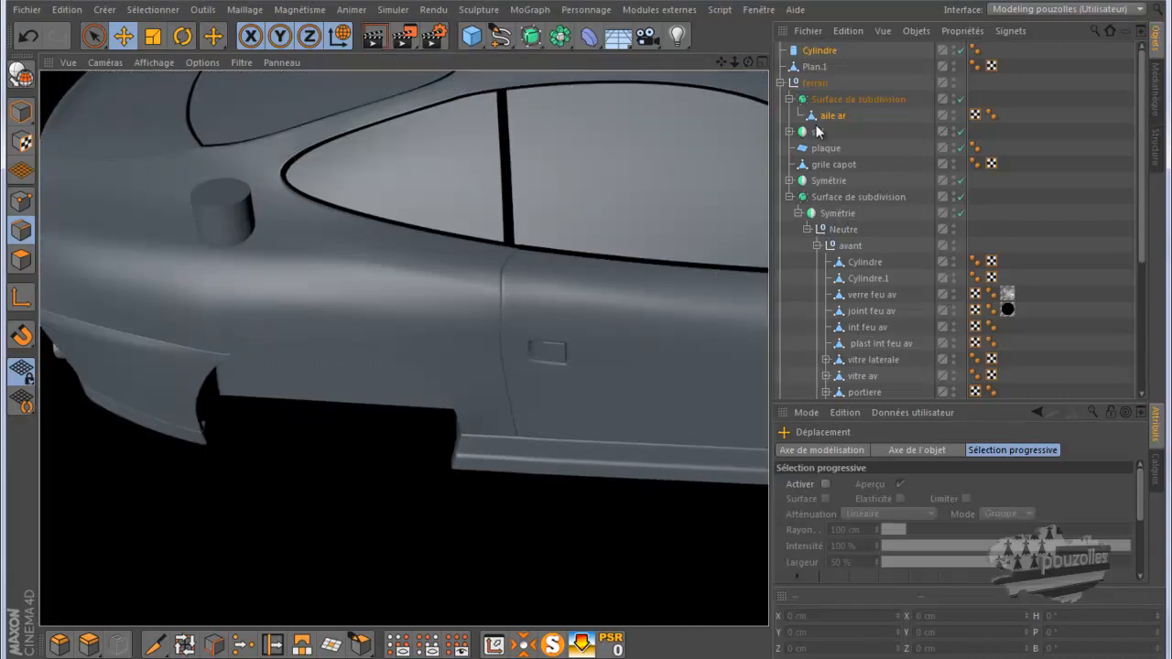
scroll(833, 138, down, 5)
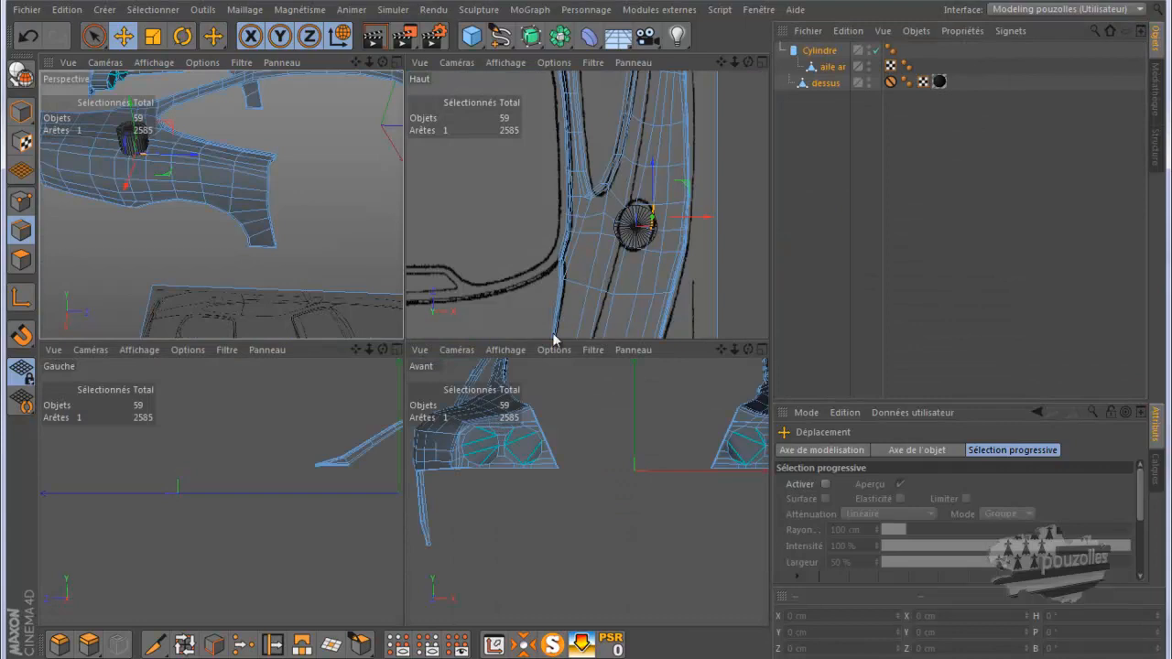
Step: In the top view, slide the wing points at the cylinder's front and outer side onto its circular outline
middle_click(572, 294)
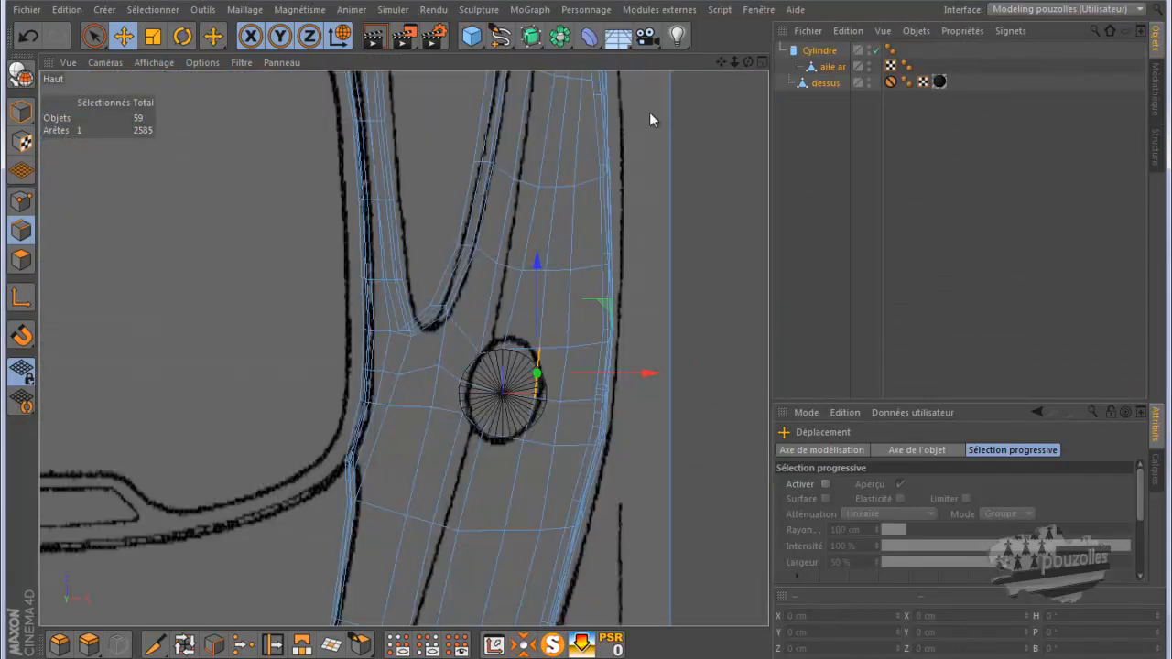
click(22, 201)
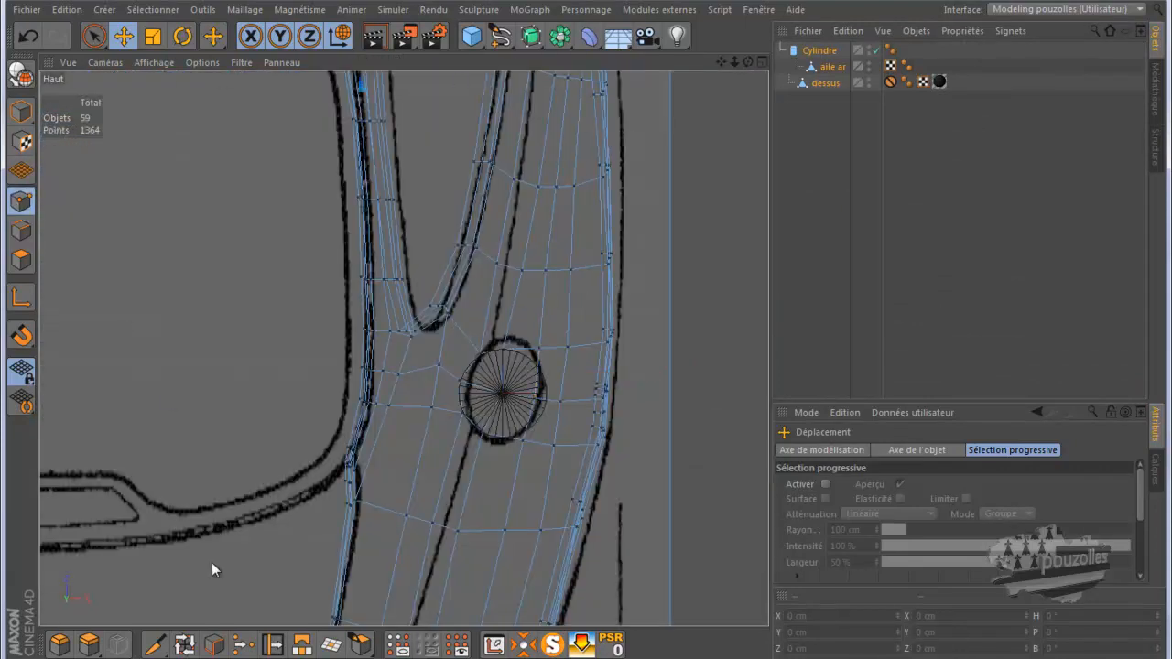
click(272, 645)
scroll(538, 369, up, 2)
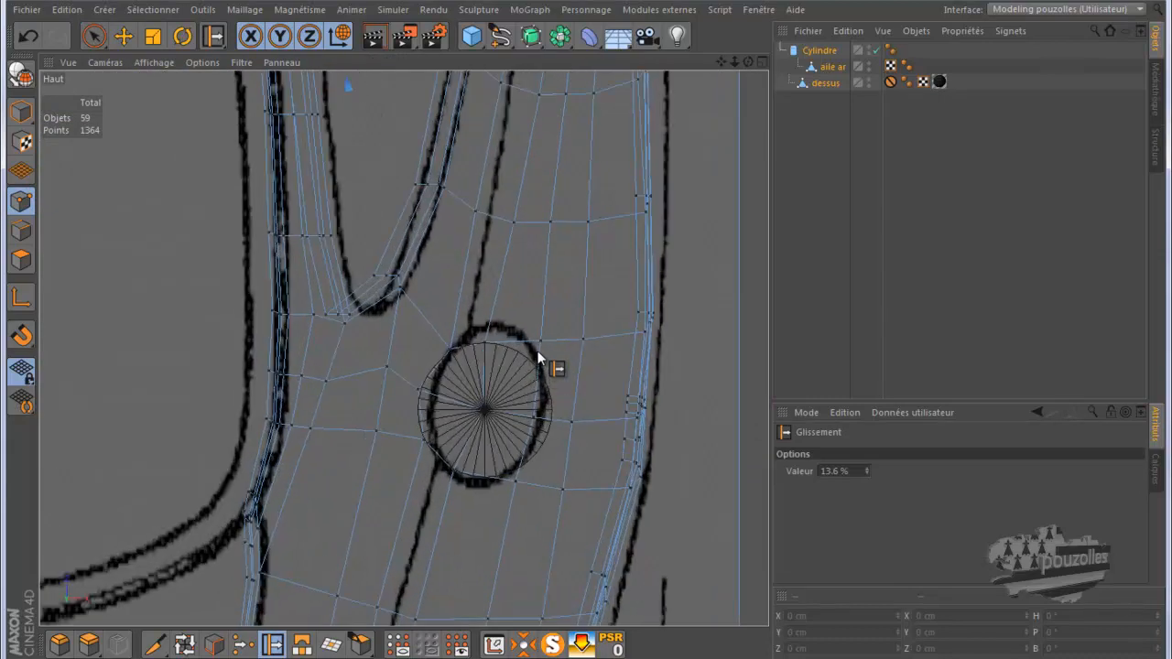
drag(540, 342, 539, 364)
drag(532, 416, 525, 476)
drag(485, 345, 498, 345)
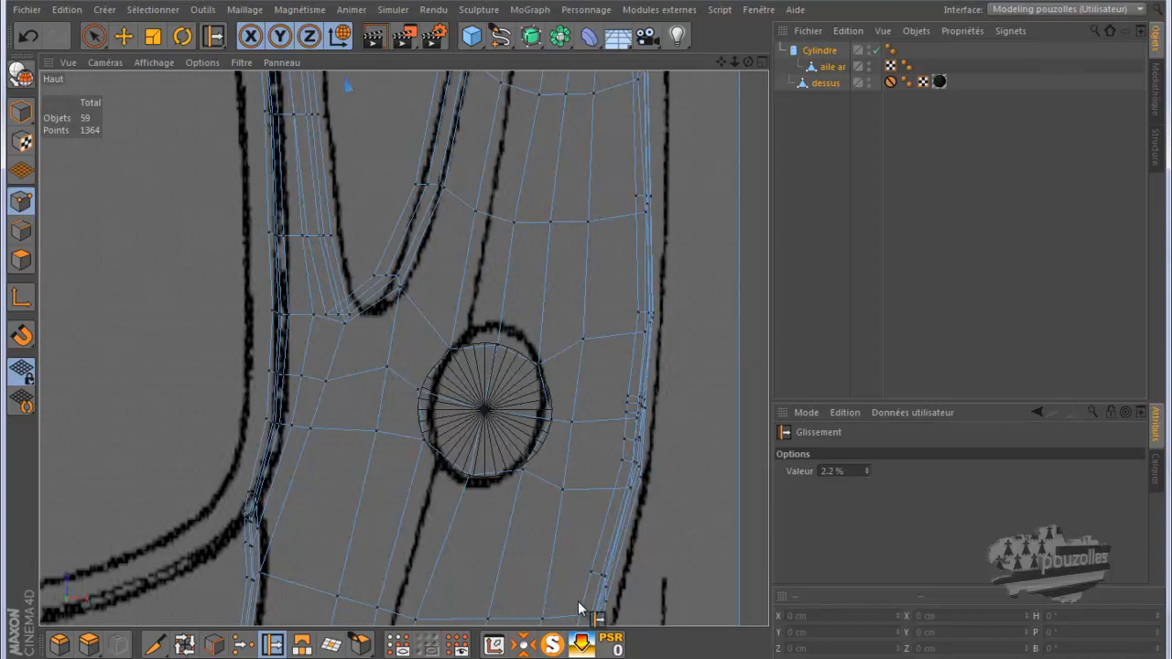
Step: Switch to polygon mode and select the four wing polygons inside the cylinder's outline with the selection brush
click(552, 645)
click(552, 645)
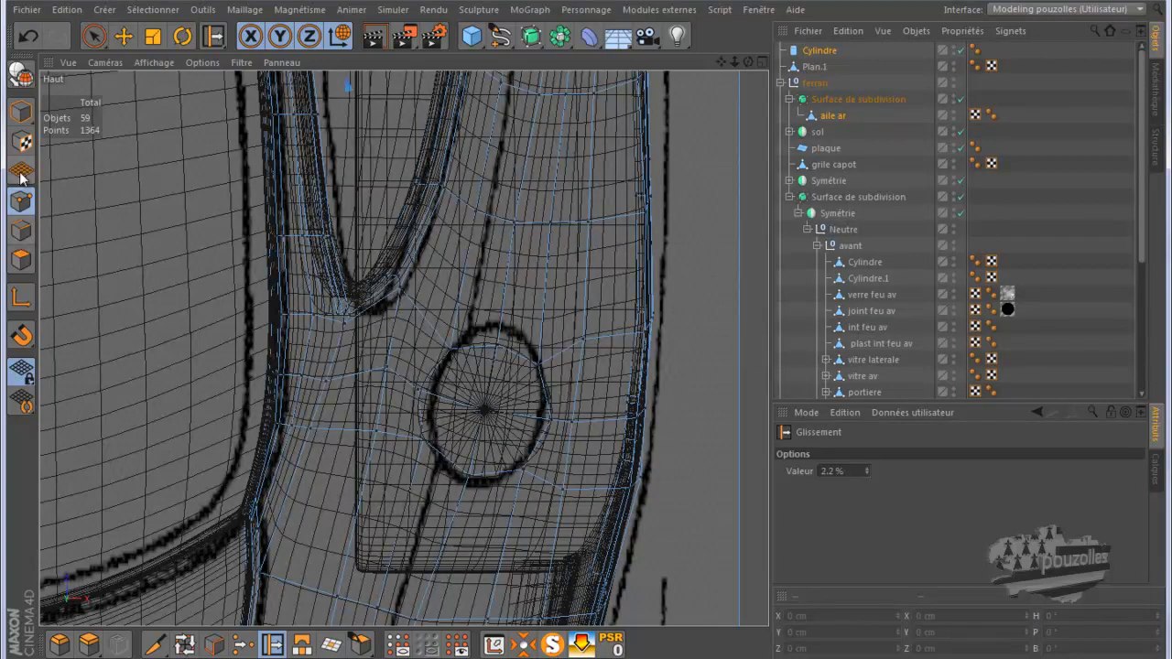
click(21, 260)
click(94, 36)
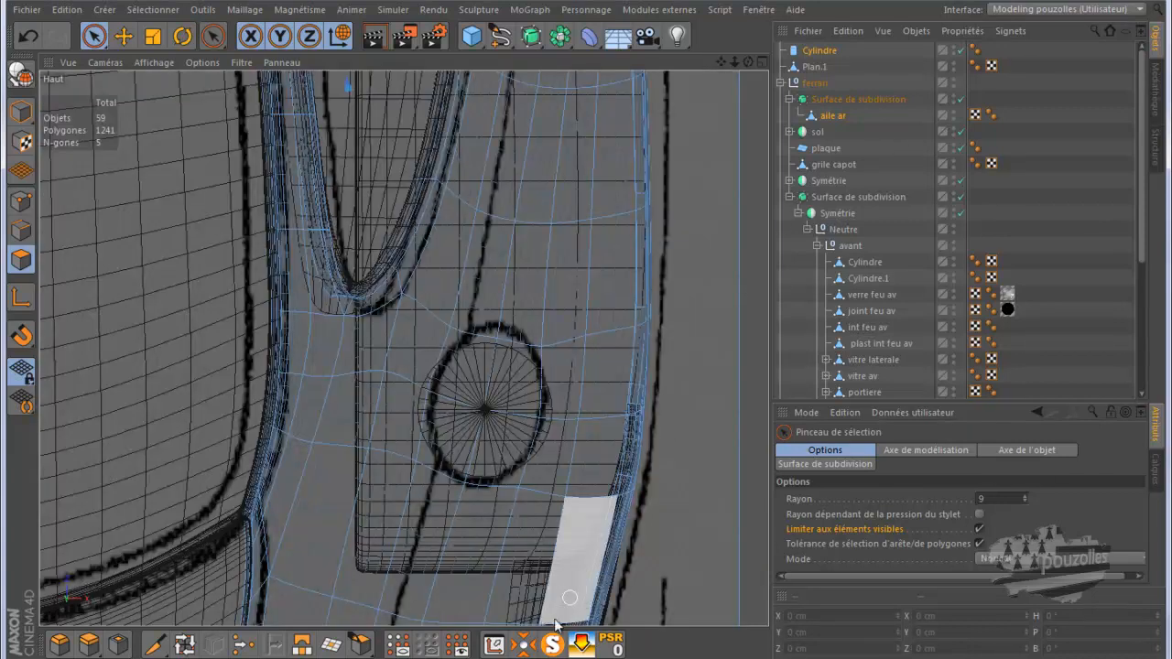
click(552, 646)
mouse_move(473, 406)
mouse_down()
mouse_move(501, 409)
mouse_move(495, 434)
mouse_up()
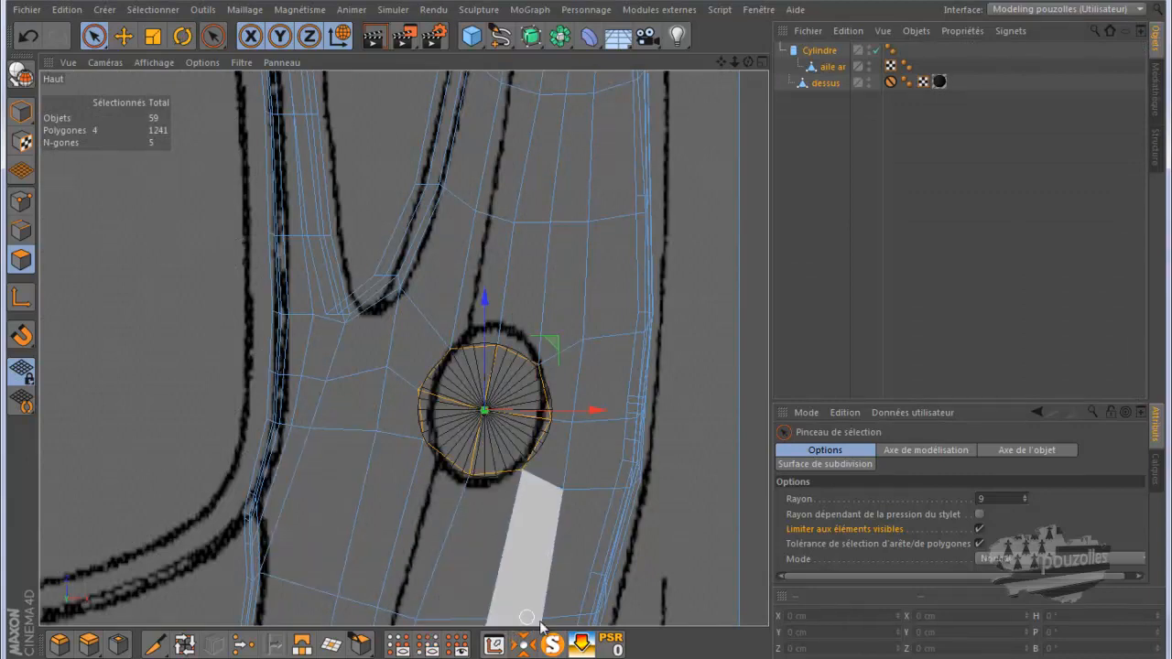
Step: Show the whole car in perspective and hide the guide cylinder to inspect the four selected wing polygons
click(555, 646)
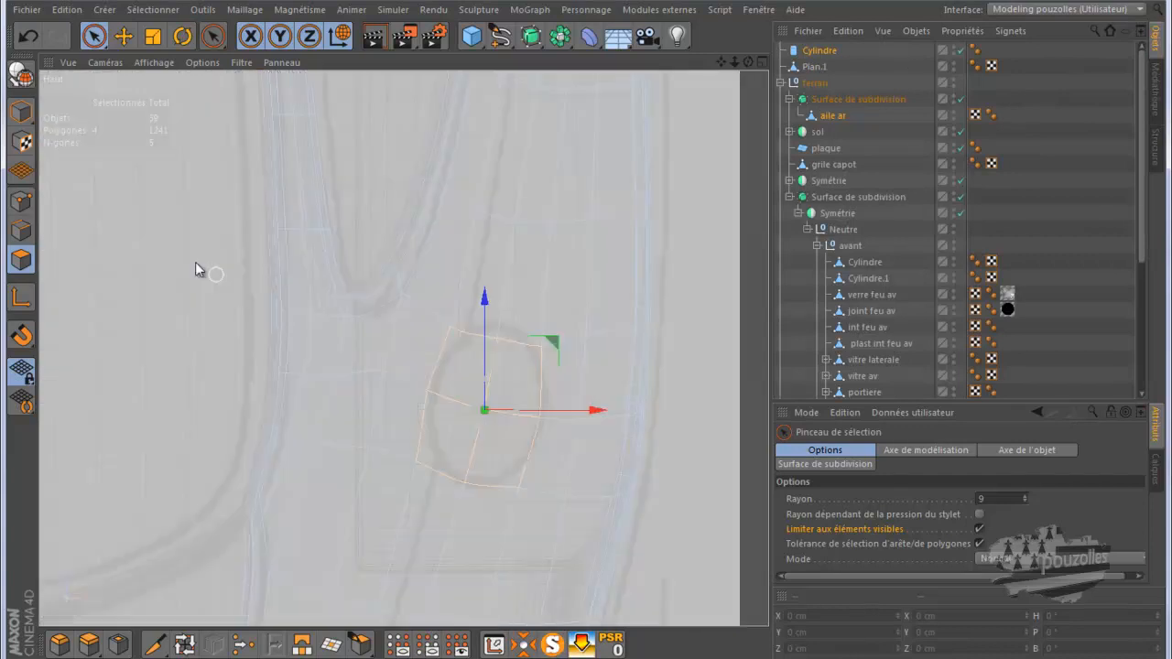
middle_click(182, 256)
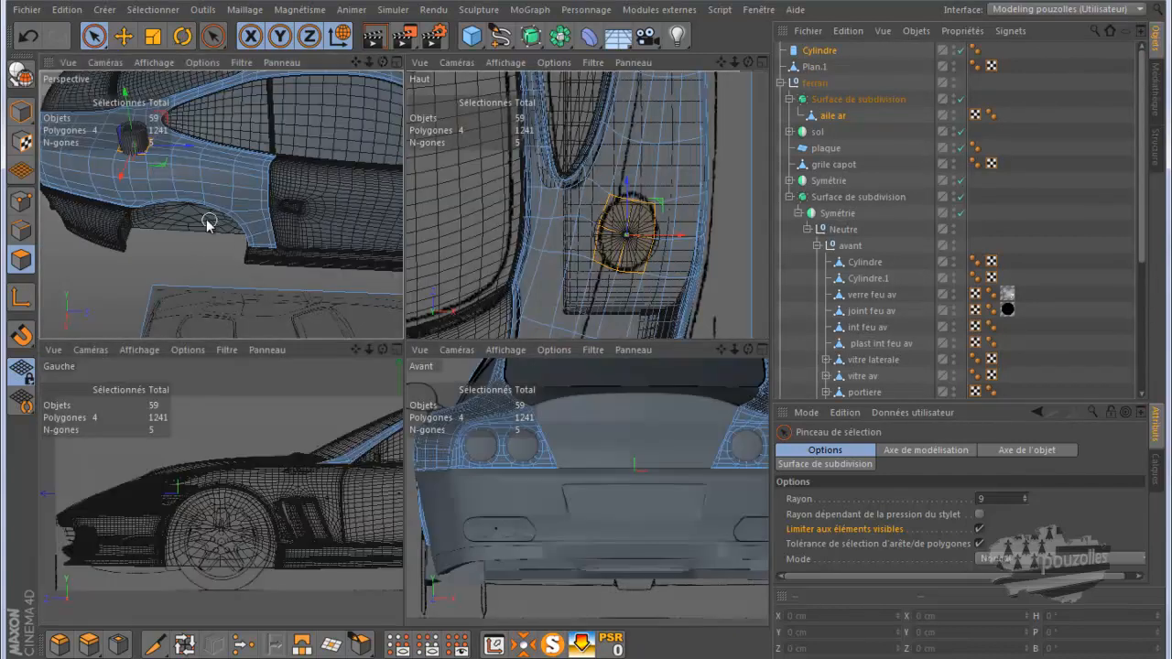
middle_click(208, 224)
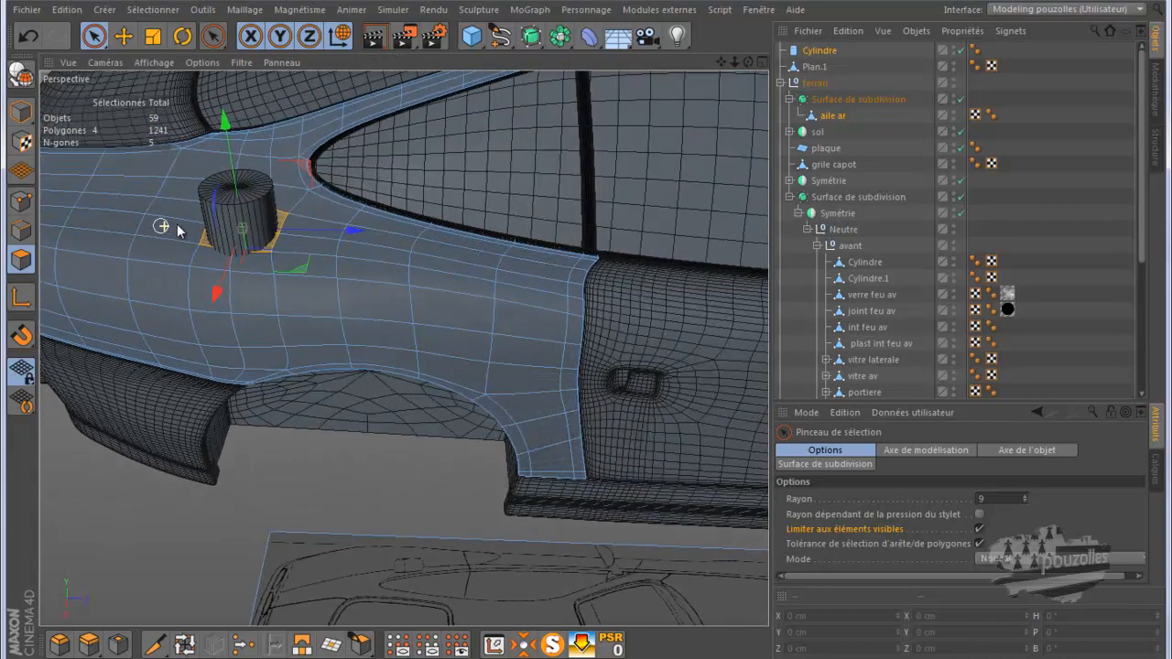
scroll(178, 227, up, 3)
mouse_move(748, 61)
mouse_down()
mouse_move(596, 339)
mouse_move(588, 329)
mouse_move(602, 320)
mouse_move(586, 335)
mouse_up()
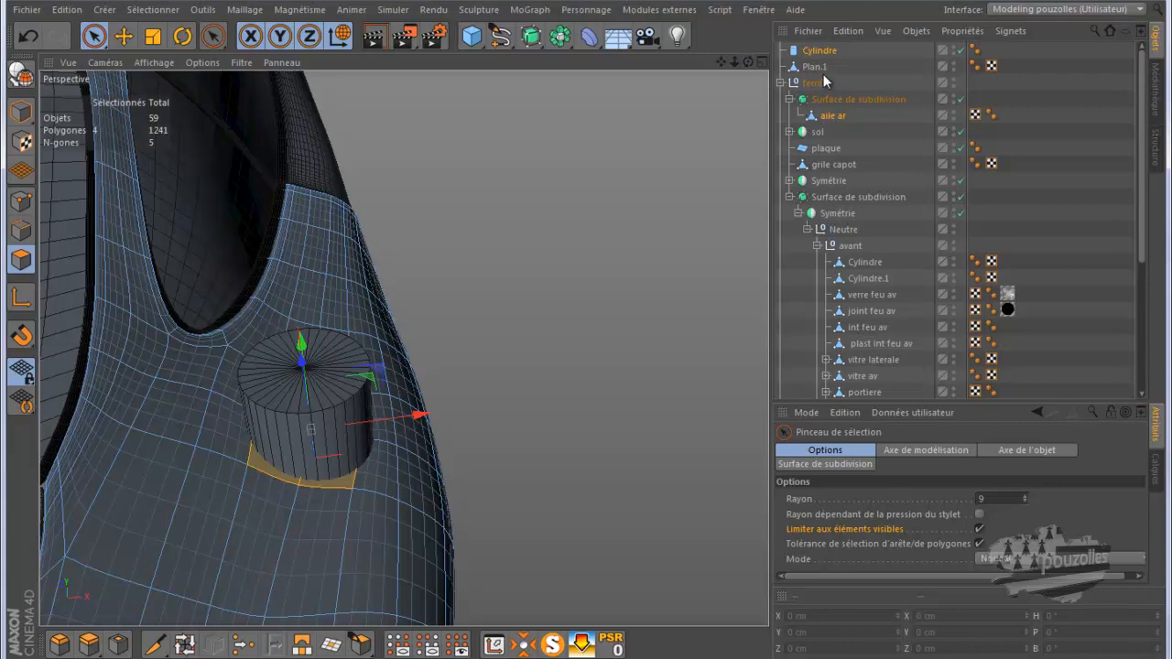
click(960, 52)
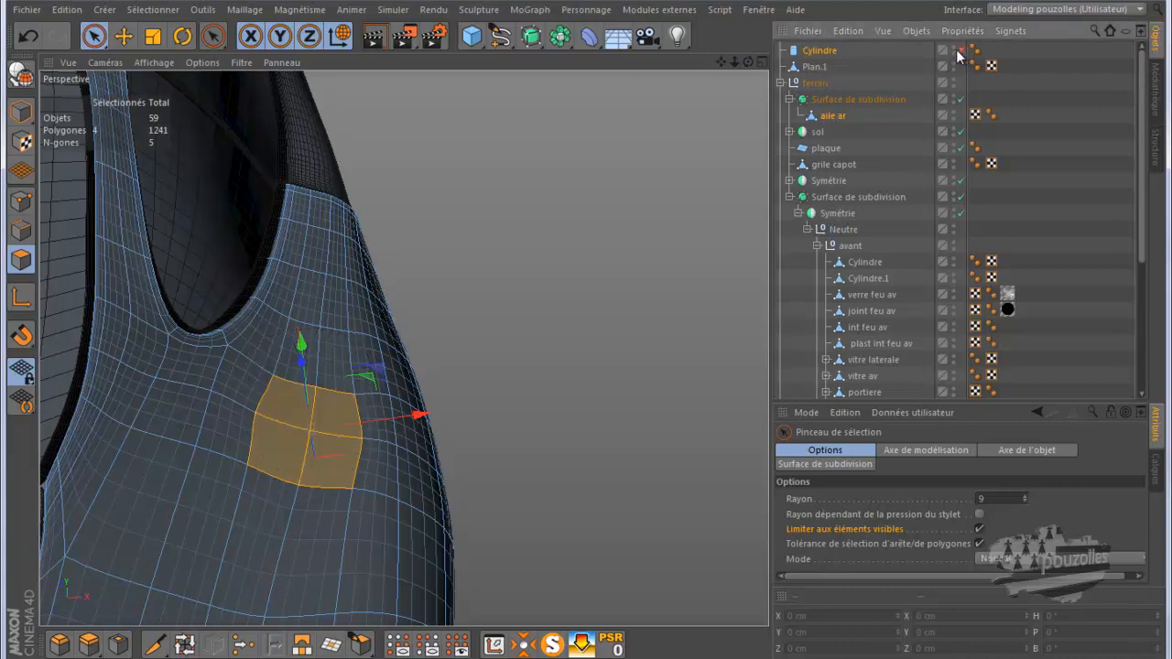
drag(748, 61, 586, 331)
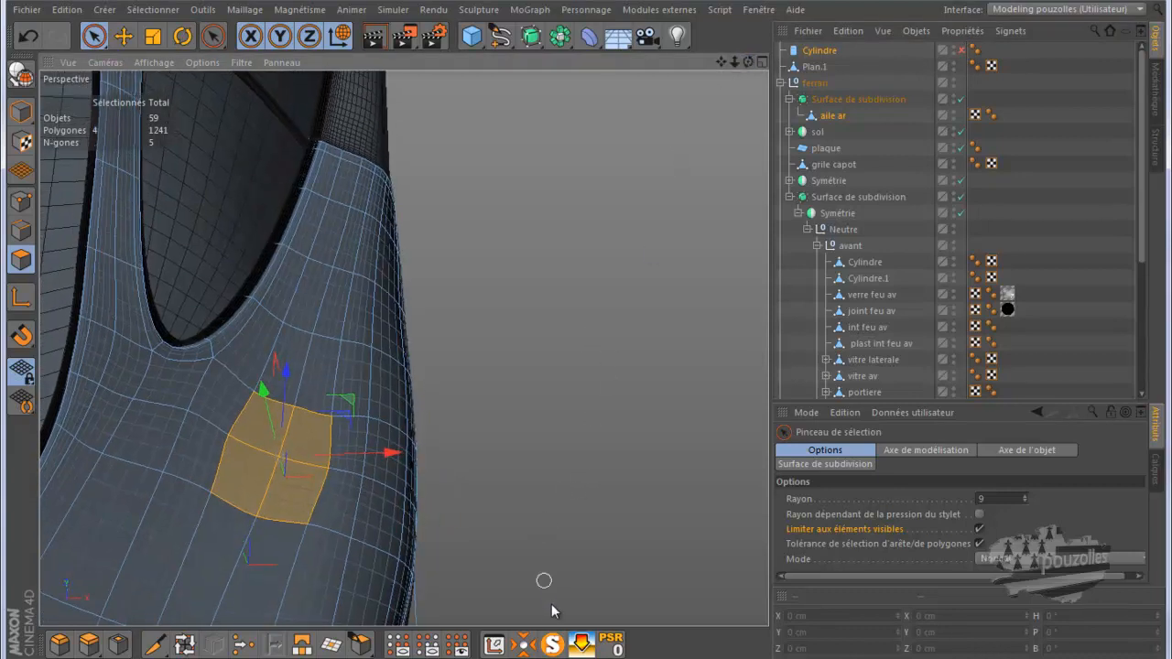
Step: Isolate the rear wing, make only "aile ar" active, and extrude the four selected polygons about 45 cm downward
click(551, 645)
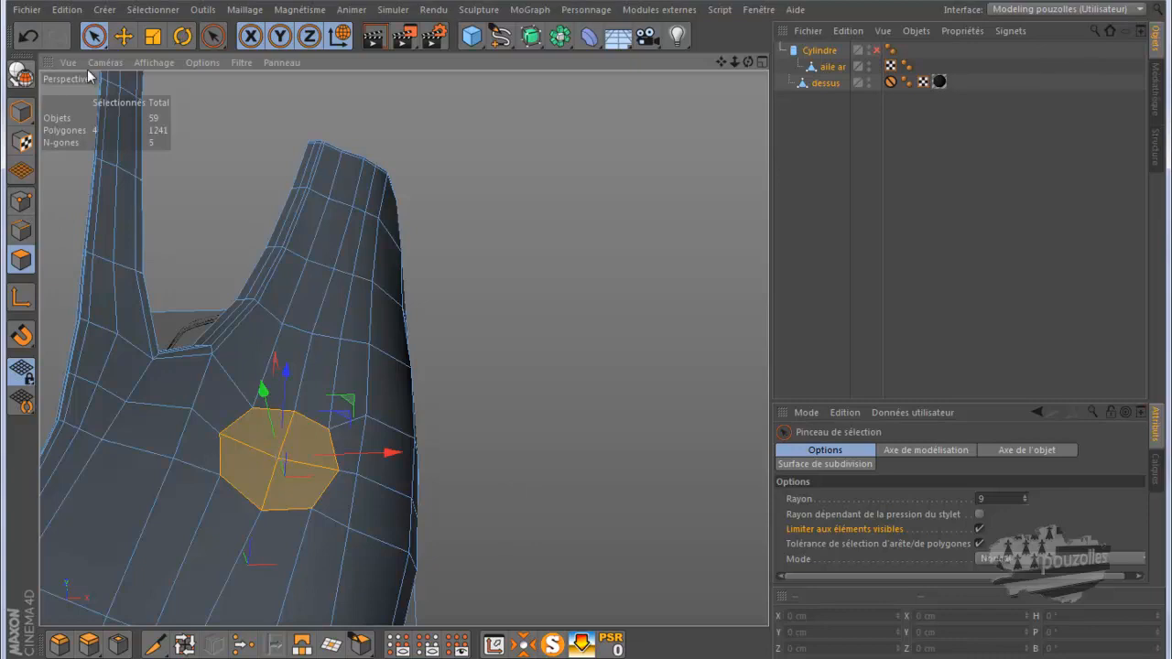
click(830, 69)
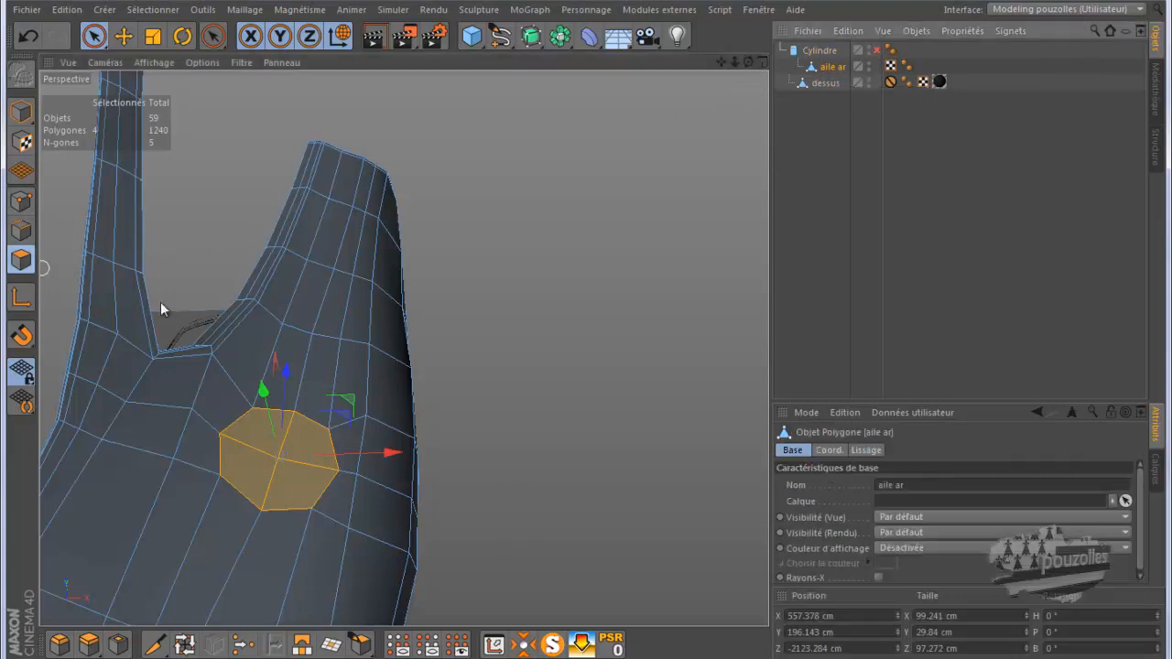
drag(749, 63, 587, 332)
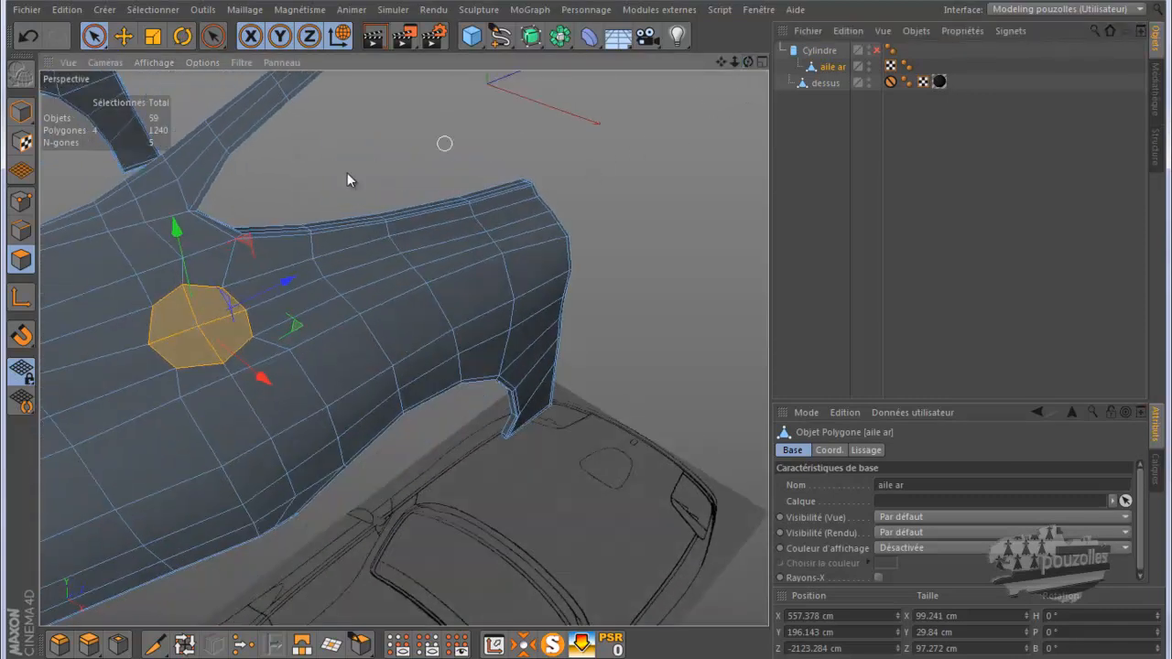
ctrl+drag(179, 235, 189, 268)
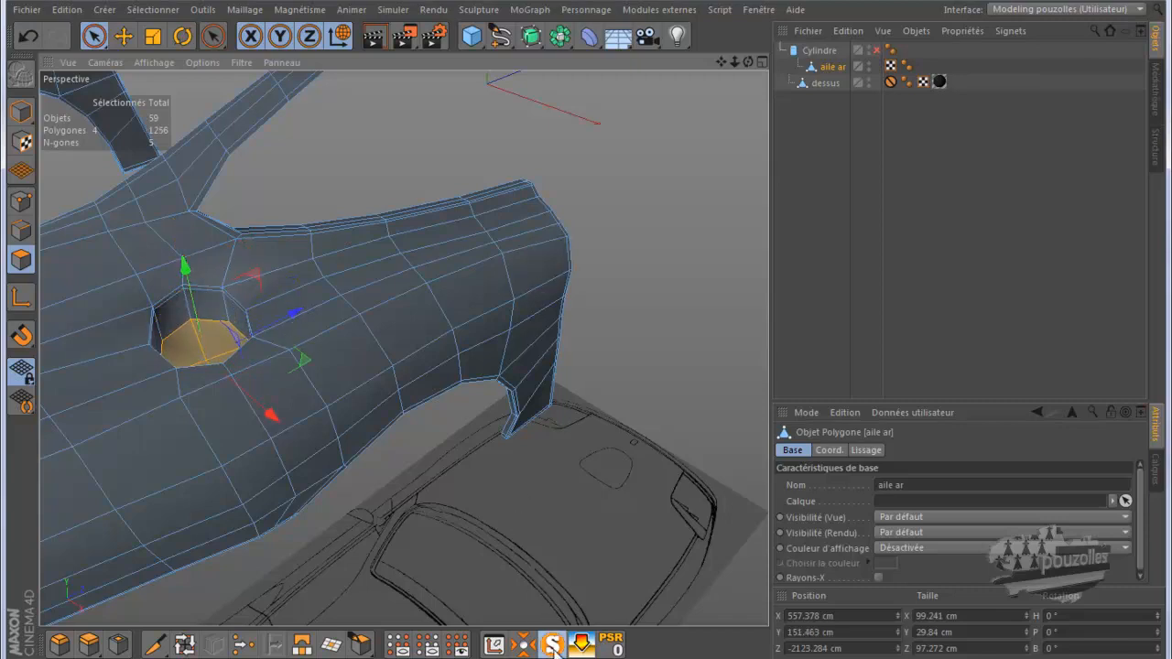
Step: Show the whole car again and disable the guide cylinder to expose the smoothed recess in the wing
click(552, 645)
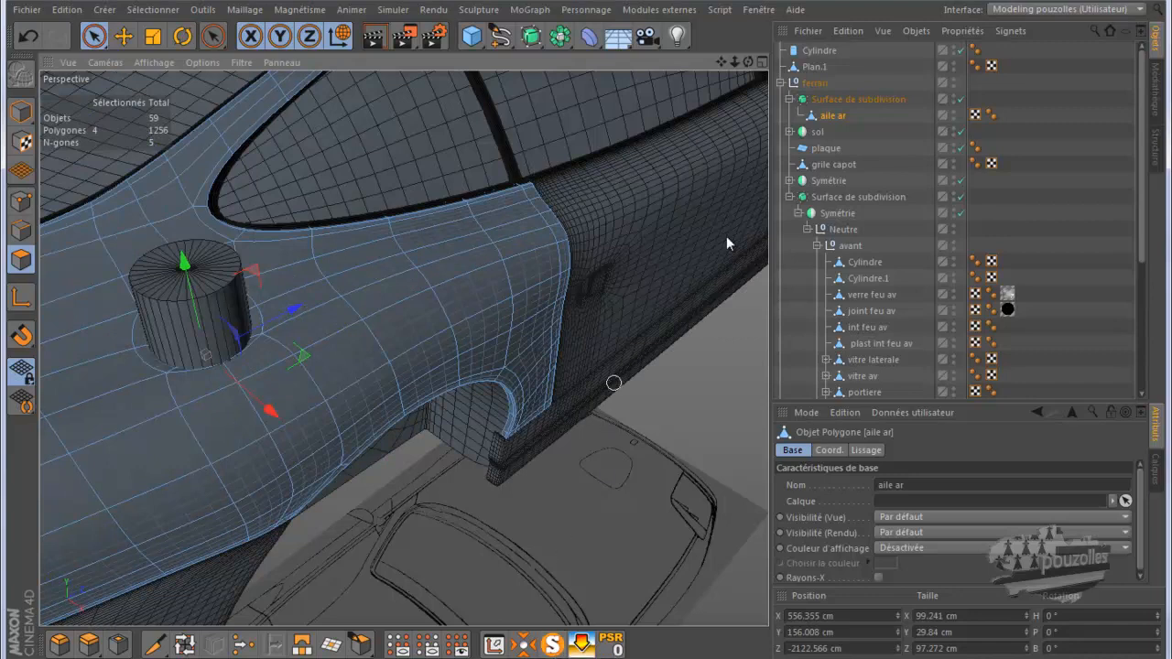
click(959, 52)
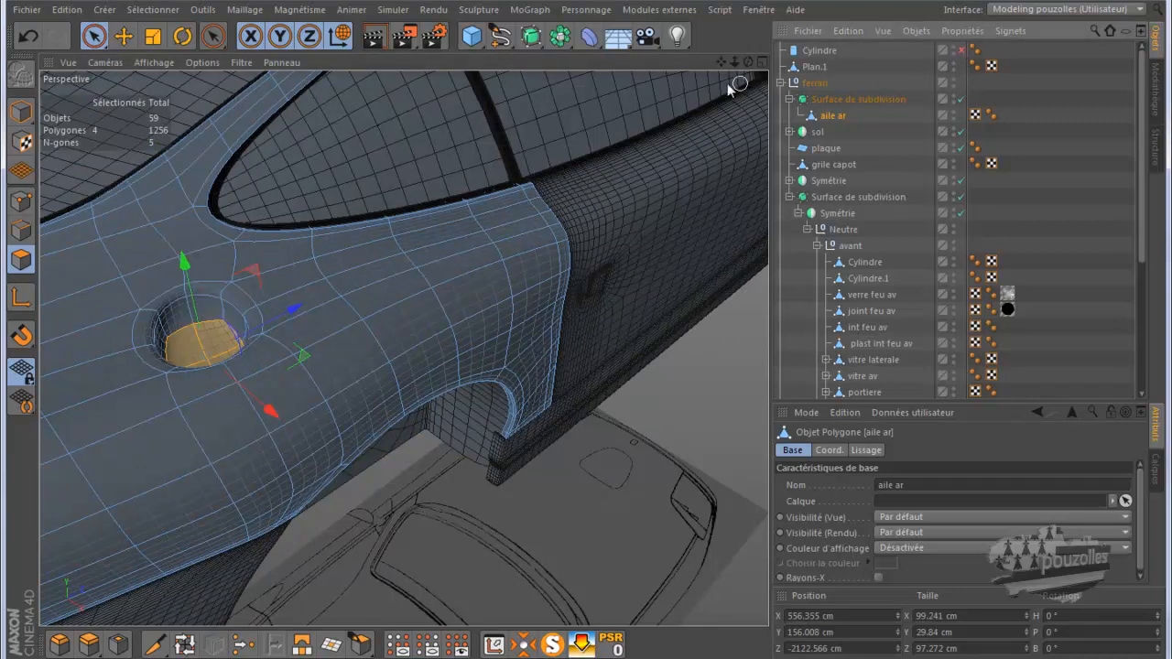
drag(748, 59, 702, 77)
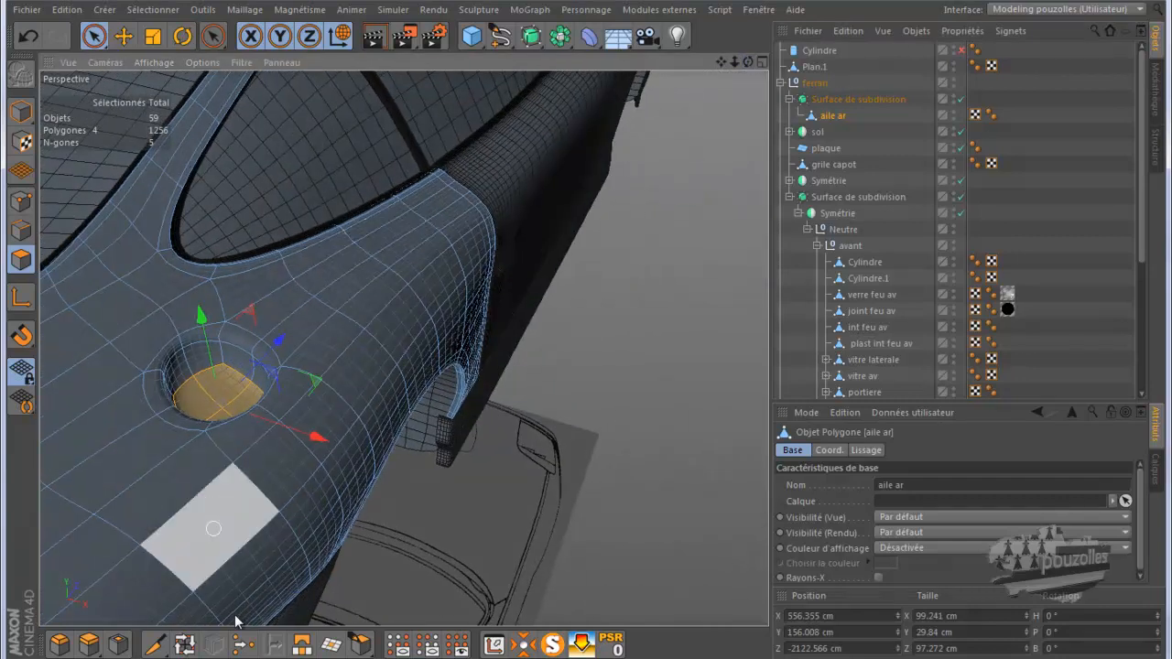
Step: Set the Knife to Boucle mode and cut a loop around the recess's inner wall, near its upper rim
click(154, 645)
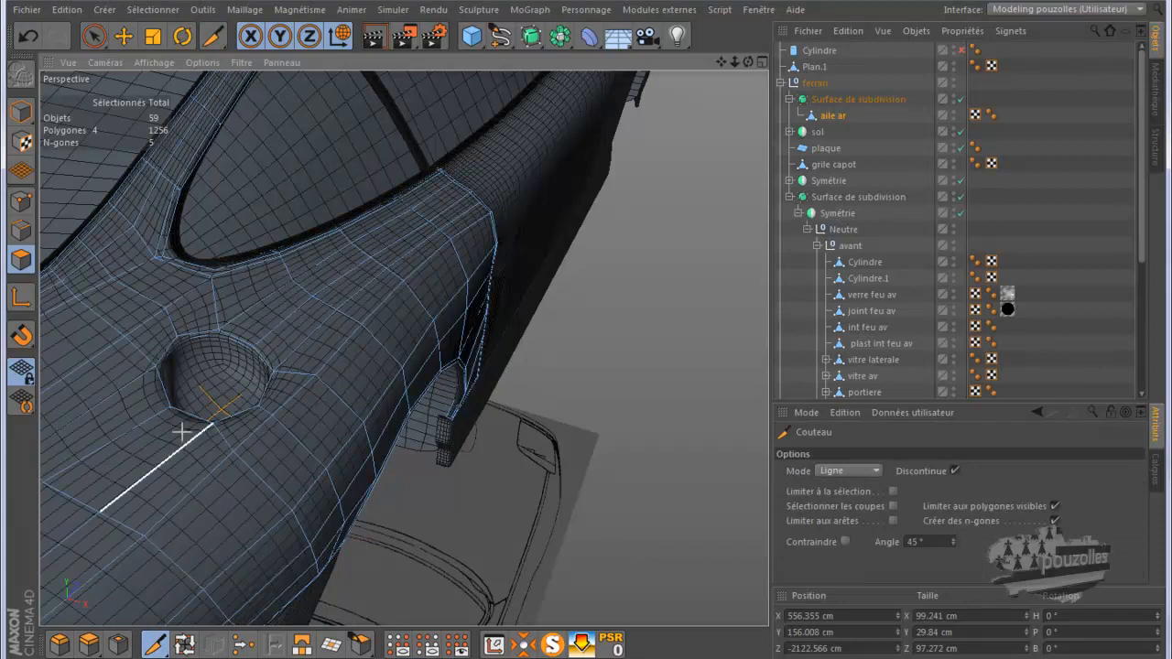
click(868, 472)
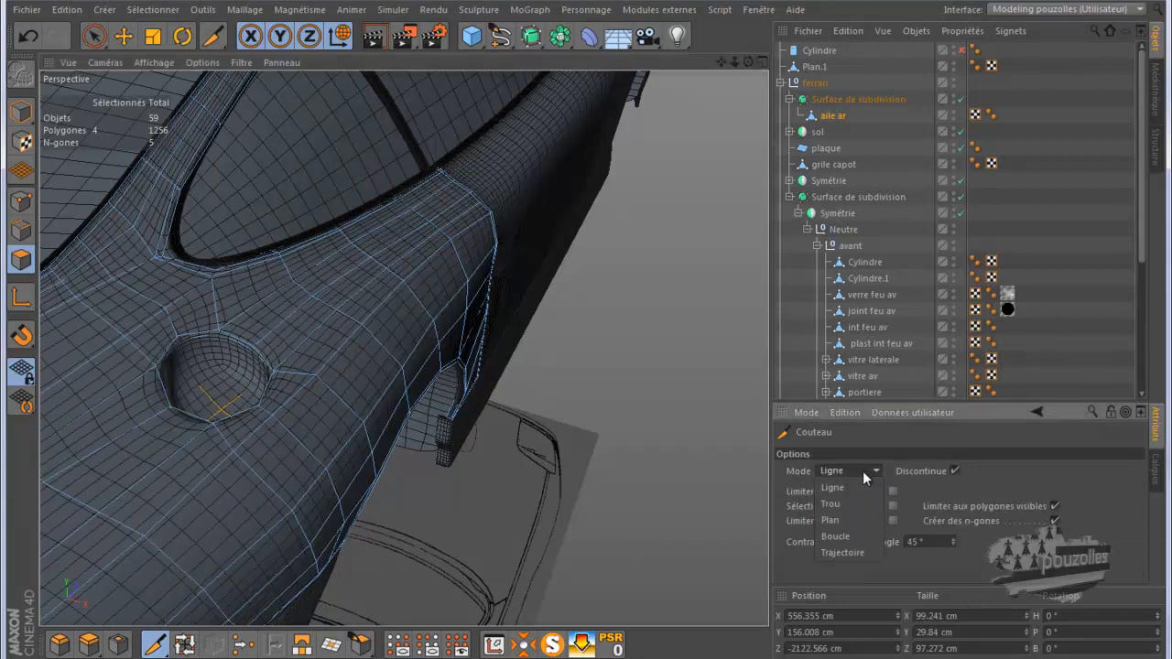
click(843, 539)
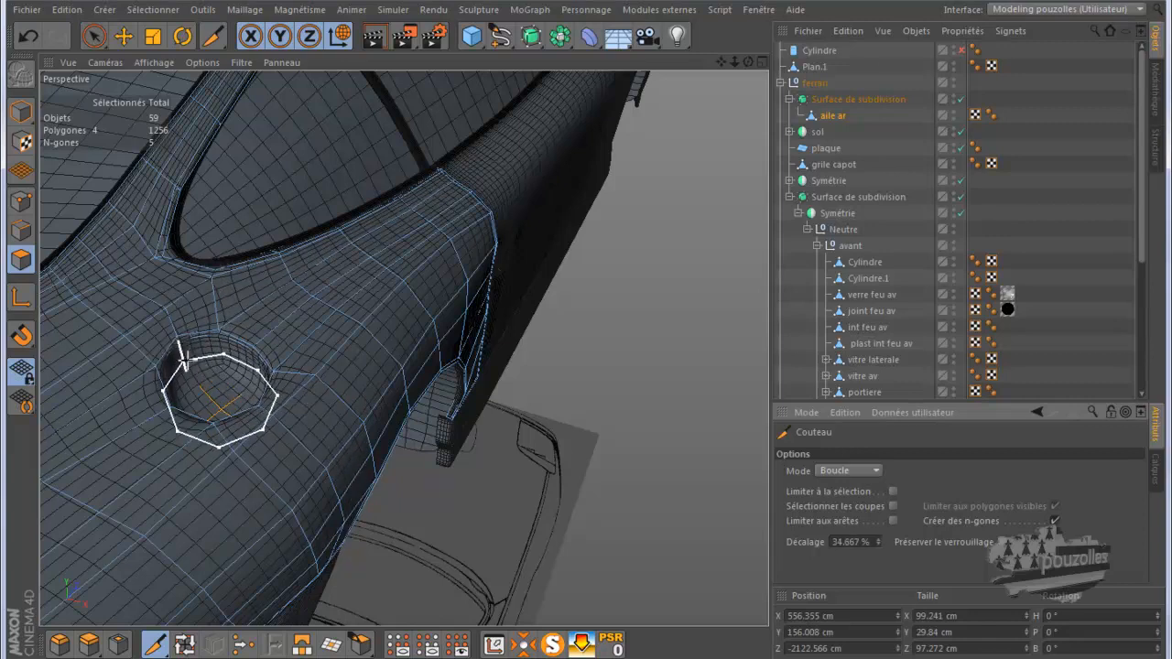
click(186, 360)
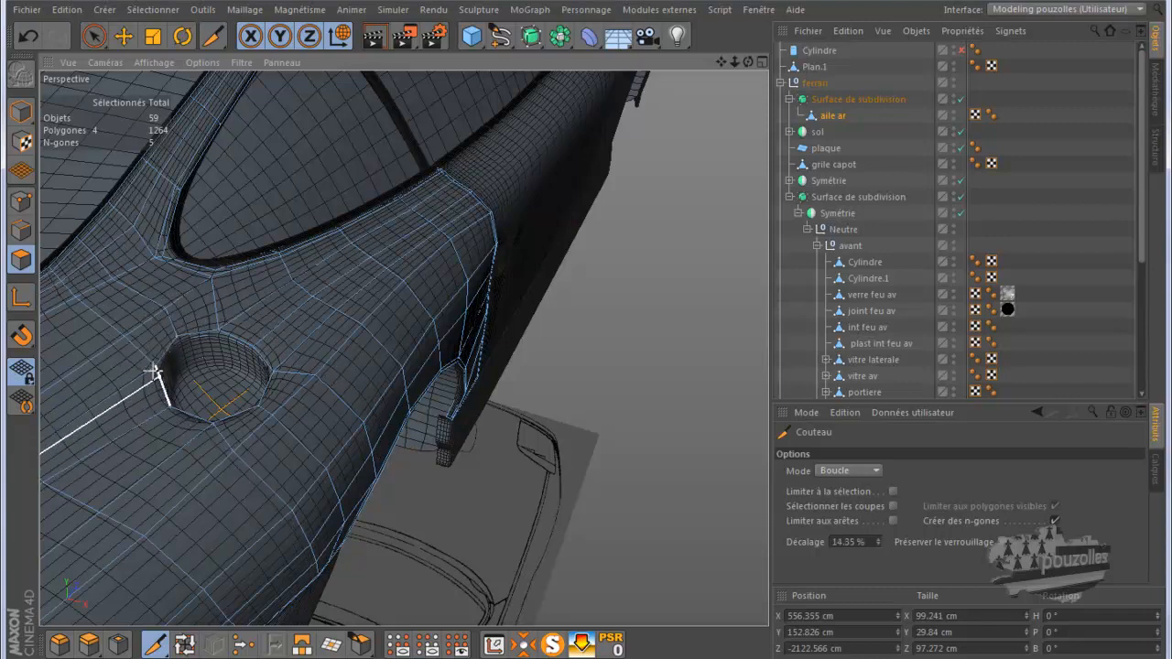
Step: Disable the car body's Surface de subdivision and isolate the rear wing in the top view
scroll(141, 371, up, 5)
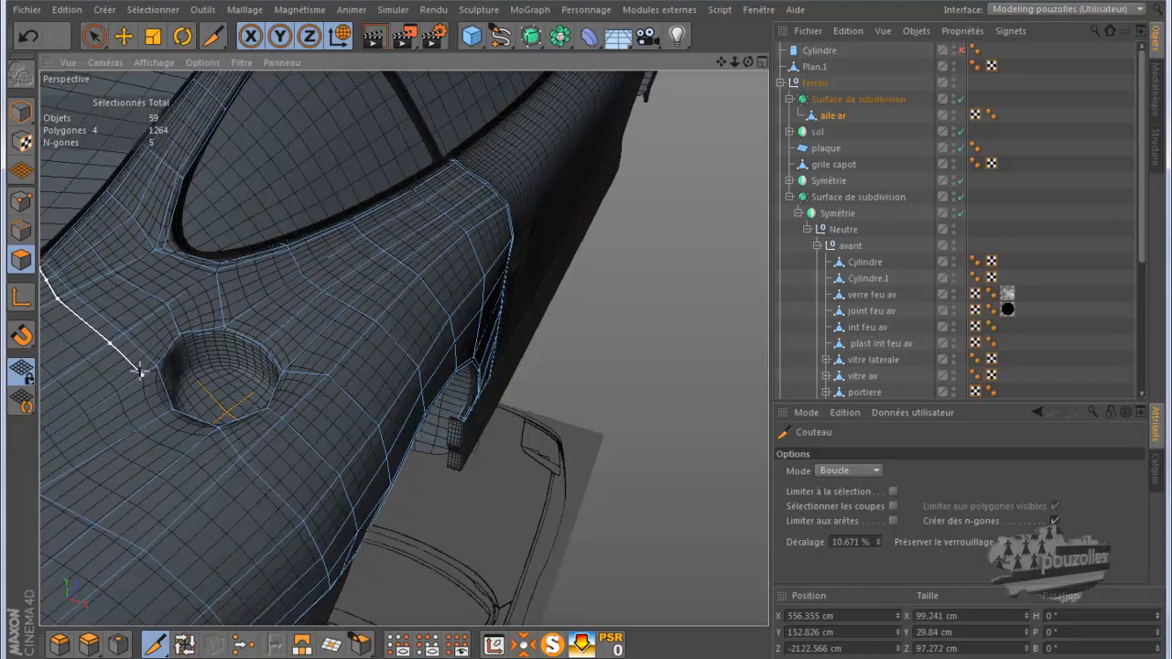
scroll(141, 370, up, 2)
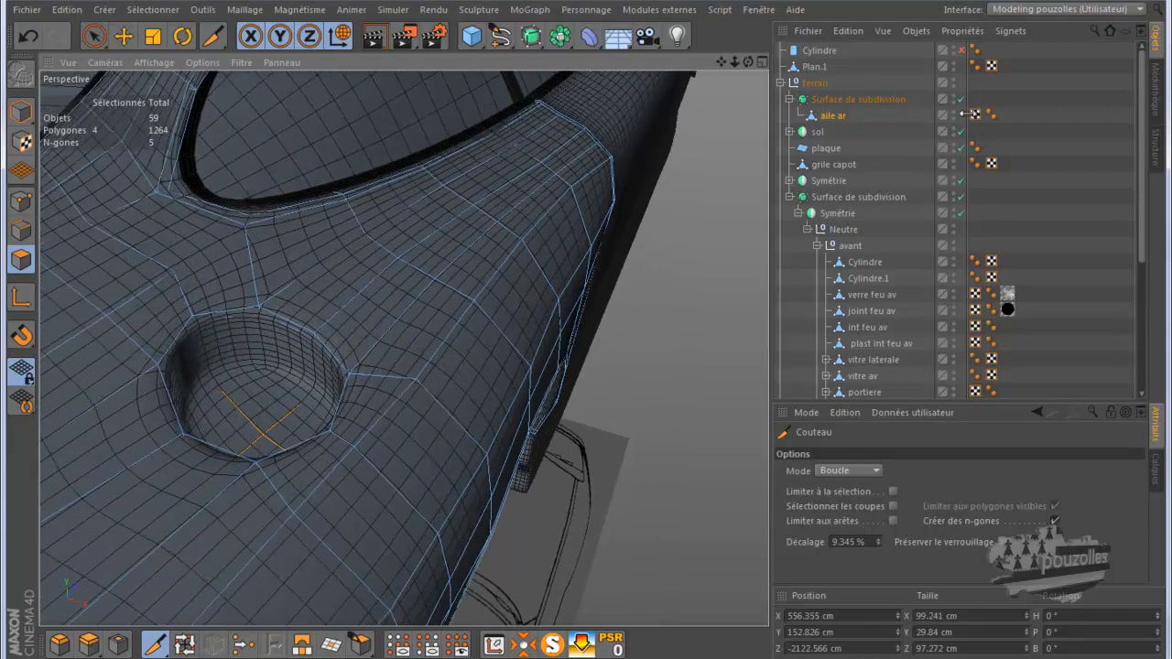
click(959, 197)
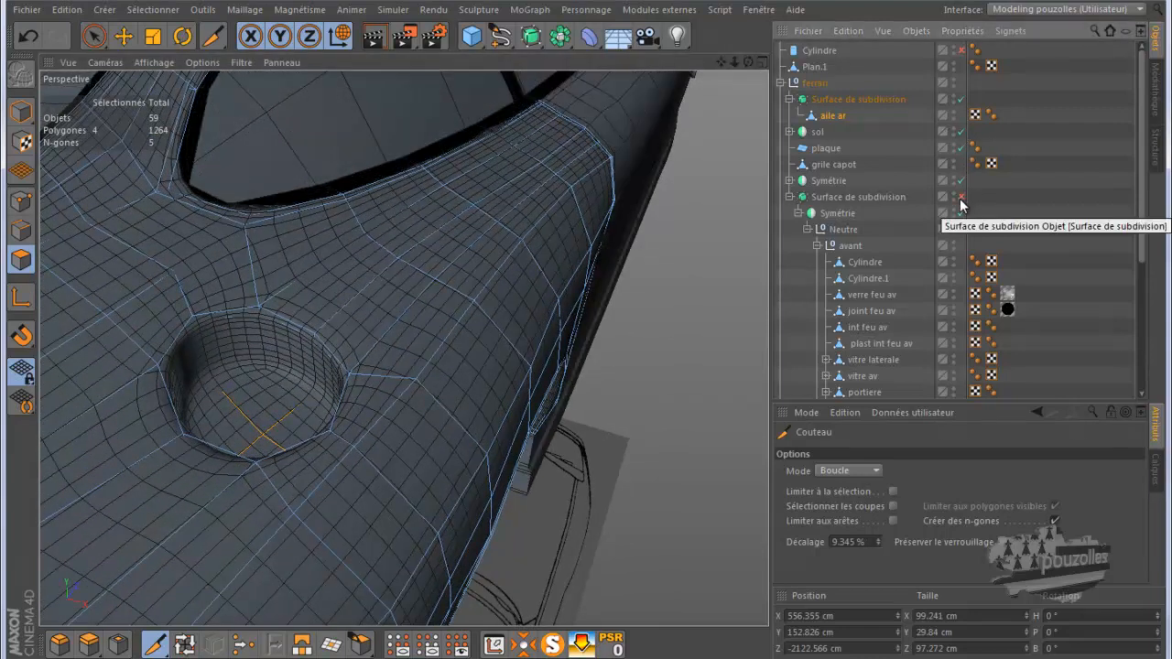
middle_click(516, 431)
middle_click(560, 308)
click(552, 645)
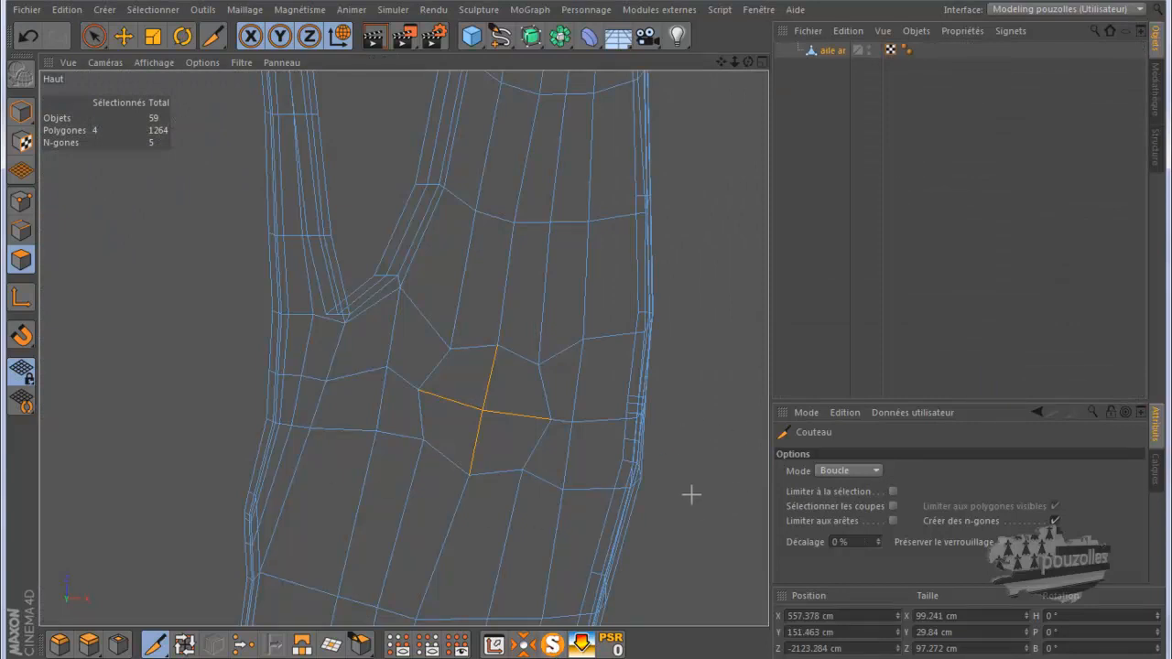
Step: In point mode, set the Knife to Ligne with Discontinue off and cut edges just outside the recess's front rim
click(832, 465)
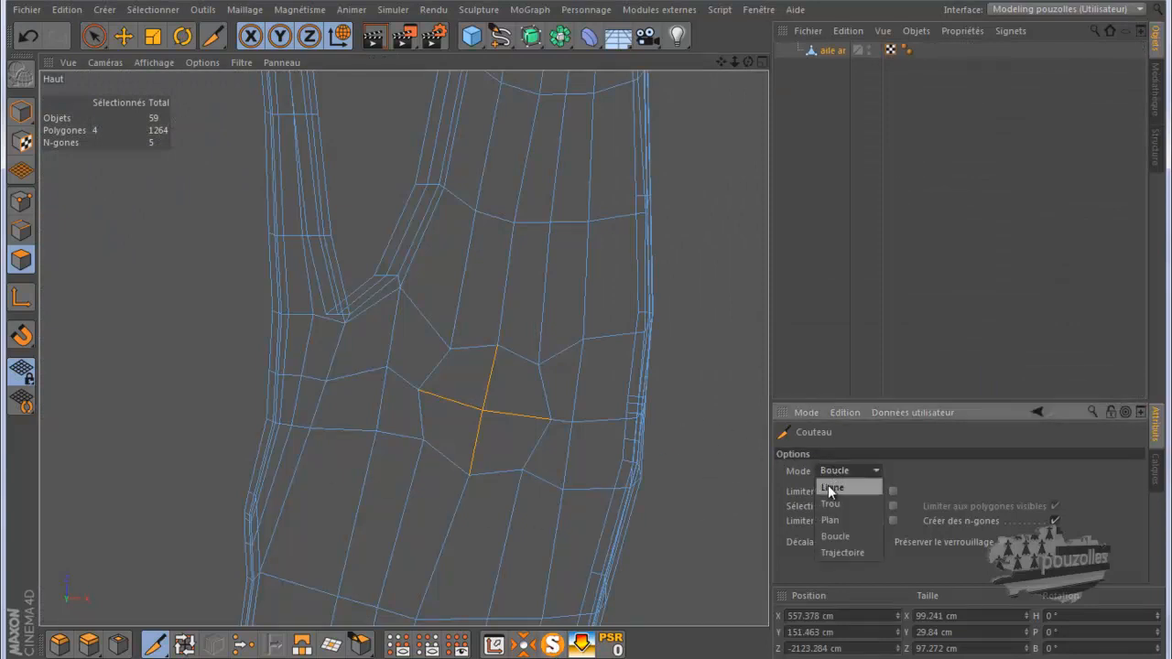
click(827, 485)
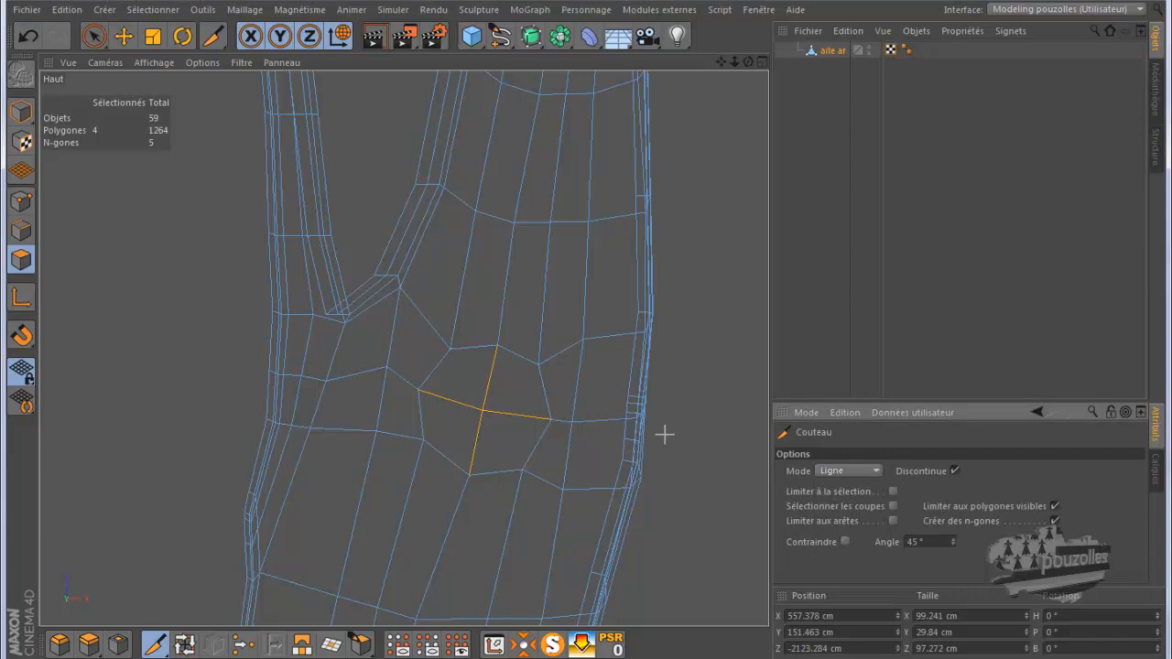
click(22, 200)
scroll(444, 360, up, 5)
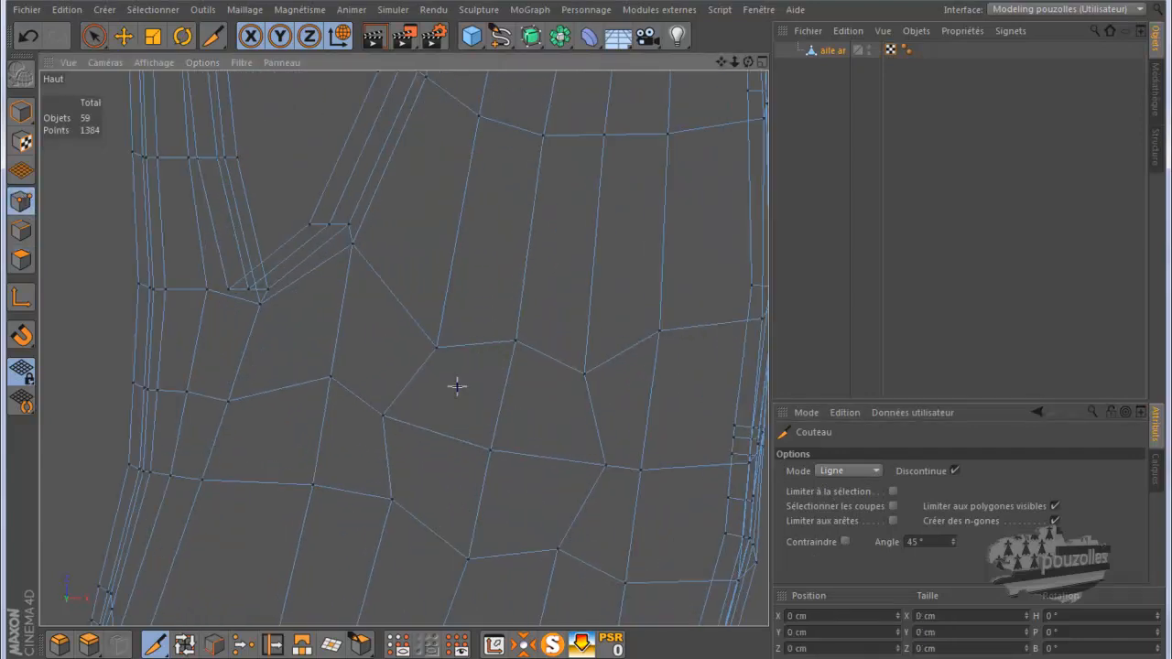
drag(436, 338, 525, 332)
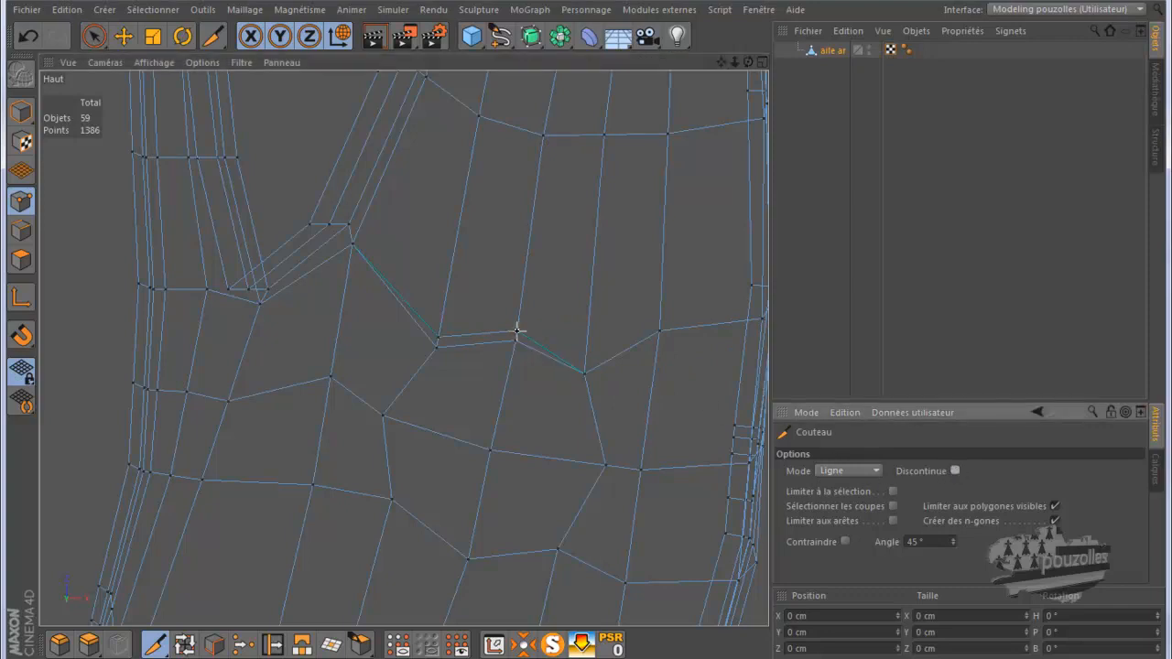
drag(585, 364, 585, 365)
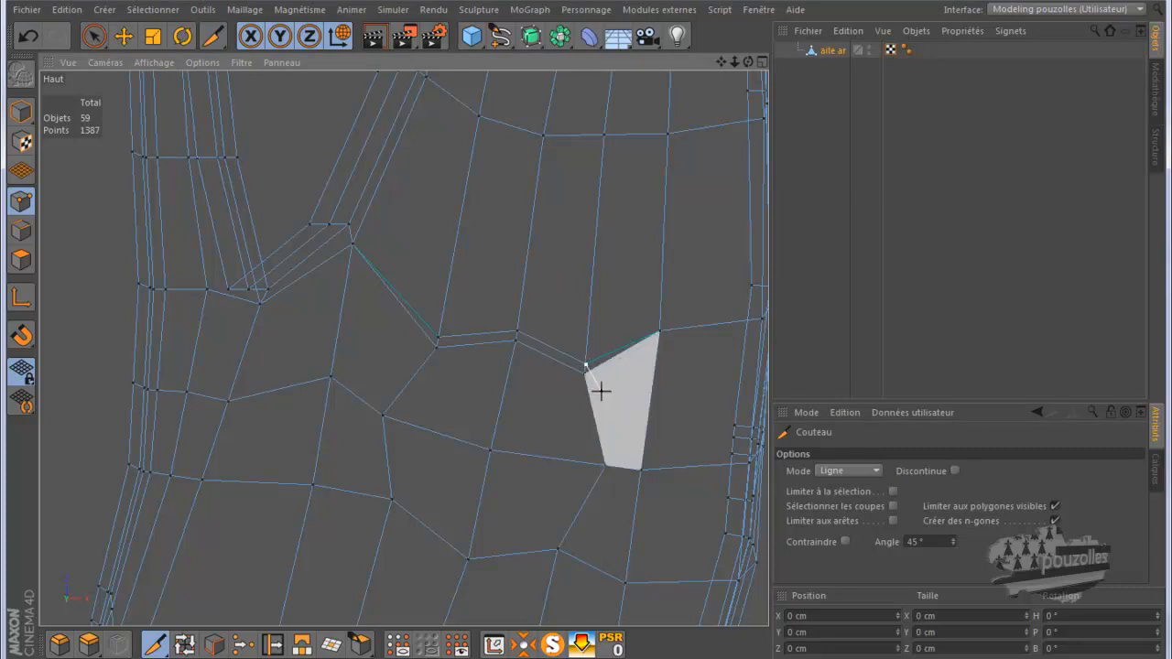
Step: Continue the Knife cuts just outside the recess rim around its front-right corner and along its right side
click(602, 385)
key(space)
key(space)
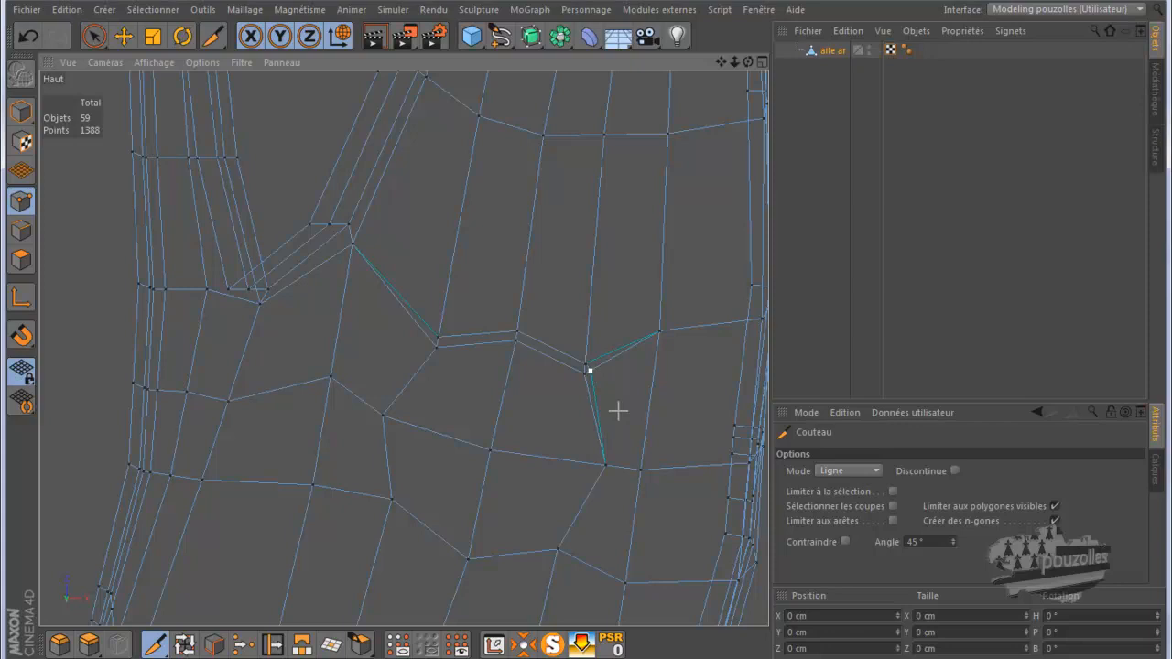
click(622, 476)
scroll(621, 490, up, 3)
scroll(621, 501, up, 1)
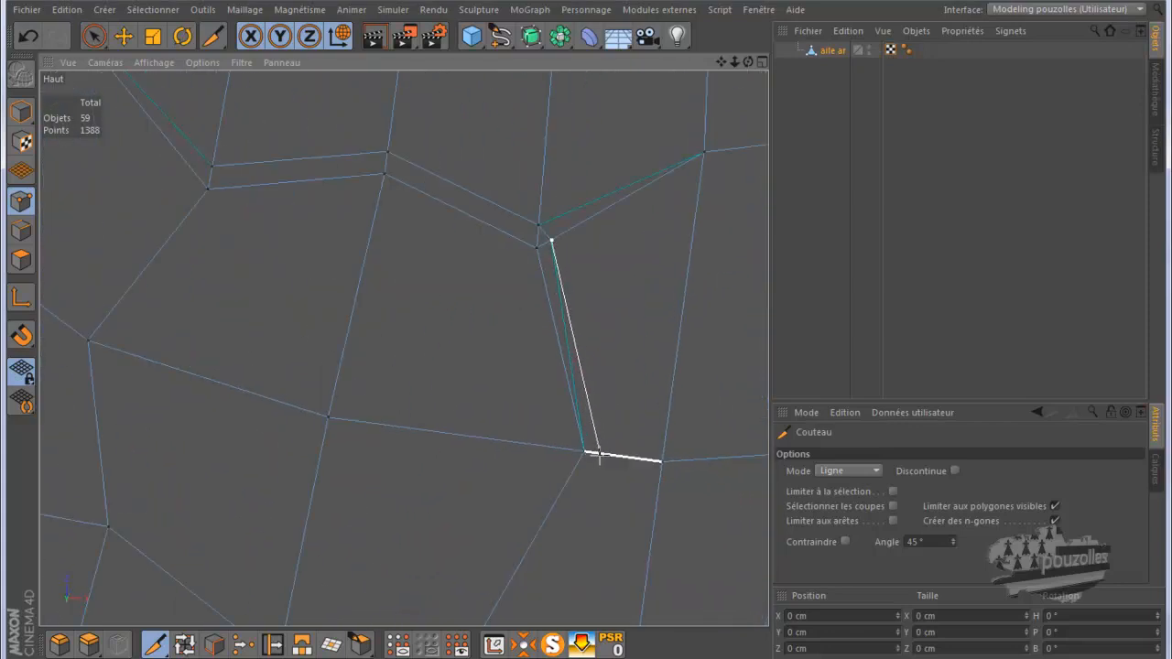
click(597, 455)
scroll(625, 376, down, 2)
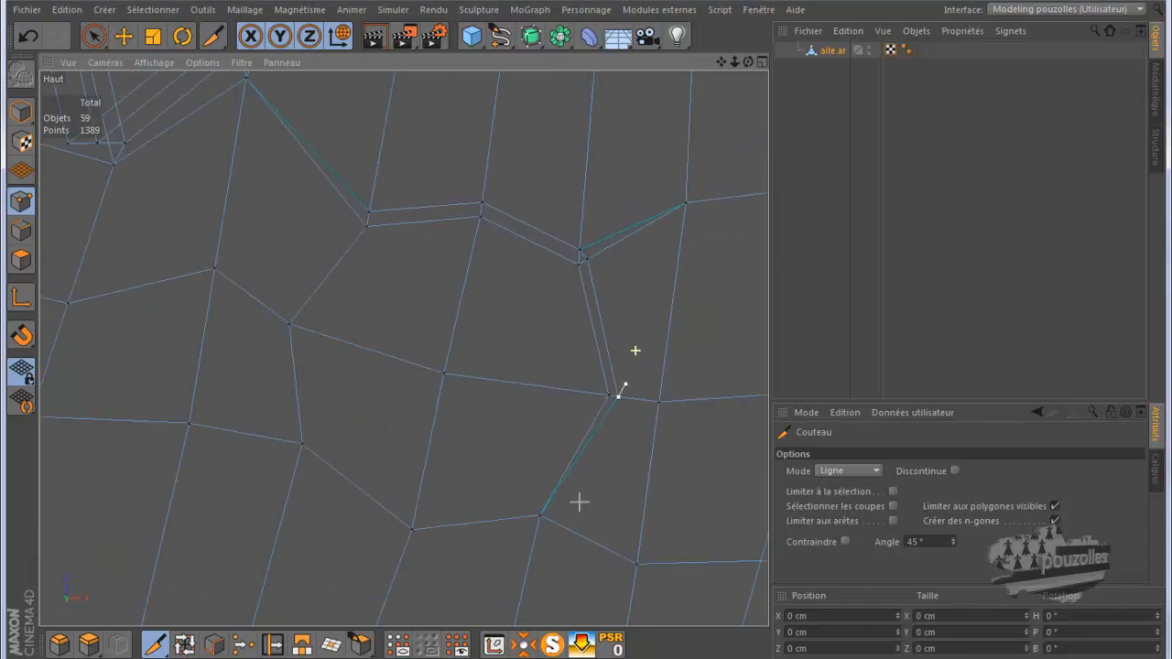
Step: Cut edges just outside the recess's rear and left rim to close the outer ring at the front-left corner
click(545, 519)
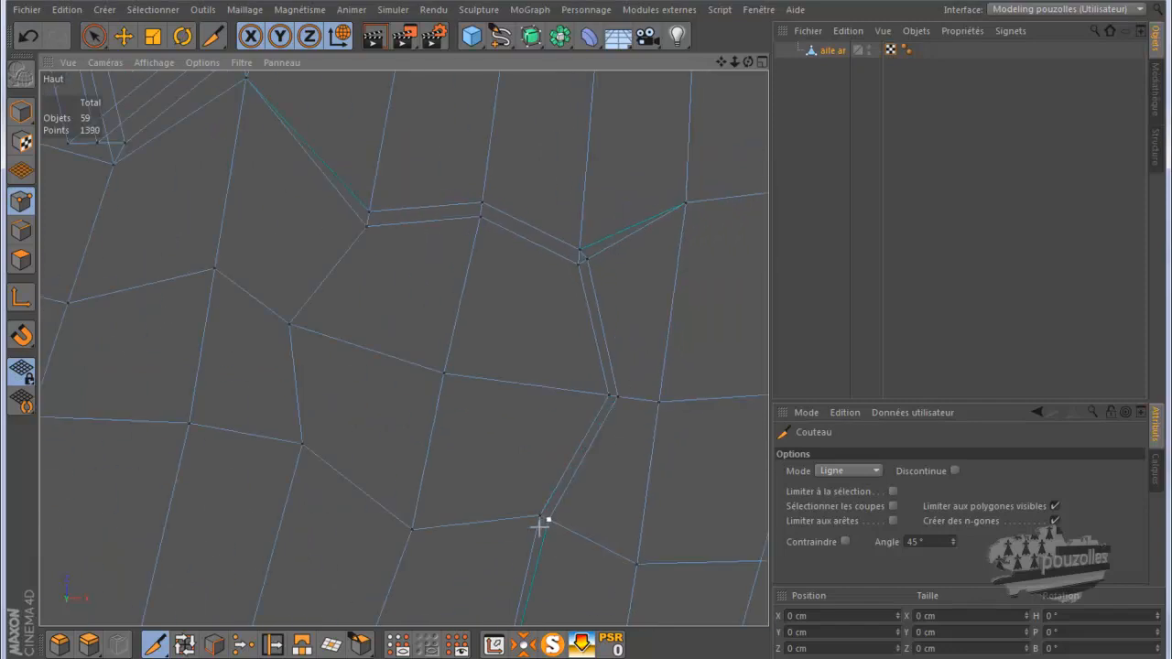
click(409, 536)
click(302, 454)
click(289, 442)
click(282, 315)
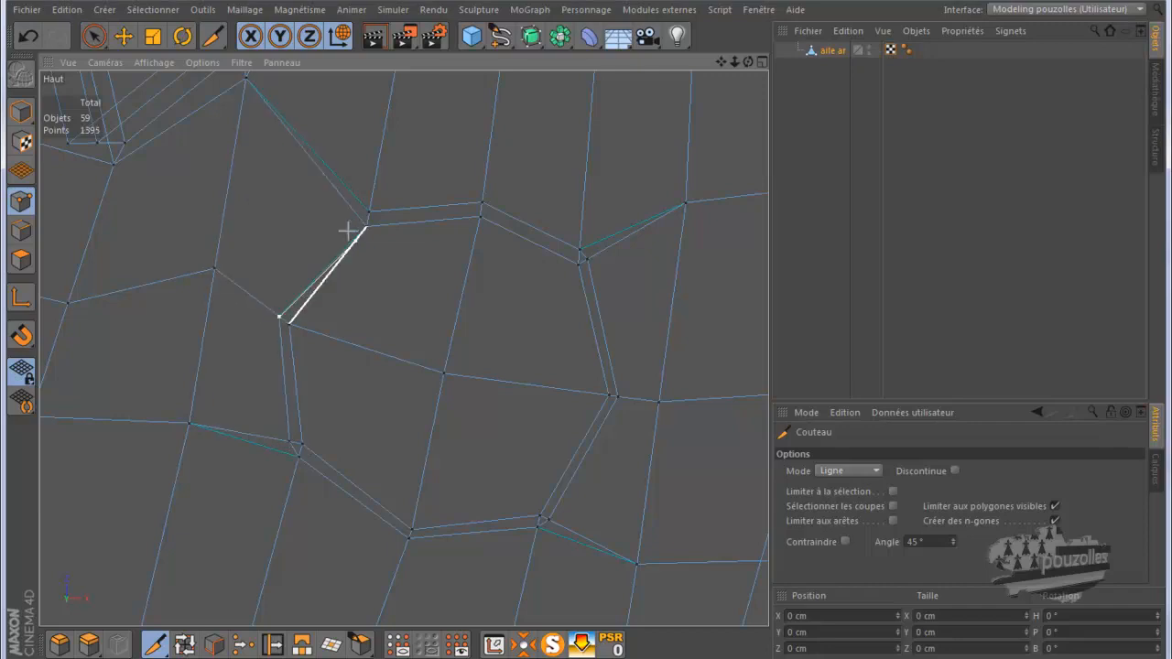
click(357, 219)
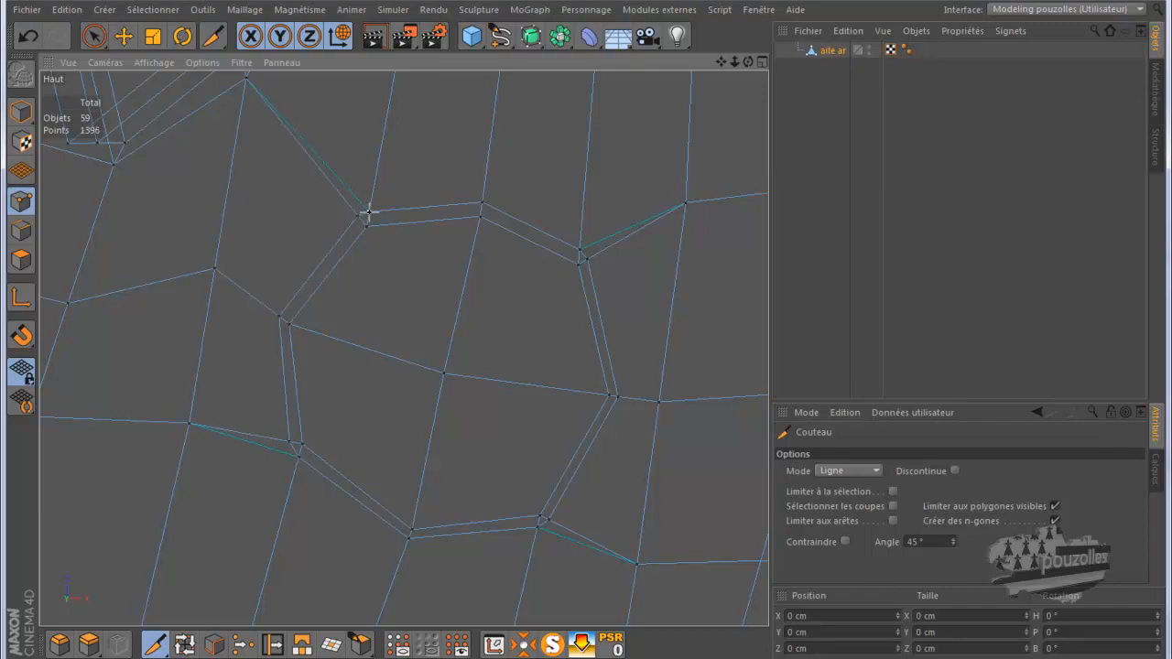
Step: Weld the two adjacent points at the ring's front-left corner onto the outer point with Soudure
key(9)
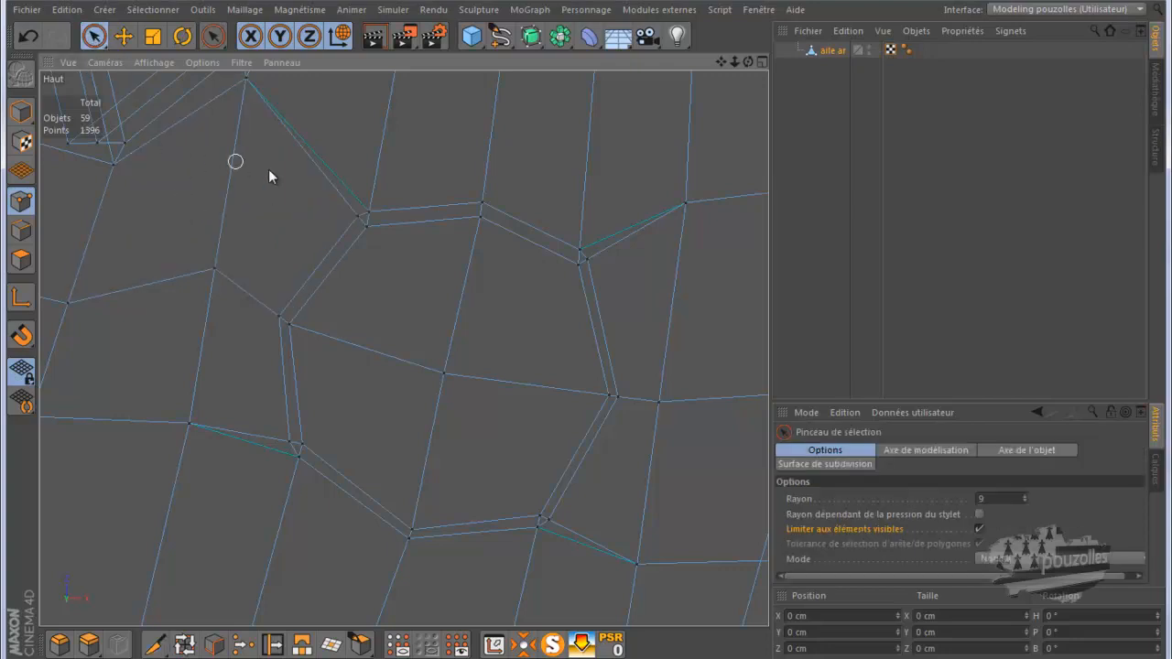
click(363, 216)
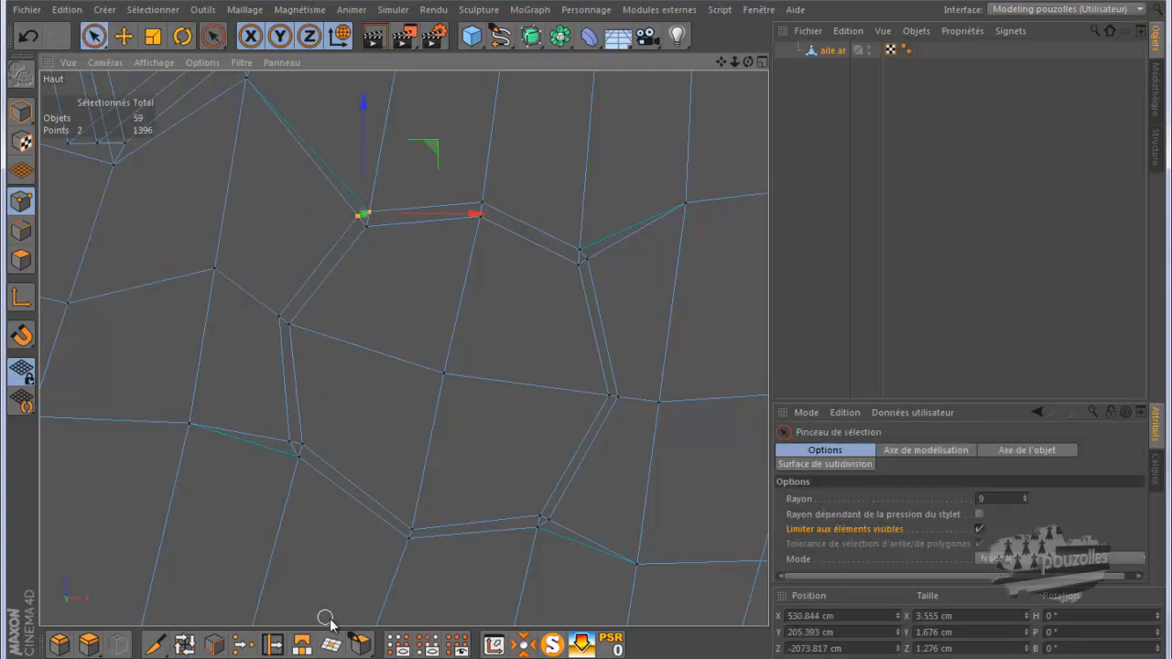
click(245, 646)
right_click(244, 188)
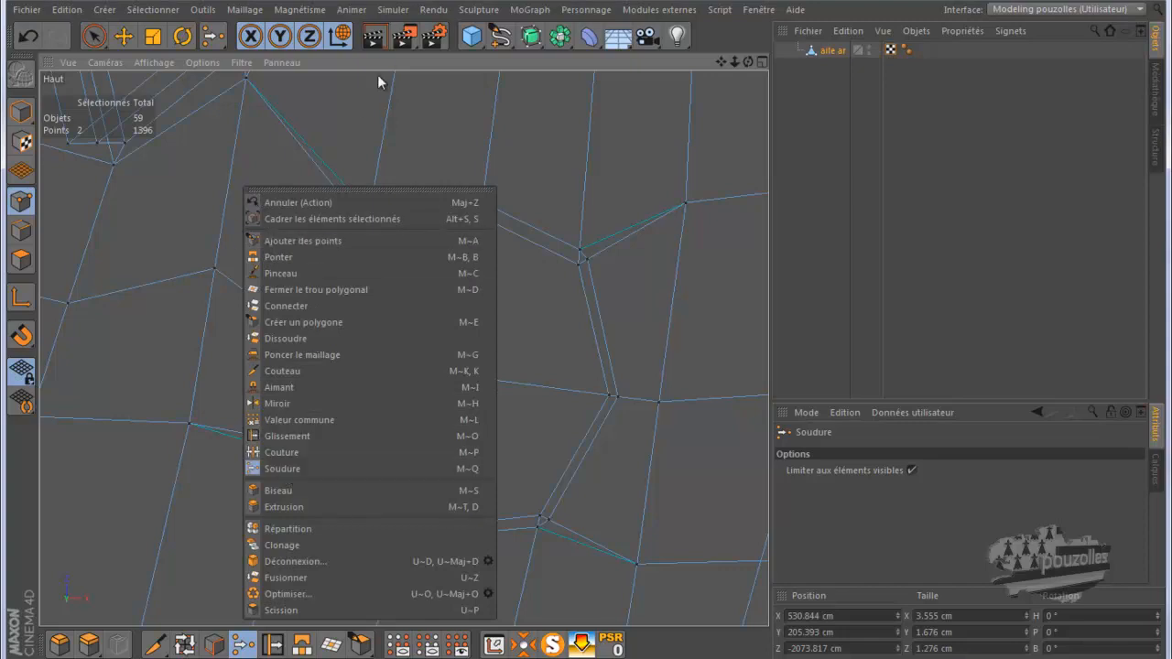
click(294, 468)
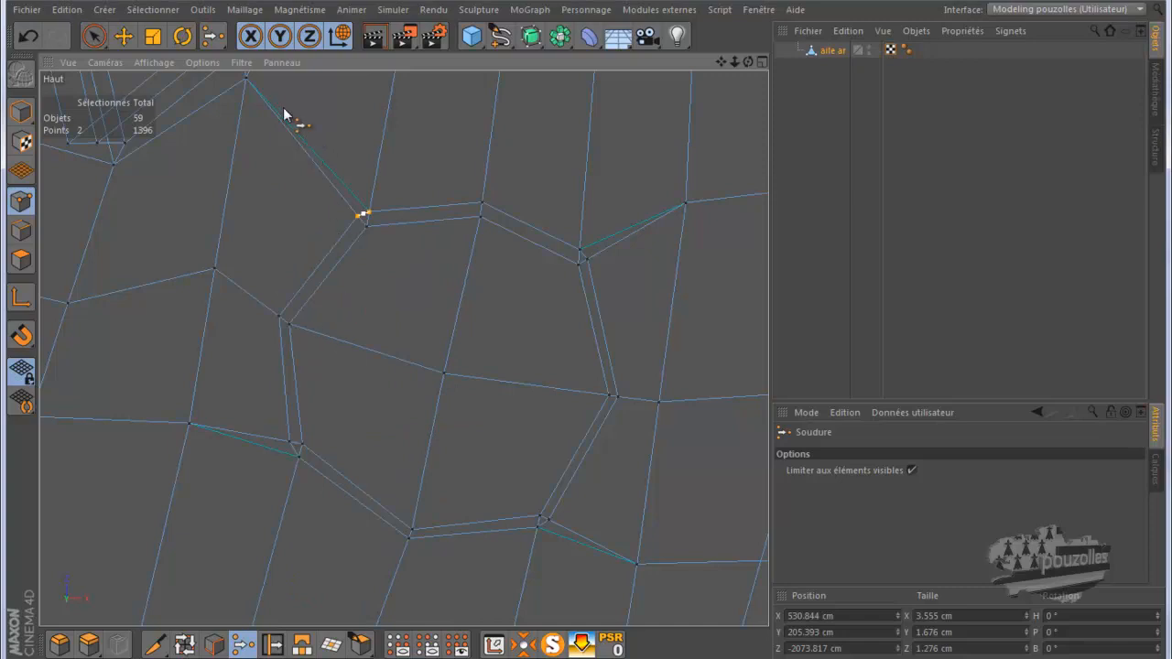
click(368, 215)
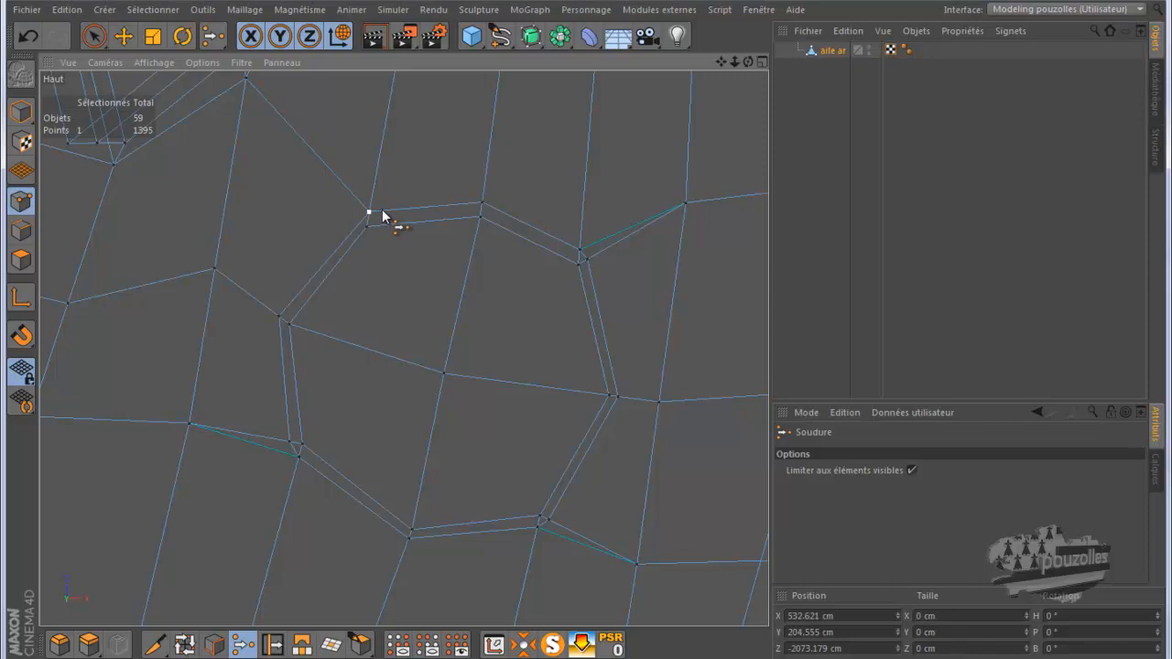
click(28, 36)
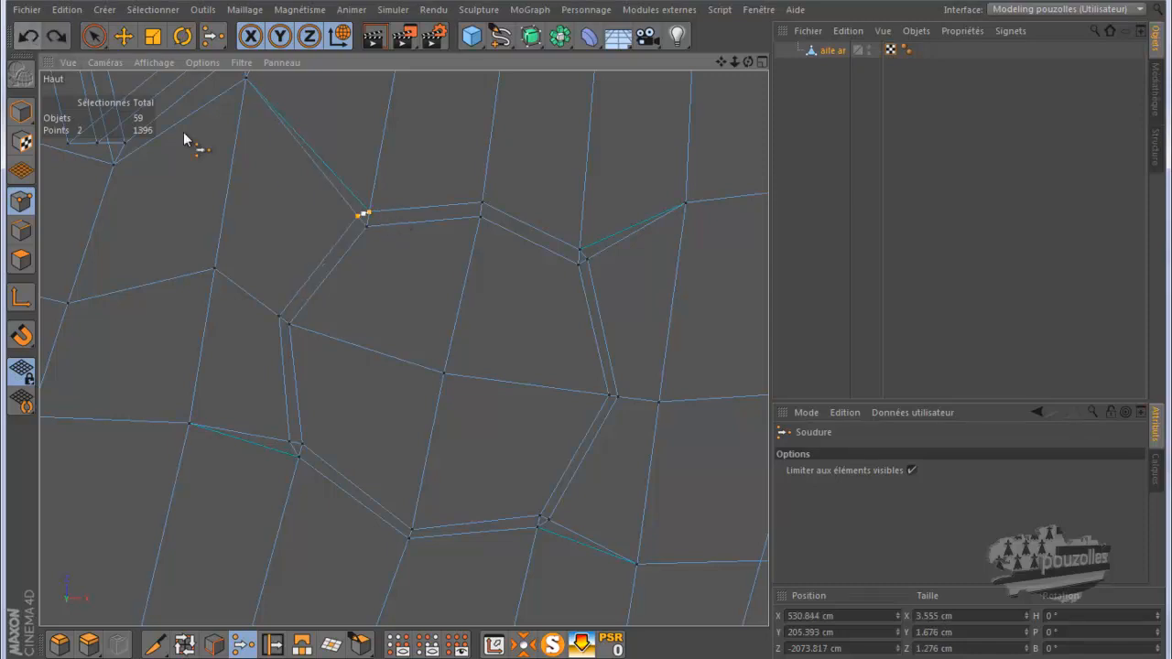
click(357, 216)
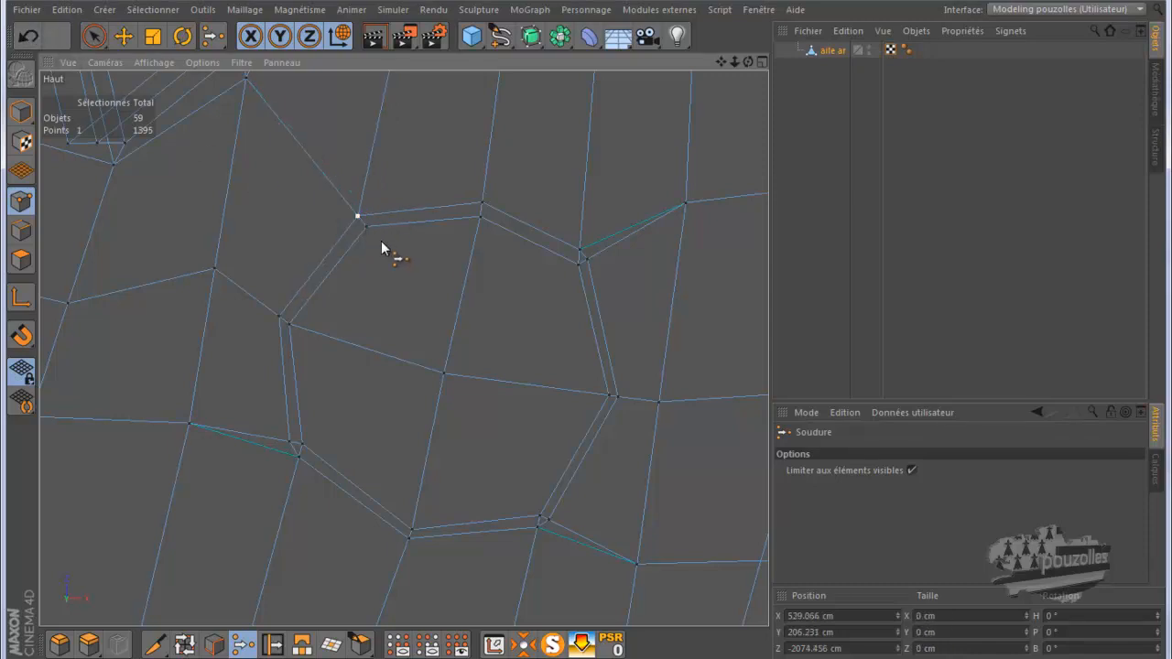
Step: Weld the doubled points at the ring's front-right, rear-right and rear-left corners onto their outer points
key(space)
drag(579, 249, 591, 260)
key(space)
click(590, 260)
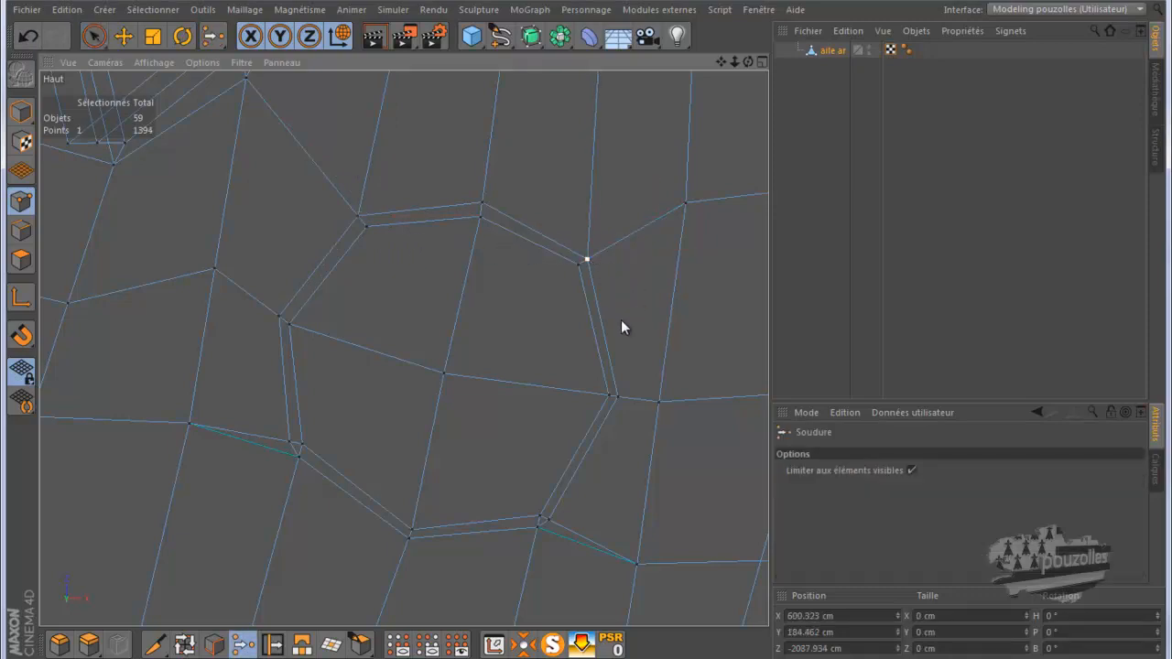
key(space)
drag(569, 520, 541, 530)
key(space)
click(554, 524)
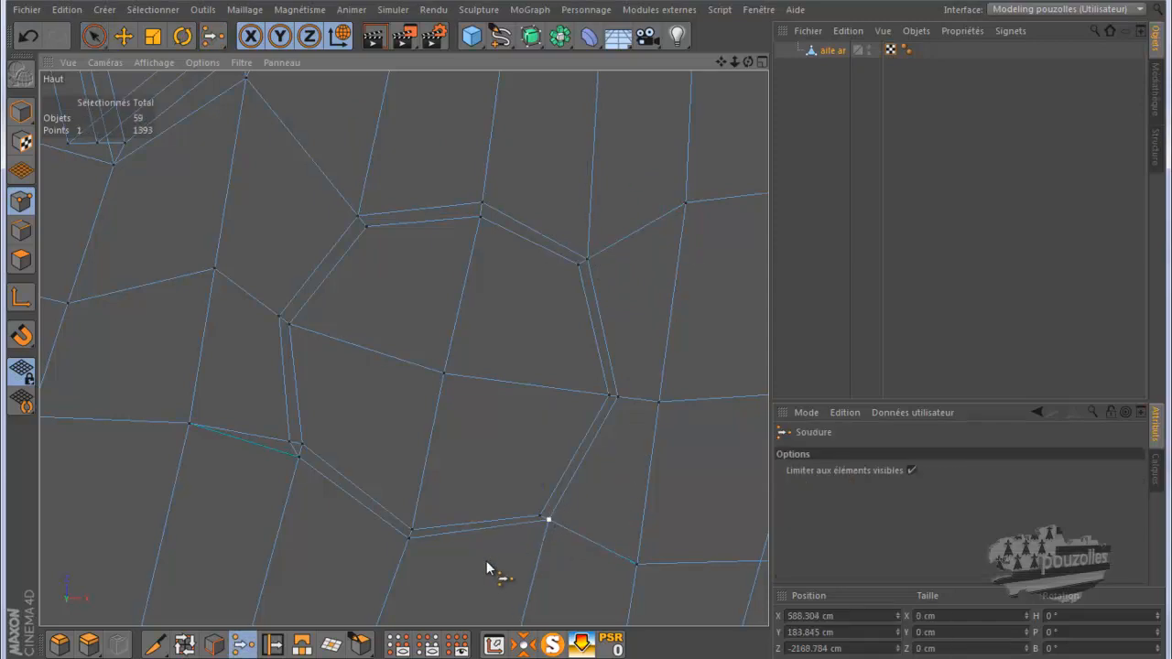
key(space)
drag(303, 486, 287, 450)
key(space)
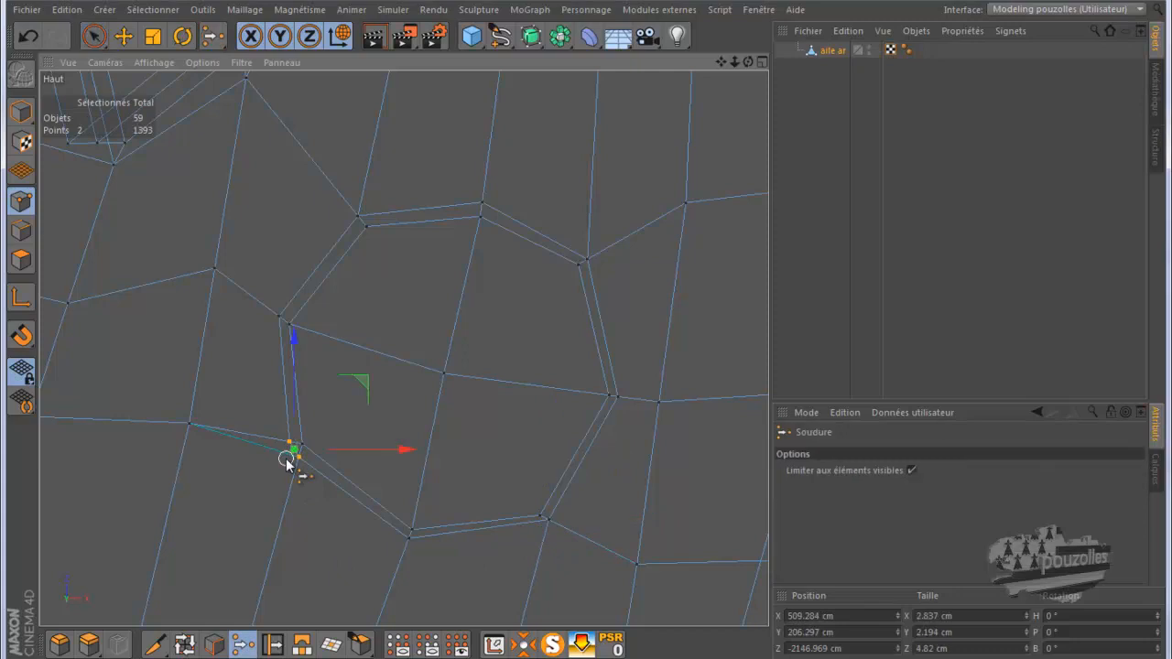
click(298, 460)
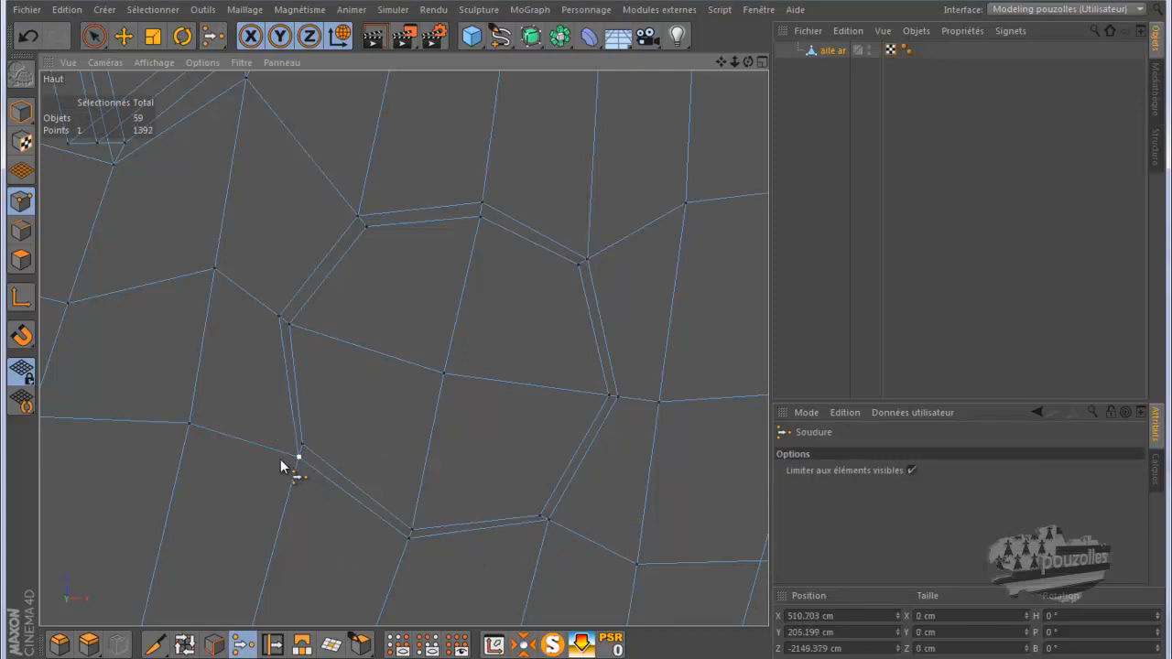
Step: Slide the outer ring's rear-left and rear-right corner points slightly outward with Glissement to even out the rim spacing
click(271, 645)
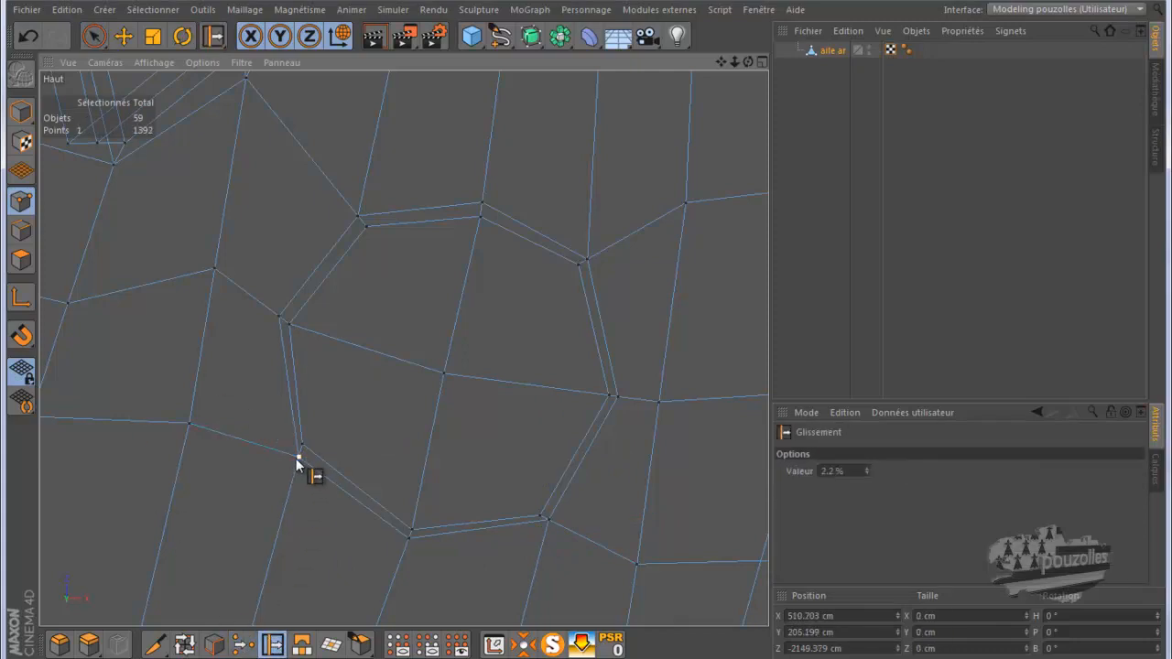
drag(295, 454, 294, 456)
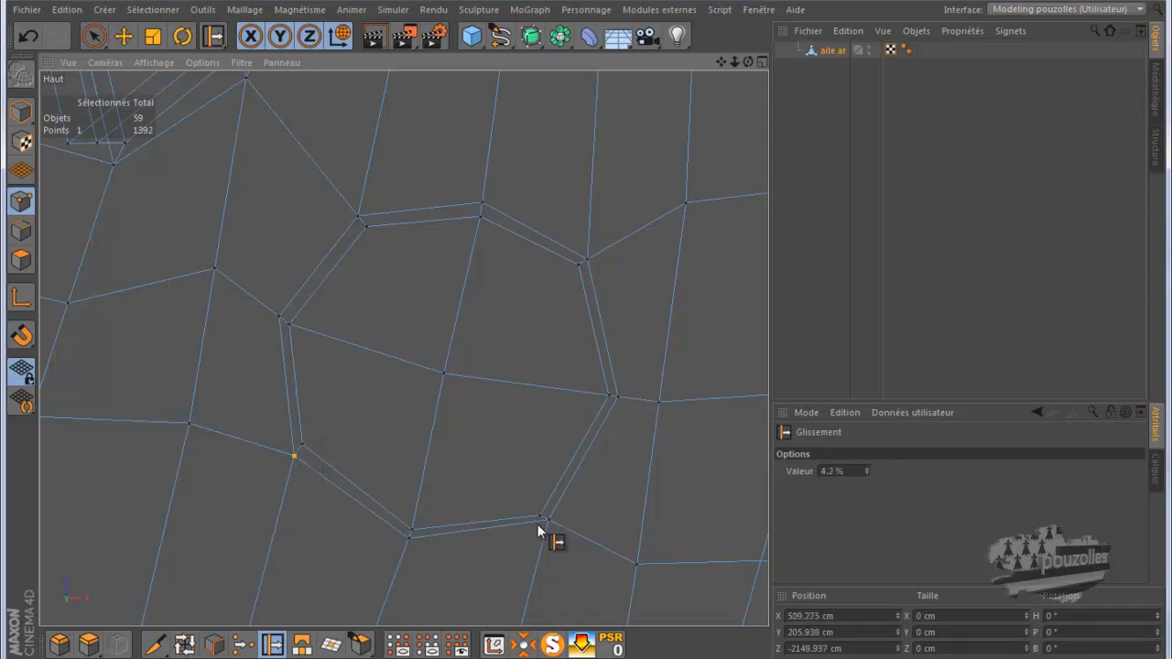
drag(550, 524, 549, 526)
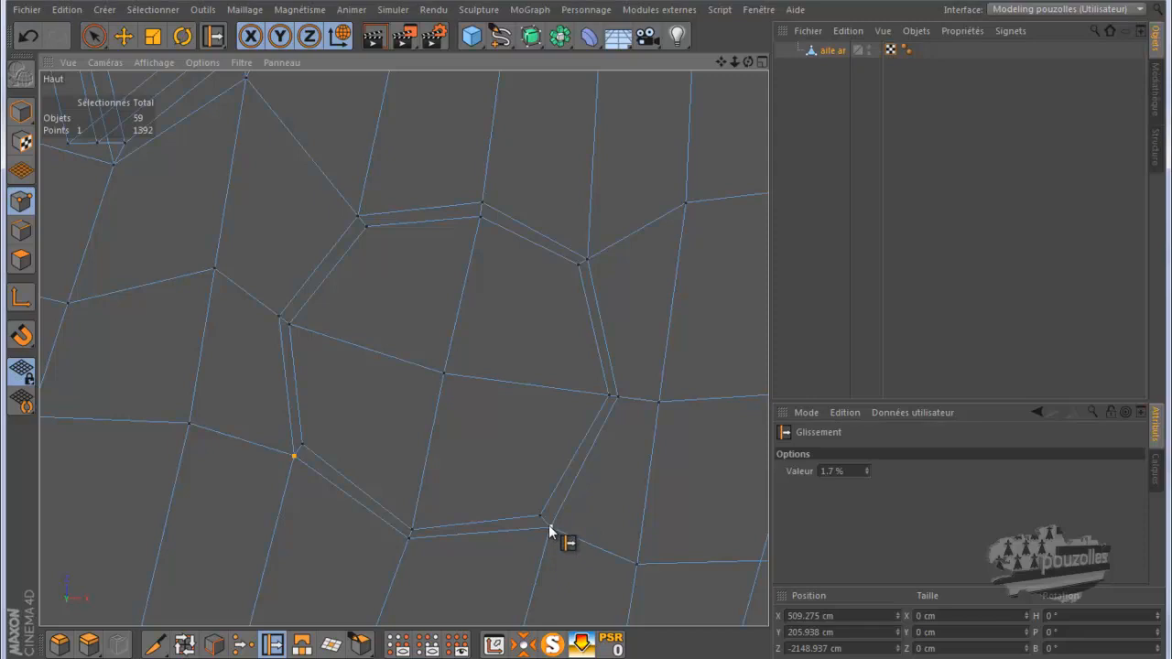
drag(548, 524, 549, 524)
click(123, 37)
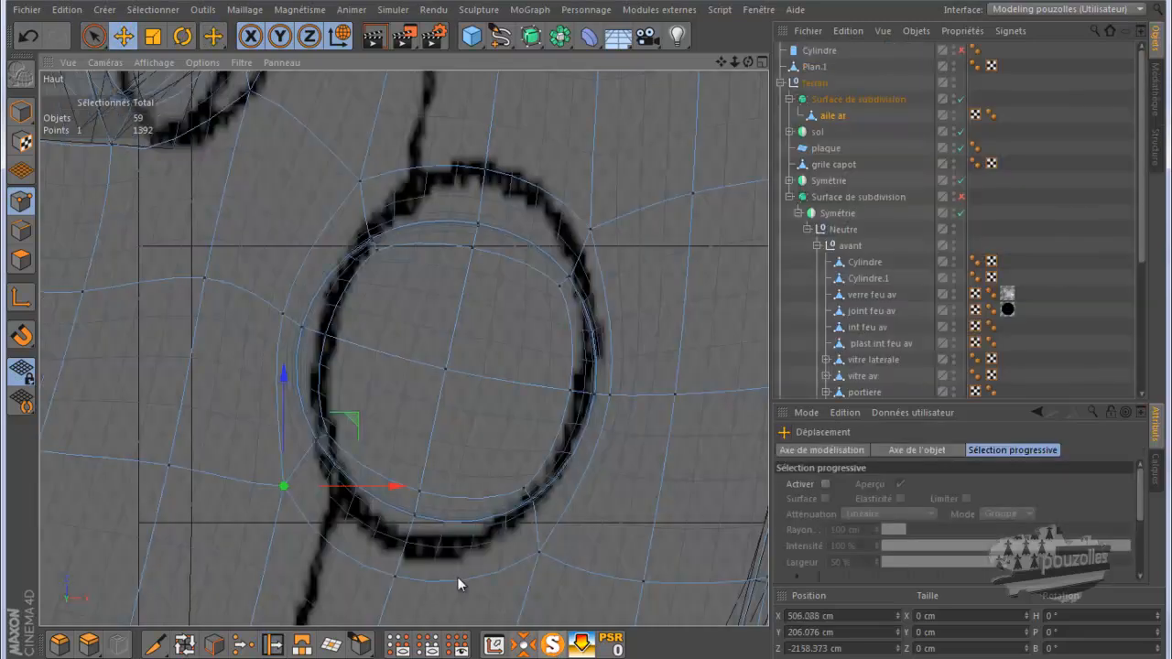
Step: Render the rear wing in the perspective view to examine the recess and its rim
middle_click(266, 393)
middle_click(214, 266)
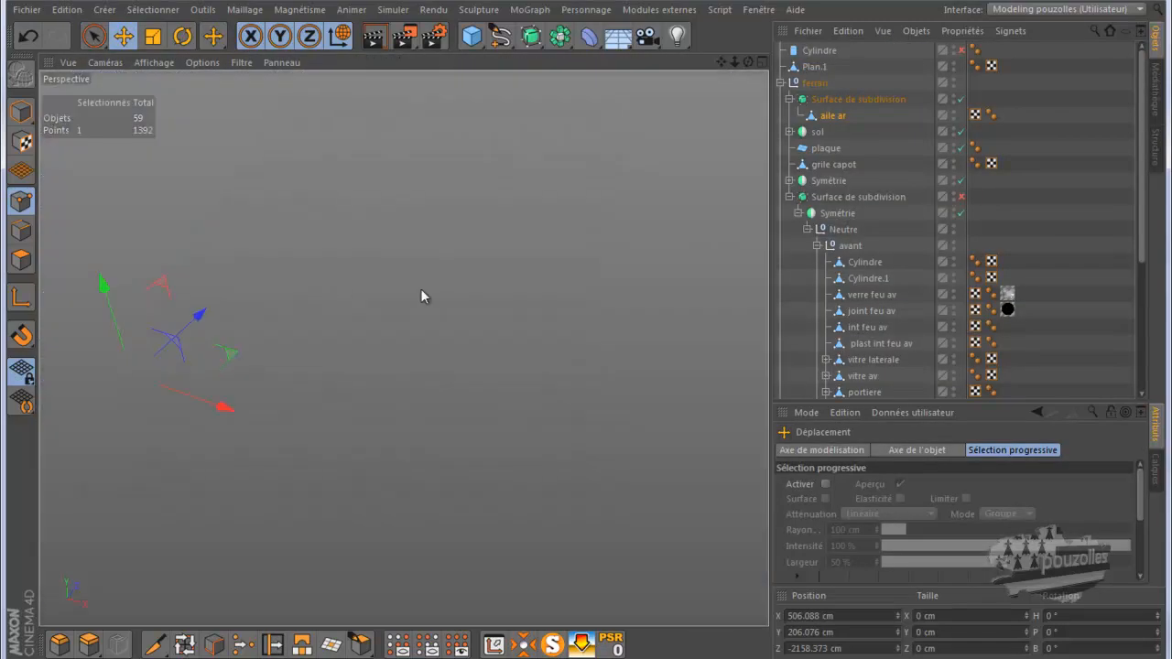
alt+right_drag(569, 302, 601, 308)
alt+drag(601, 314, 467, 221)
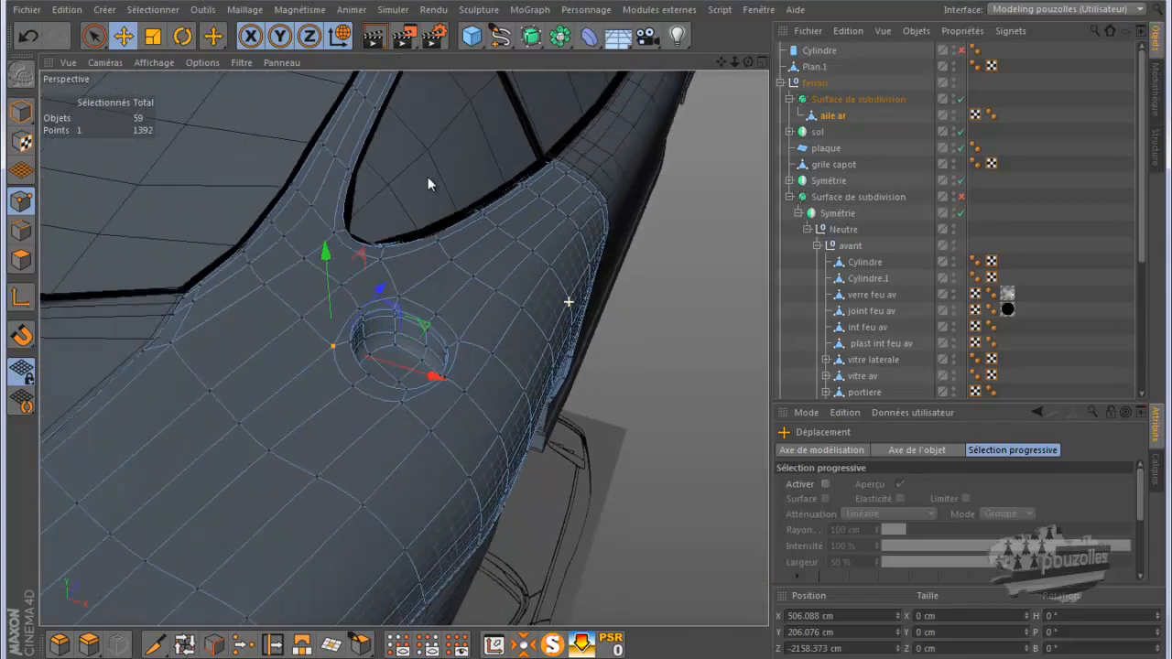
click(371, 36)
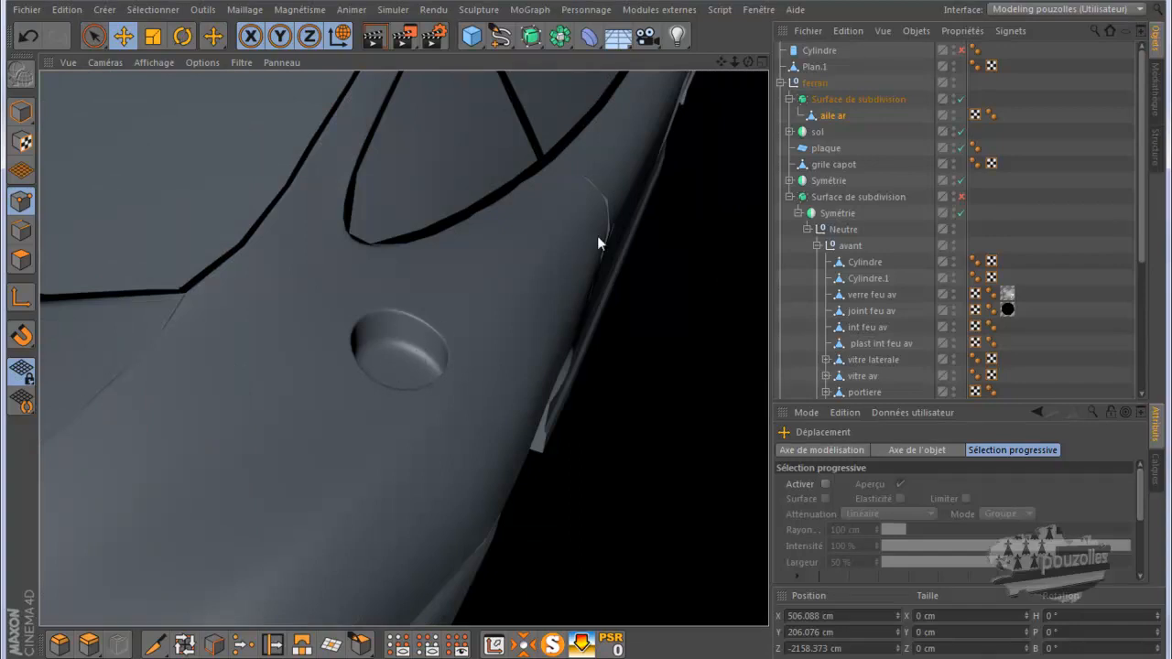
Step: In polygon mode, split the four floor polygons of the recess in aile ar into a separate object with Scission
click(833, 116)
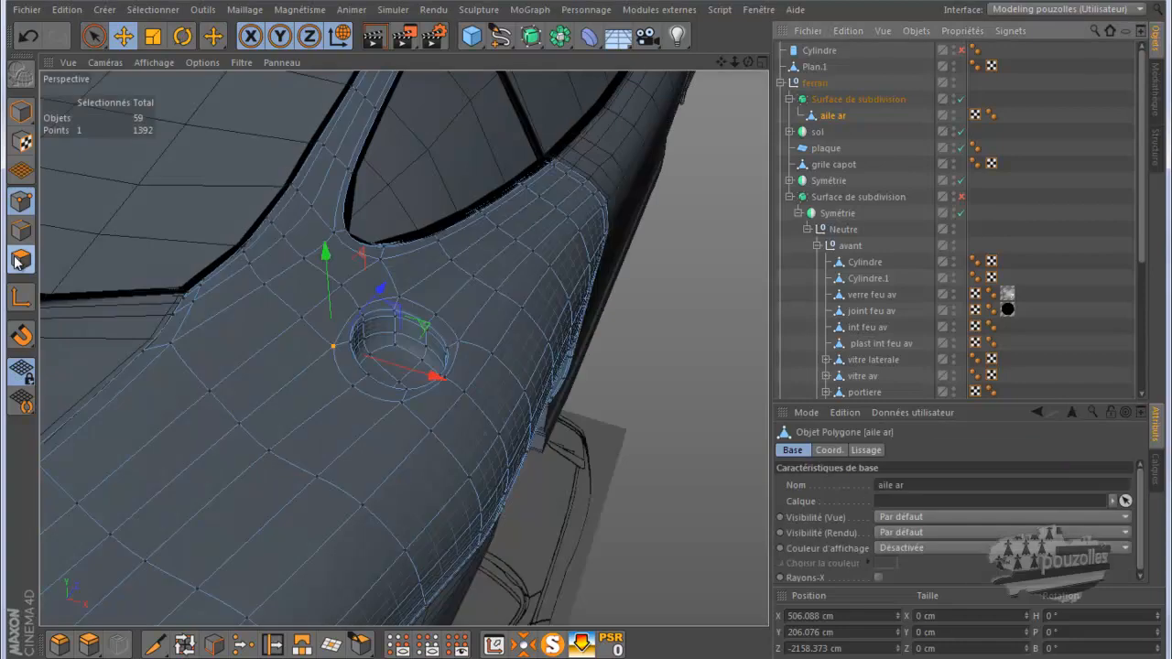
click(15, 263)
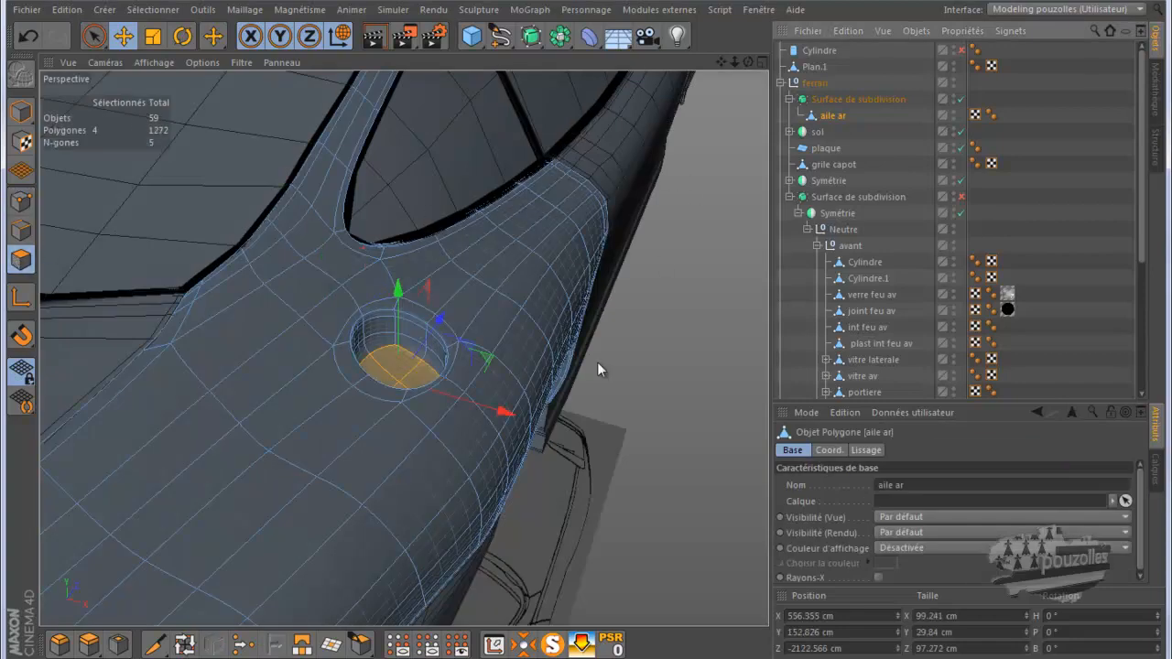
drag(748, 59, 644, 113)
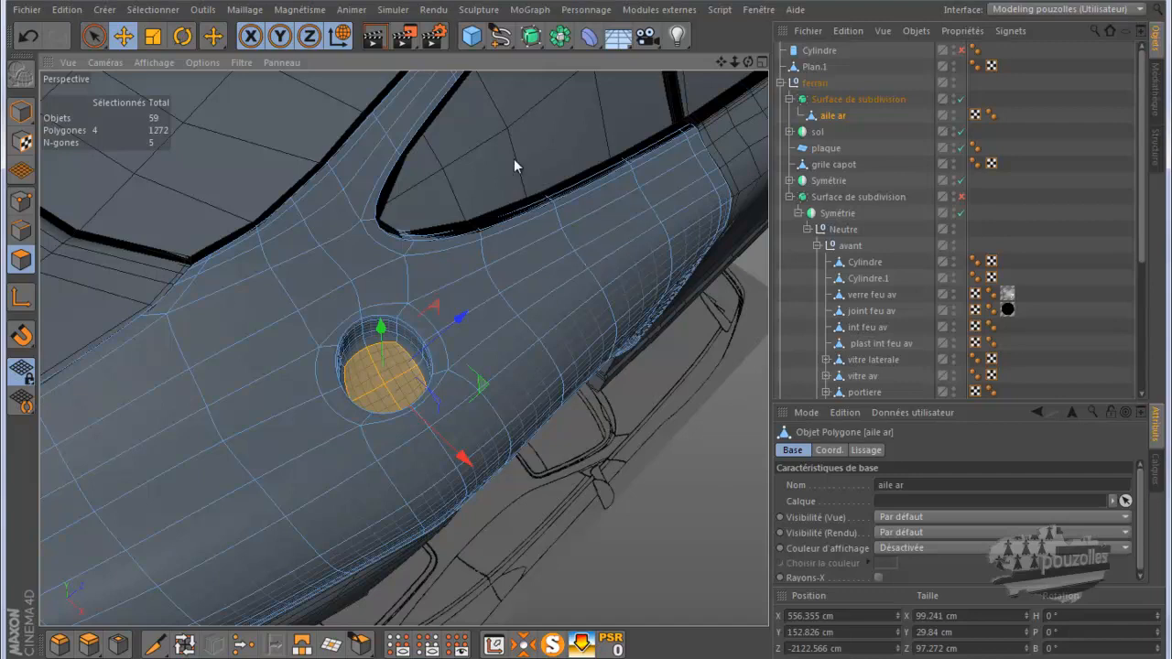
right_click(513, 130)
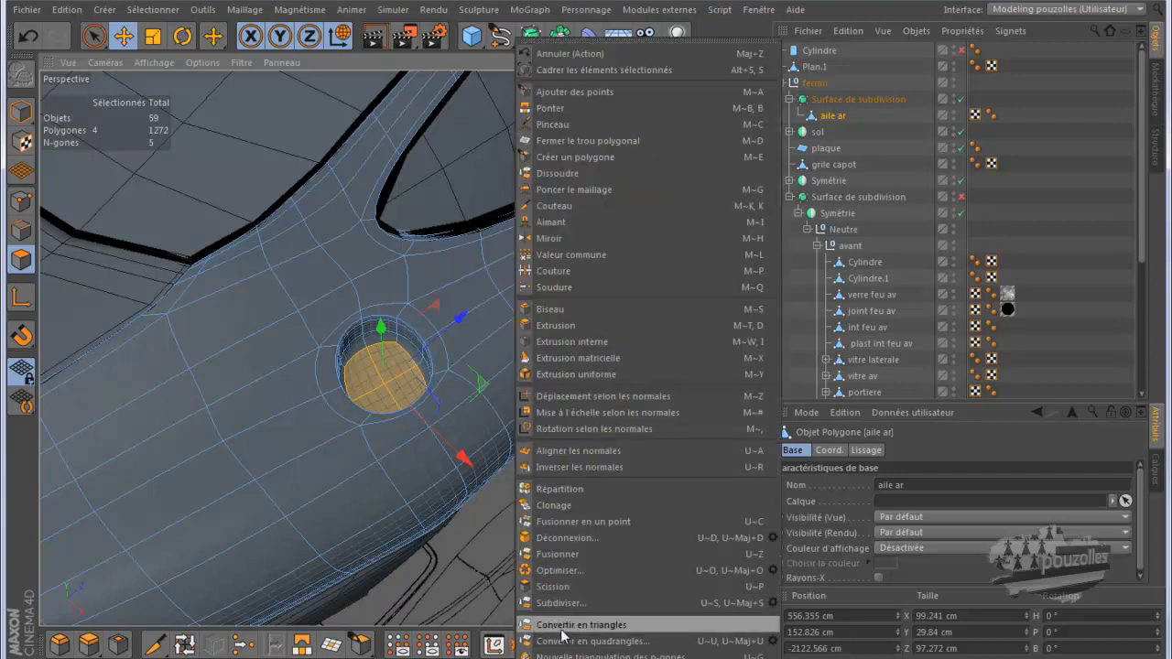
click(577, 587)
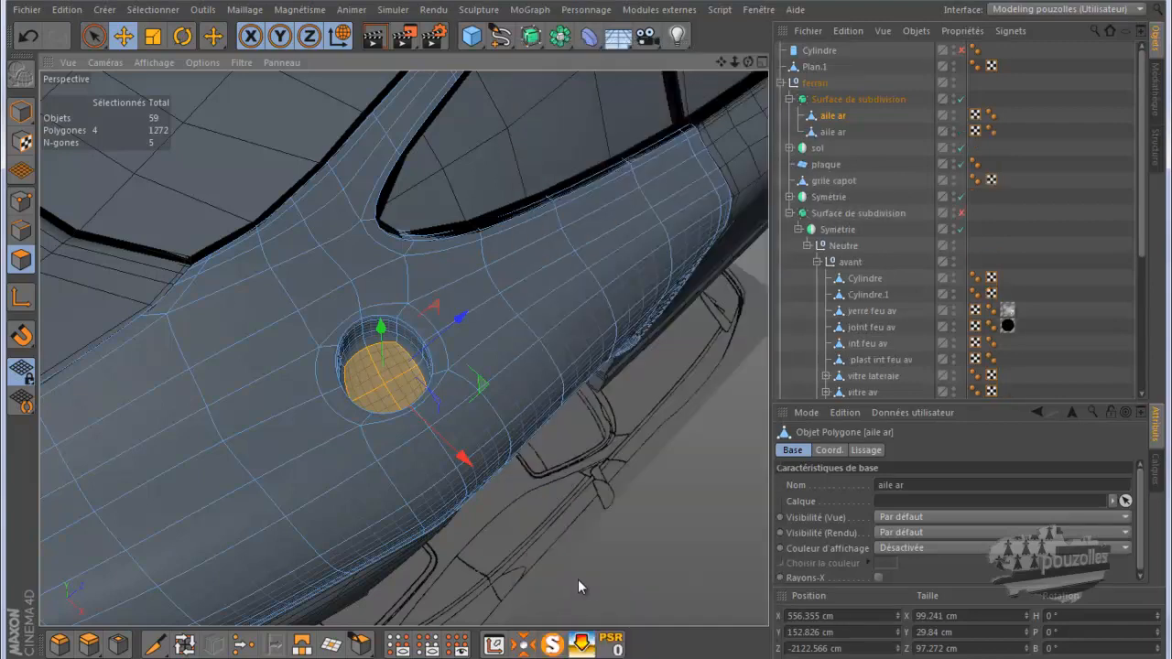
Step: Rename the split-off recess floor object as "trape r"
click(831, 133)
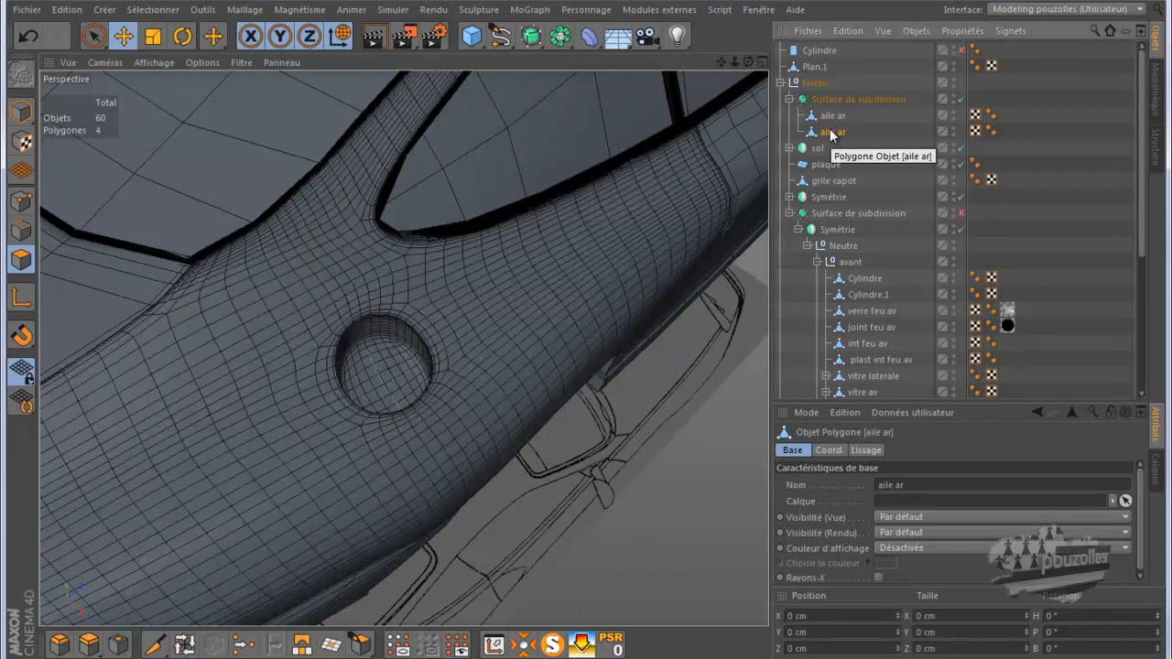
double_click(831, 133)
text(ap)
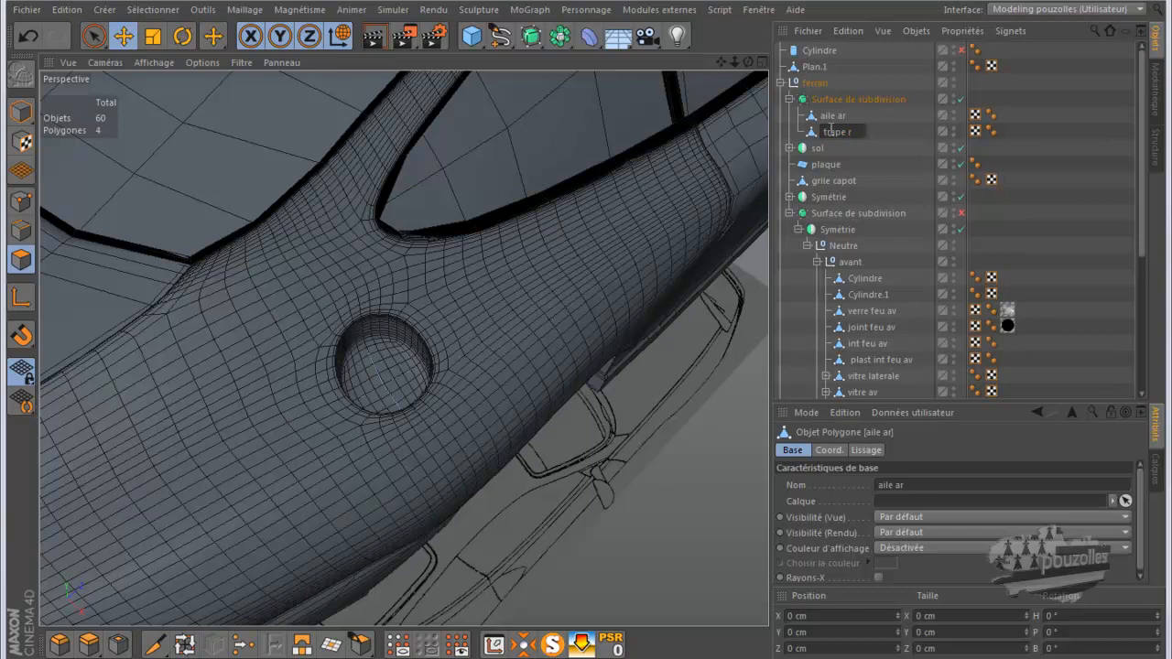
text(rape r)
key(Return)
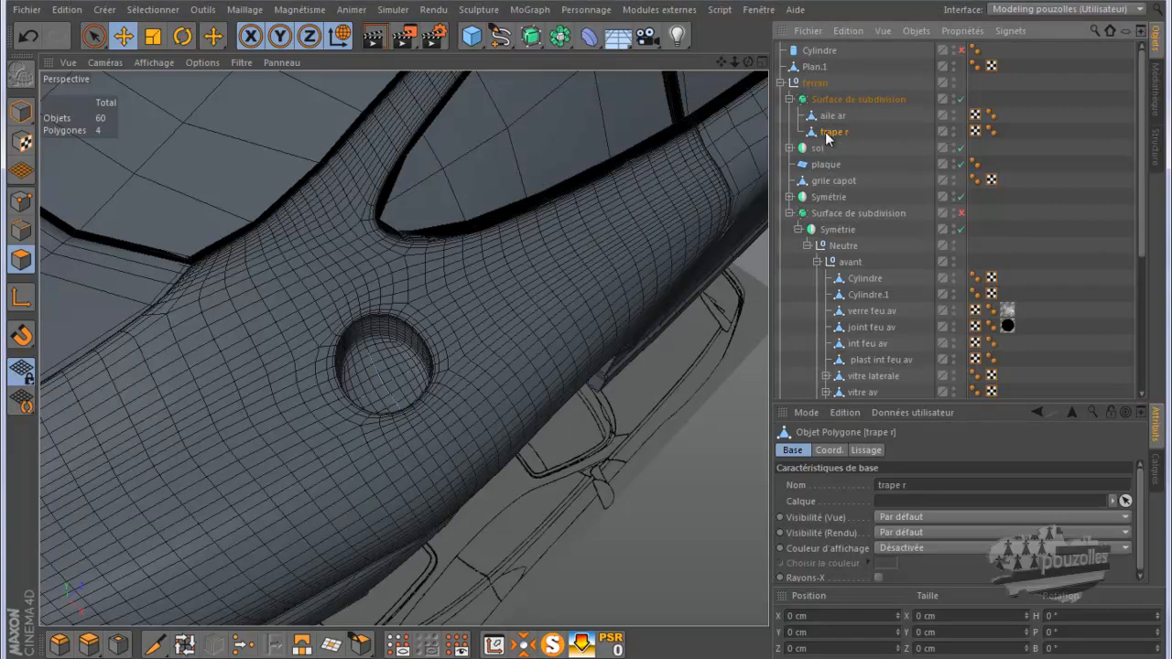
Step: Center the axis of trape r on its geometry and move the object up to about Y 190.9 cm, near the recess's rim
click(20, 112)
click(124, 35)
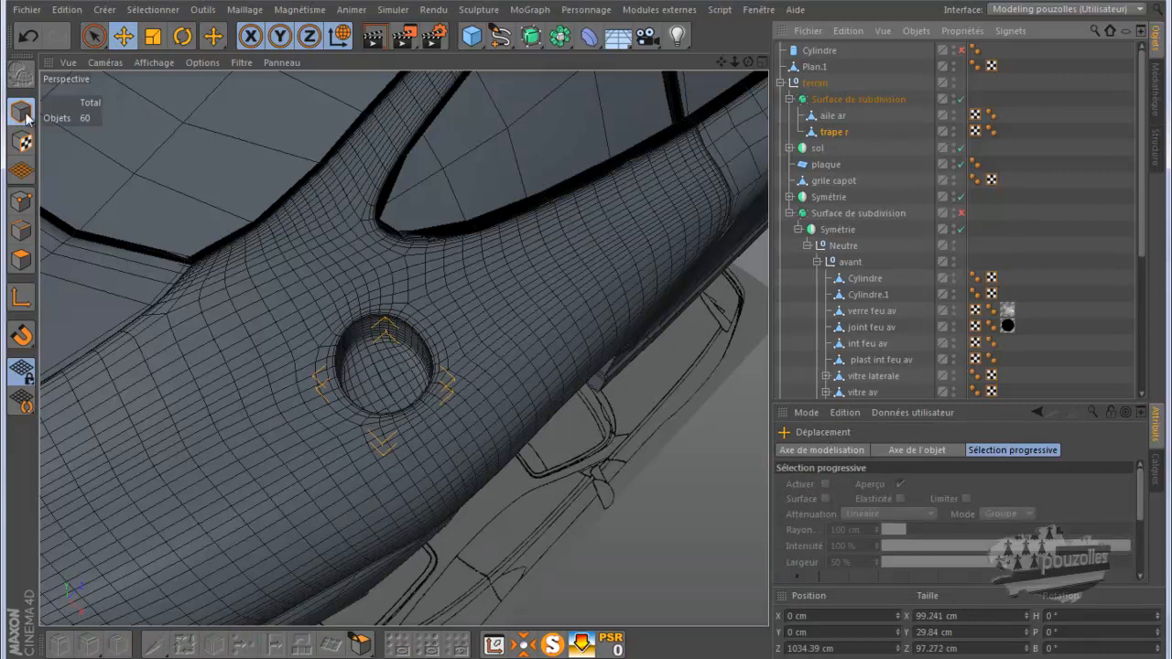
click(521, 651)
mouse_move(382, 331)
mouse_down()
mouse_move(383, 312)
mouse_move(391, 319)
mouse_up()
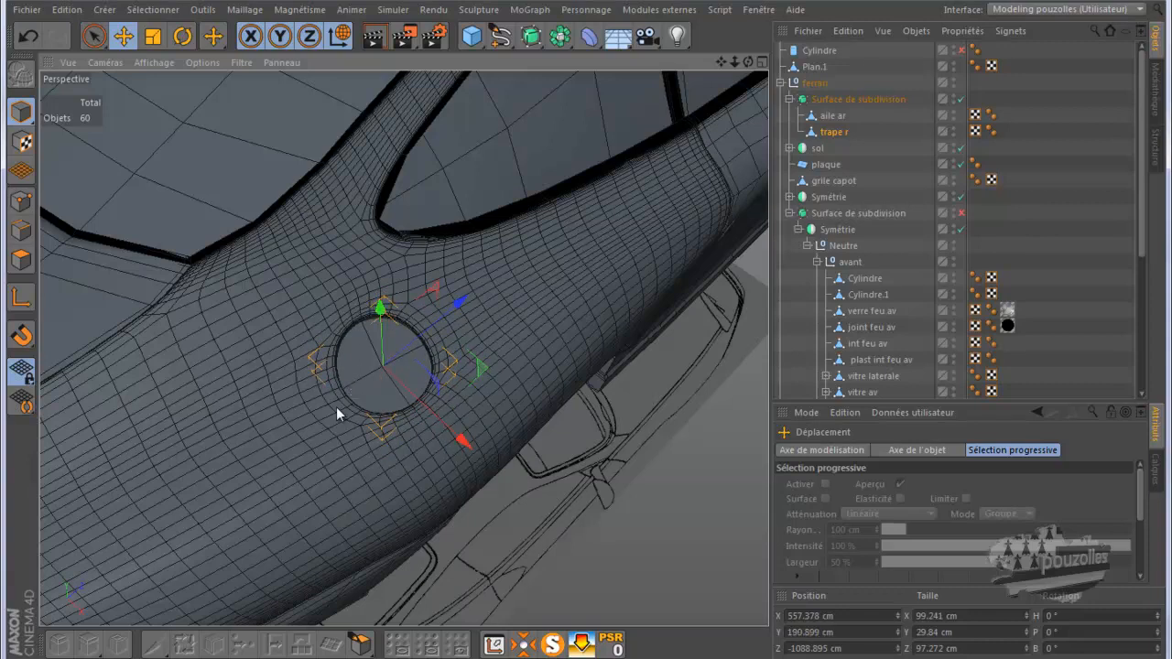
scroll(335, 411, up, 1)
scroll(335, 411, up, 4)
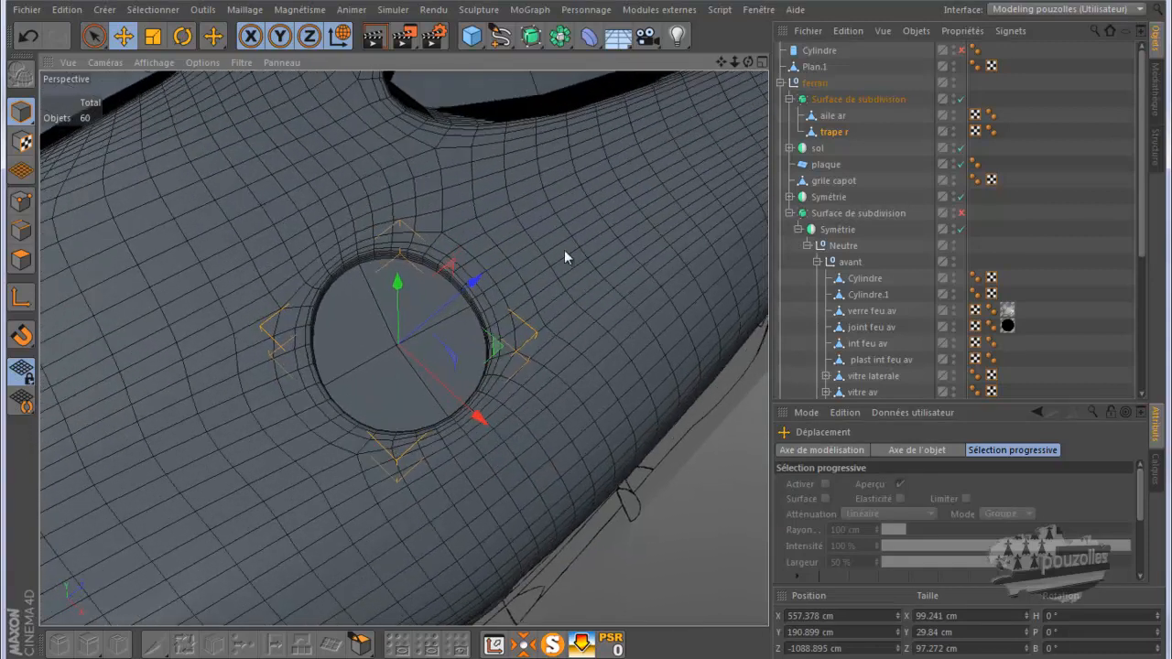
Step: Raise trape r to about Y 200.7 cm, then group it with aile ar under a null inside the subdivision surface
drag(744, 64, 586, 329)
drag(411, 200, 416, 190)
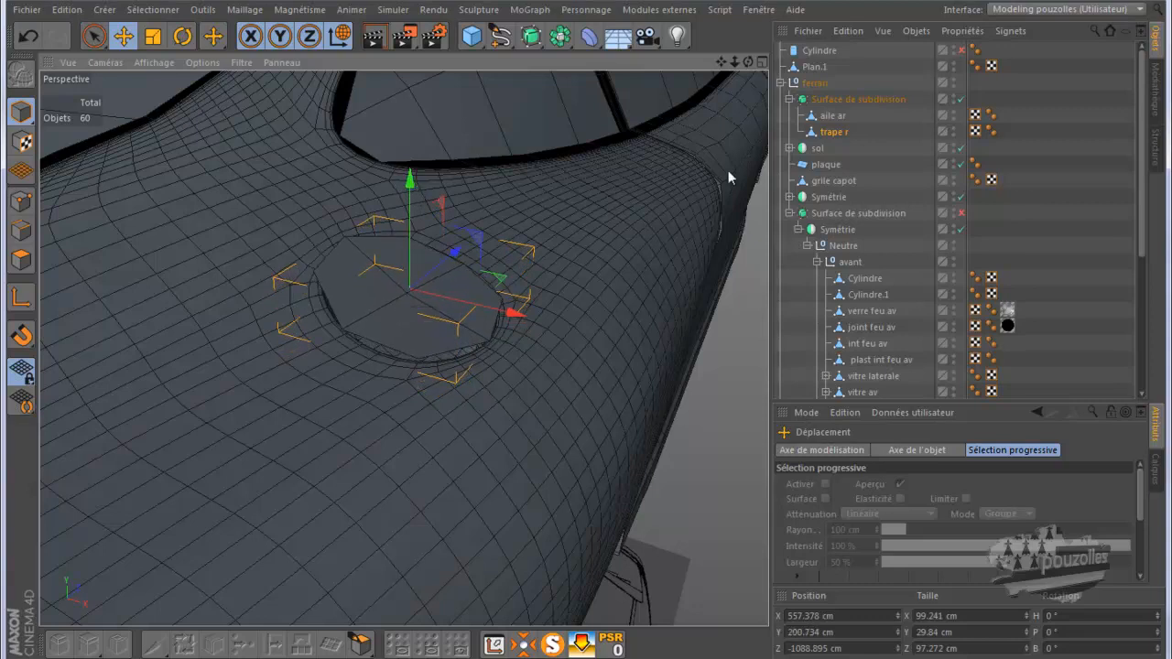
ctrl+click(830, 117)
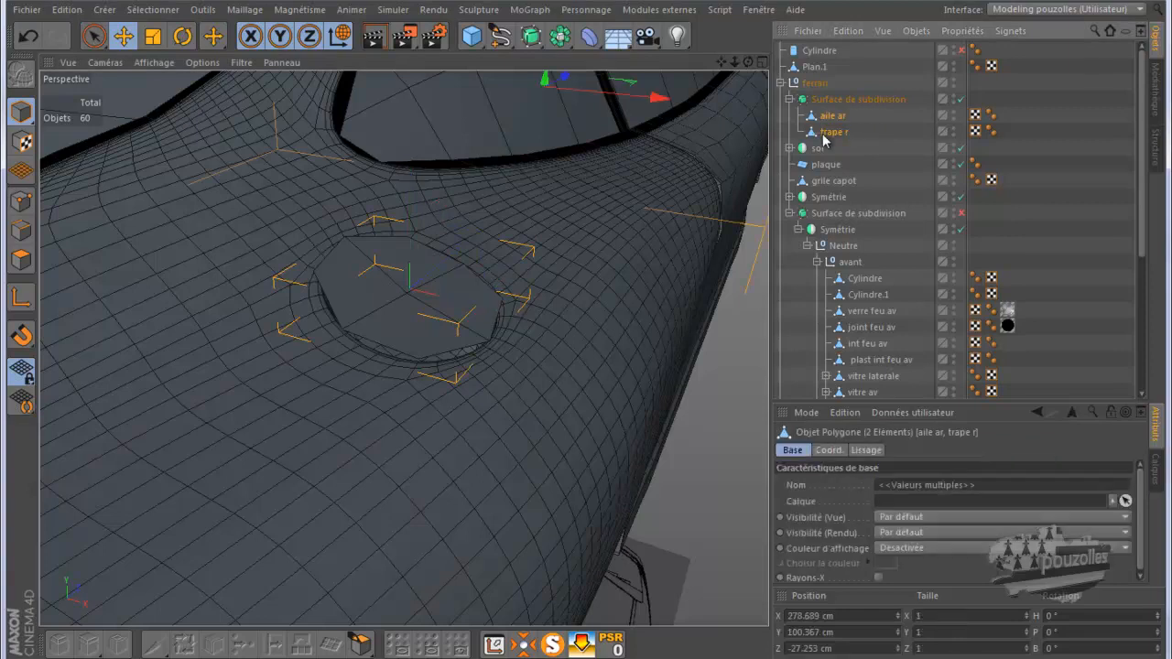
key(alt+g)
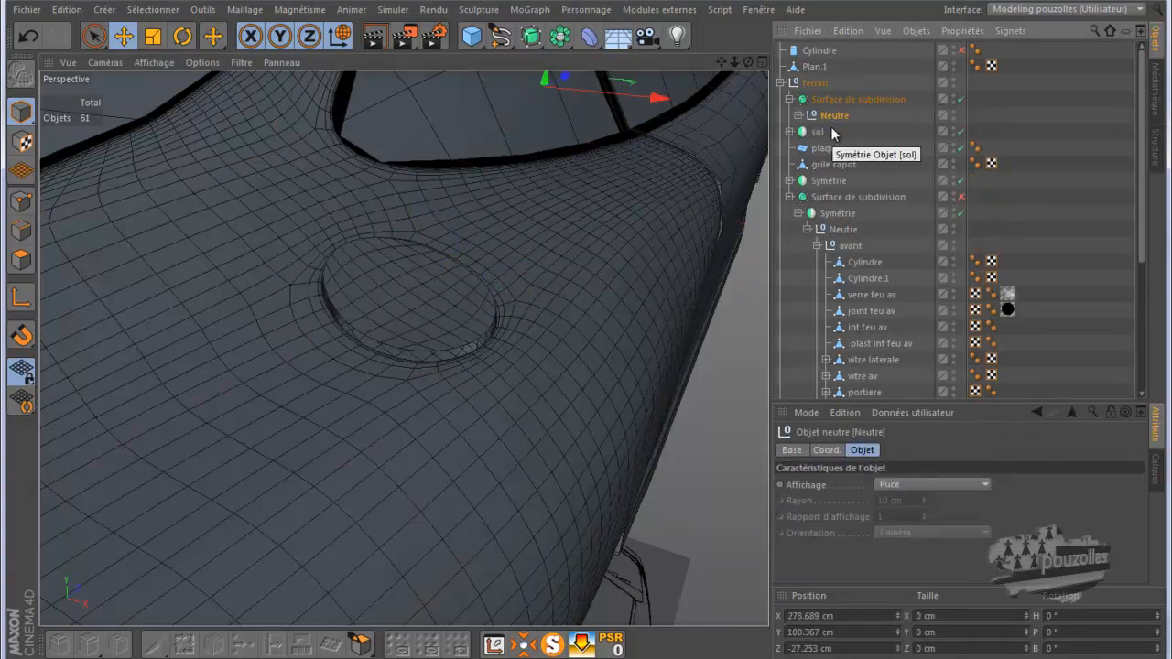
click(799, 116)
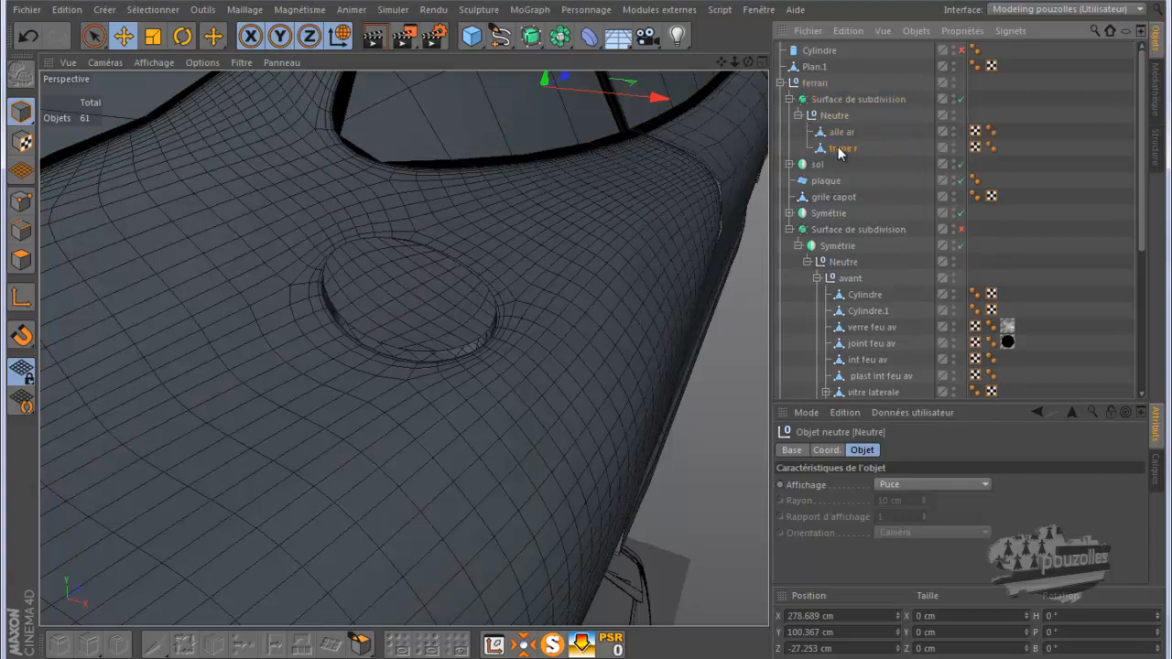
Step: Select the outer edge loop of trape r using Loop Selection with Arrêter aux délimitations and Sélectionner les délimitations enabled
click(839, 148)
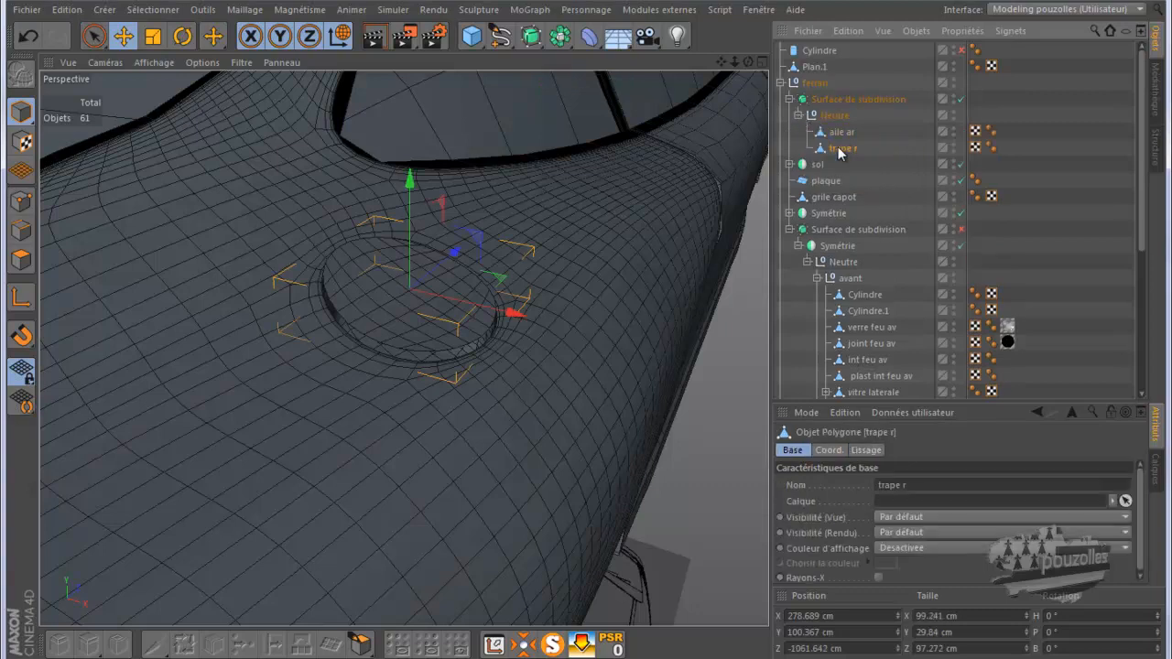
click(20, 231)
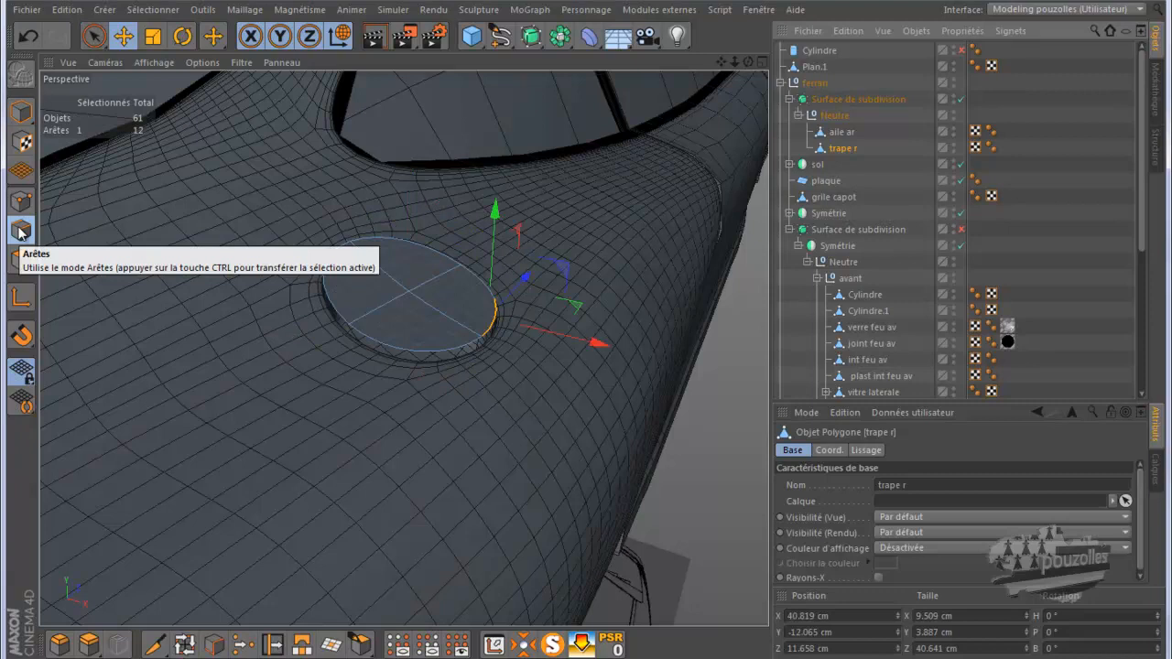
click(183, 646)
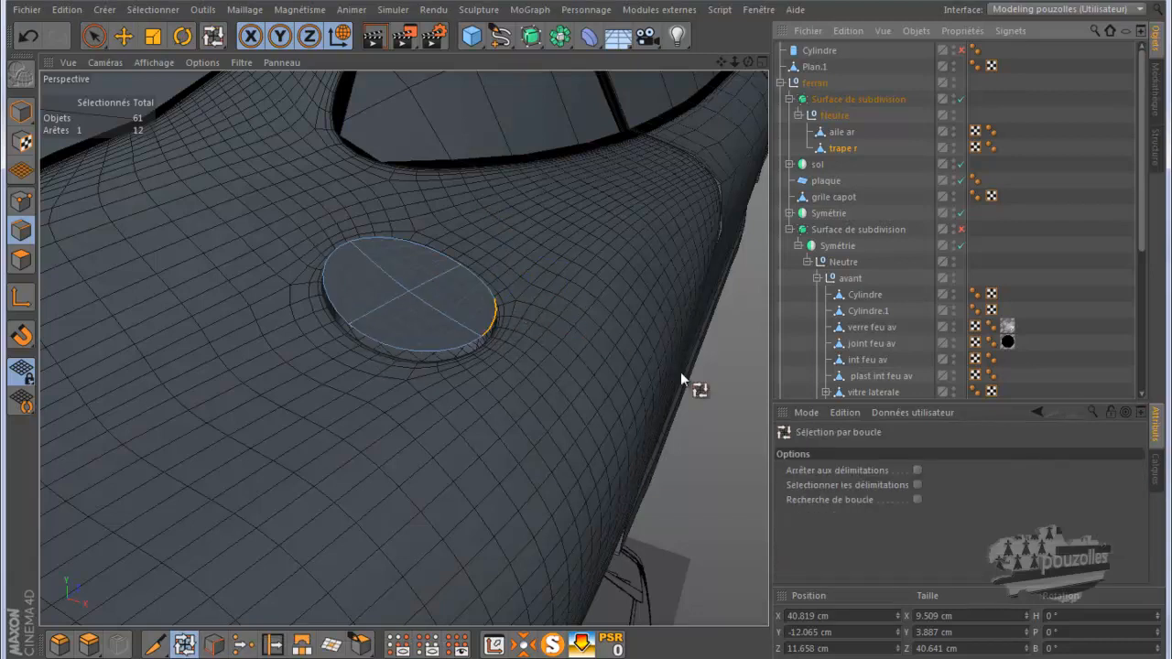
click(918, 470)
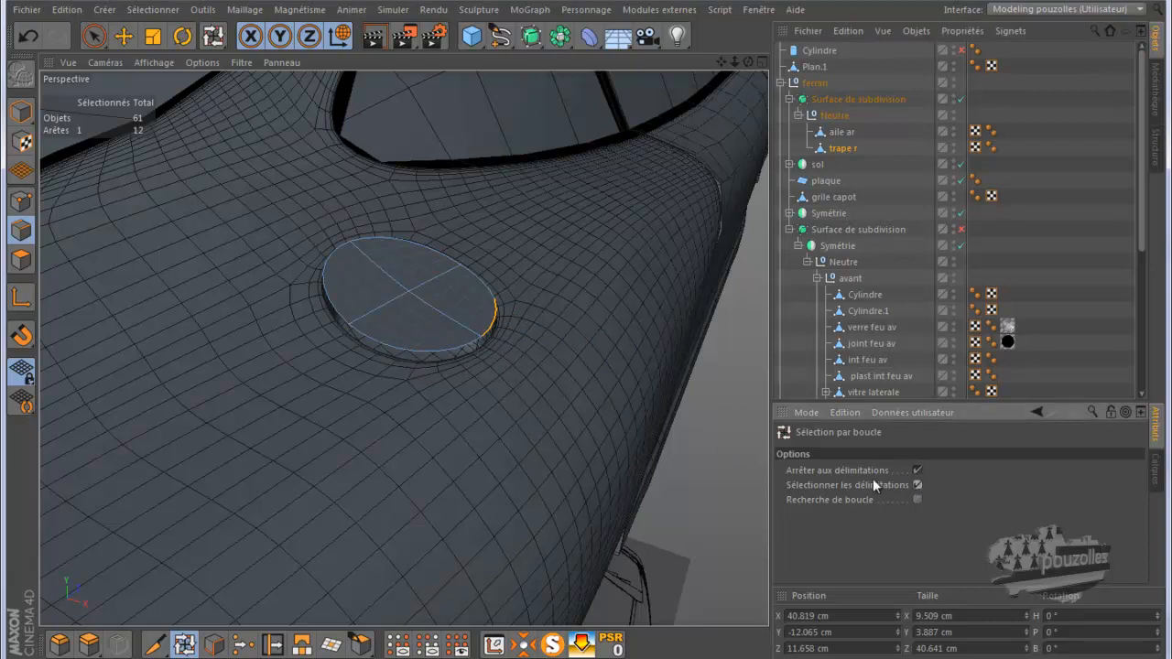
click(452, 354)
click(451, 349)
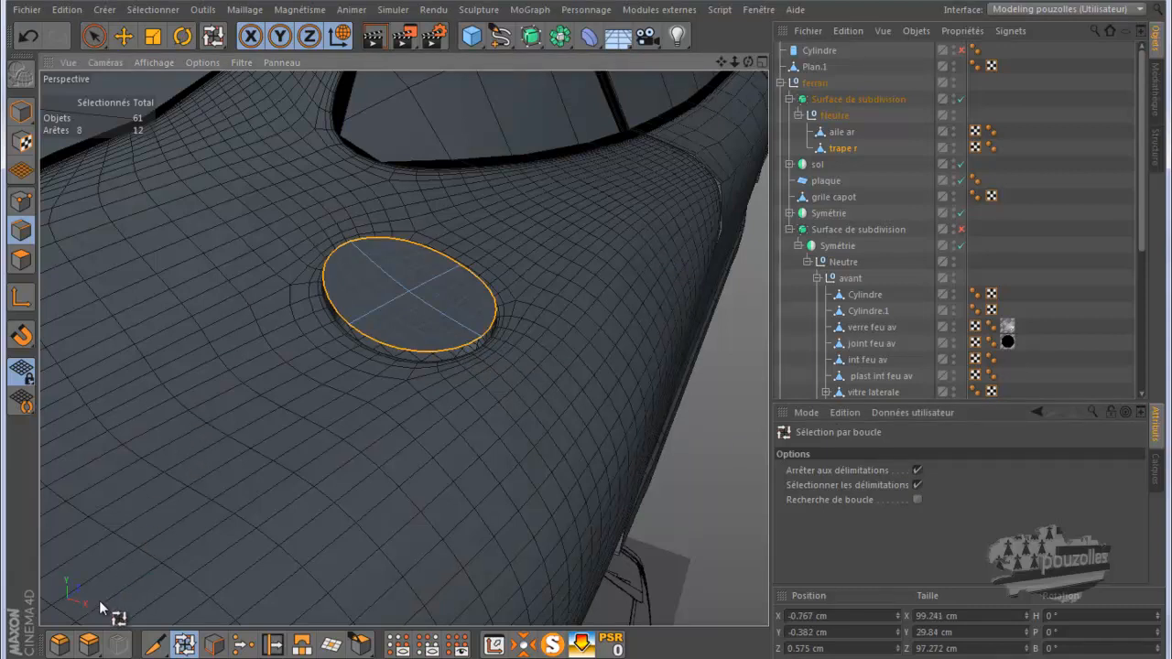
Step: Extrude the outline edges of trape r twice, a thin band first, down to about Y -8.5 cm, and render the view
click(125, 35)
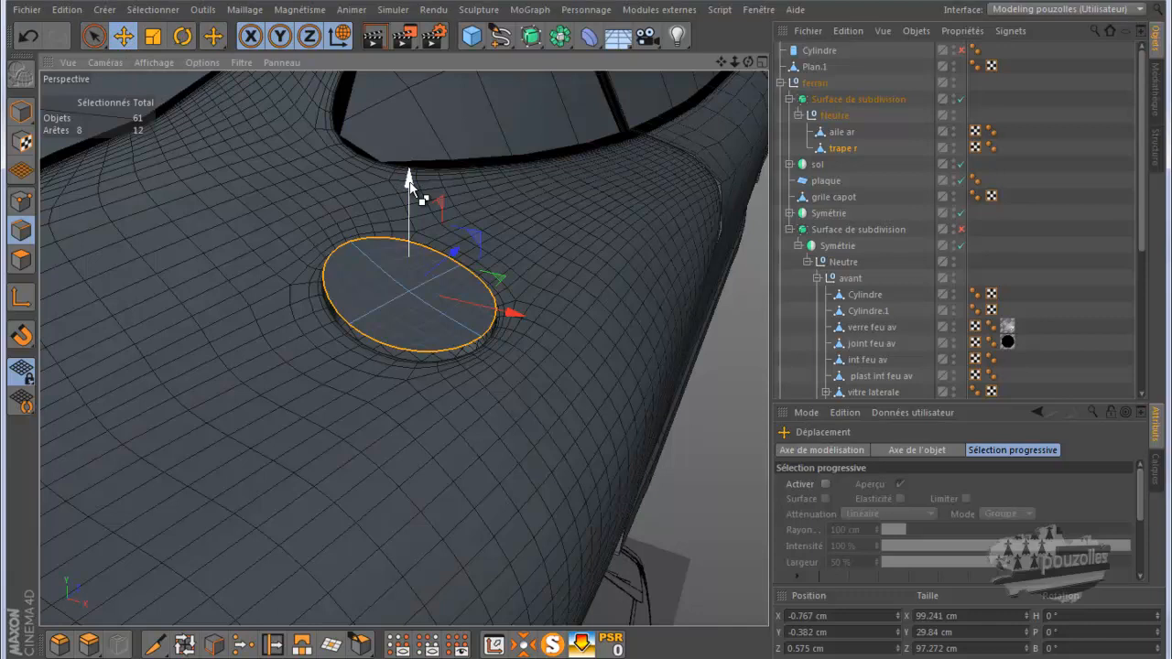
drag(411, 185, 412, 184)
ctrl+drag(412, 185, 419, 204)
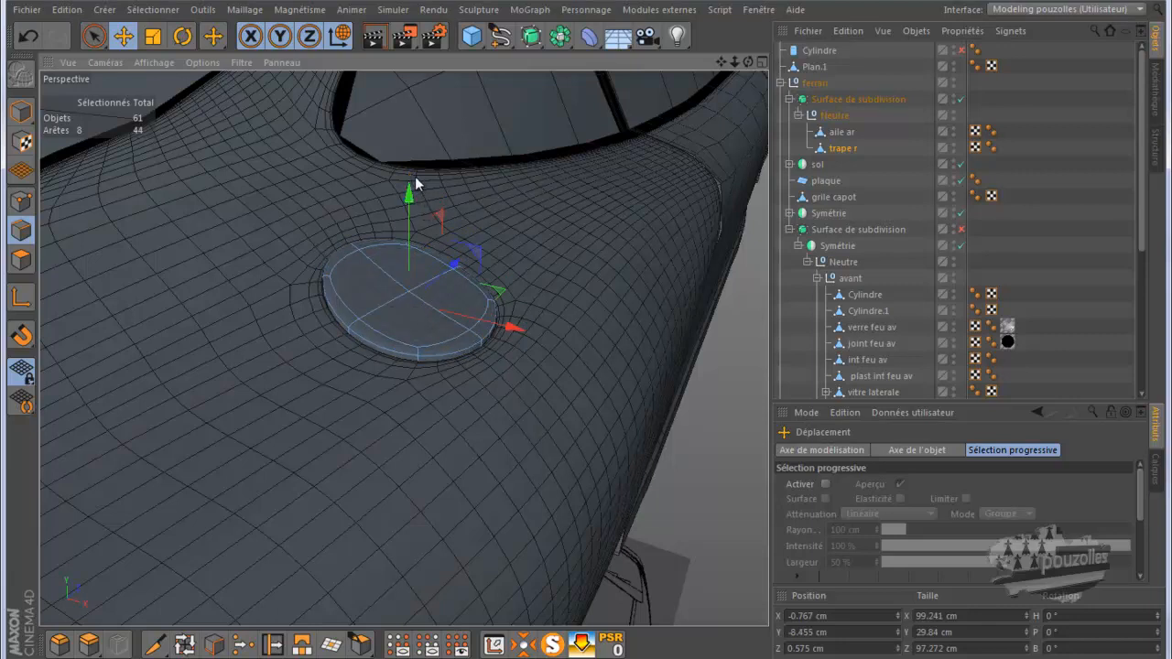
click(375, 38)
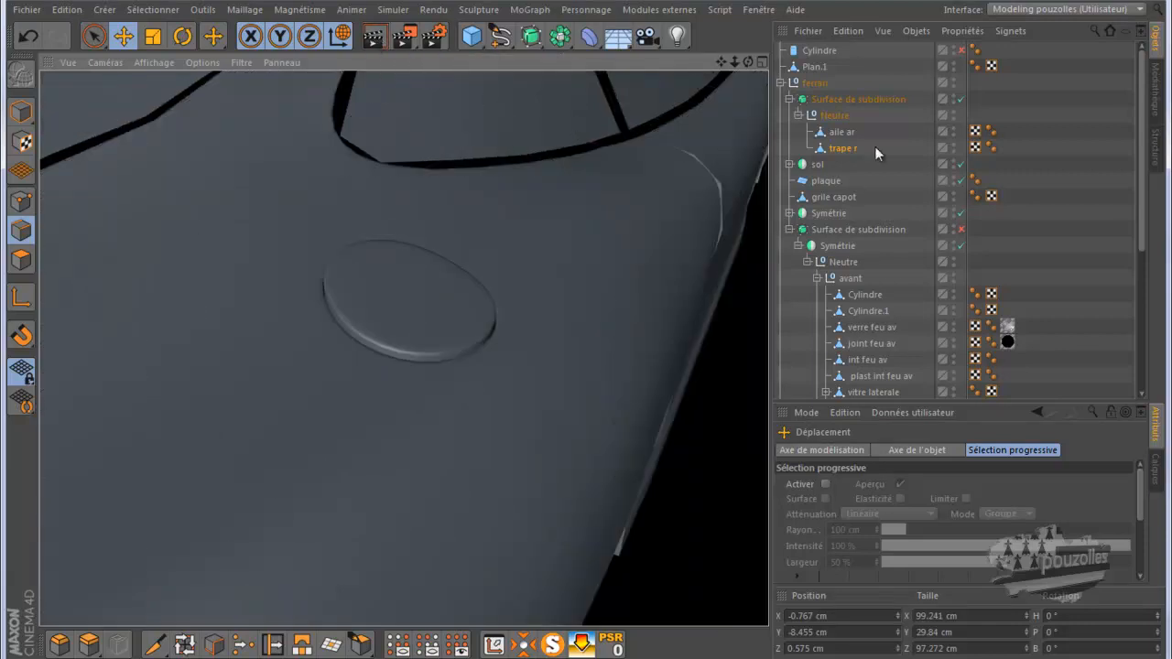
Step: In model mode, lower the whole trape r object to about Y 97.7 cm so it sits into the recess
click(844, 149)
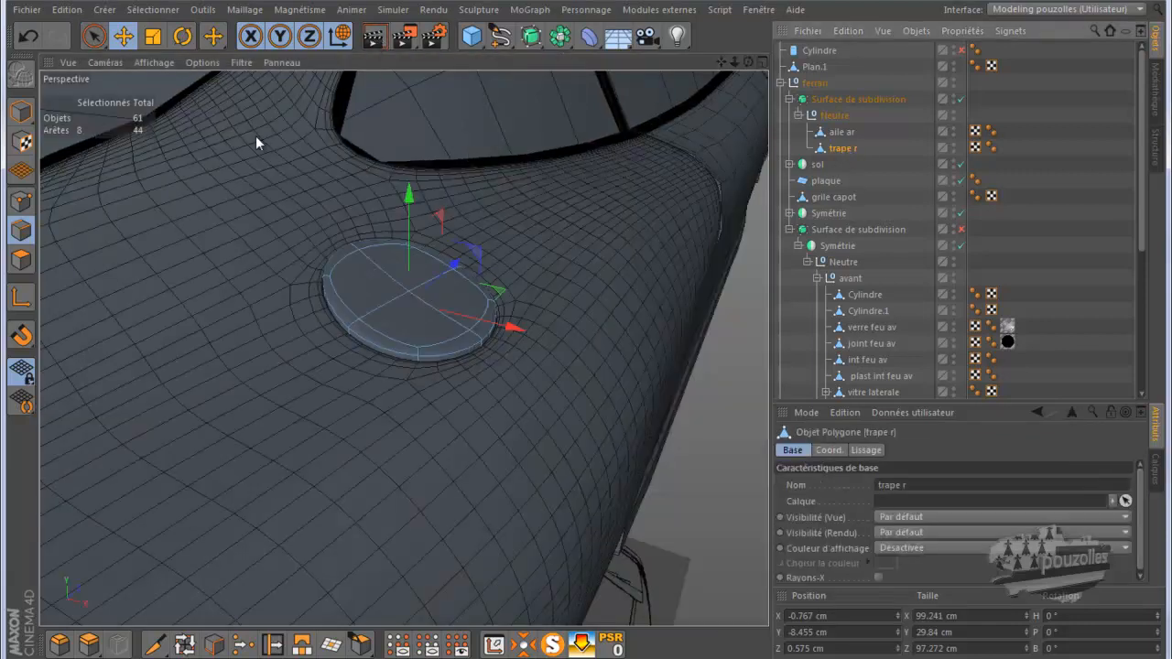
click(23, 115)
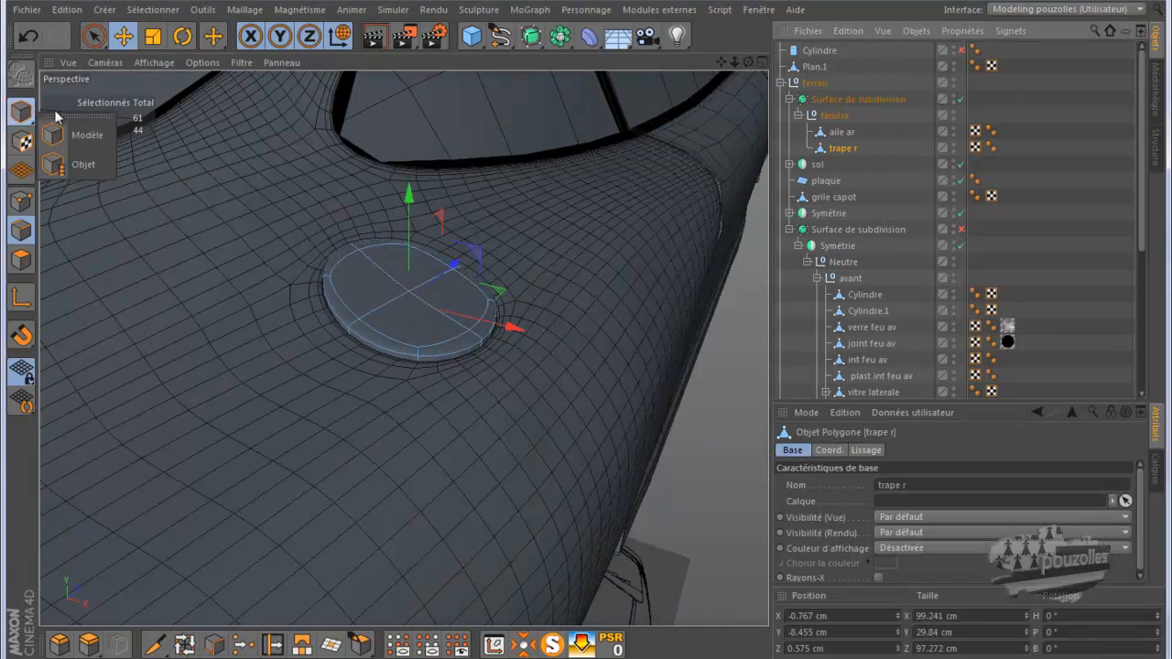
click(22, 112)
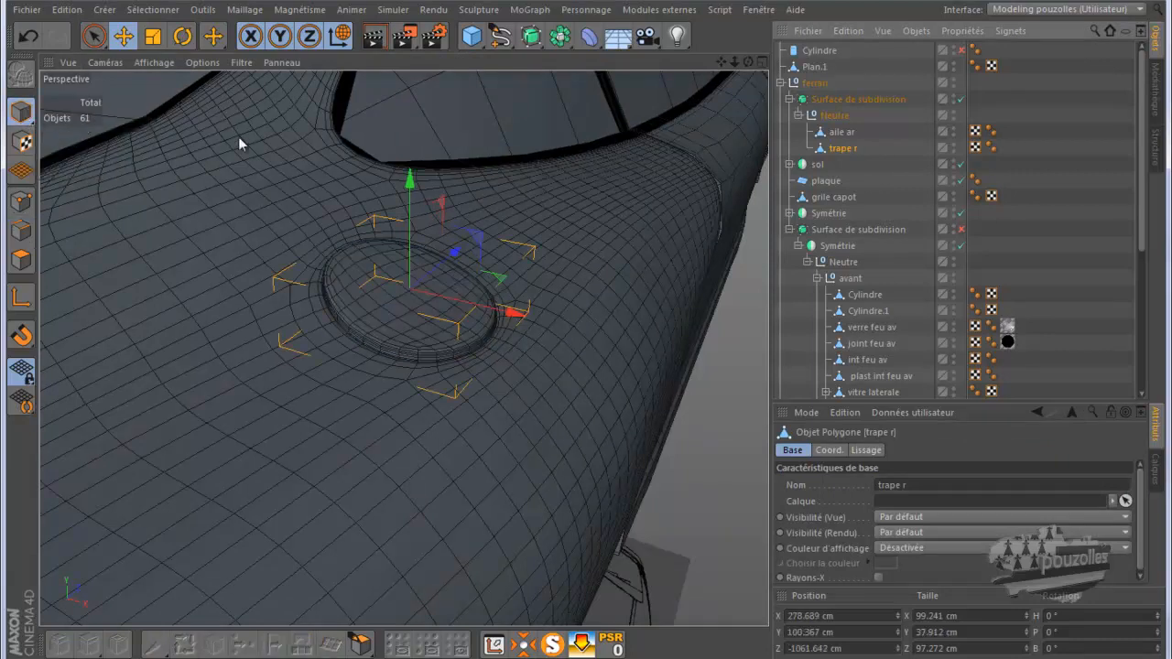
drag(409, 183, 411, 196)
Step: Render the whole car from a rear three-quarter angle to examine the flap on the rear wing
alt+drag(570, 247, 351, 124)
scroll(473, 337, down, 10)
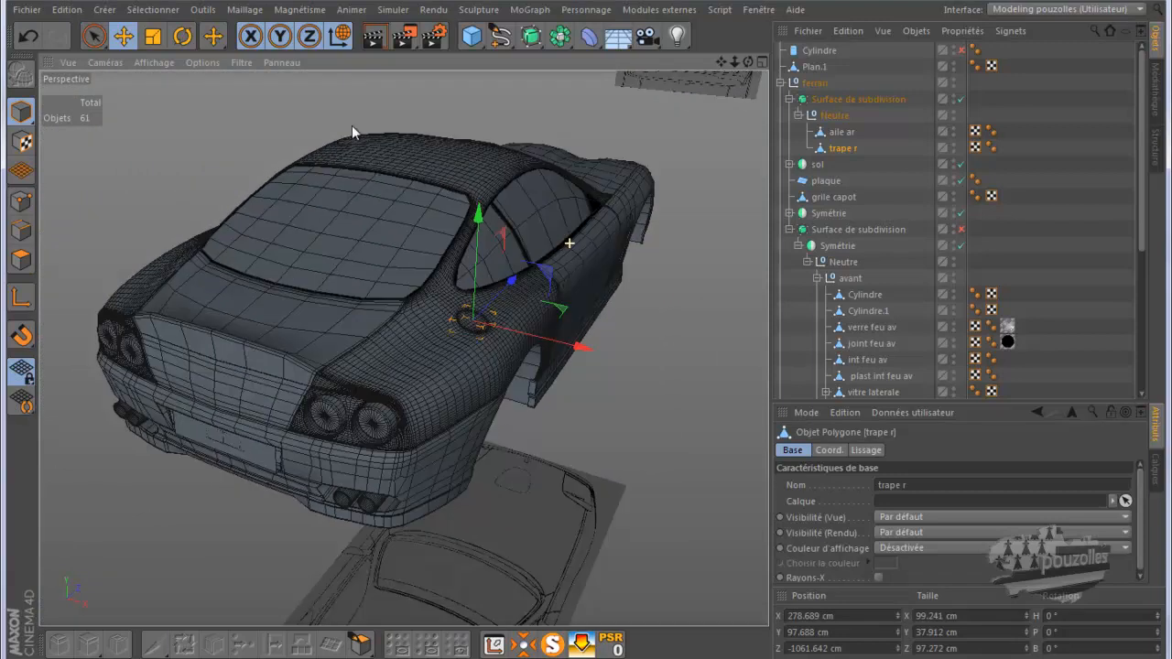
click(378, 36)
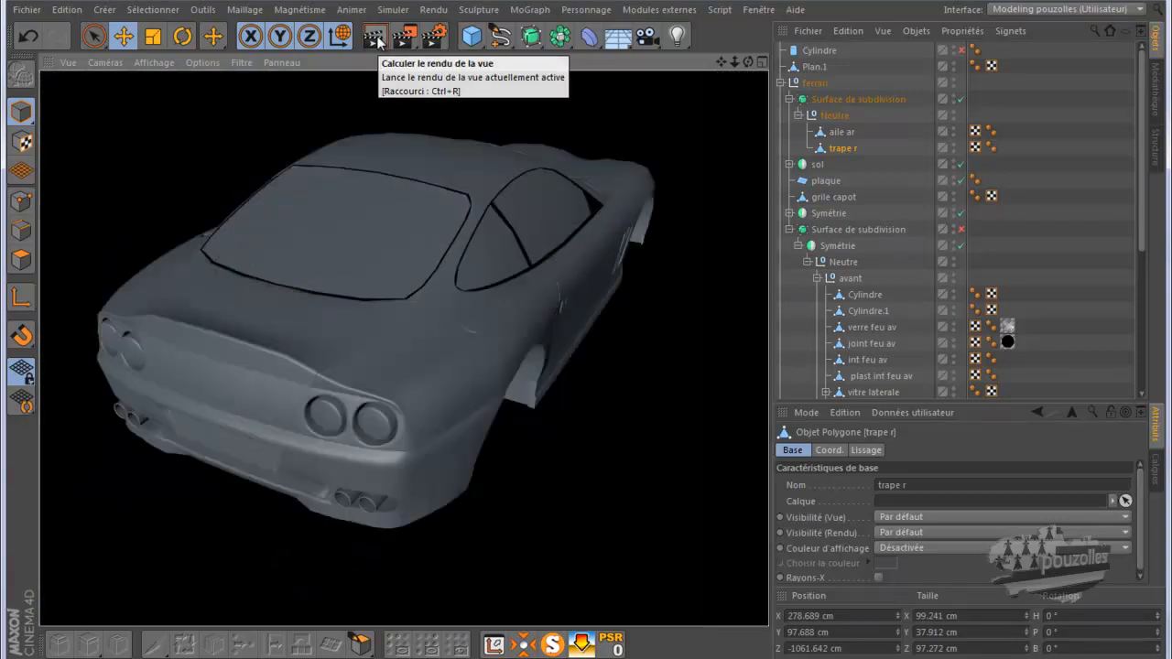
click(505, 512)
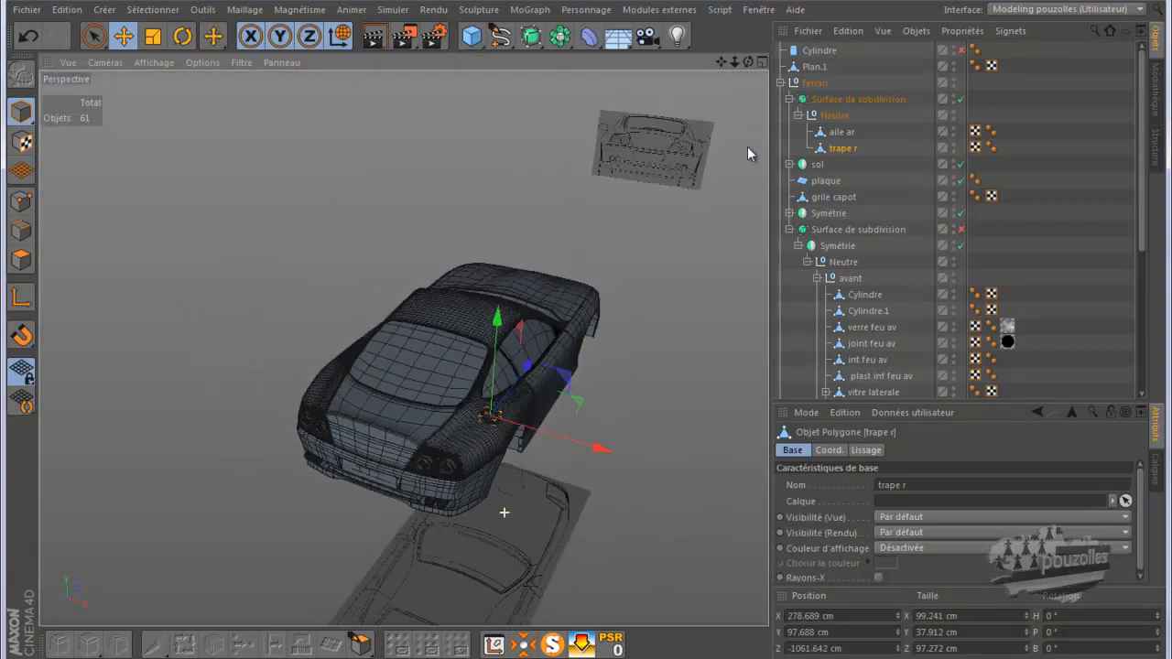
Step: Enable the main body's subdivision surface and render the car from both front three-quarter angles
drag(747, 63, 595, 334)
click(960, 230)
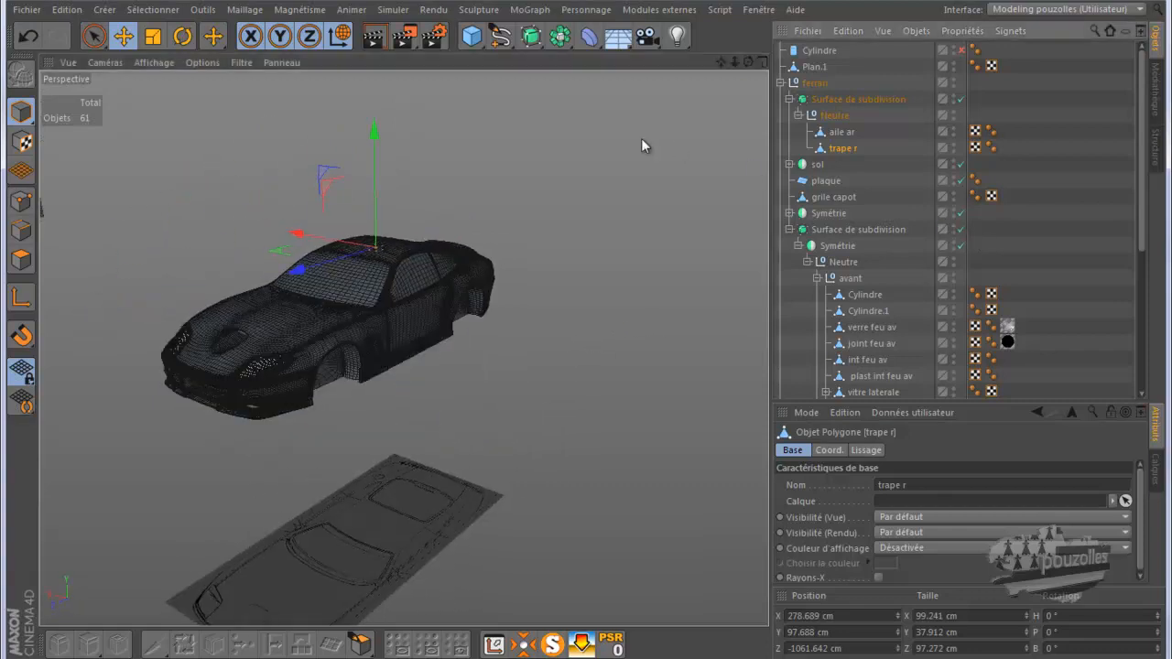
scroll(220, 327, up, 2)
scroll(220, 327, up, 3)
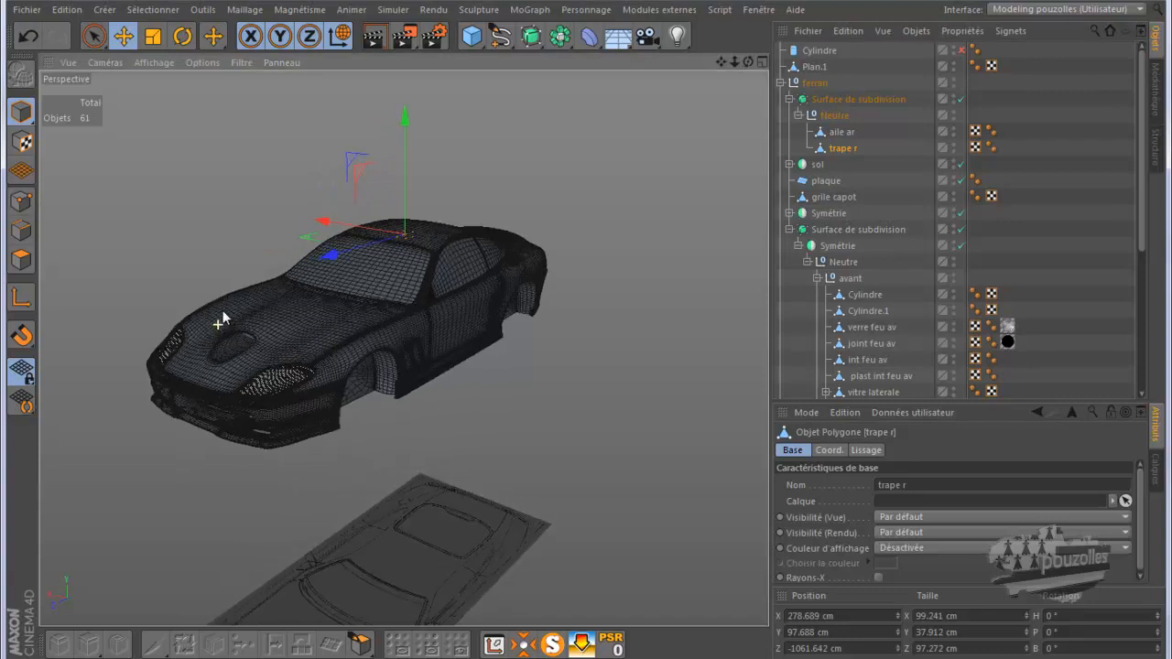
click(373, 38)
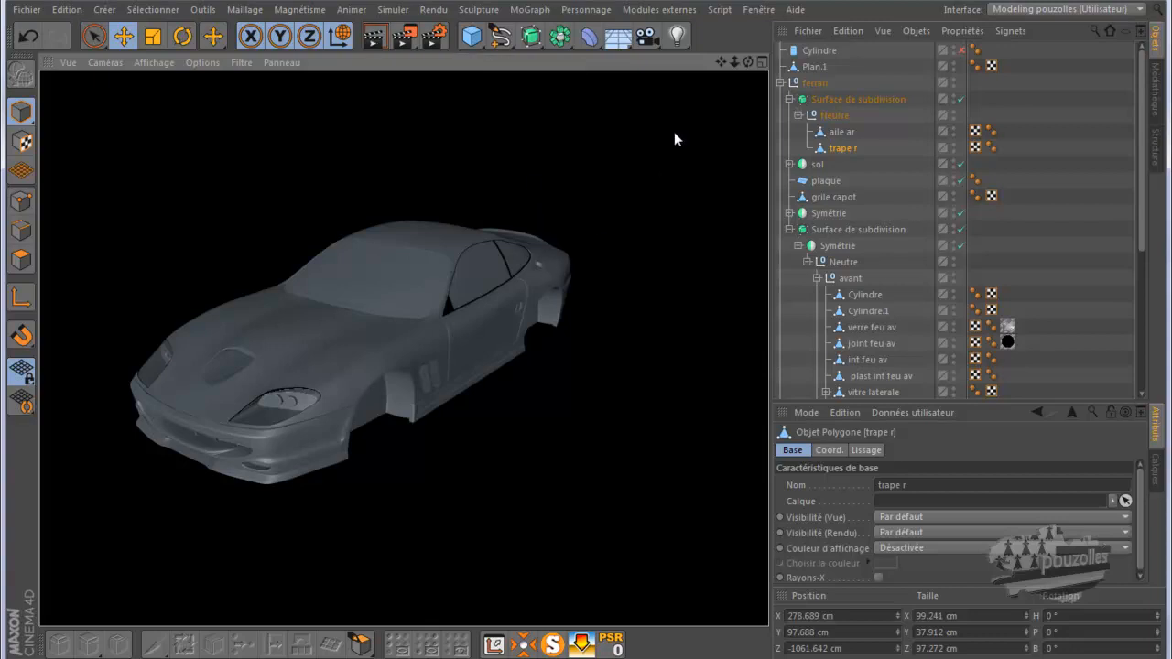
alt+drag(618, 340, 449, 62)
click(376, 39)
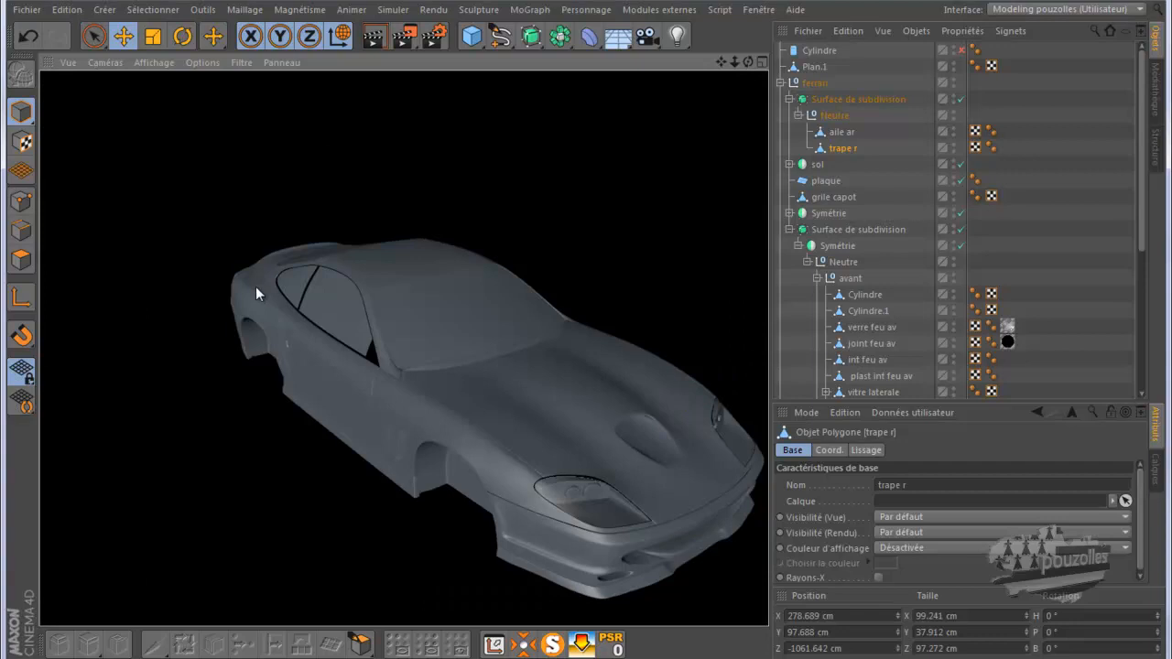
Step: Frame trape r up close and lower it slightly to about Y 97.1 cm in the recess
click(842, 150)
click(369, 244)
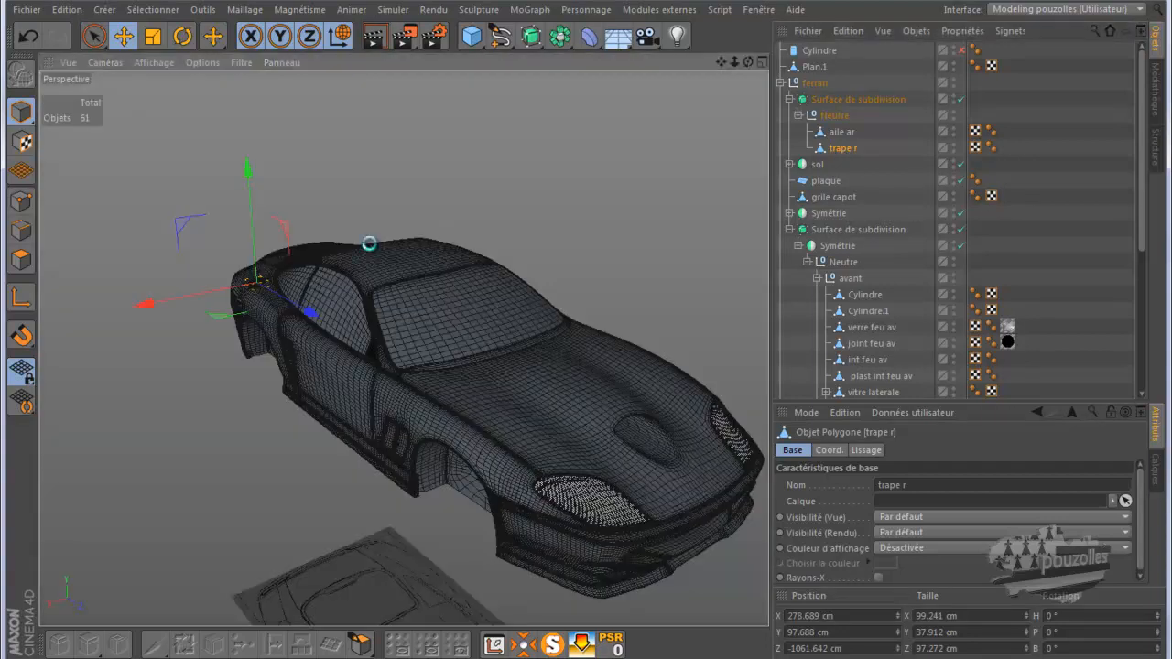
key(o)
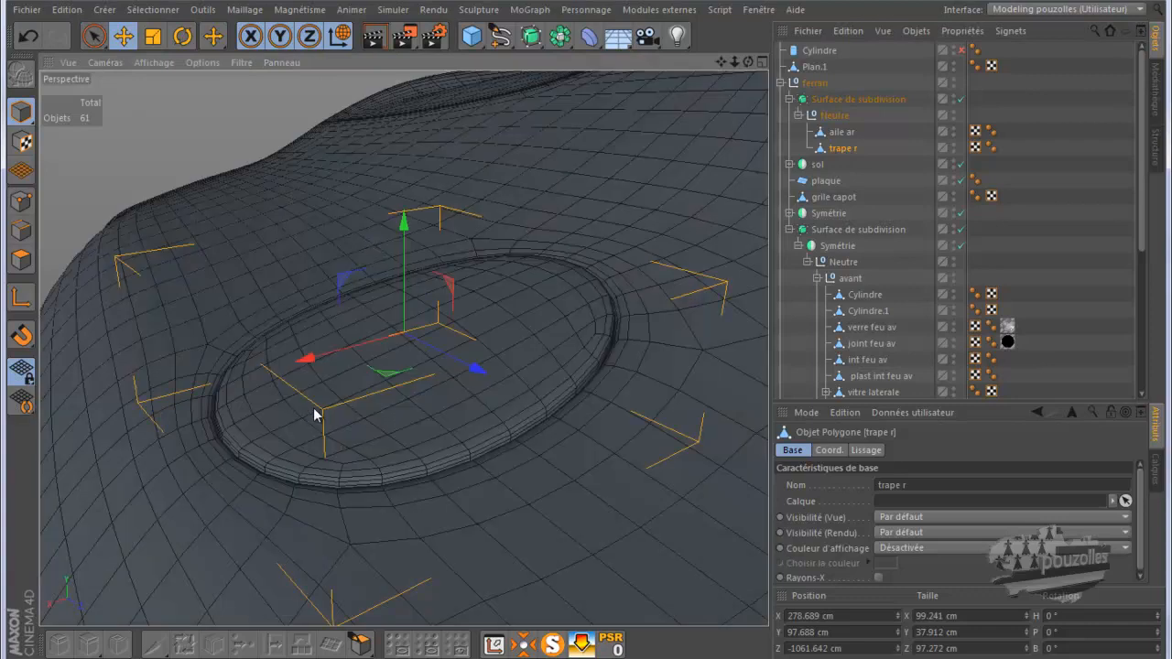
alt+drag(304, 323, 643, 150)
mouse_move(736, 57)
mouse_down()
mouse_move(584, 343)
mouse_move(720, 60)
mouse_up()
alt+drag(554, 315, 585, 325)
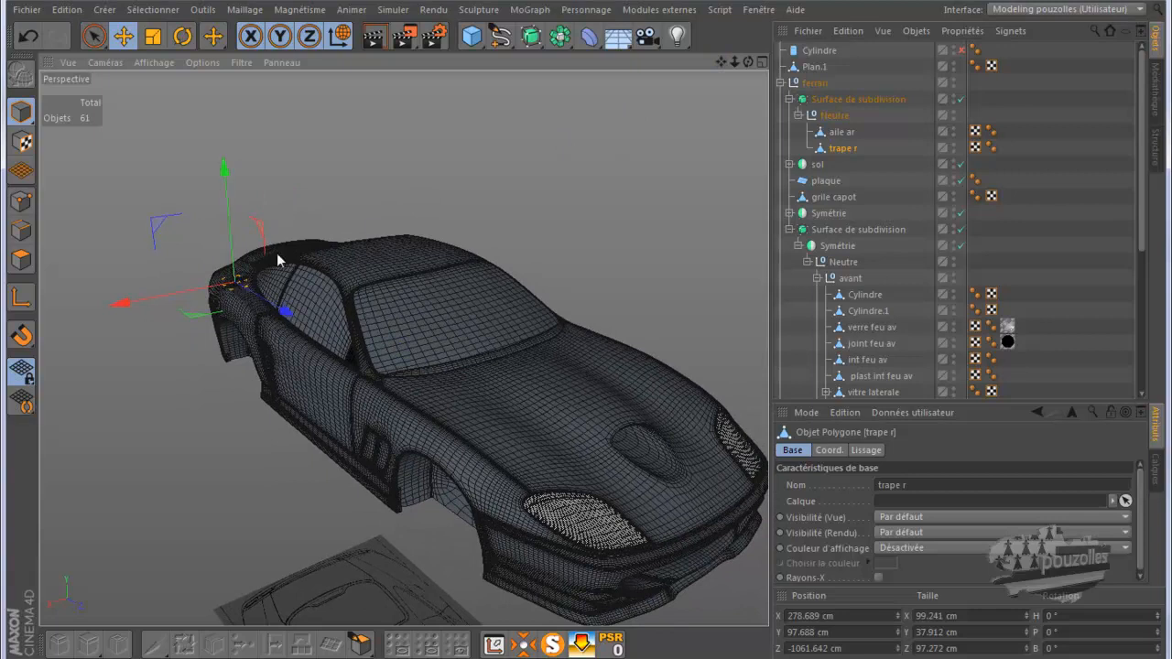
click(840, 150)
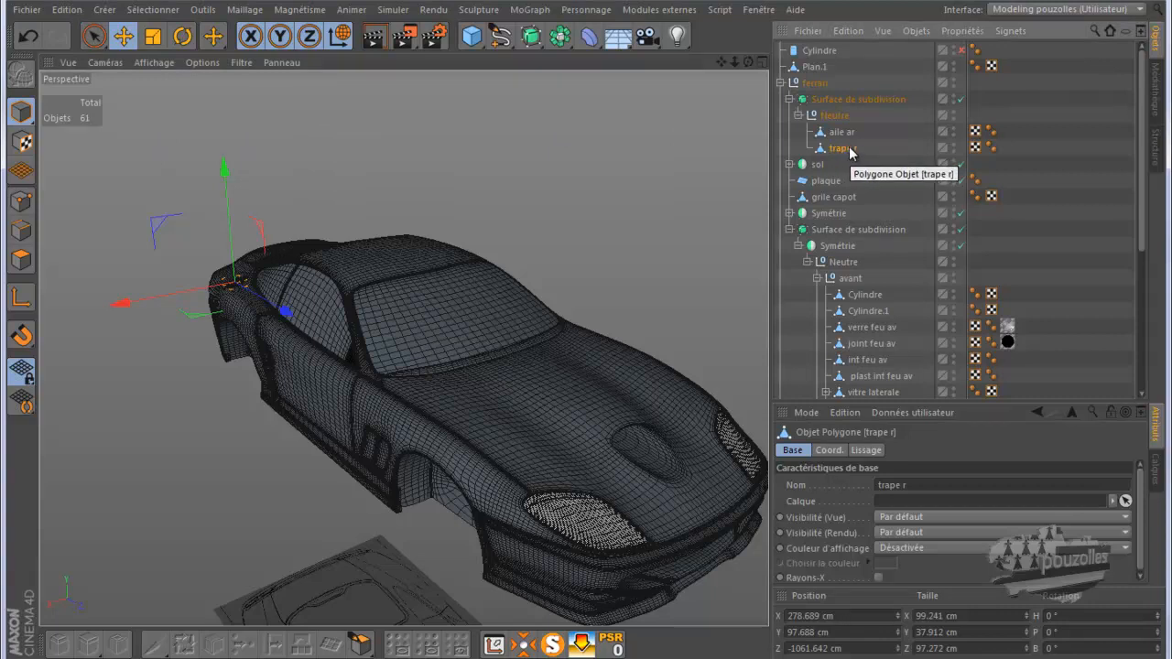
key(o)
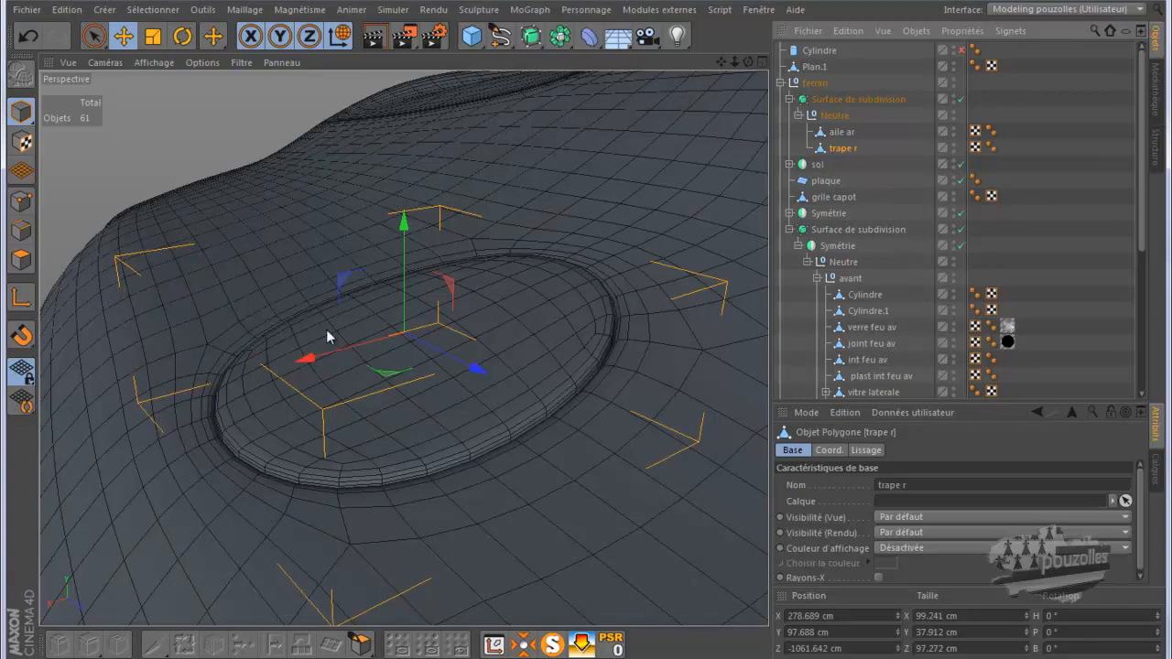
drag(748, 62, 585, 331)
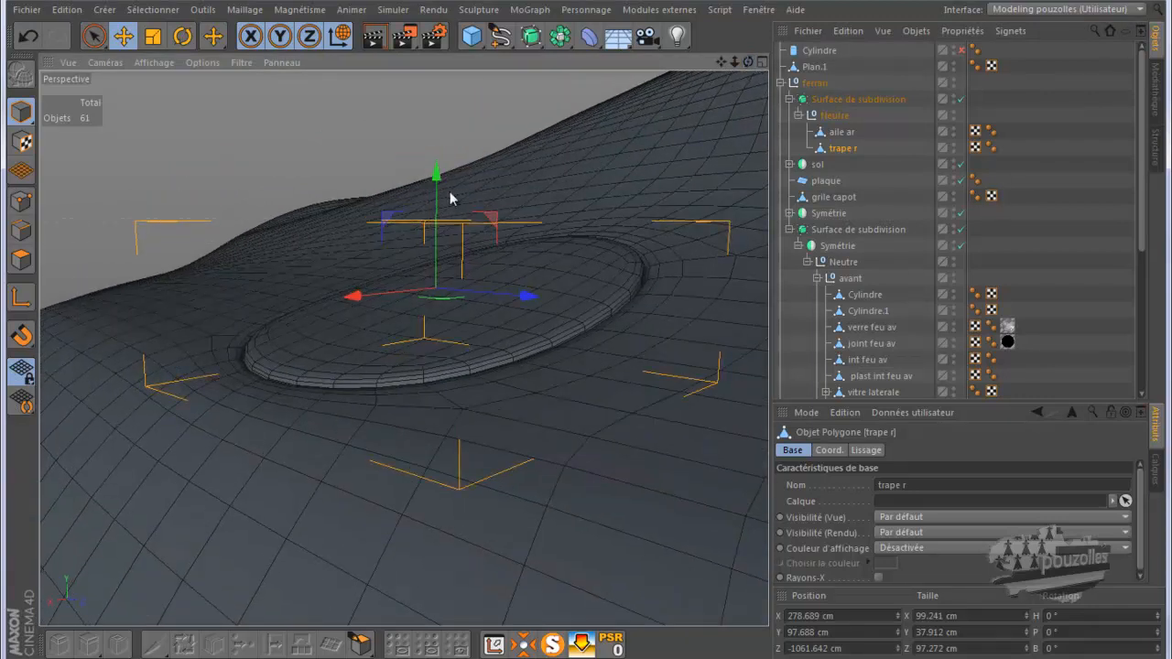
drag(437, 176, 439, 181)
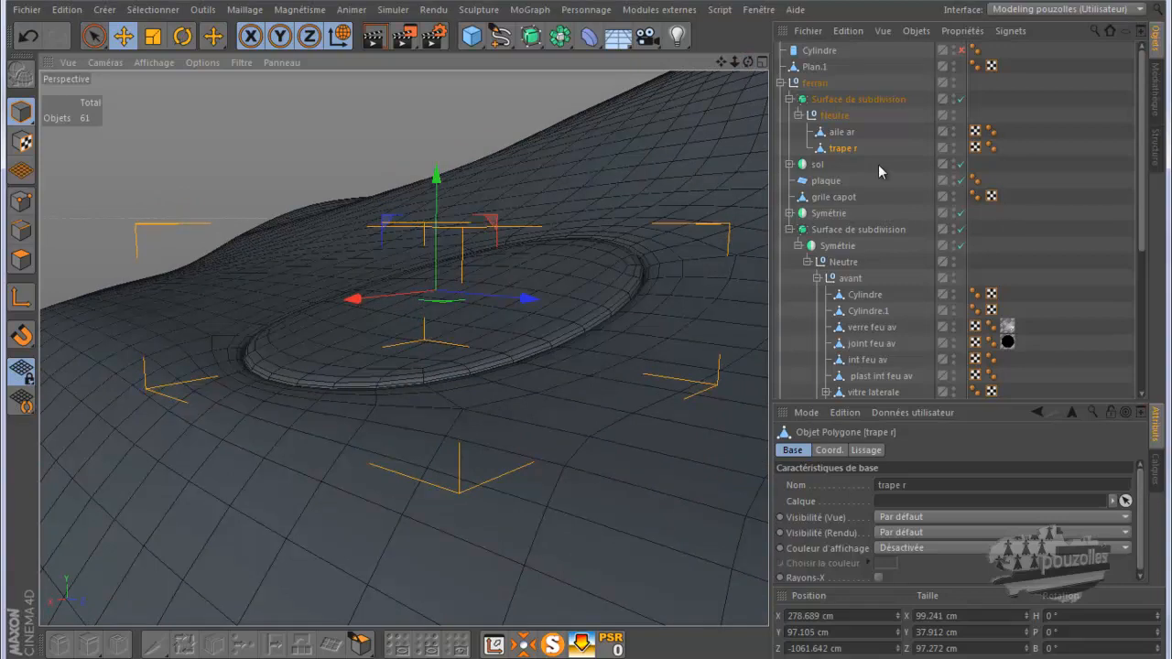
Step: Disable the subdivision surface above trape r and prepare a Boucle-mode Knife over its edges in the top view
click(960, 97)
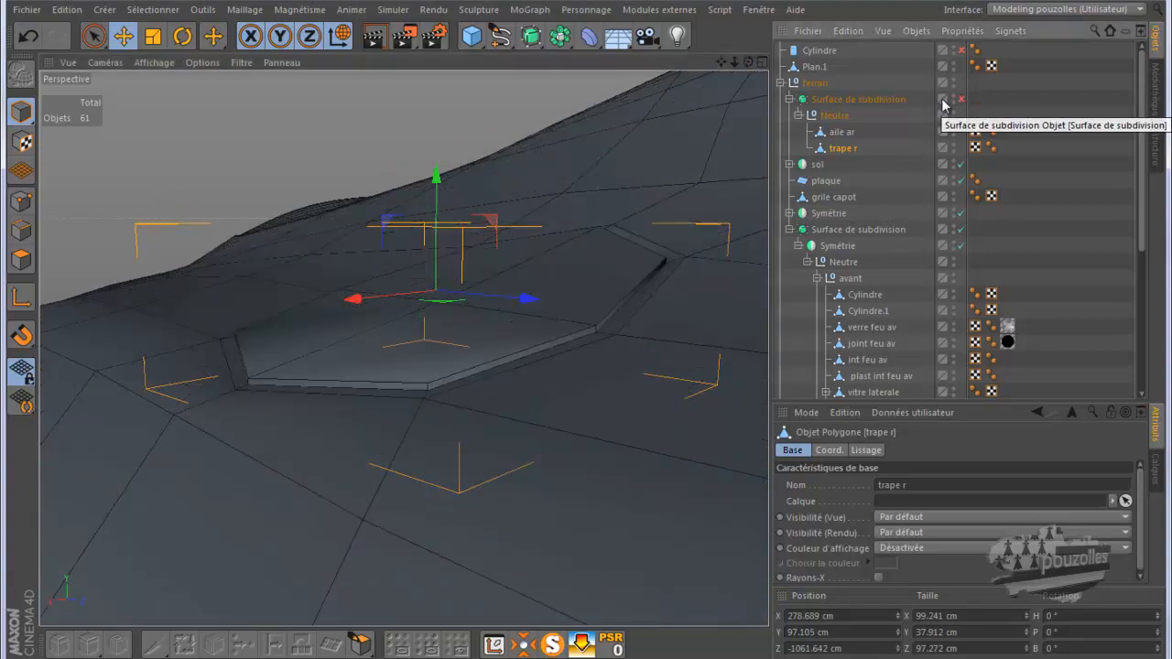
click(23, 227)
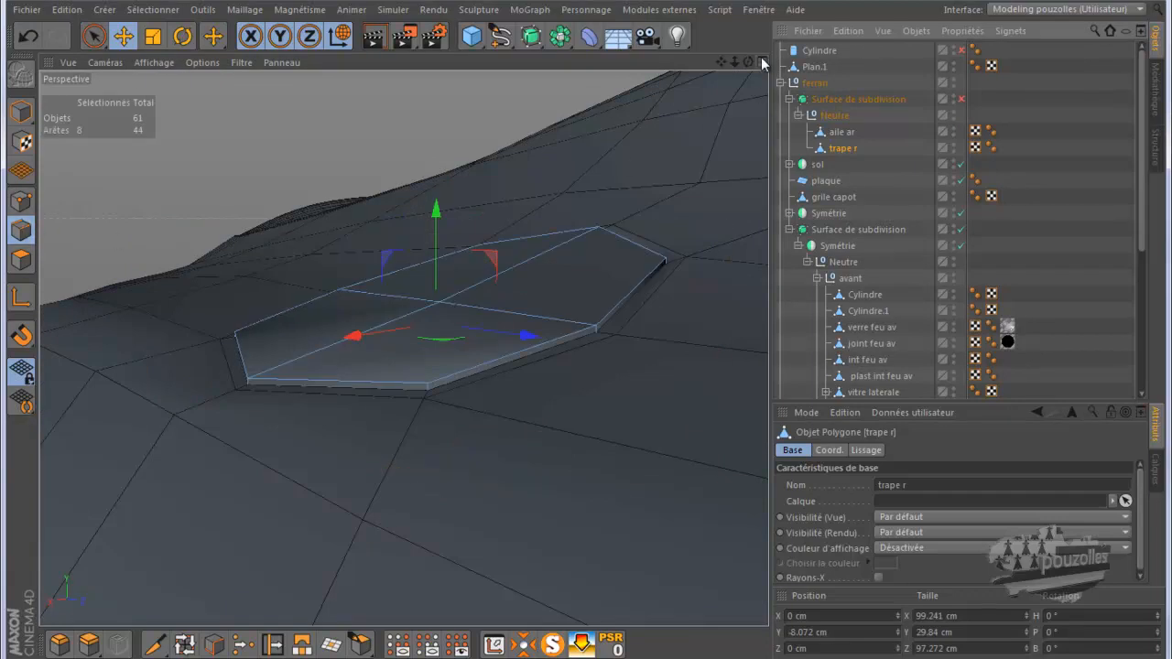
drag(749, 61, 588, 331)
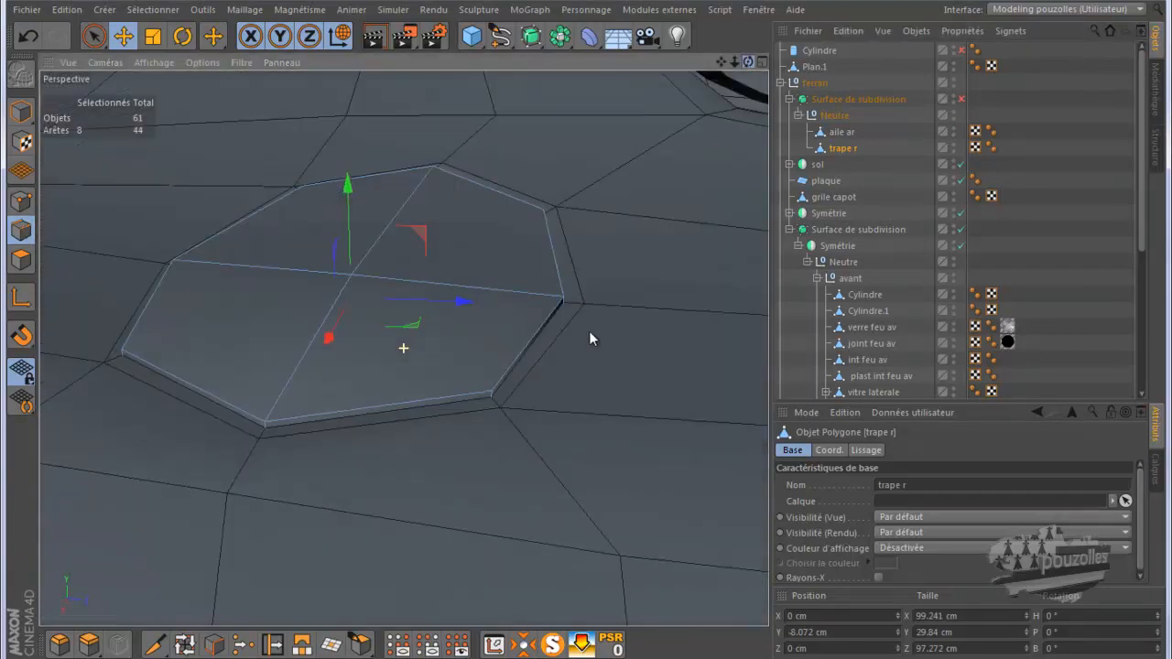
click(157, 644)
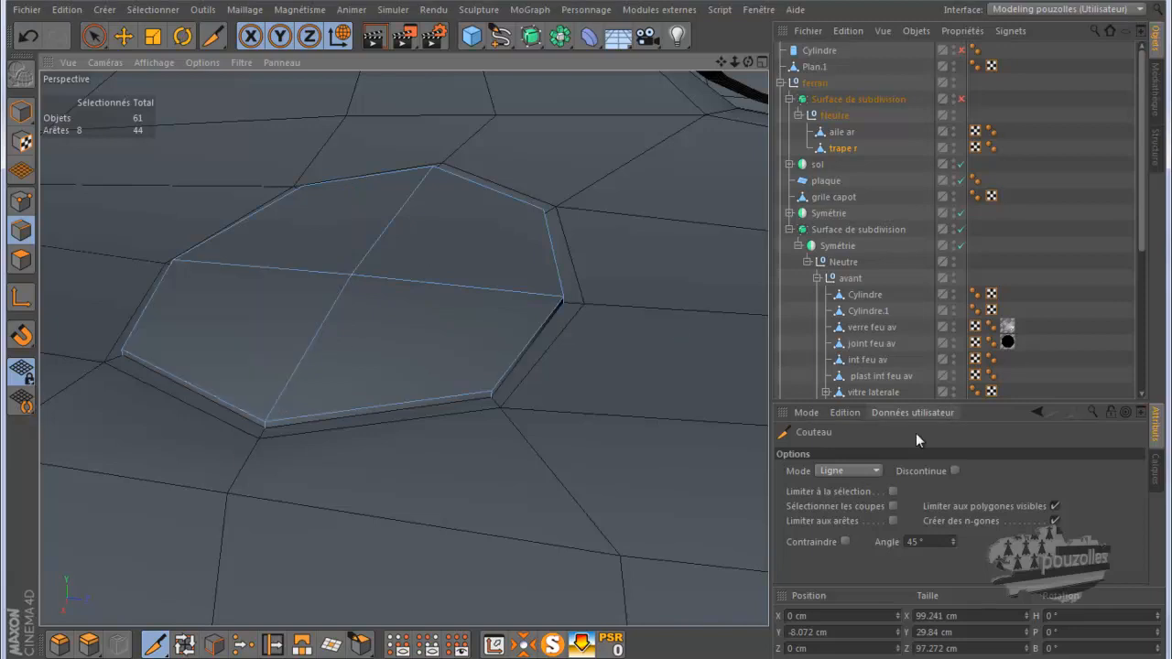
click(850, 469)
click(844, 537)
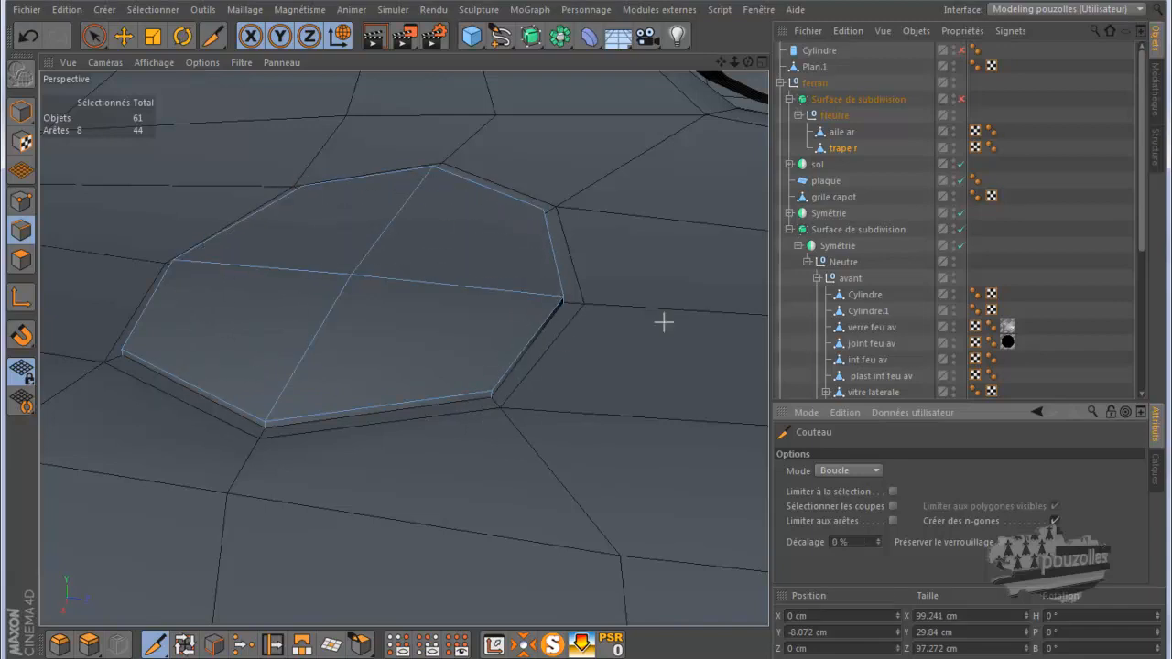
middle_click(596, 464)
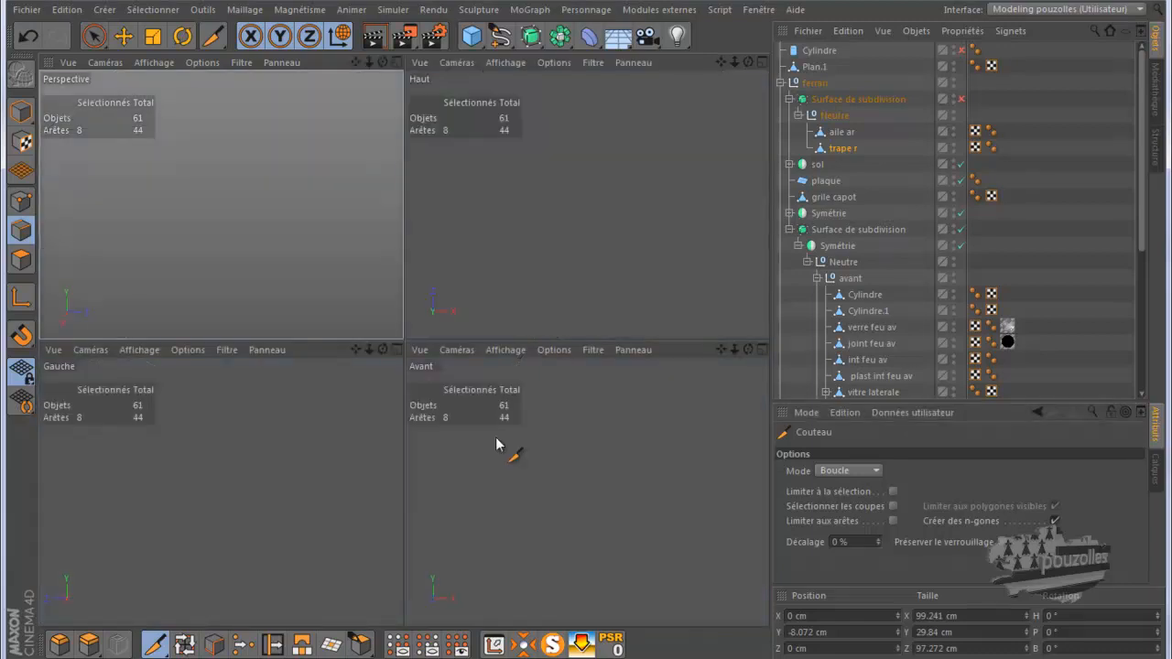
middle_click(555, 278)
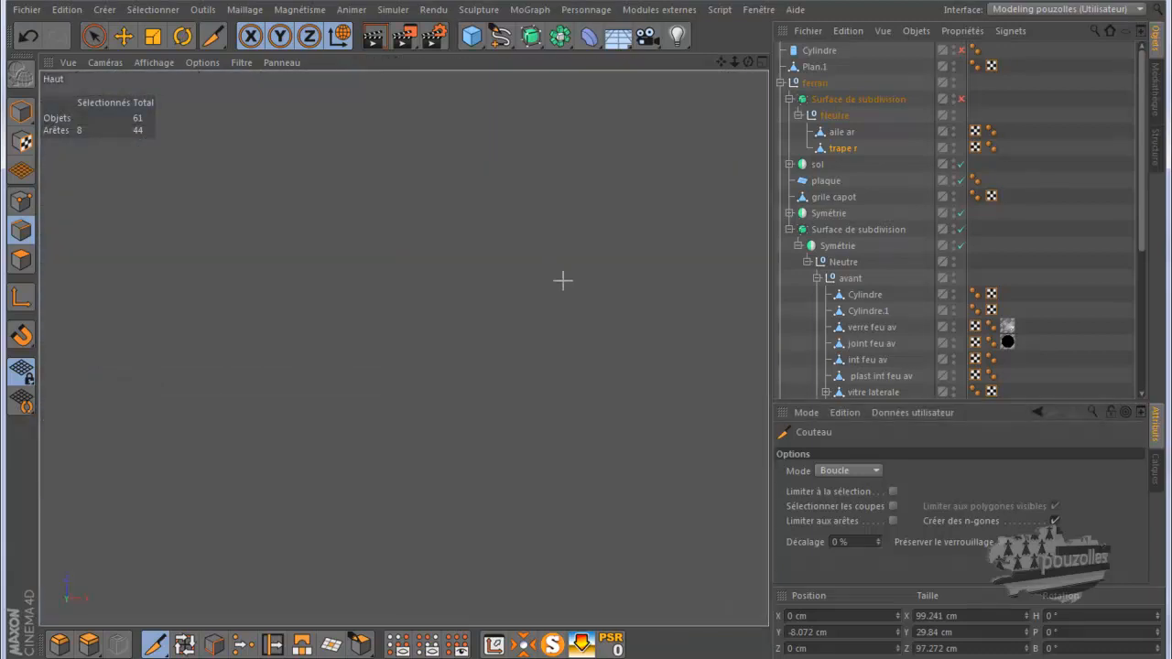
scroll(494, 427, up, 3)
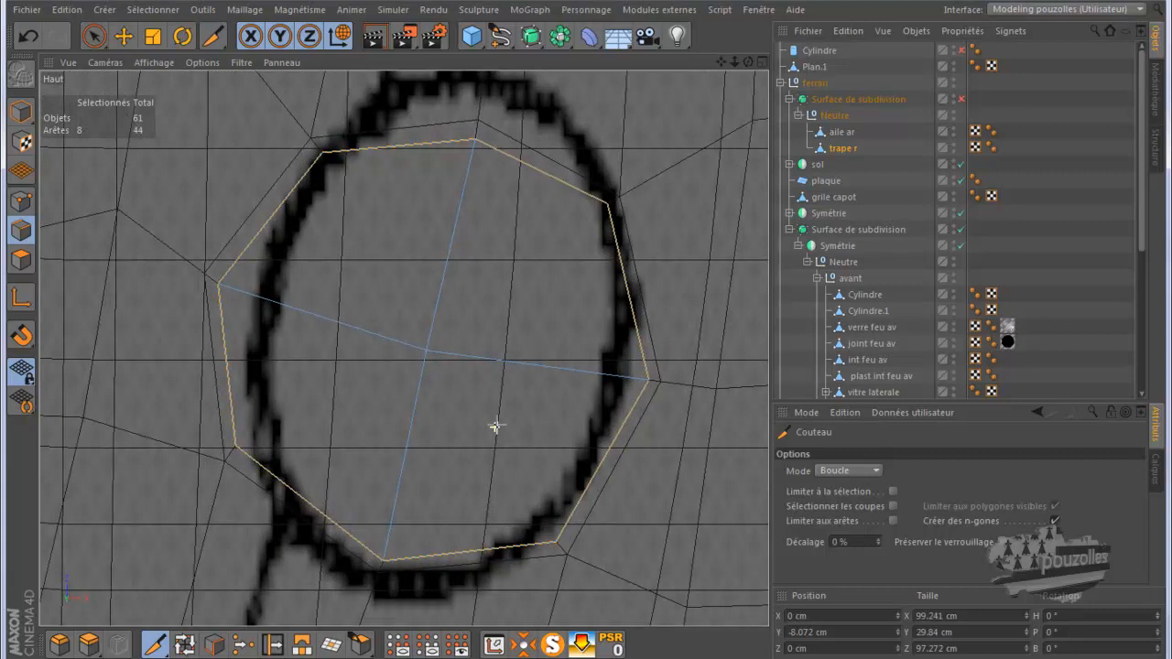
Step: Try a Ligne-mode Knife cut on trape r's top face starting at an outline vertex, and undo it
click(857, 469)
click(829, 484)
drag(427, 350, 475, 158)
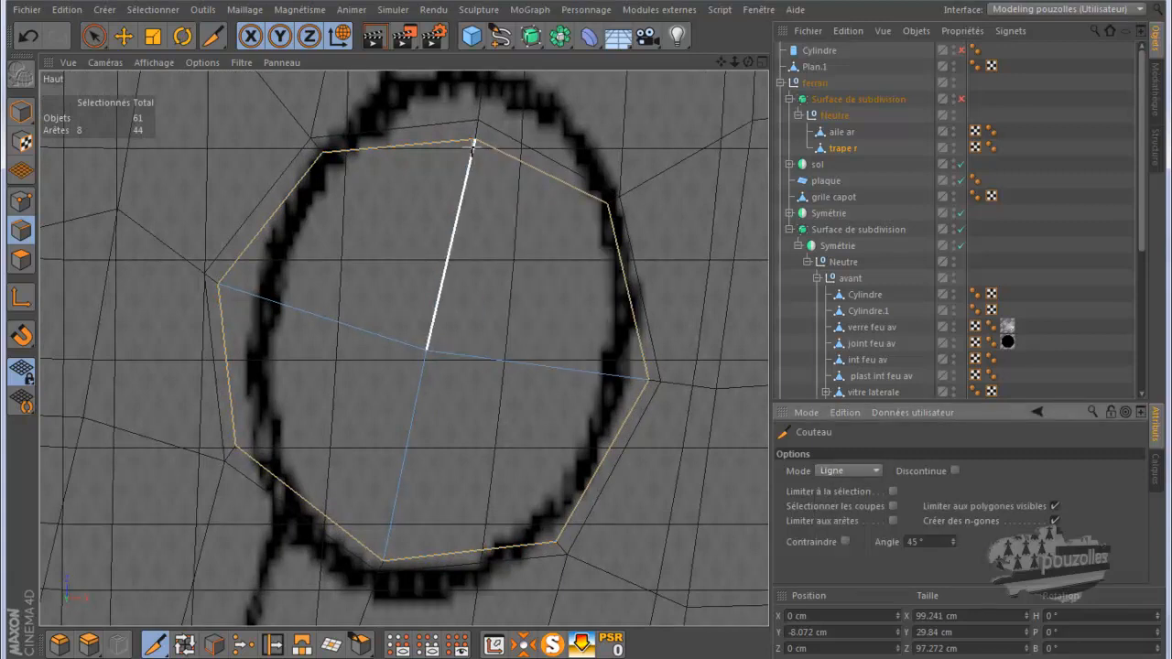
click(21, 200)
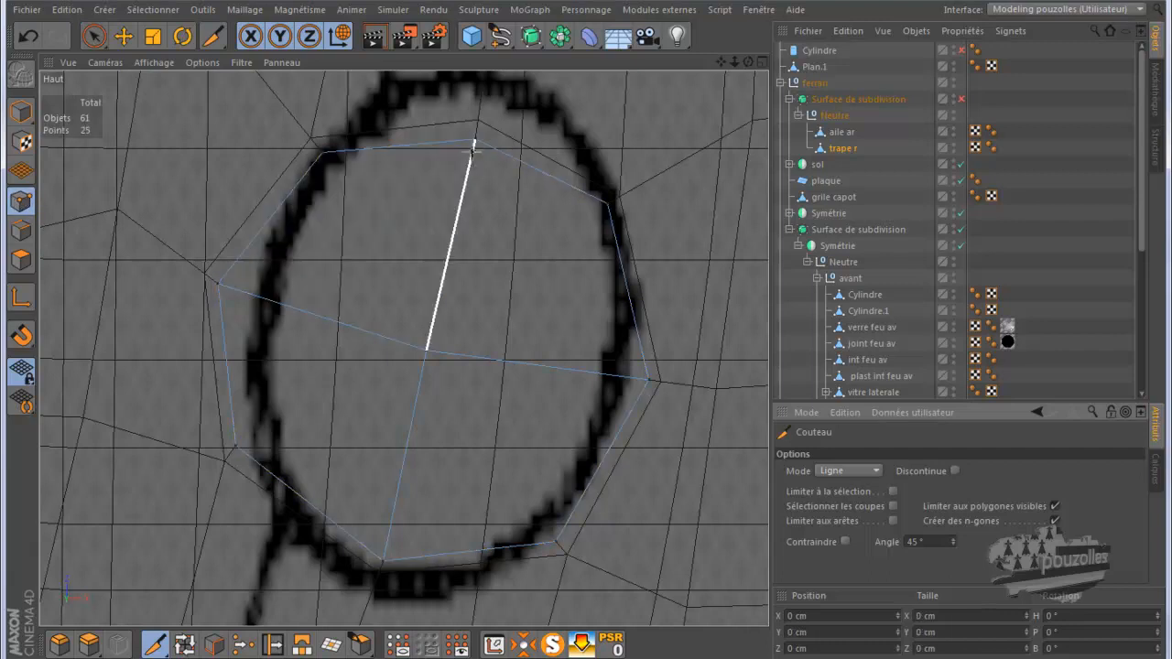
click(473, 147)
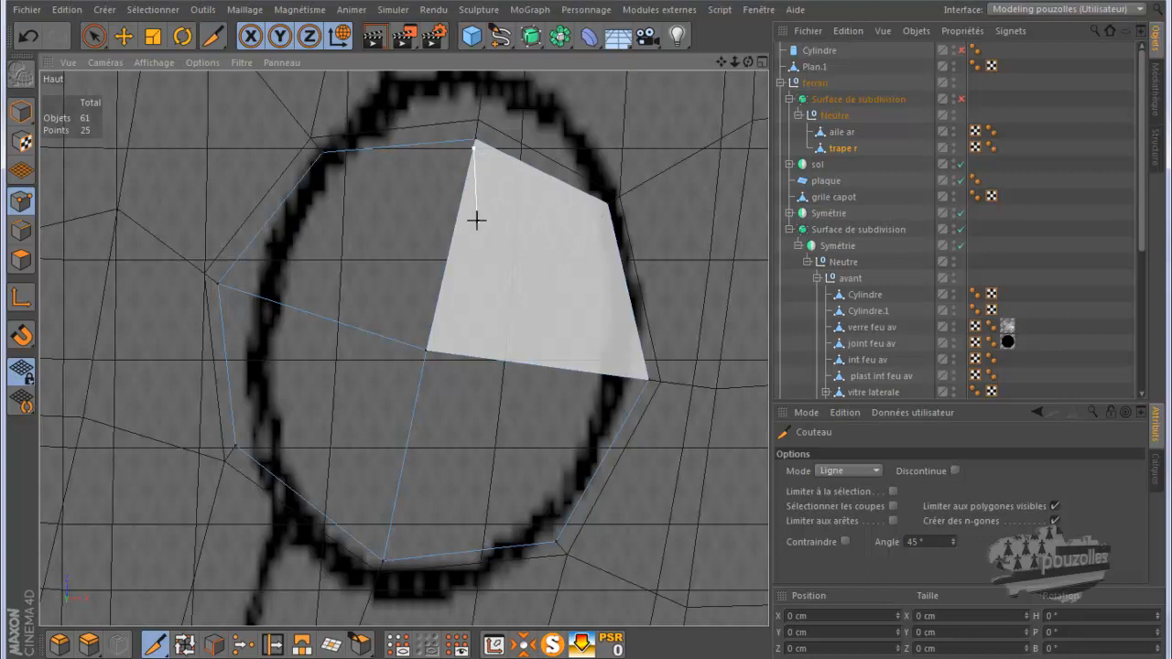
click(30, 39)
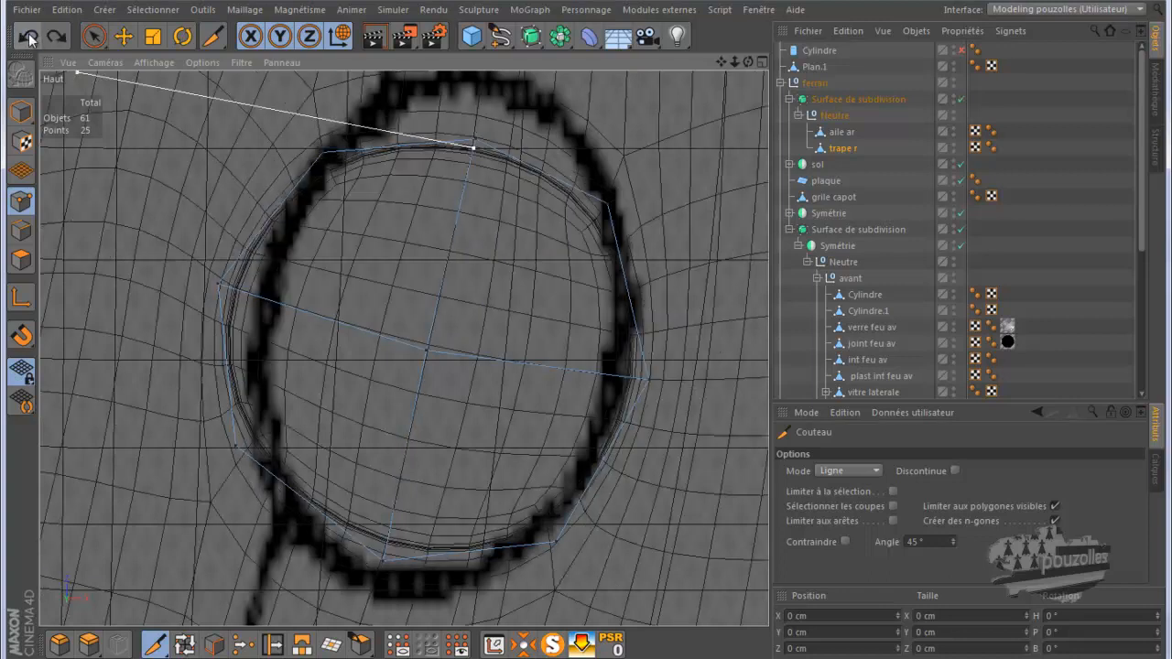
click(31, 39)
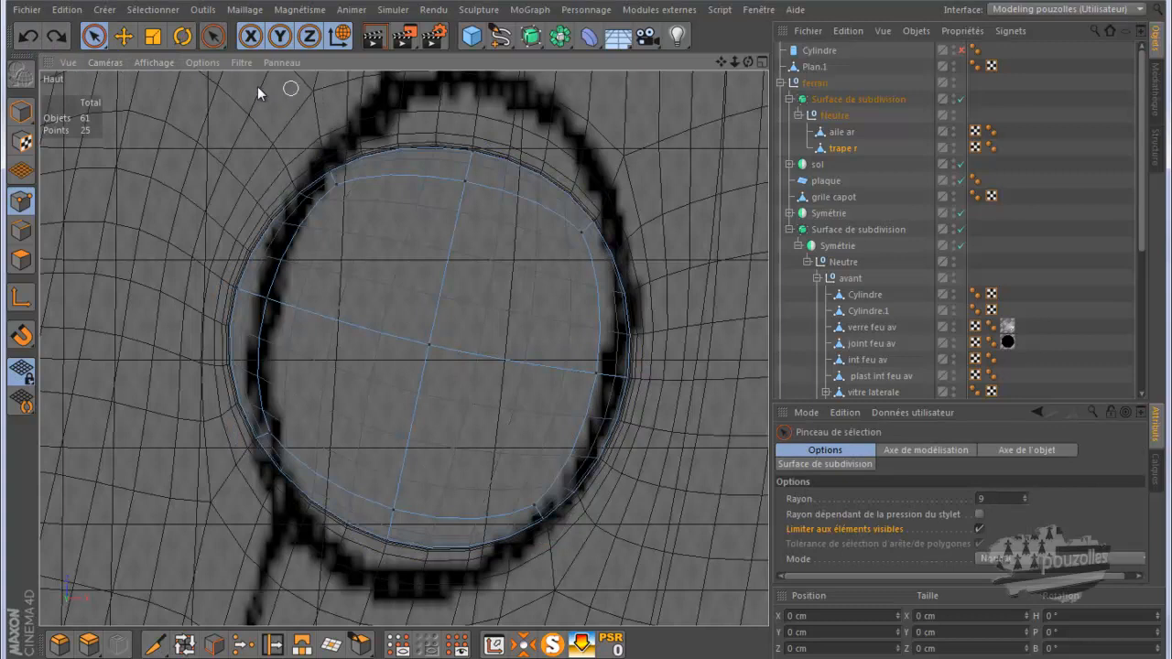
Step: Disable the subdivision surface above trape r again and brush-select its outline edges, excluding the inner cross edges
click(960, 98)
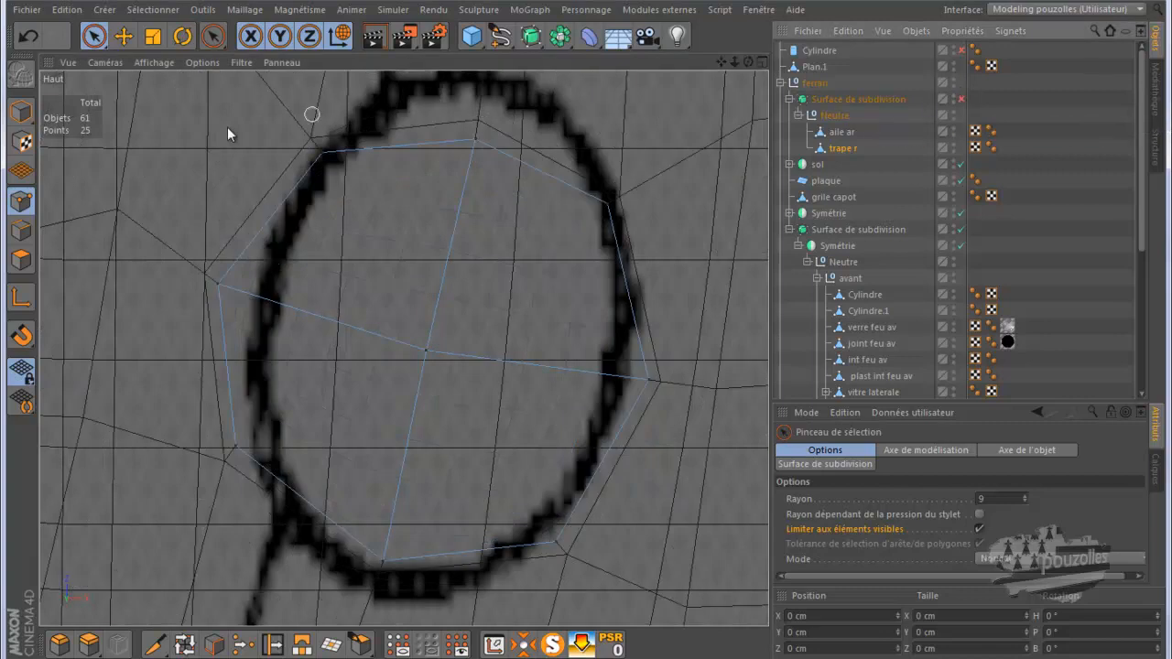
click(20, 230)
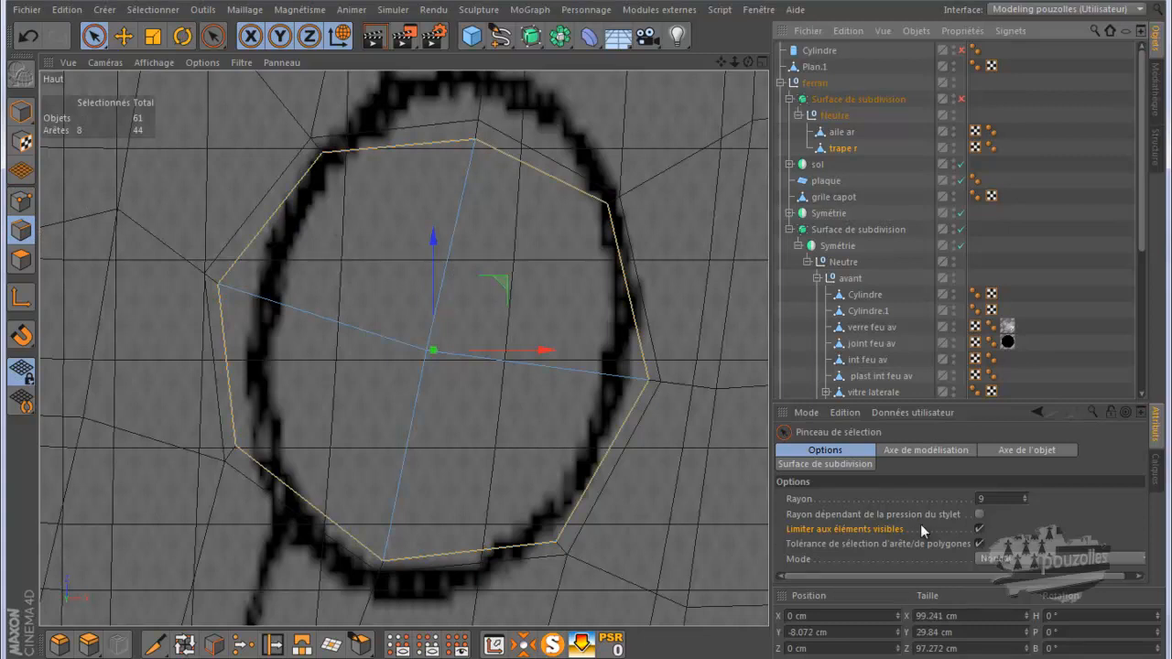
click(388, 208)
mouse_move(384, 153)
mouse_down()
mouse_move(306, 159)
mouse_move(269, 269)
mouse_move(201, 318)
mouse_move(248, 460)
mouse_move(307, 525)
mouse_move(381, 523)
mouse_move(415, 556)
mouse_move(539, 544)
mouse_move(647, 424)
mouse_move(631, 265)
mouse_move(597, 201)
mouse_up()
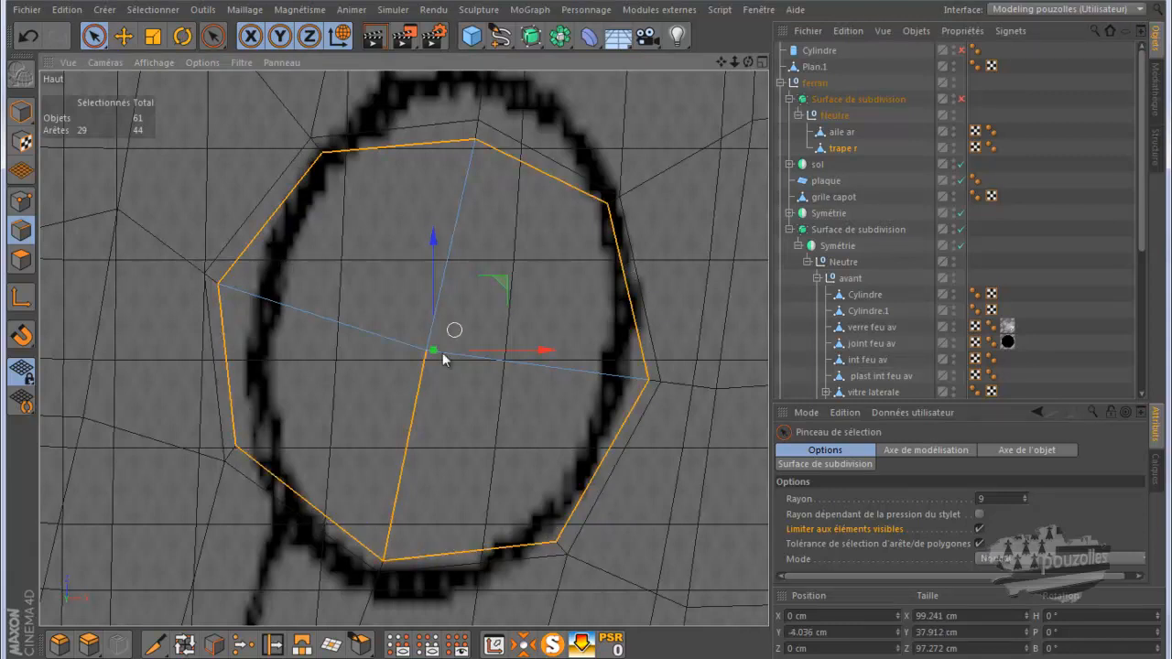
key(k)
drag(426, 350, 415, 400)
key(space)
key(space)
key(space)
ctrl+click(420, 419)
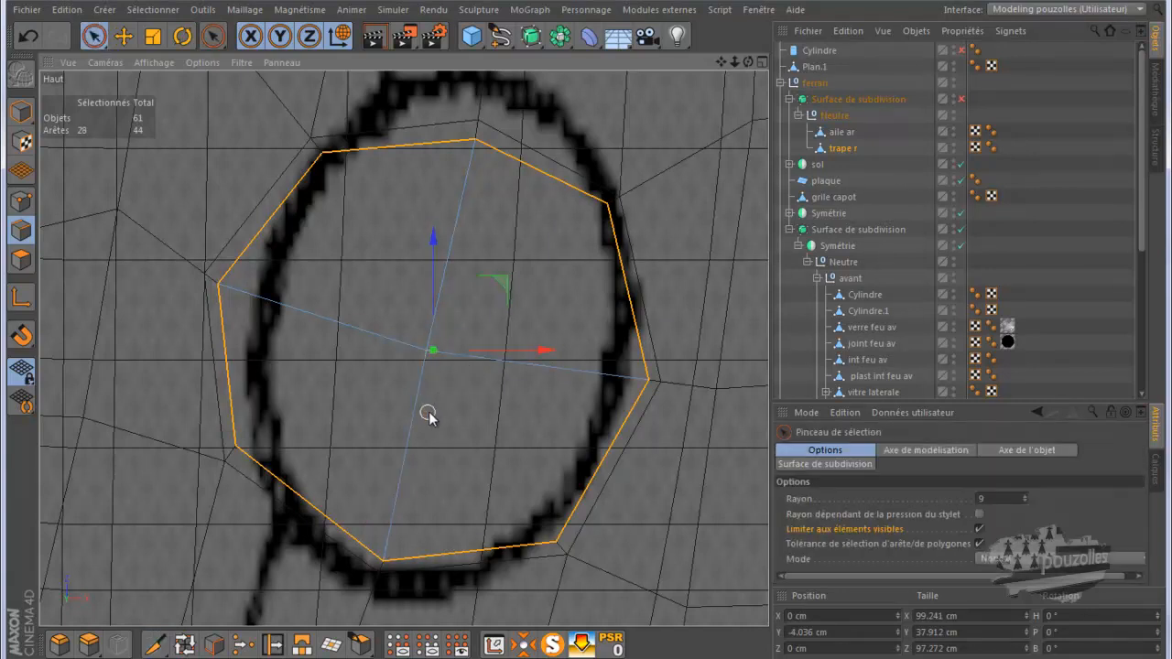
Step: Isolate trape r and frame the whole flap in a full-size perspective view with the Move tool active
middle_click(165, 335)
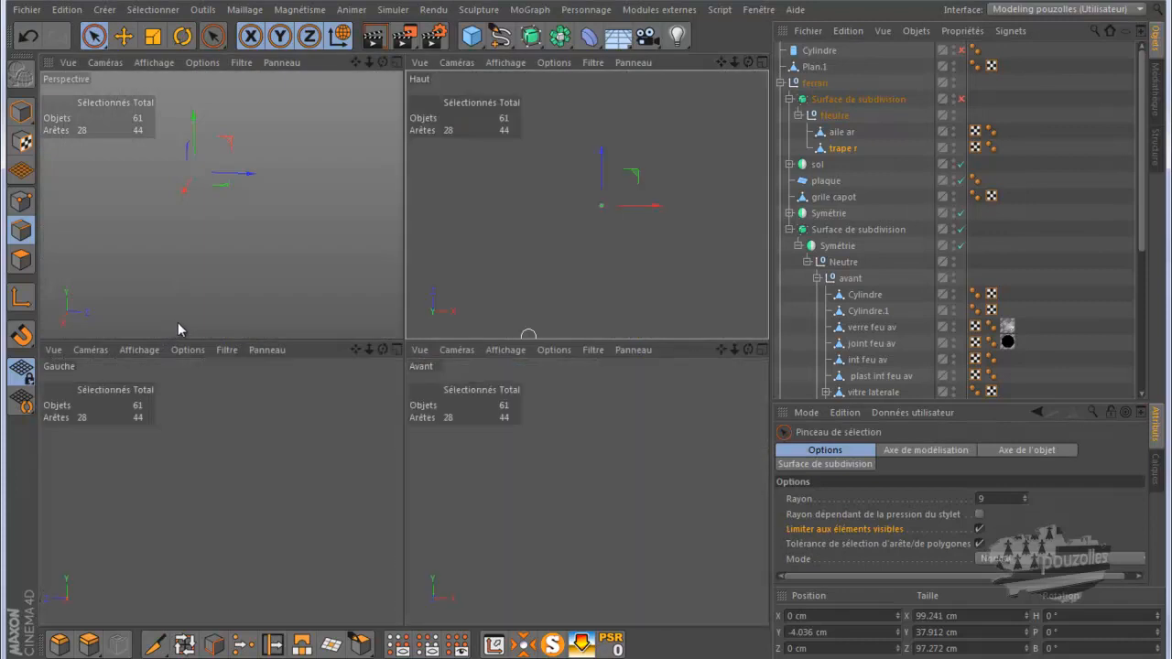
scroll(206, 275, up, 3)
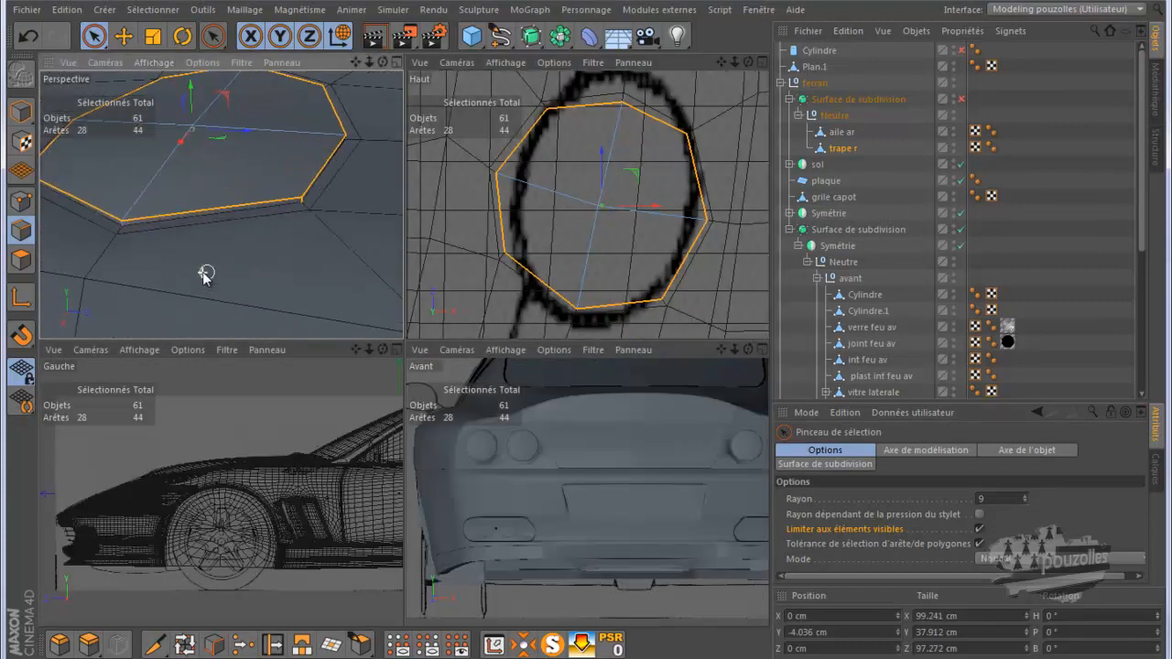
click(554, 644)
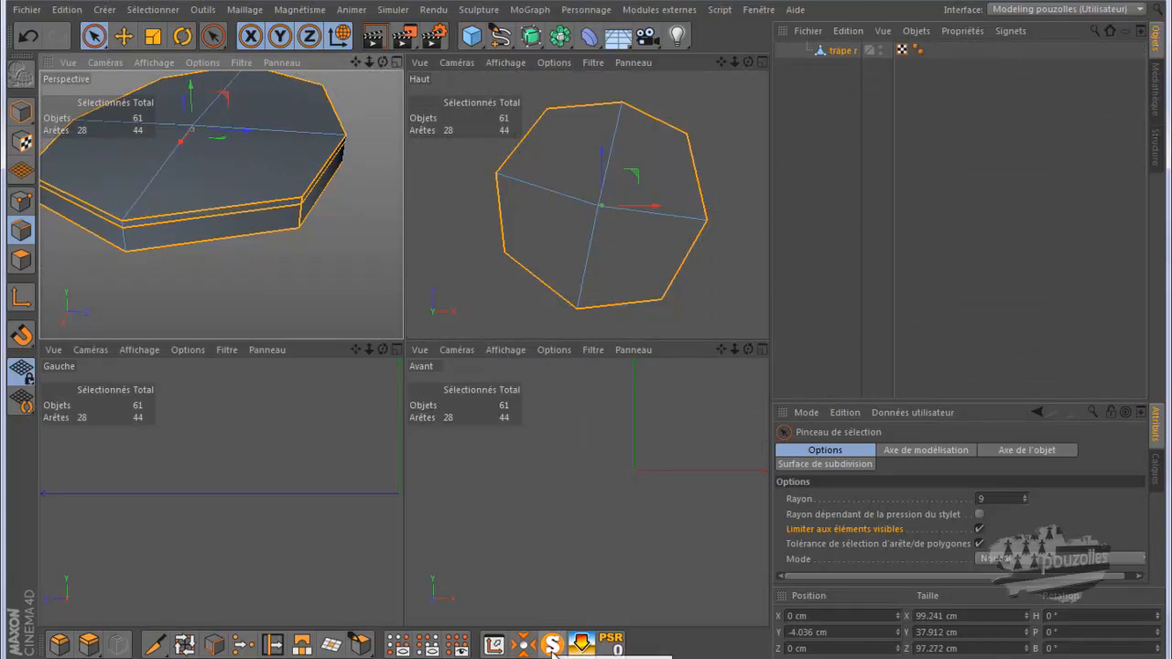
scroll(342, 306, down, 2)
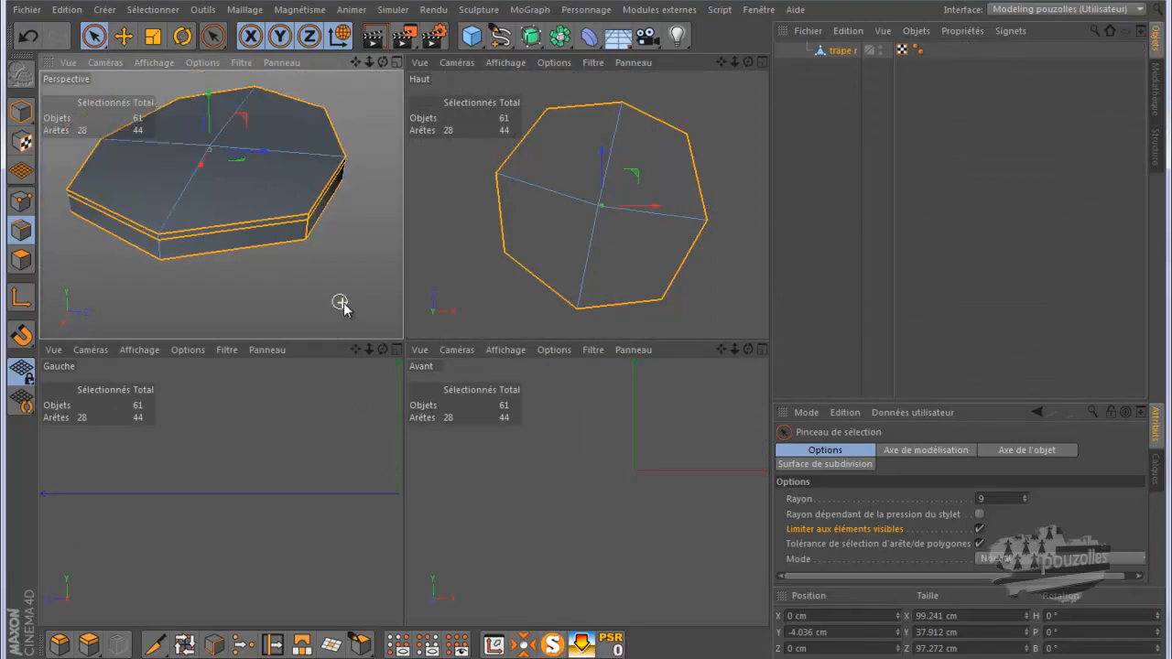
middle_click(334, 314)
key(e)
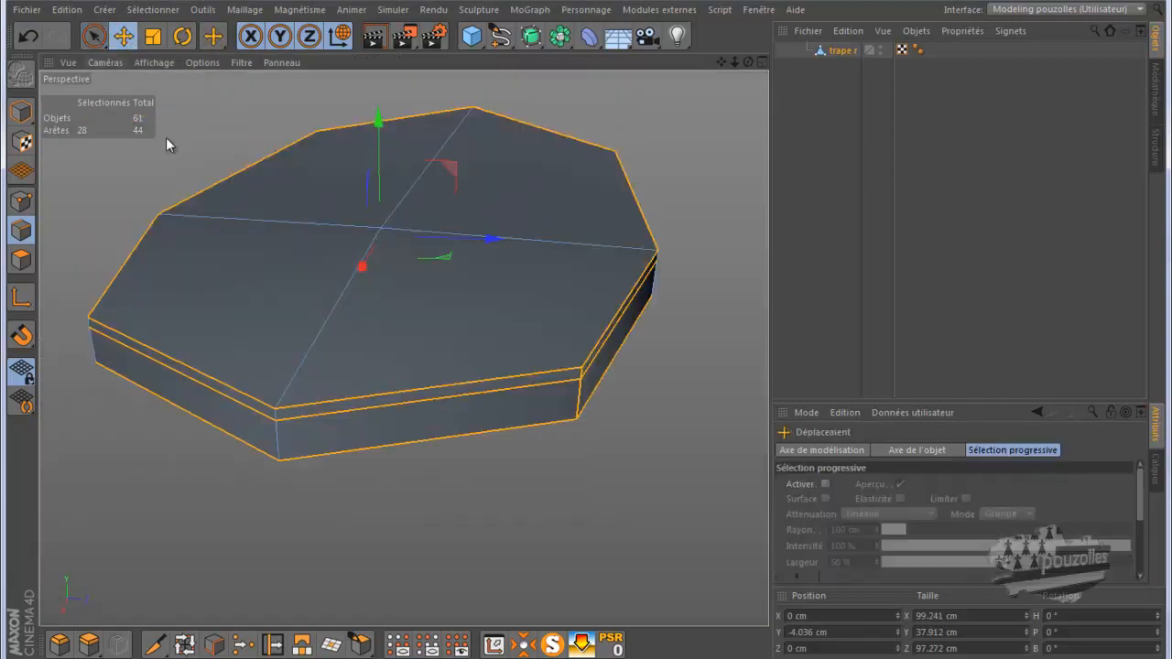
Step: Select only the eight edges around the upper outline of trape r
click(187, 152)
click(209, 181)
shift+click(364, 126)
shift+click(542, 129)
shift+click(641, 220)
shift+click(631, 289)
shift+click(519, 376)
shift+click(234, 386)
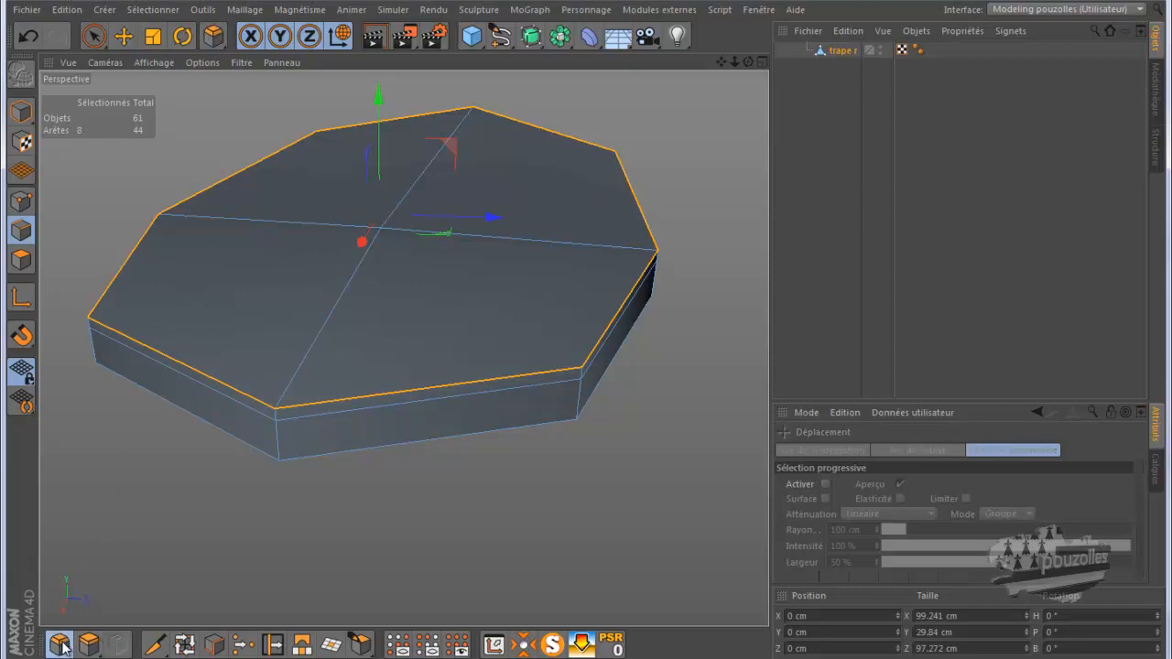
Step: Bevel the upper outline edges of trape r with a 0.5 cm offset and 0 subdivisions
click(60, 645)
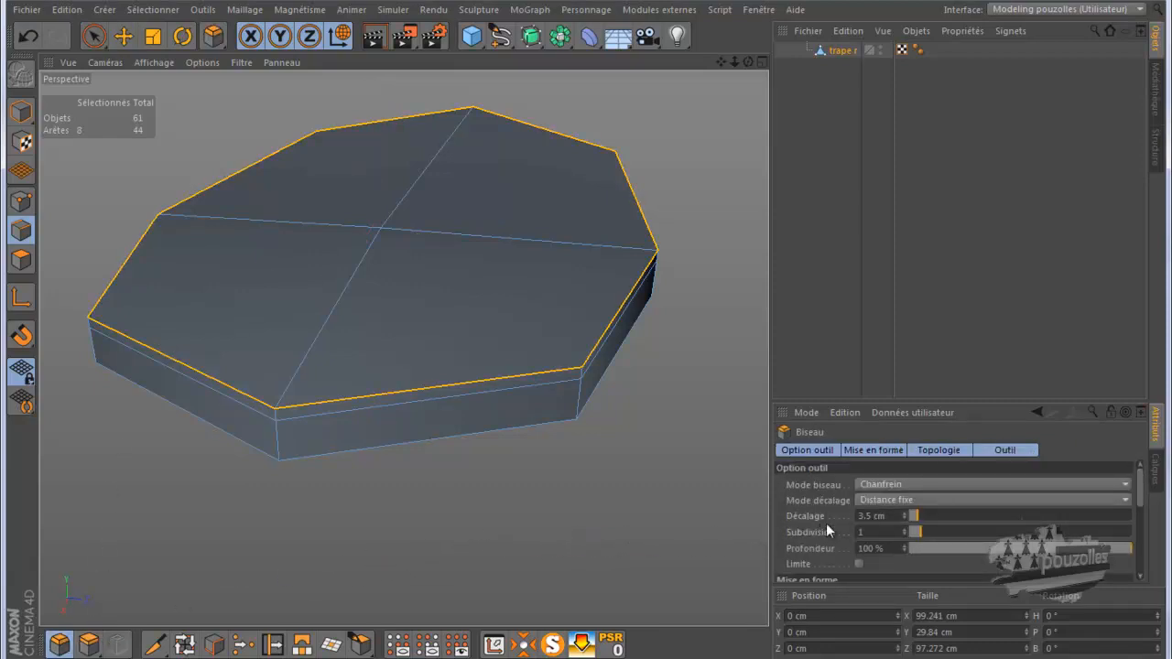
click(904, 521)
click(904, 521)
click(905, 521)
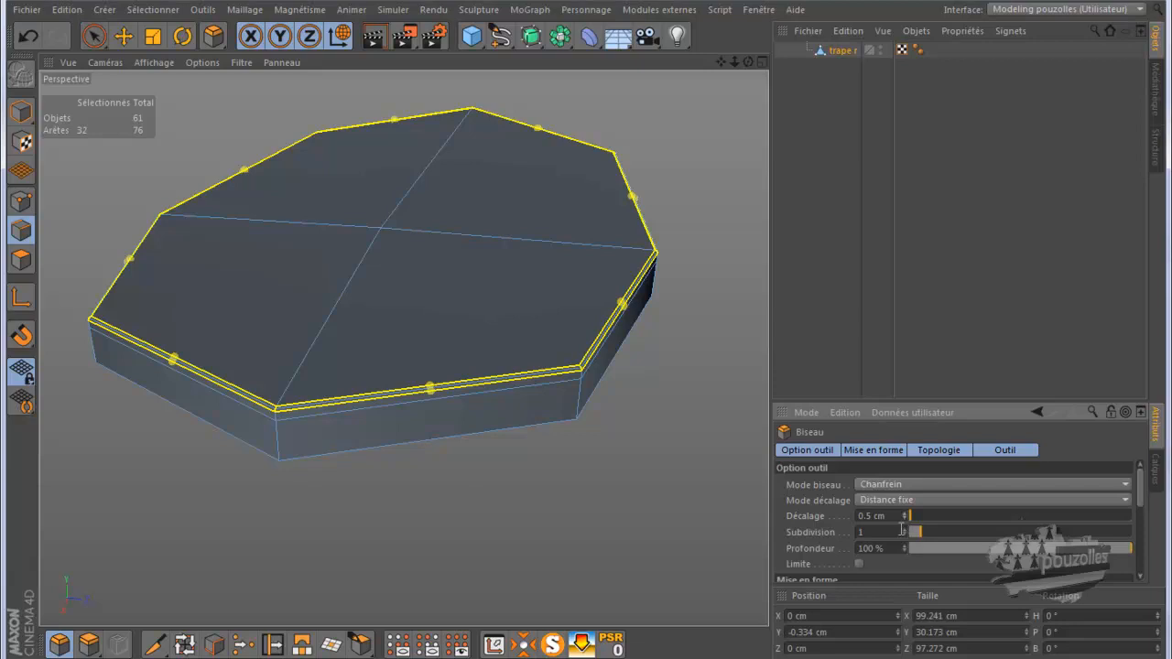
click(904, 535)
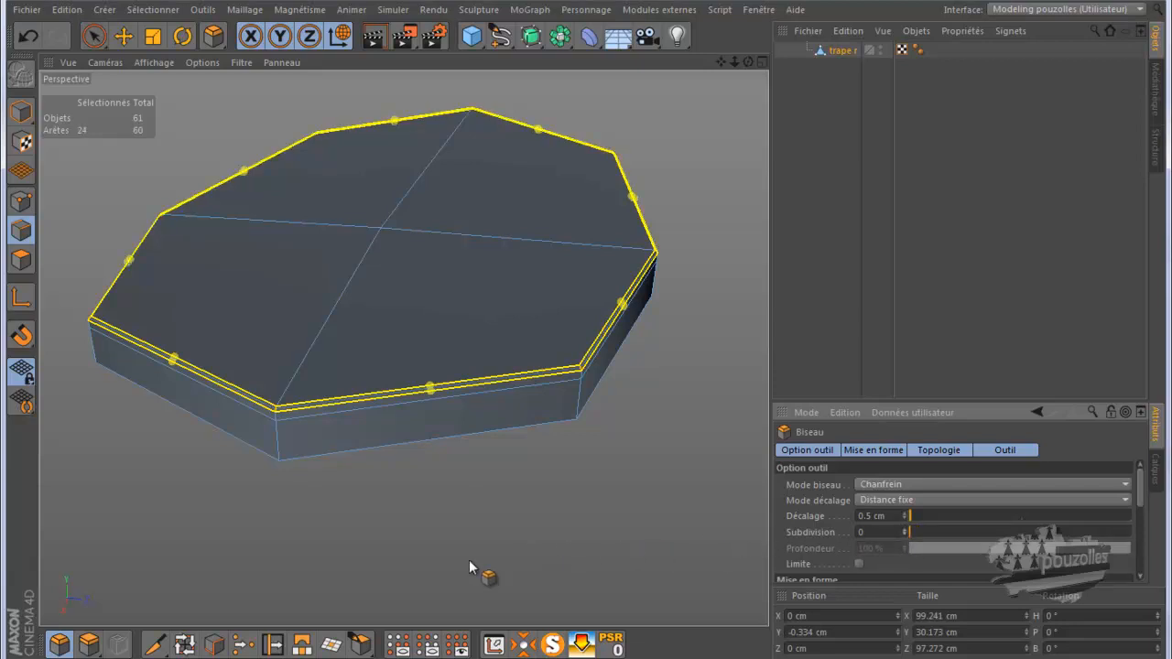
click(123, 35)
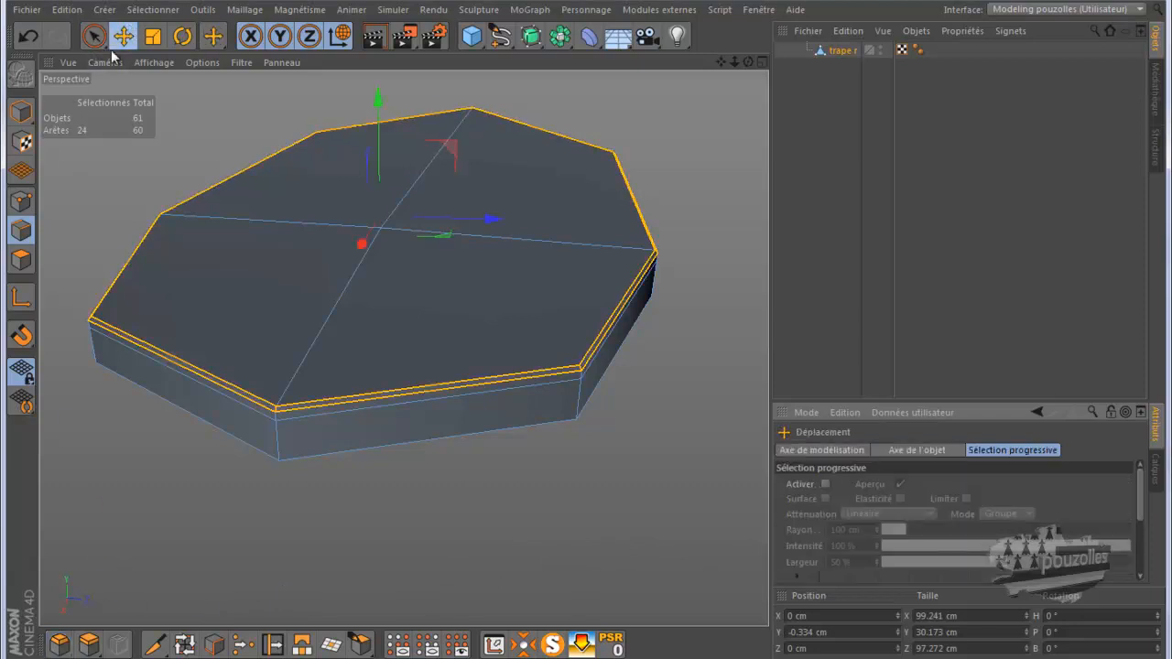
Step: Bring back the rest of the model, enable the flap's subdivision surface and render the recess at two zoom levels
click(552, 645)
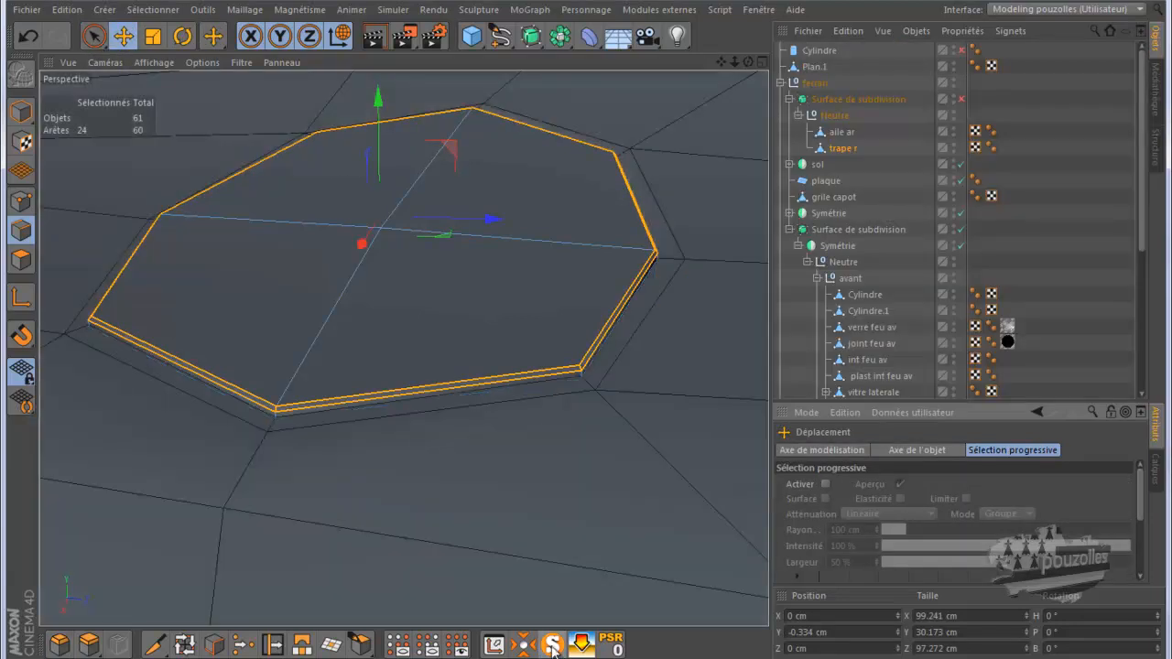
click(962, 99)
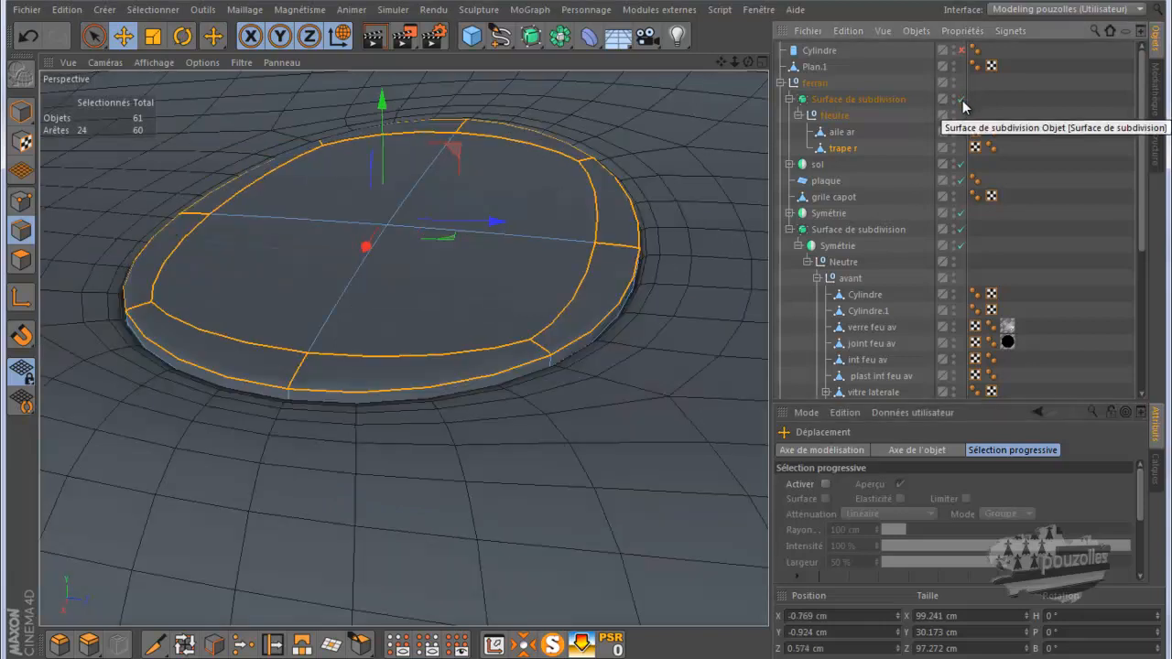
click(370, 36)
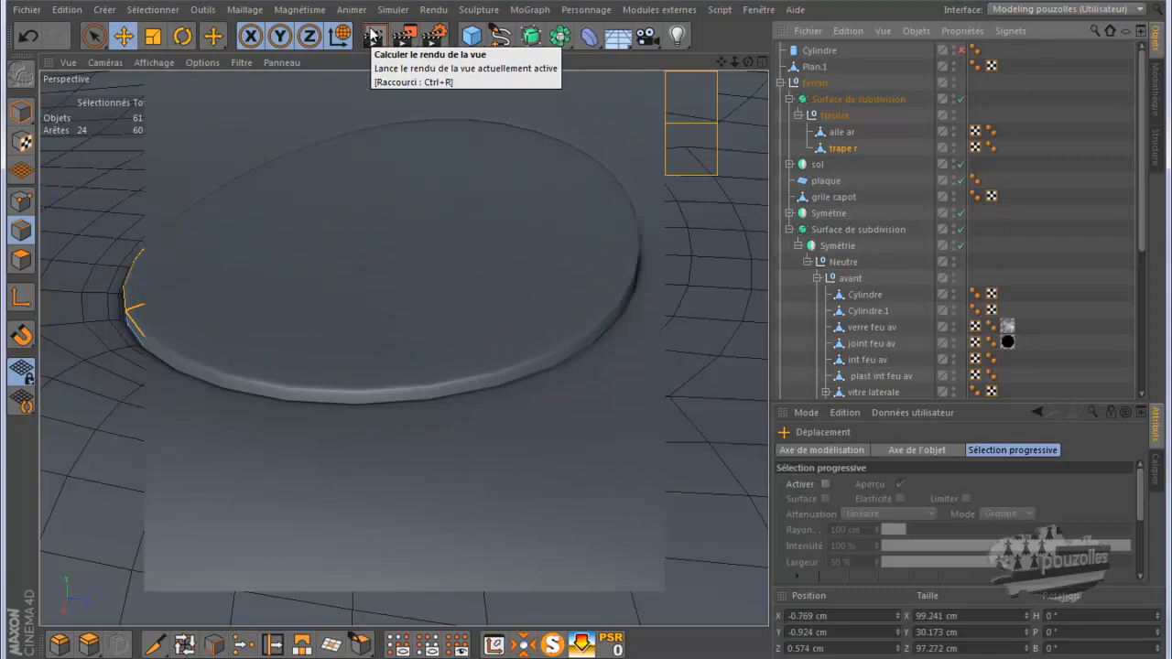
alt+right_drag(347, 301, 335, 353)
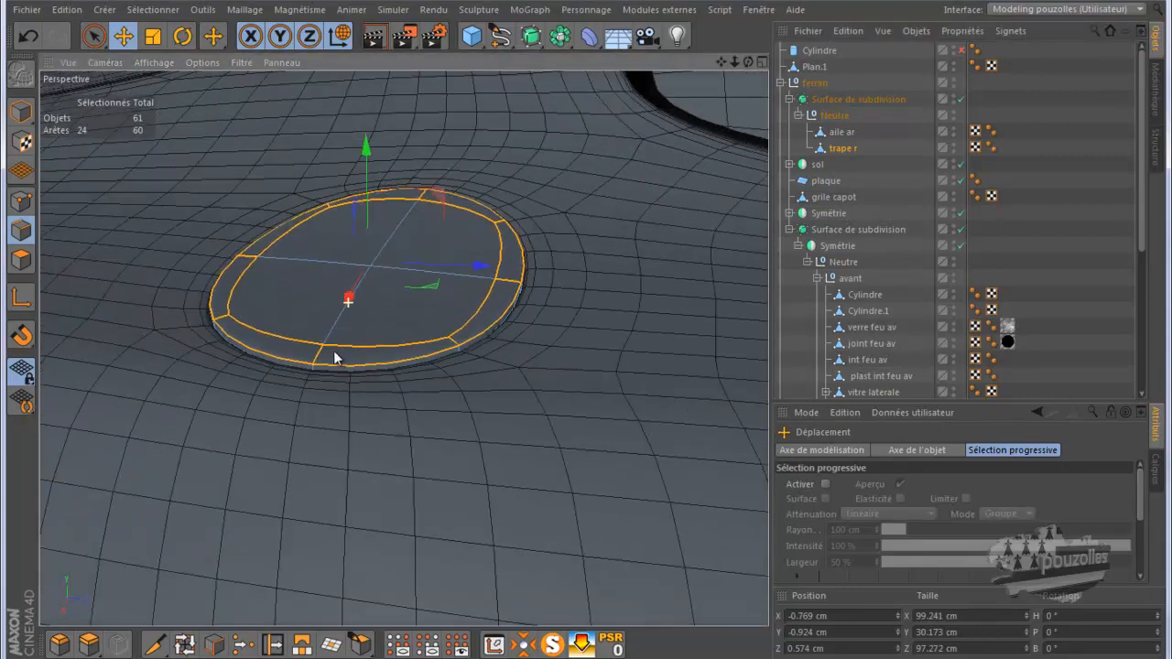
click(373, 35)
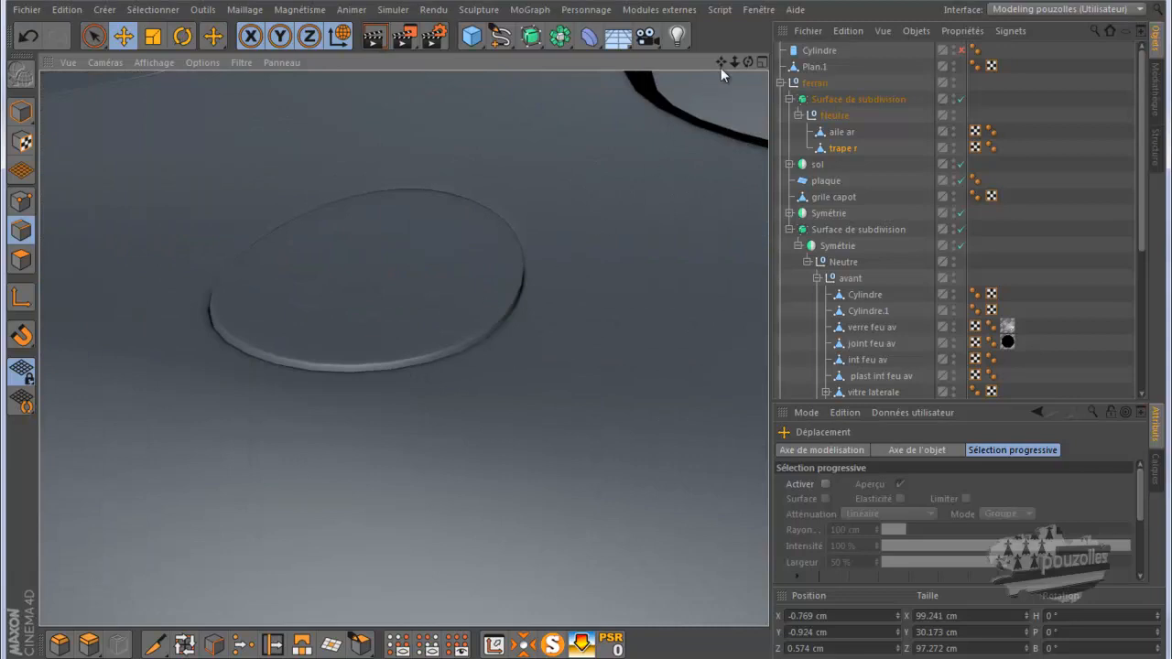
Step: Undo the bevel on trape r's upper outline and enable the subdivision surface above it again
click(29, 36)
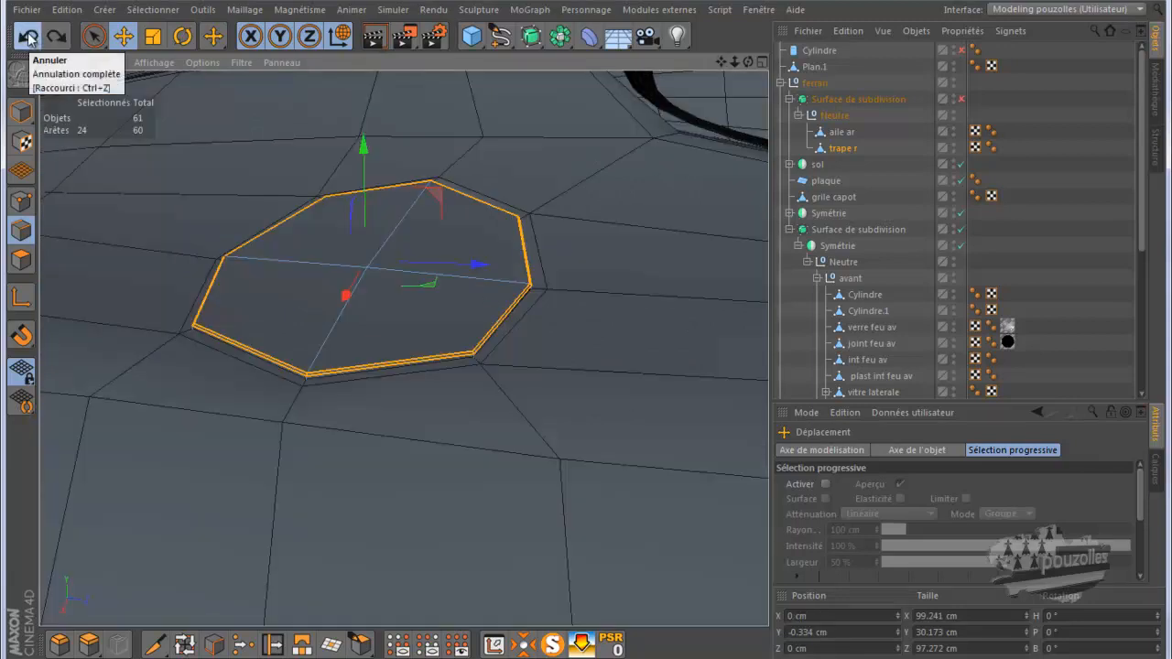
click(28, 35)
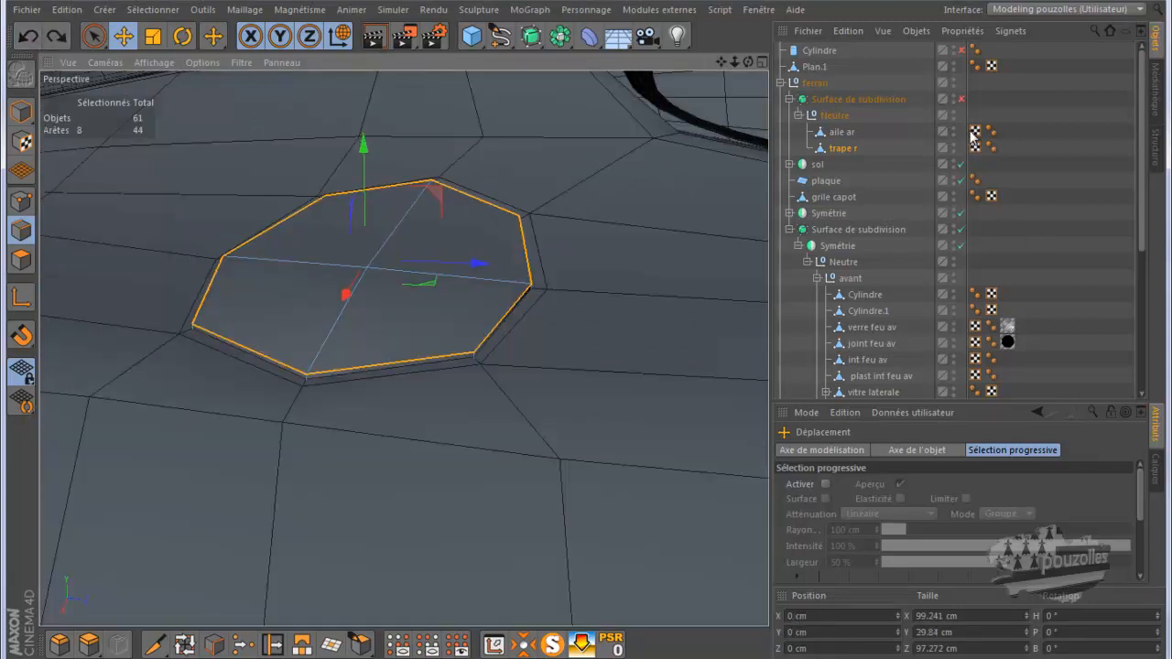
click(961, 99)
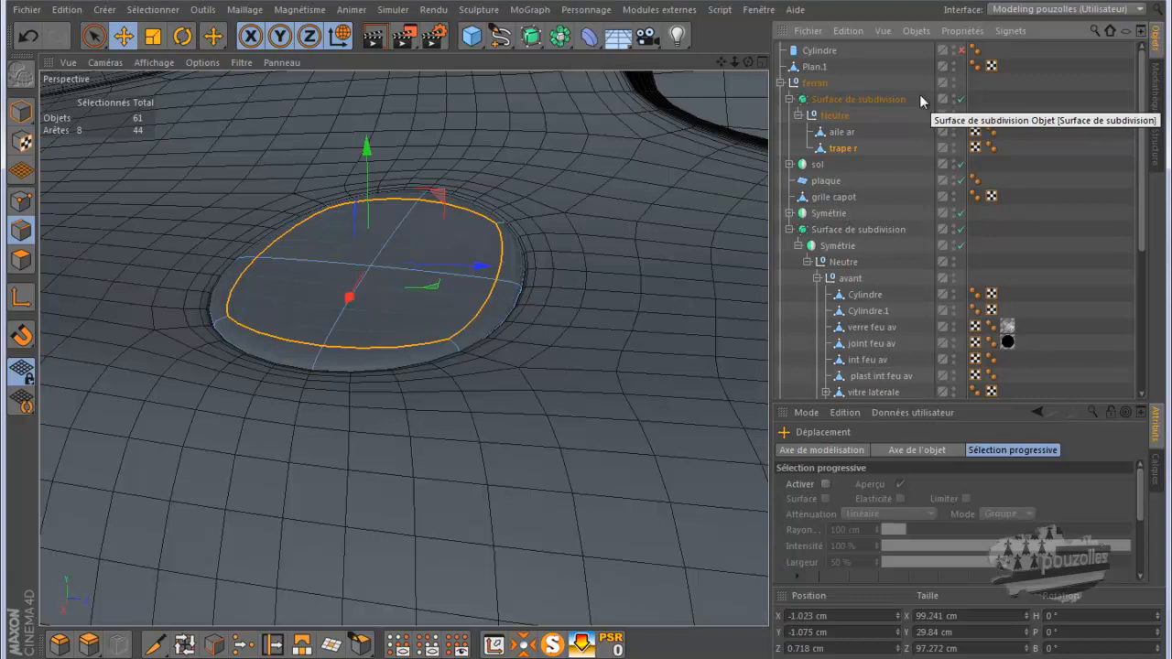
Step: Try to enlarge the upper outline of trape r slightly within its own plane
click(153, 36)
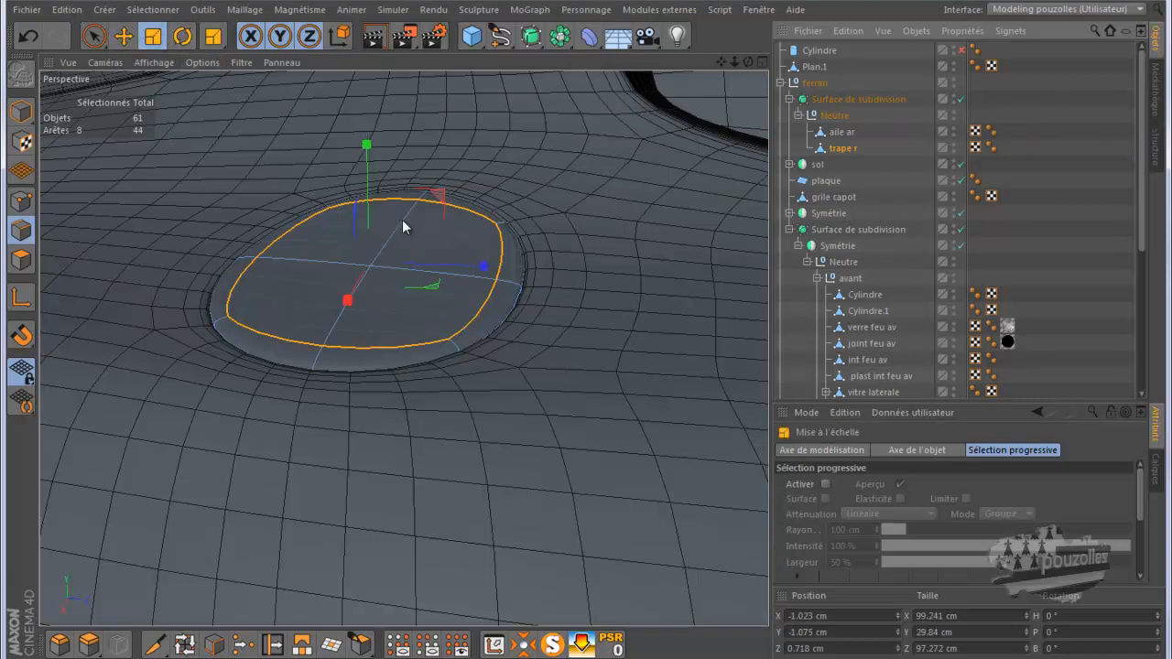
drag(431, 293, 481, 308)
click(31, 38)
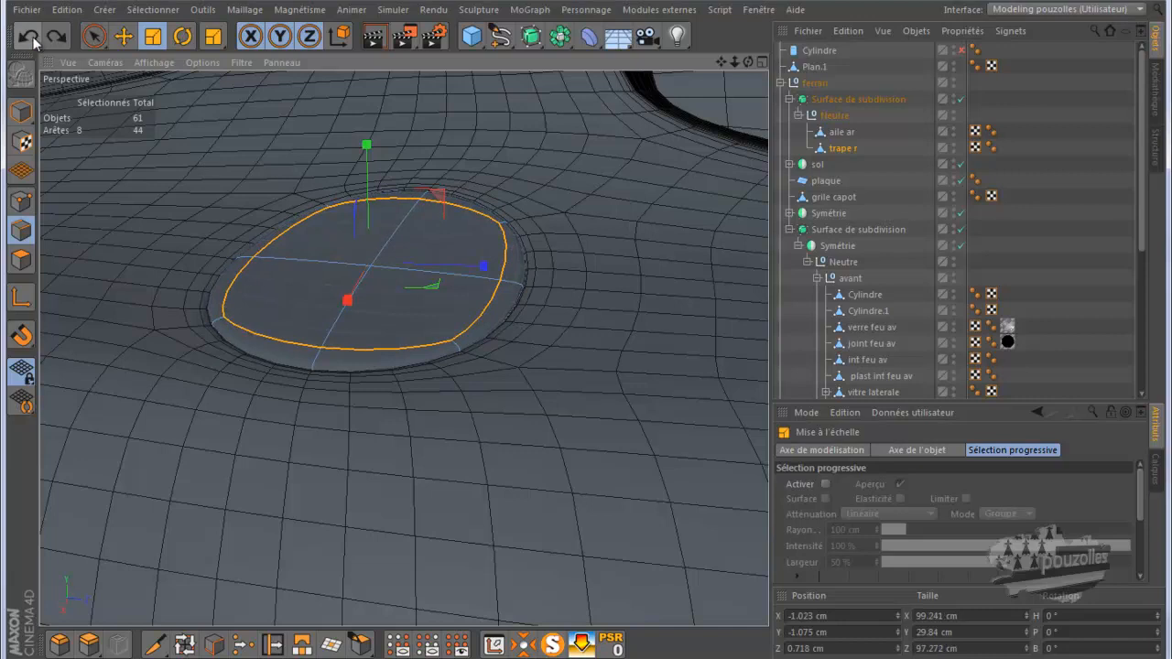
Step: Lower the upper outline edges of trape r to a Y position of about -1.97 cm and render the view
click(95, 38)
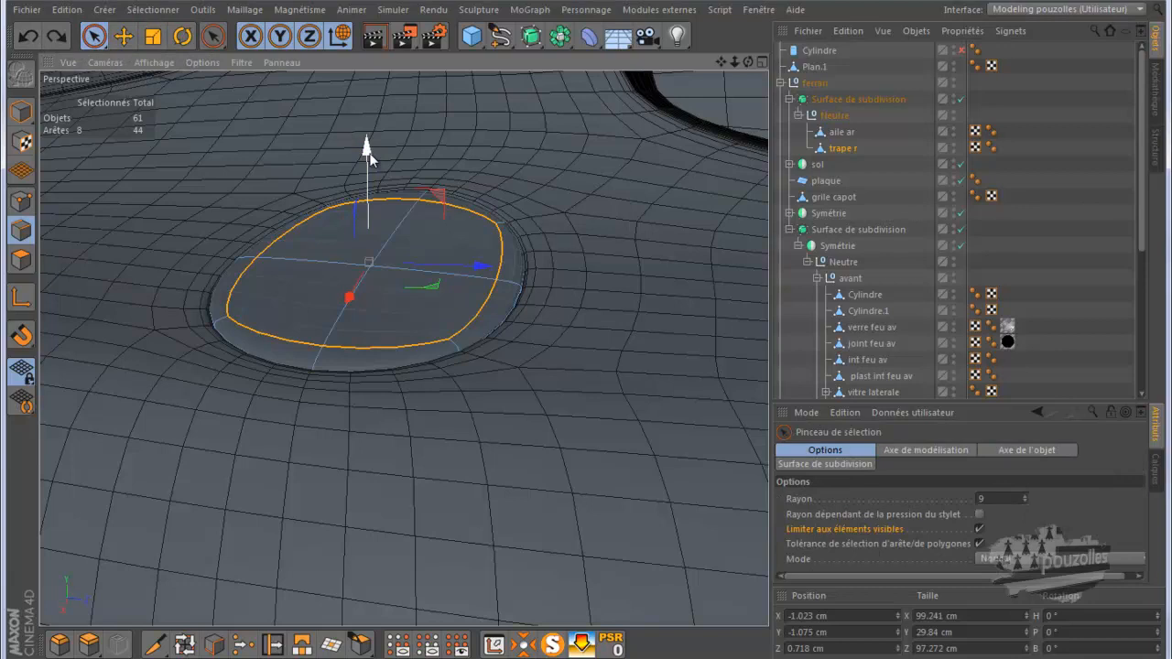
drag(370, 160, 371, 163)
alt+right_drag(518, 342, 340, 59)
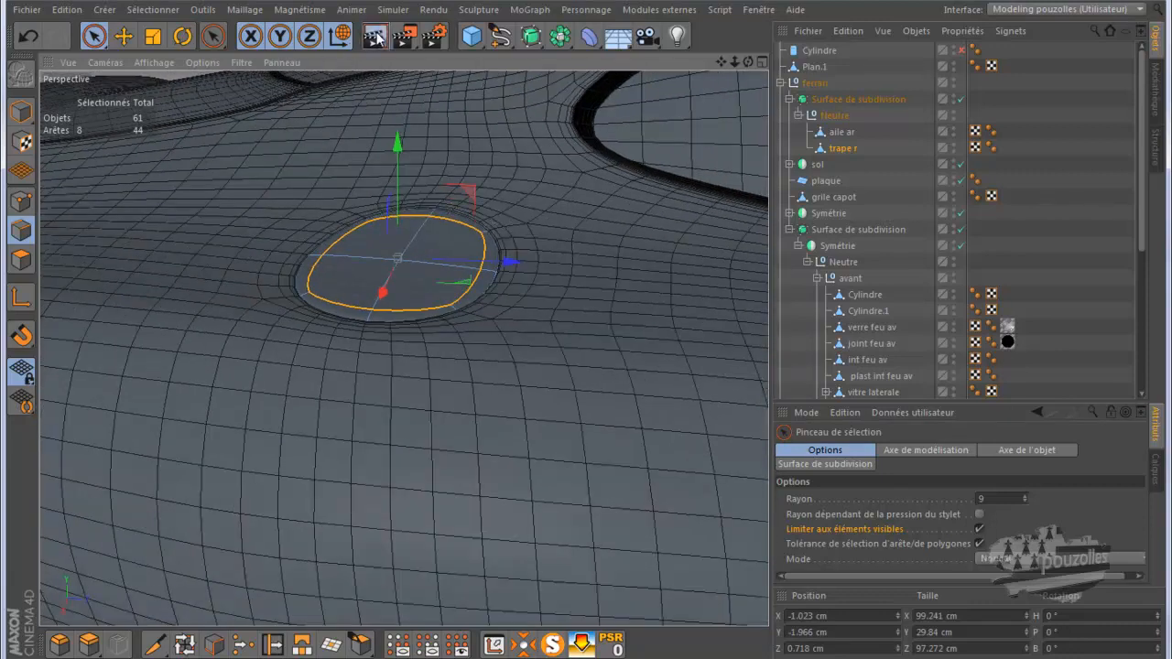
click(374, 38)
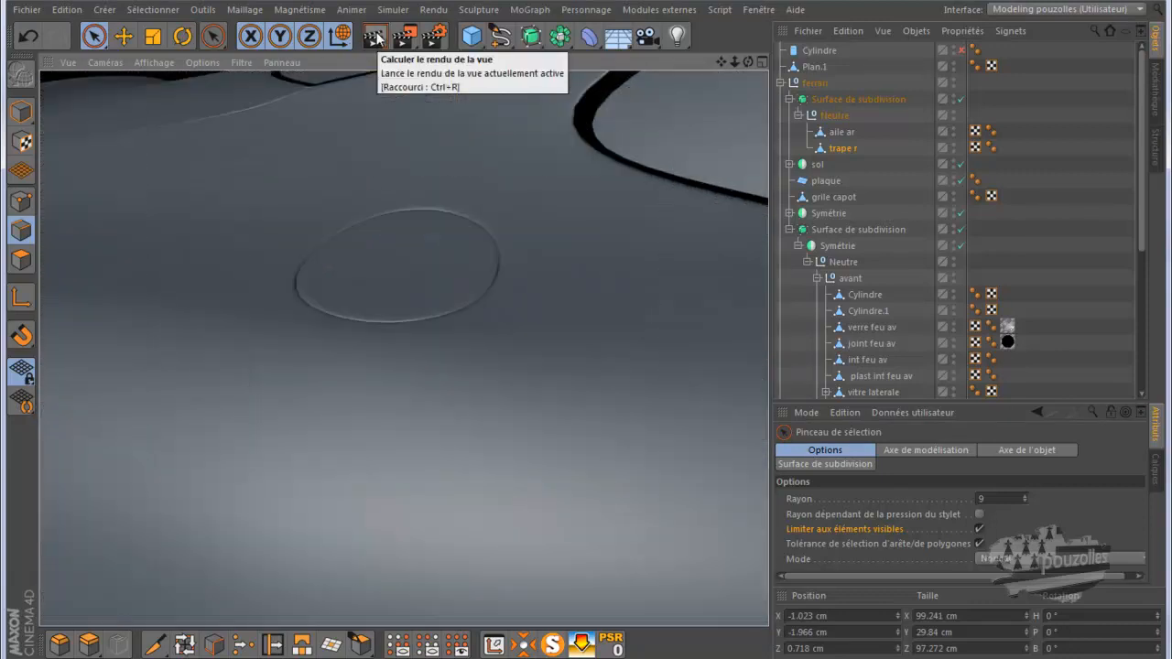
Step: Deselect the flap's edges and examine the whole car body from the side and the front three-quarter angle
mouse_move(351, 301)
alt+right_down()
mouse_move(226, 302)
mouse_move(193, 290)
mouse_move(172, 302)
mouse_move(155, 382)
alt+right_up()
click(184, 516)
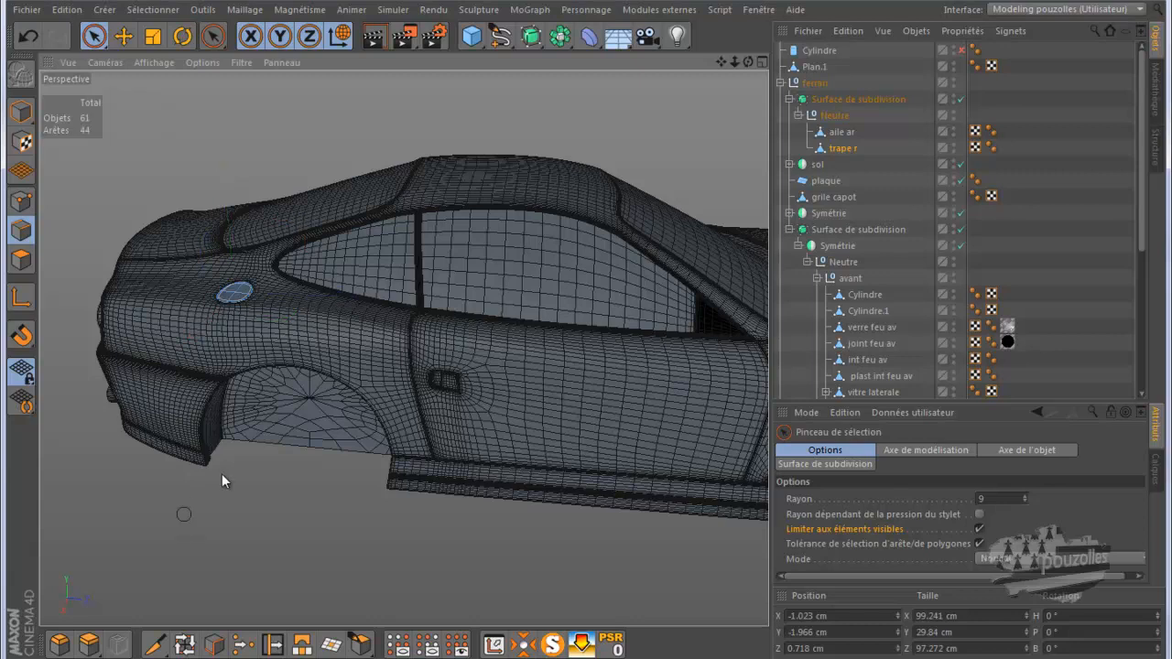
alt+right_drag(227, 452, 170, 453)
mouse_move(720, 60)
mouse_down()
mouse_move(578, 328)
mouse_move(565, 320)
mouse_up()
alt+right_drag(609, 237, 580, 254)
mouse_move(747, 62)
mouse_down()
mouse_move(588, 330)
mouse_move(555, 326)
mouse_move(584, 330)
mouse_move(476, 233)
mouse_up()
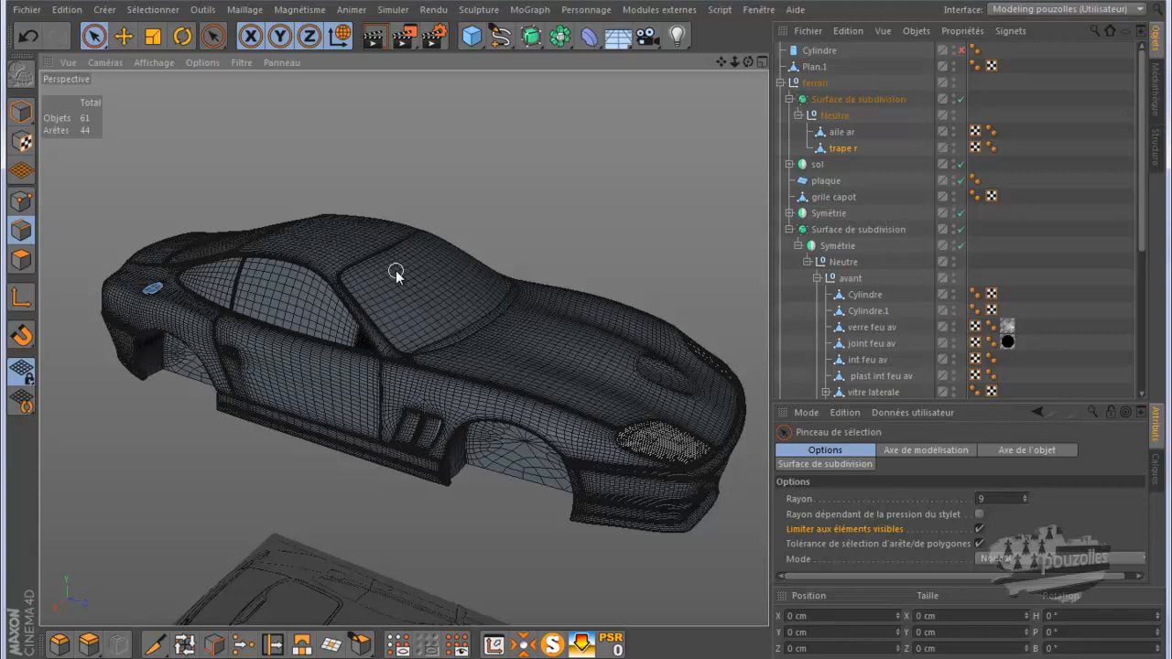
Step: Examine the Ferrari_550_Maranello_10 photo, then the a18b5b17e4 interior picture from the ferrari-550-maranello folder
mouse_move(494, 657)
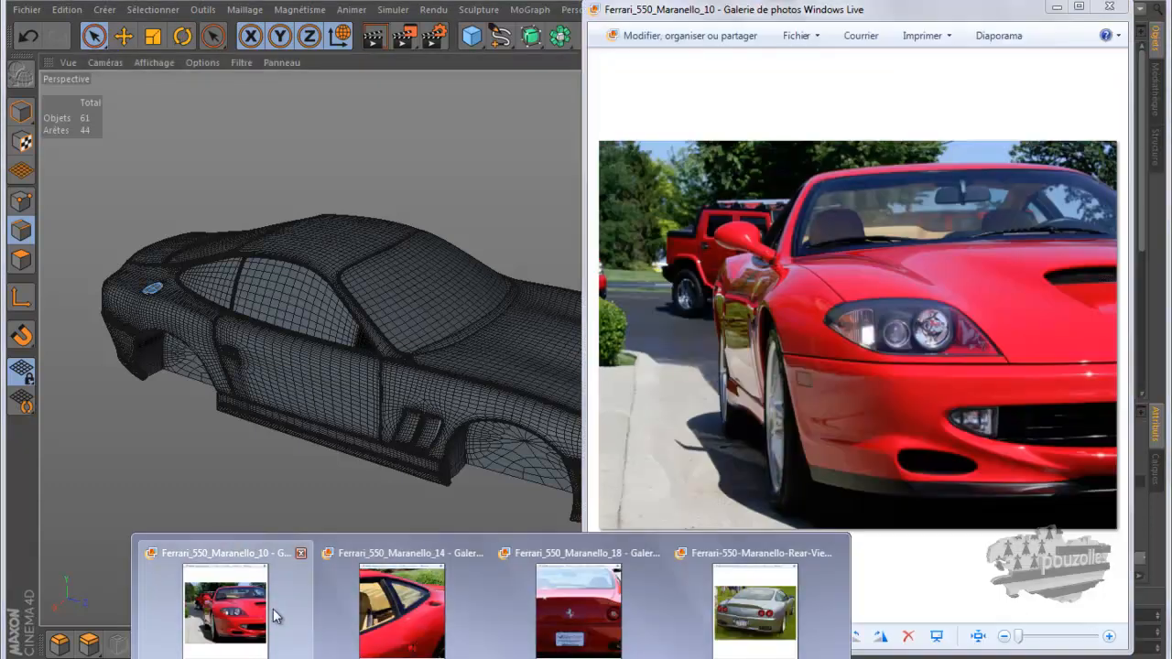
click(273, 609)
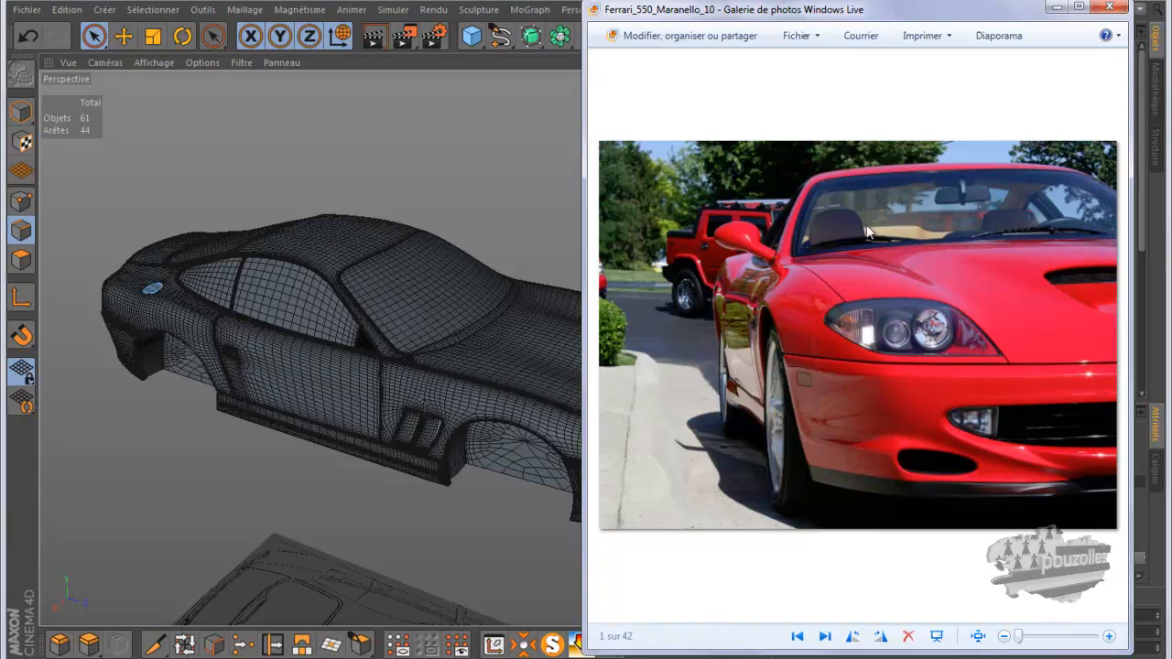
mouse_move(491, 658)
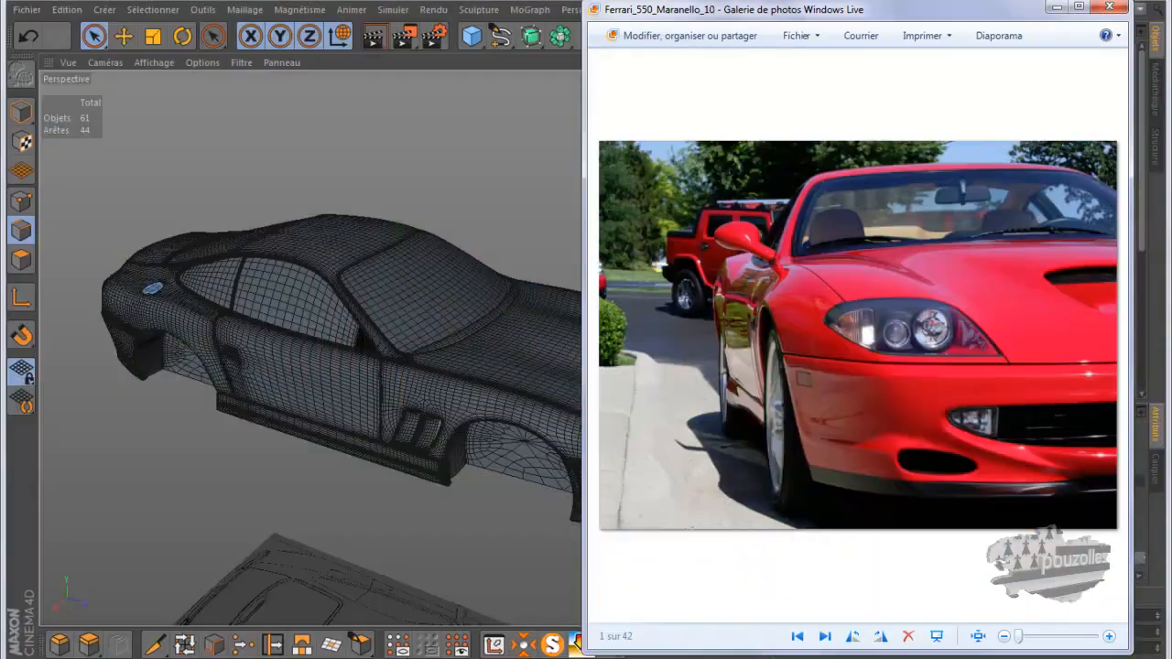
mouse_move(193, 658)
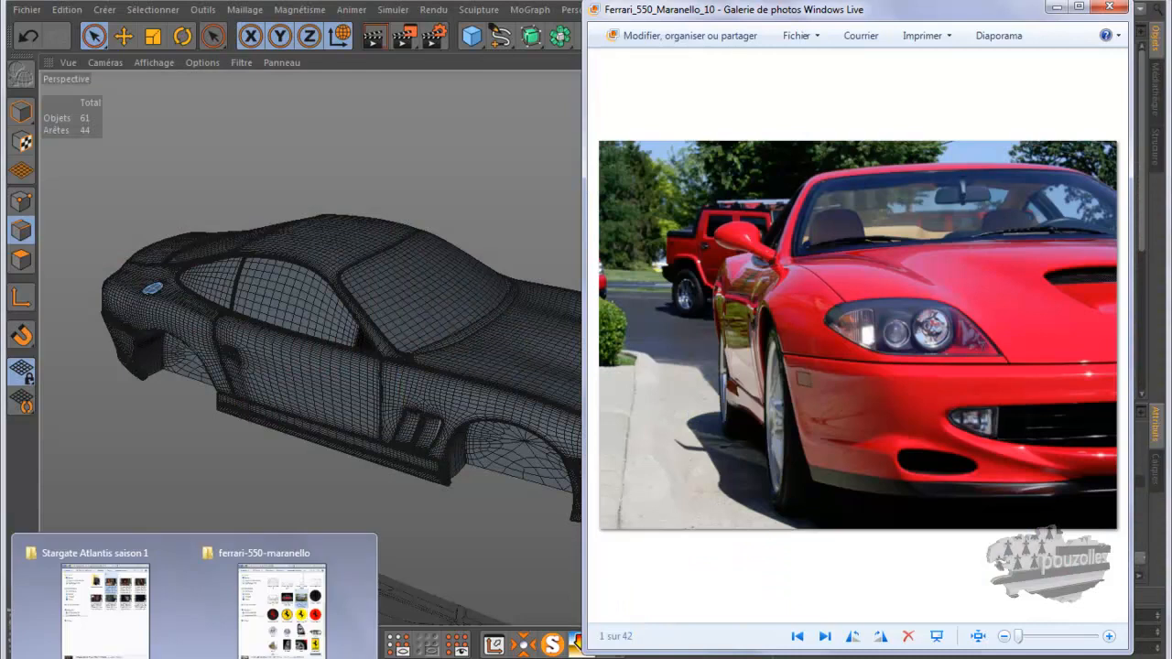
click(282, 599)
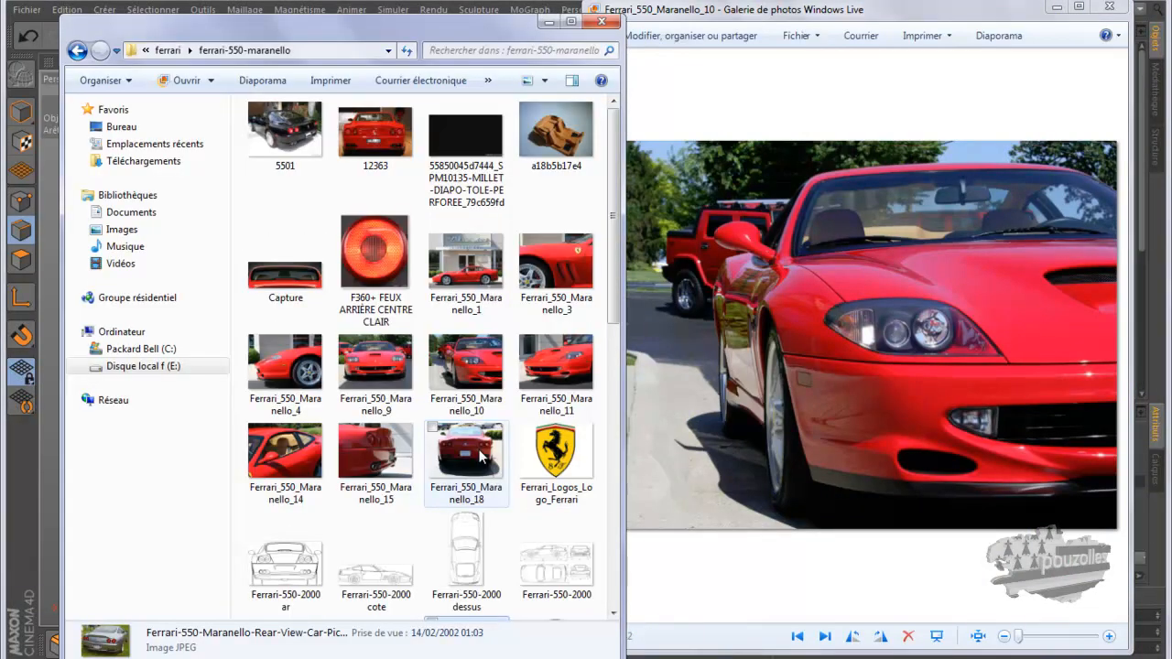
click(572, 139)
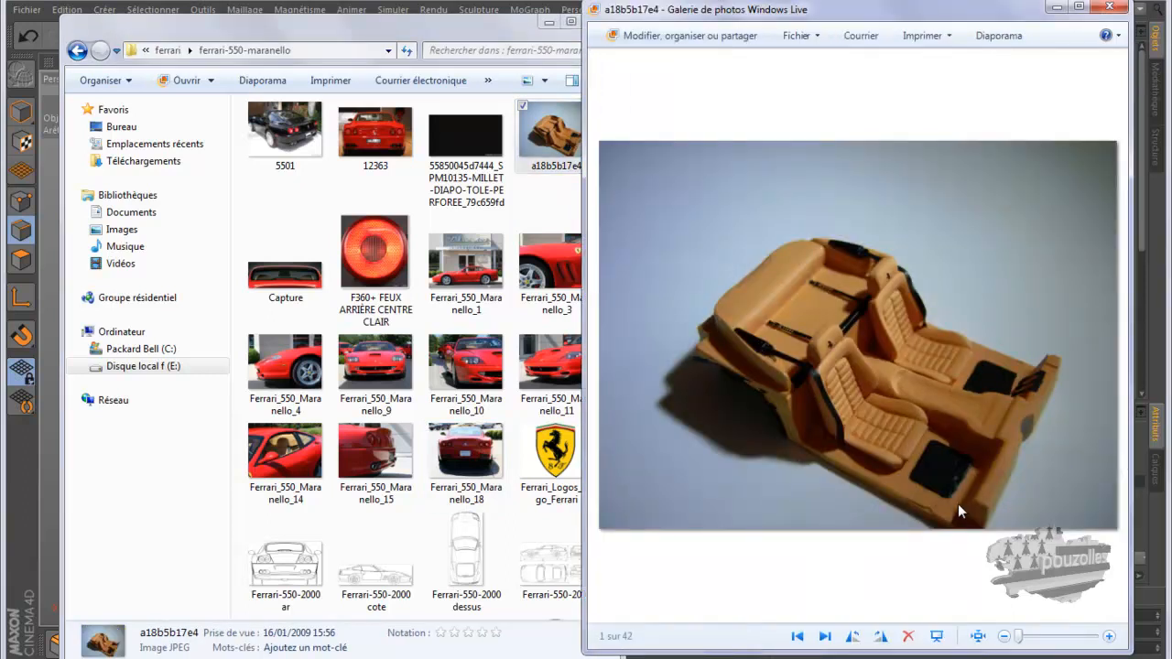
scroll(920, 513, up, 3)
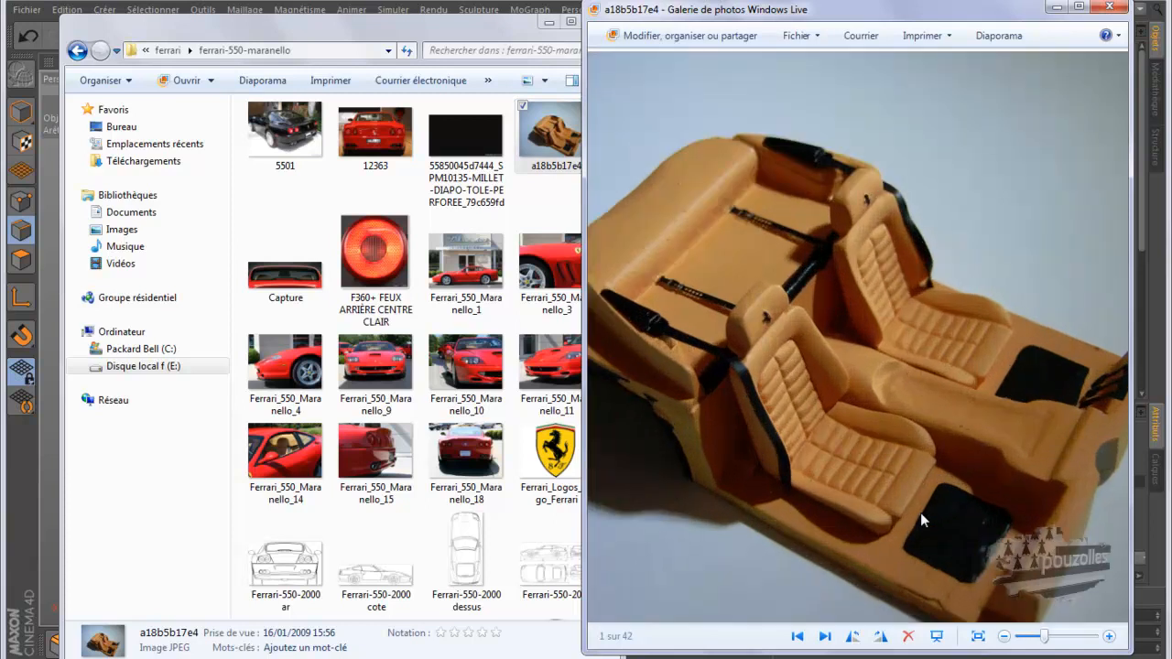
scroll(920, 519, down, 1)
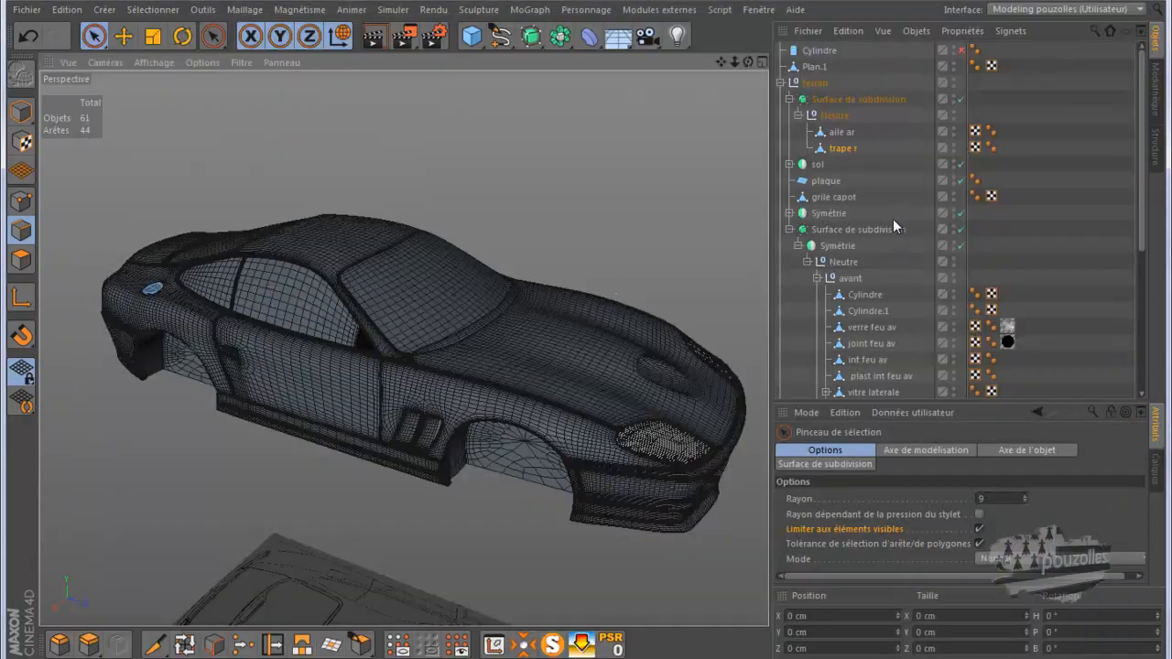
Step: Hide the windscreen vitre av and the side window vitre laterale in the viewport
scroll(913, 365, down, 3)
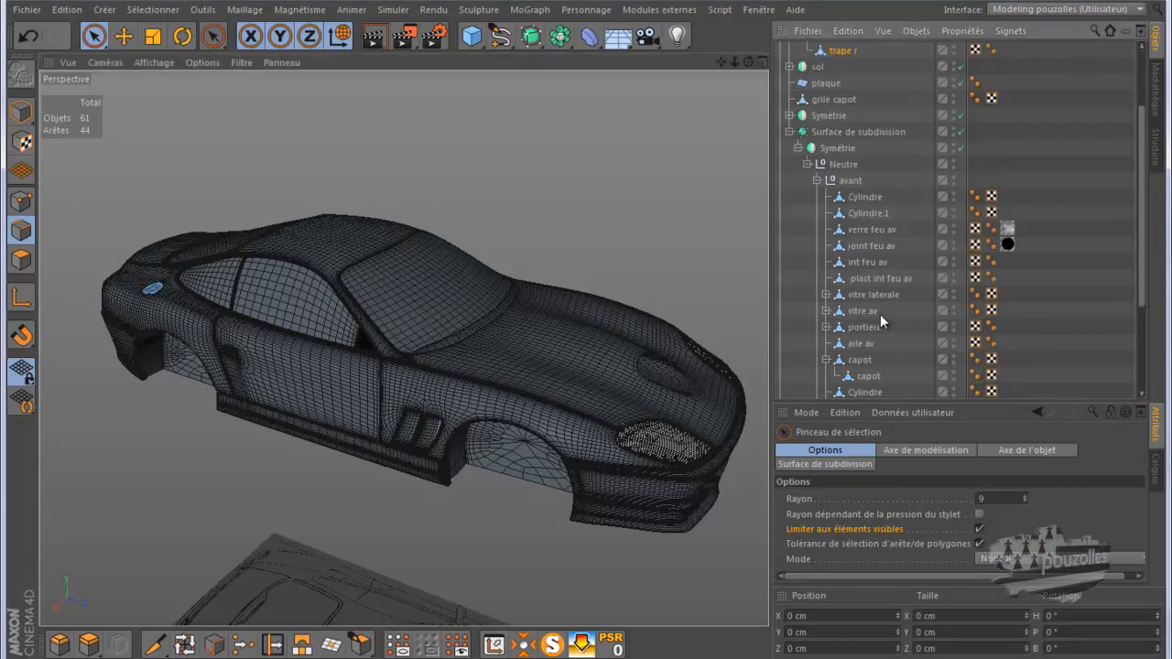
click(953, 311)
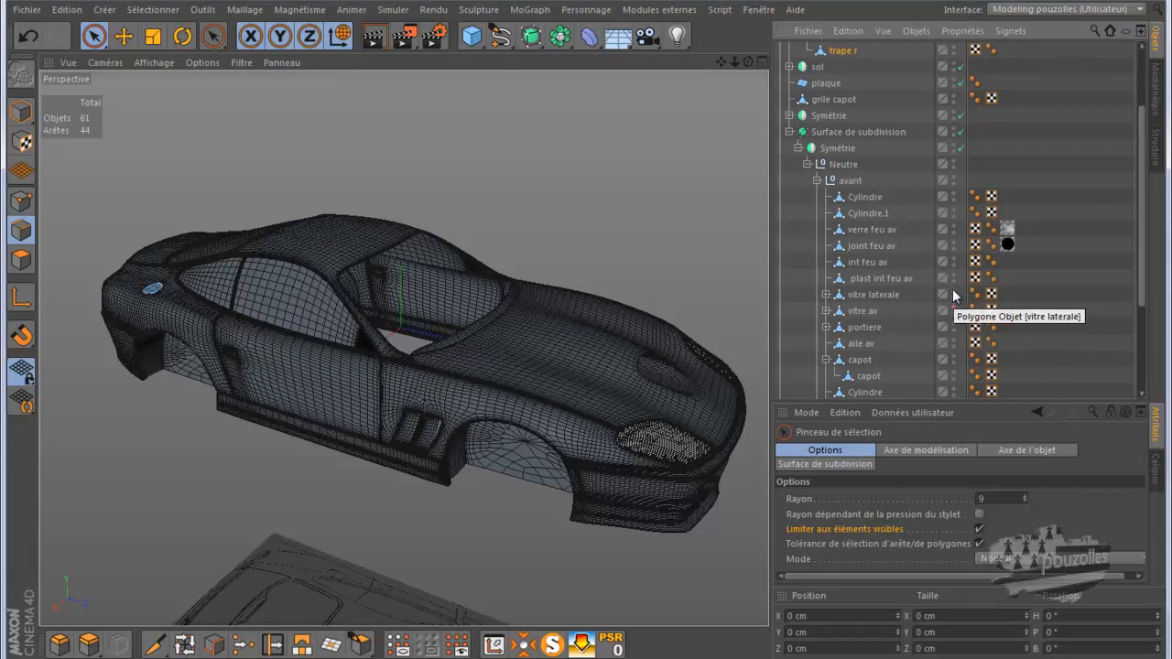
click(953, 291)
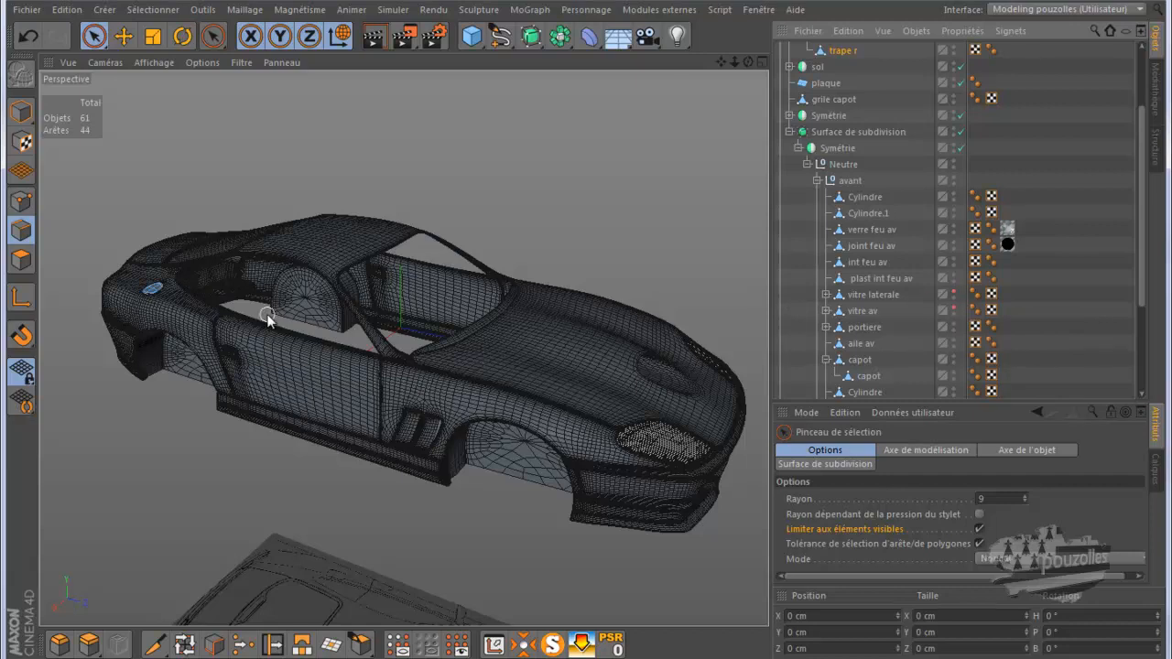
Step: Look through the object hierarchy, including the parts nested under vitre laterale and vitre av
scroll(865, 257, up, 3)
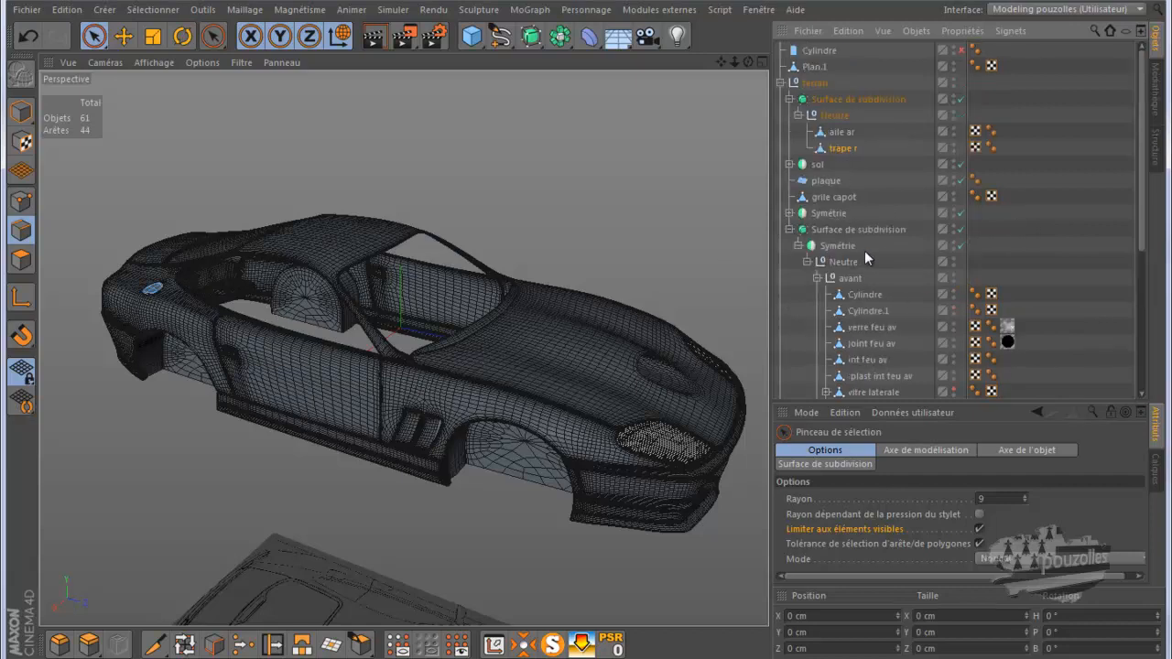
scroll(905, 161, down, 6)
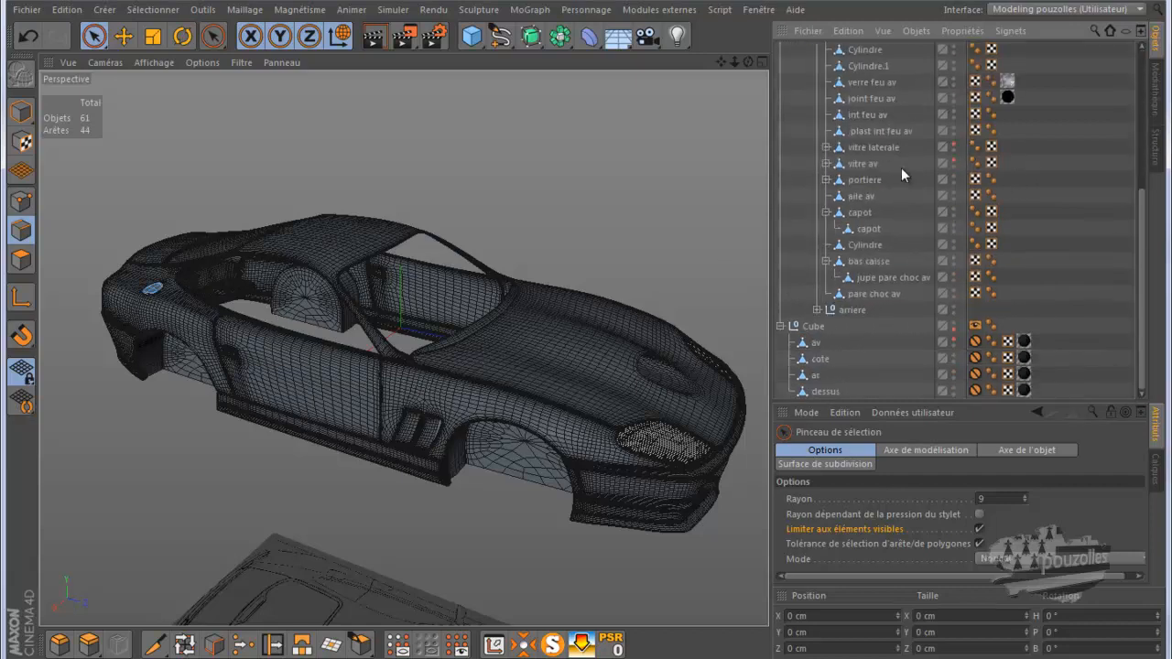
scroll(898, 174, up, 6)
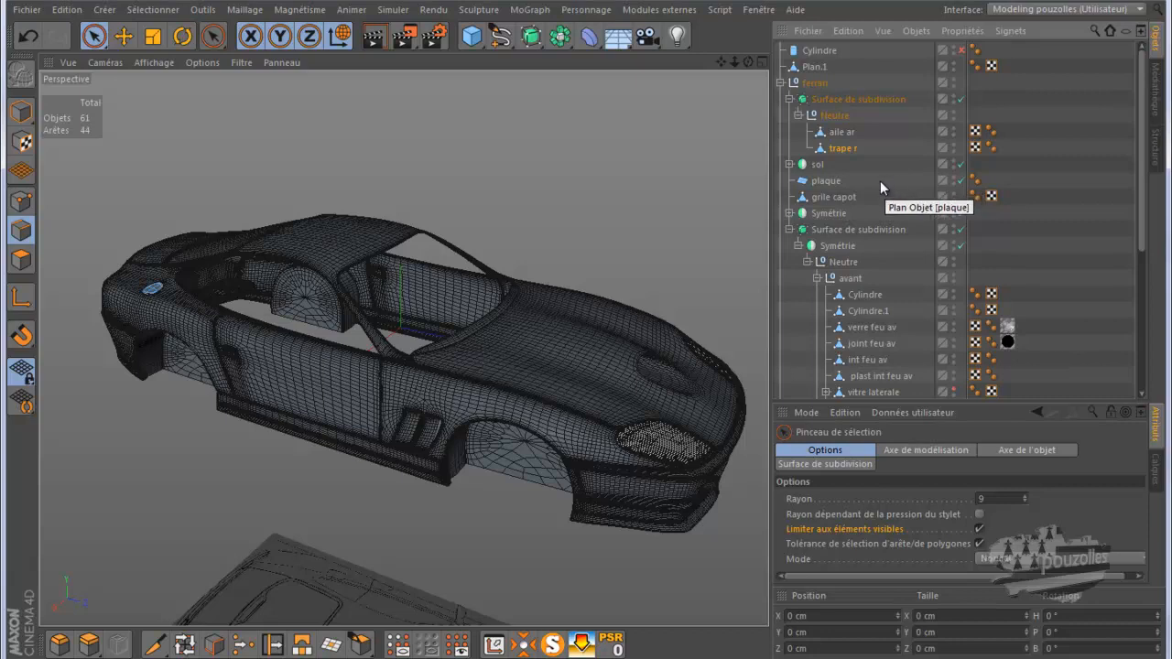
scroll(912, 182, down, 5)
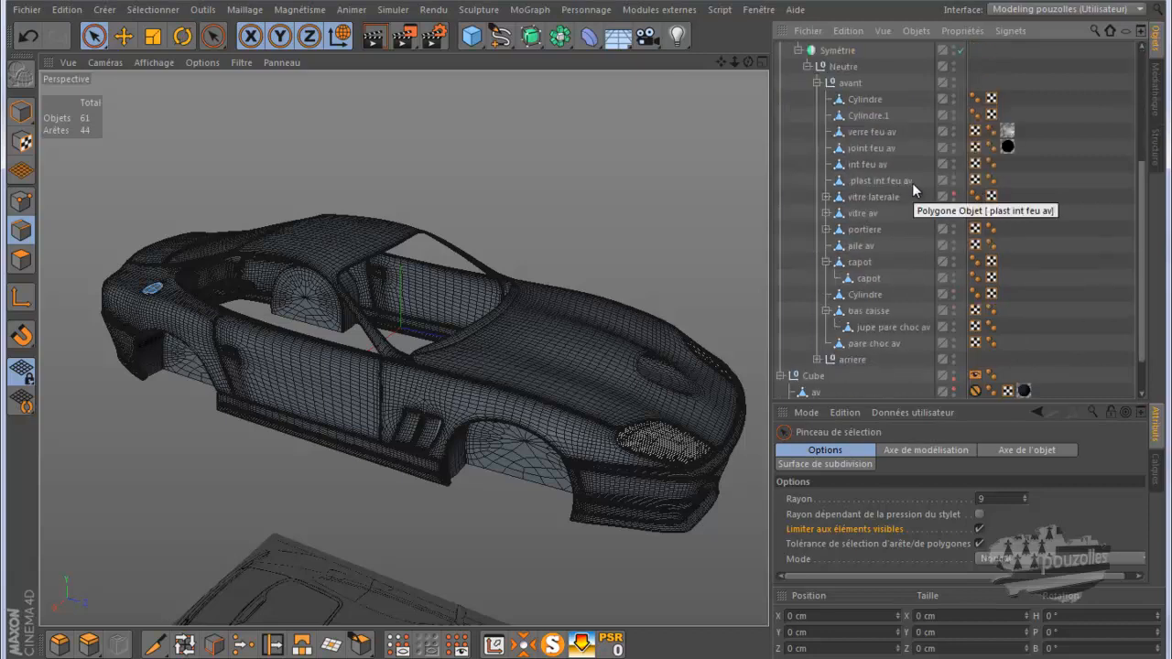
click(826, 197)
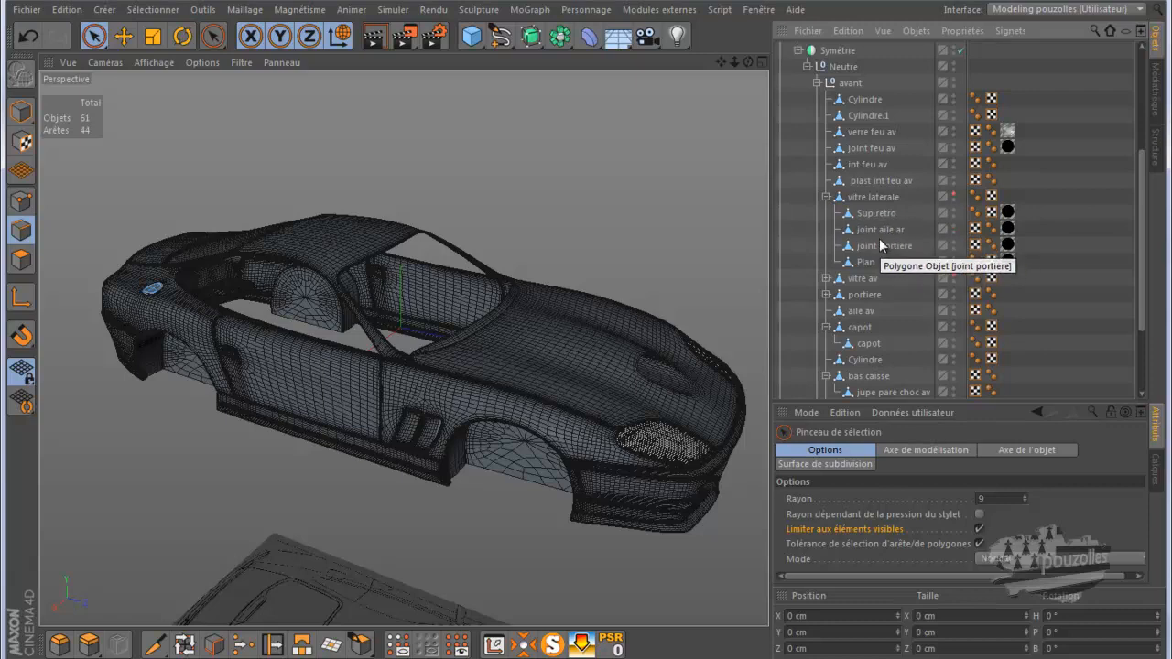
click(826, 197)
click(825, 213)
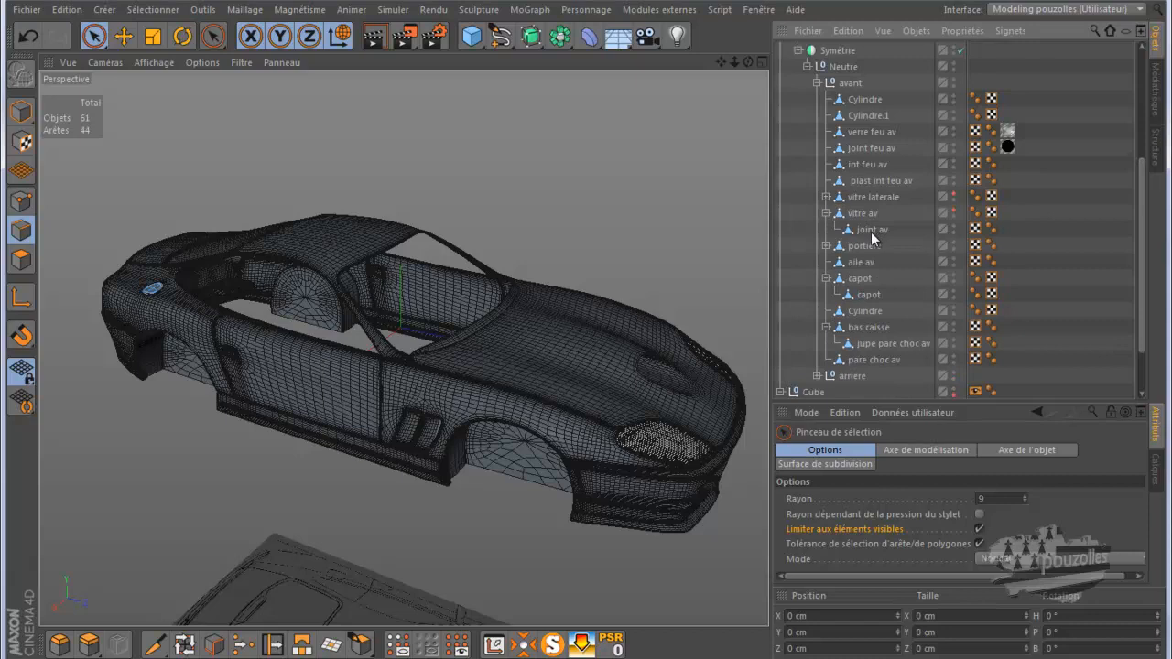
click(826, 213)
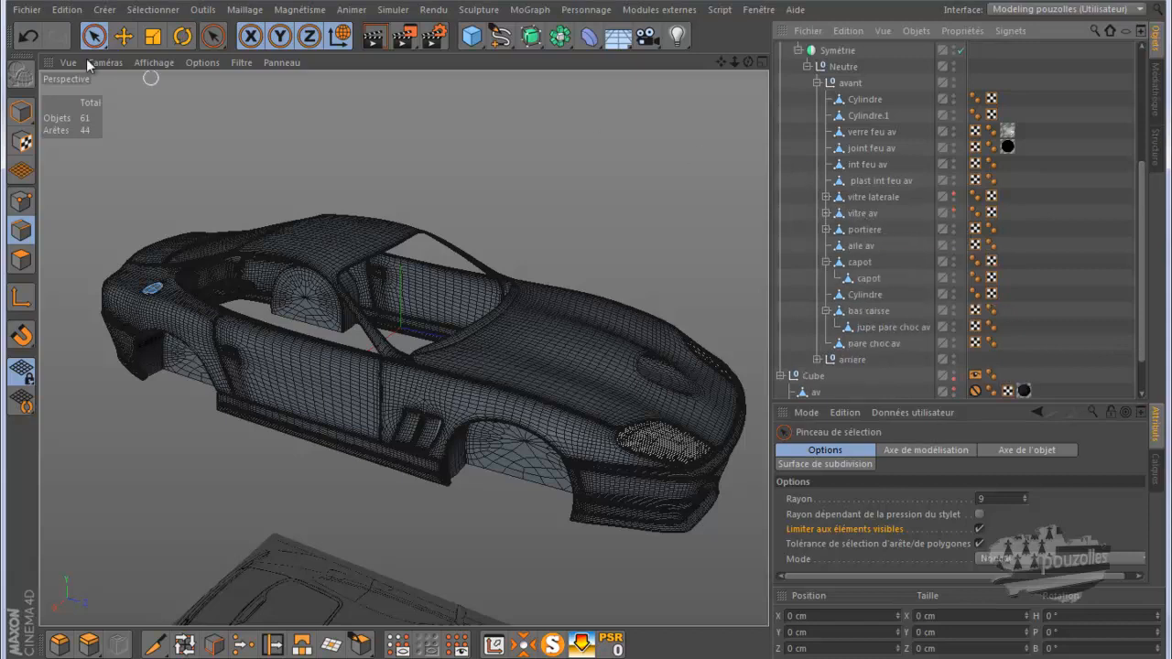
Step: Look through the saved project files in the modelisation voiture folder without opening any
click(22, 11)
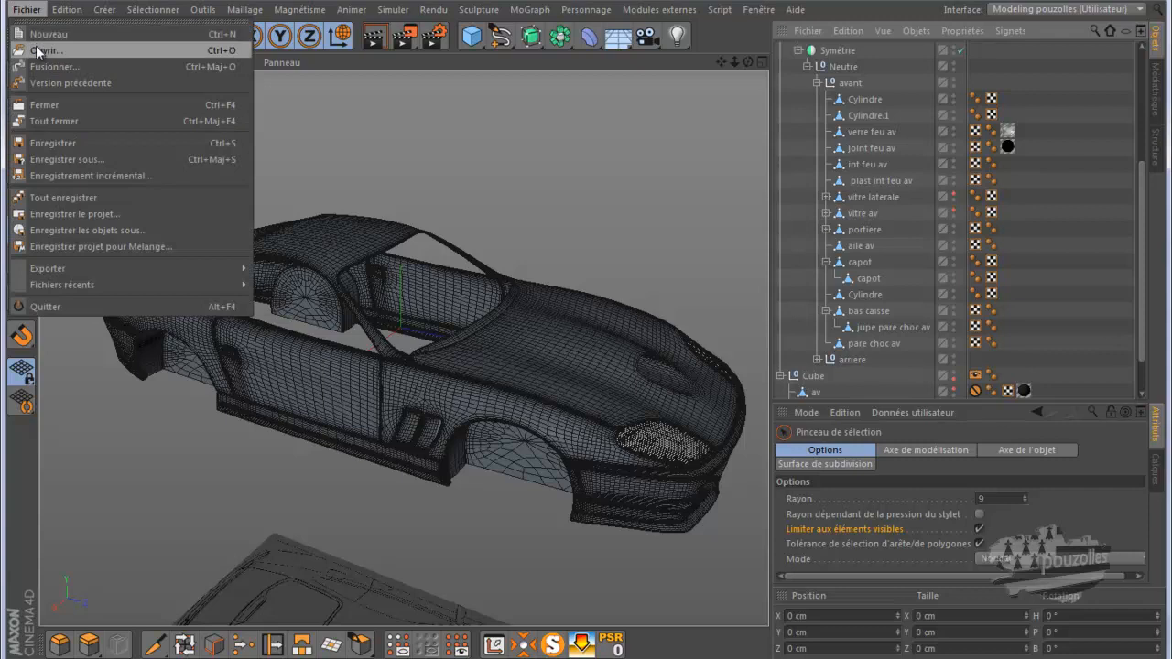
click(40, 51)
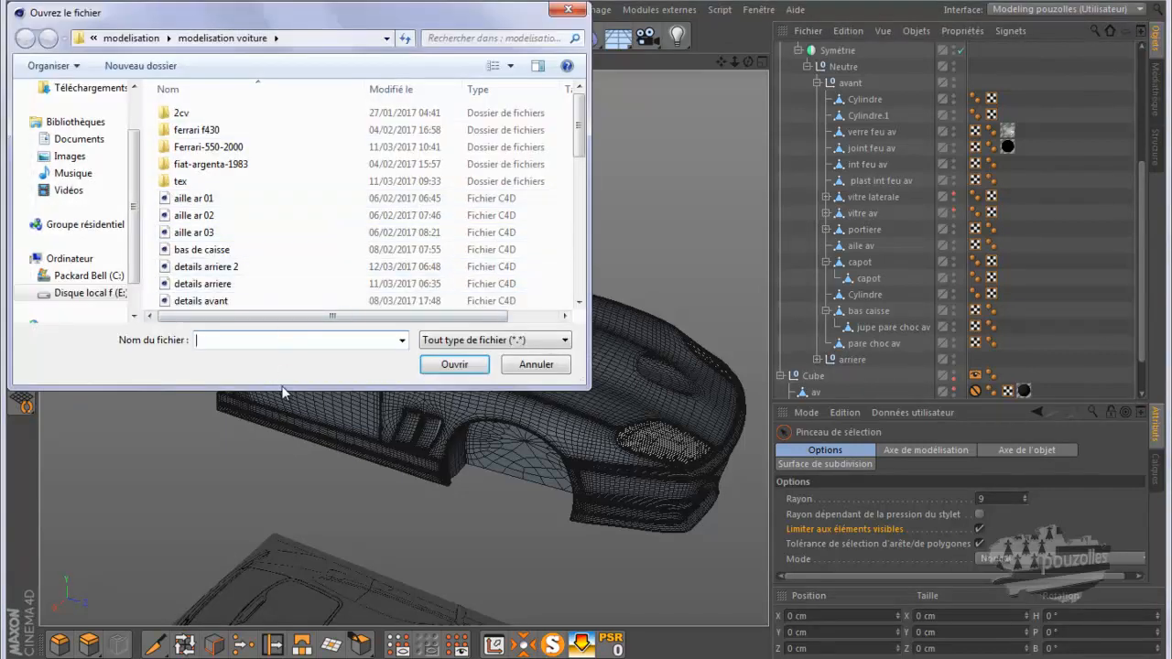
drag(281, 388, 281, 604)
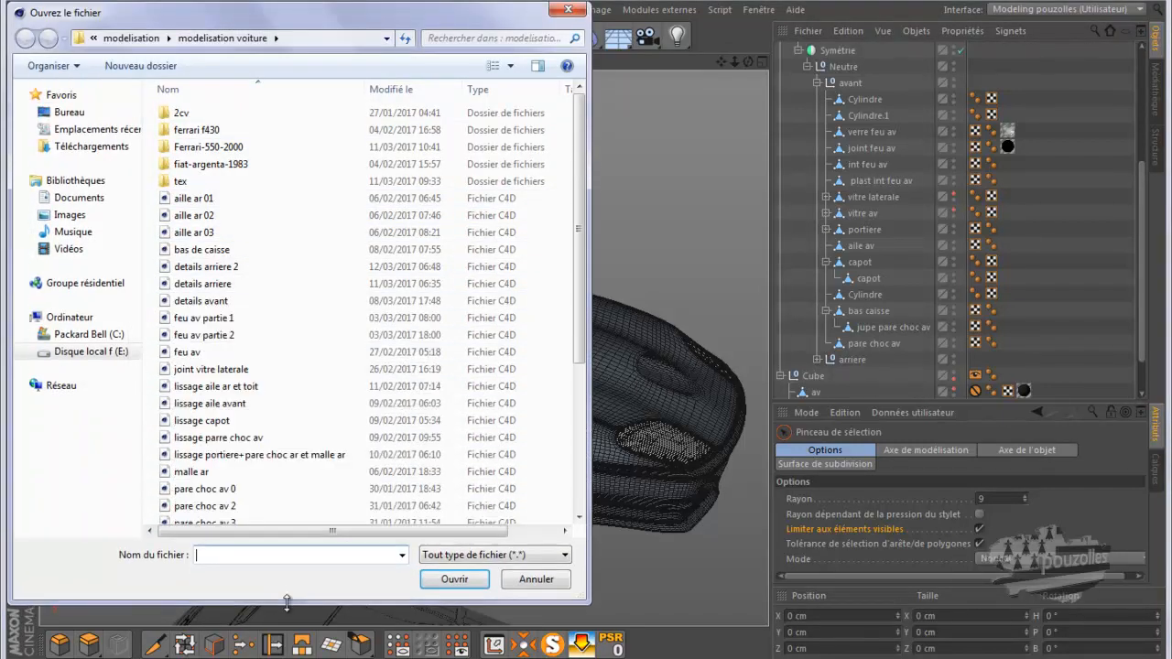
drag(584, 263, 578, 199)
click(568, 10)
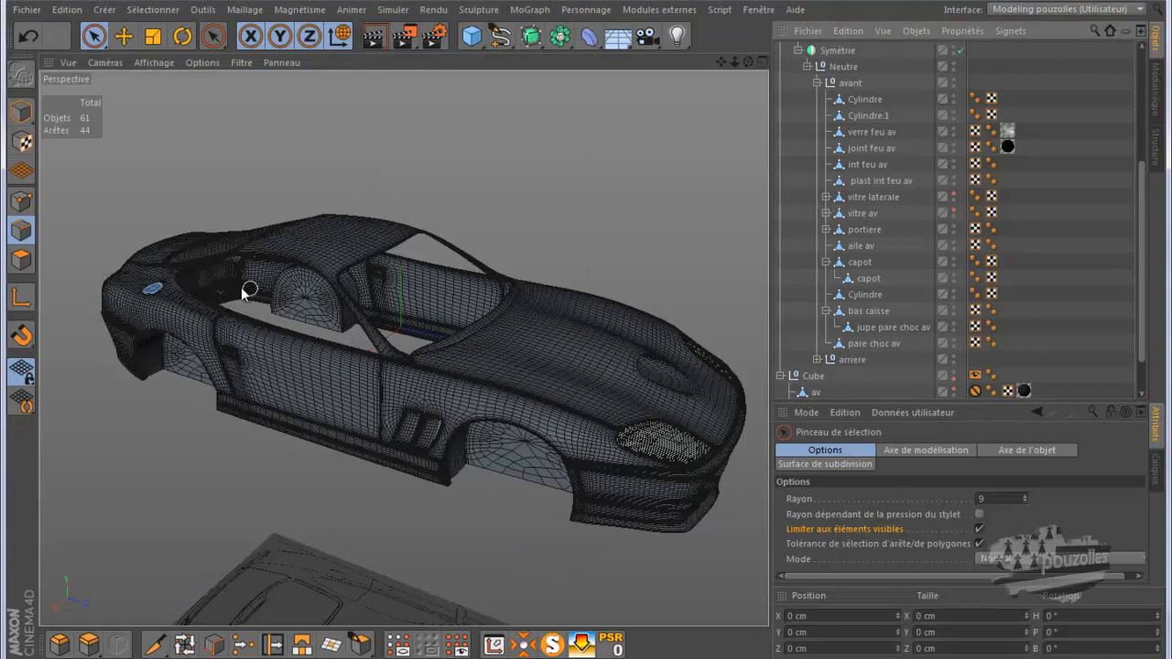
Step: Hide vitre laterale and vitre av in renders too, and render the whole car from the front three-quarter angle
drag(748, 59, 588, 328)
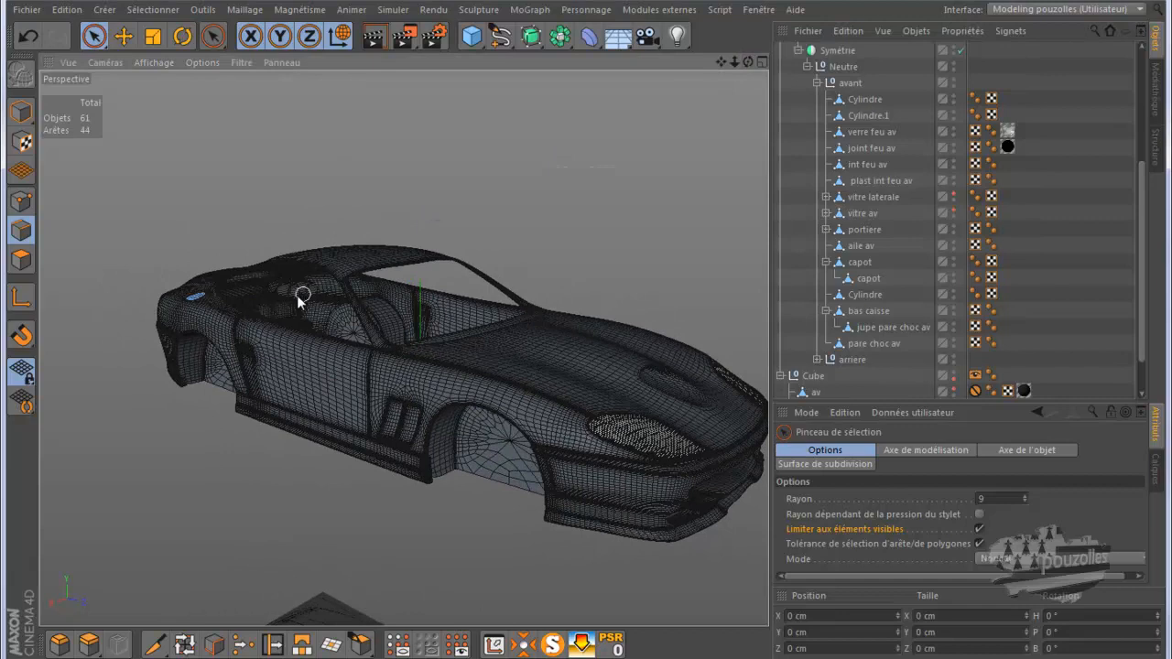
click(953, 215)
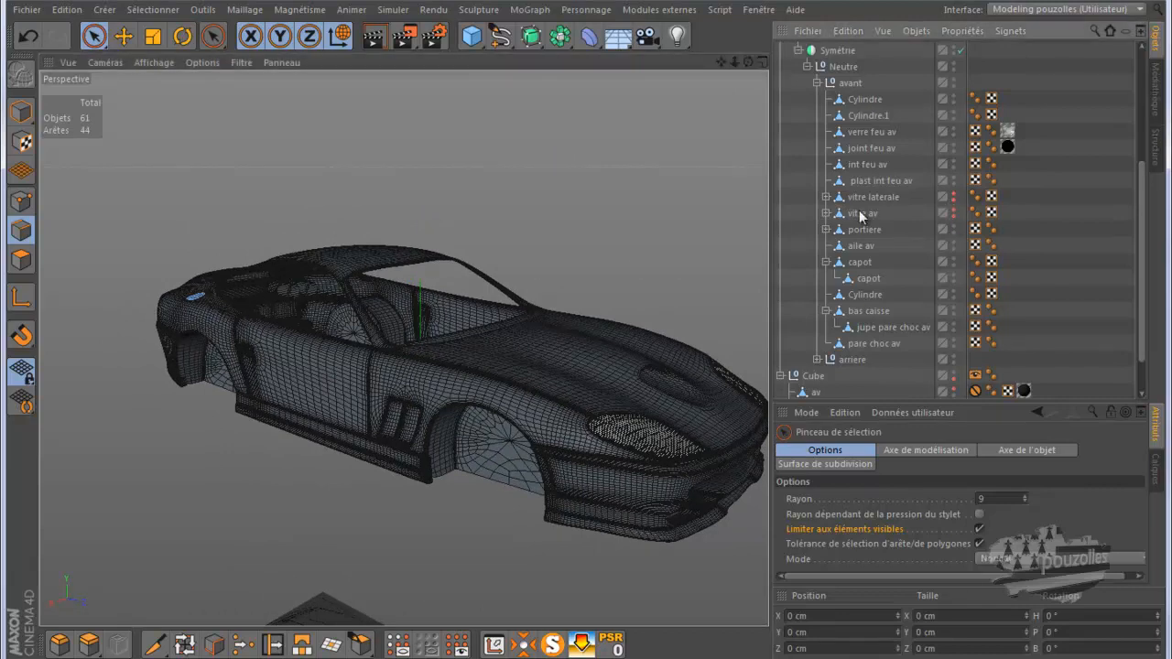
click(374, 39)
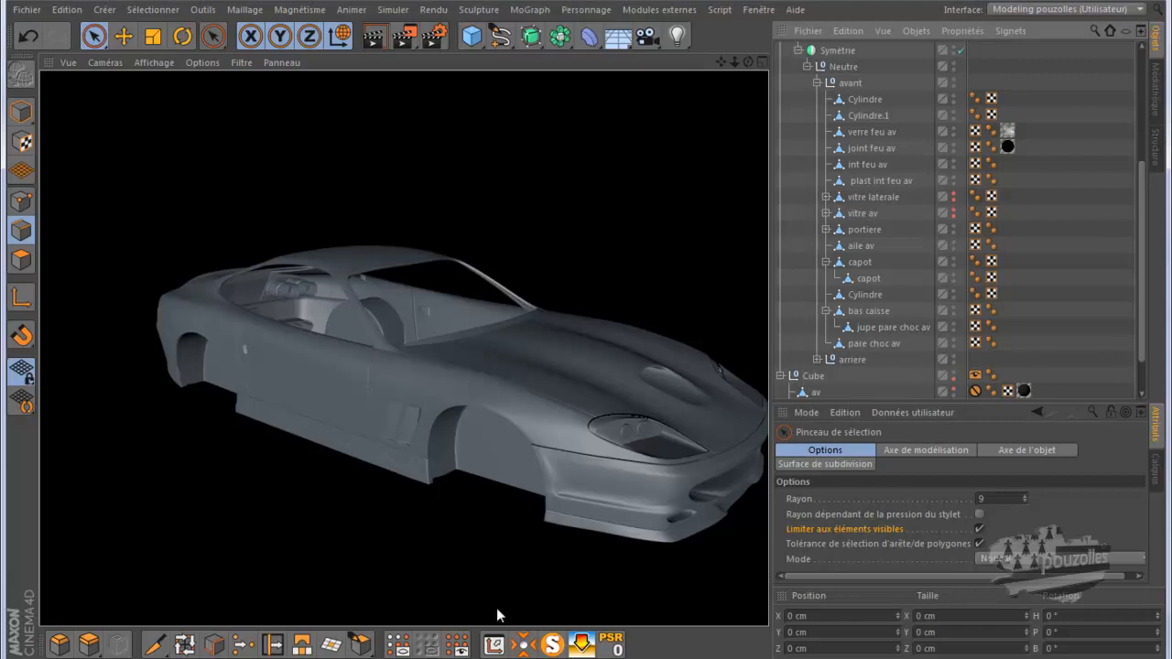
Step: Examine the a18b5b17e4 interior reference picture, with a close look at the seat's headrest
mouse_move(494, 657)
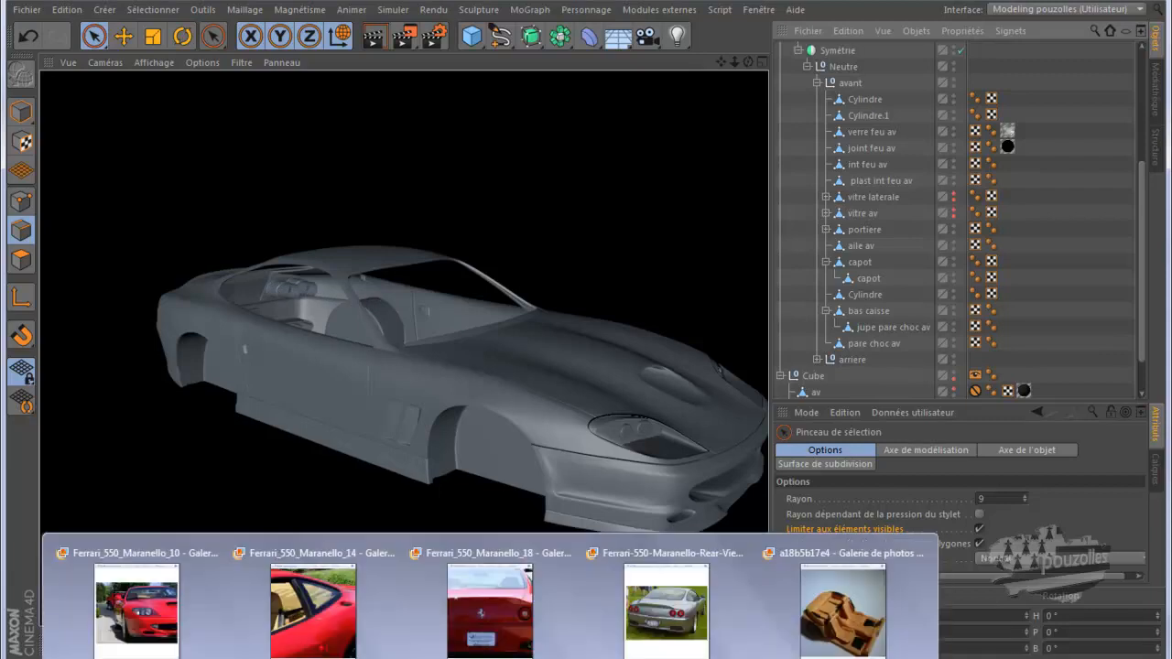
click(796, 634)
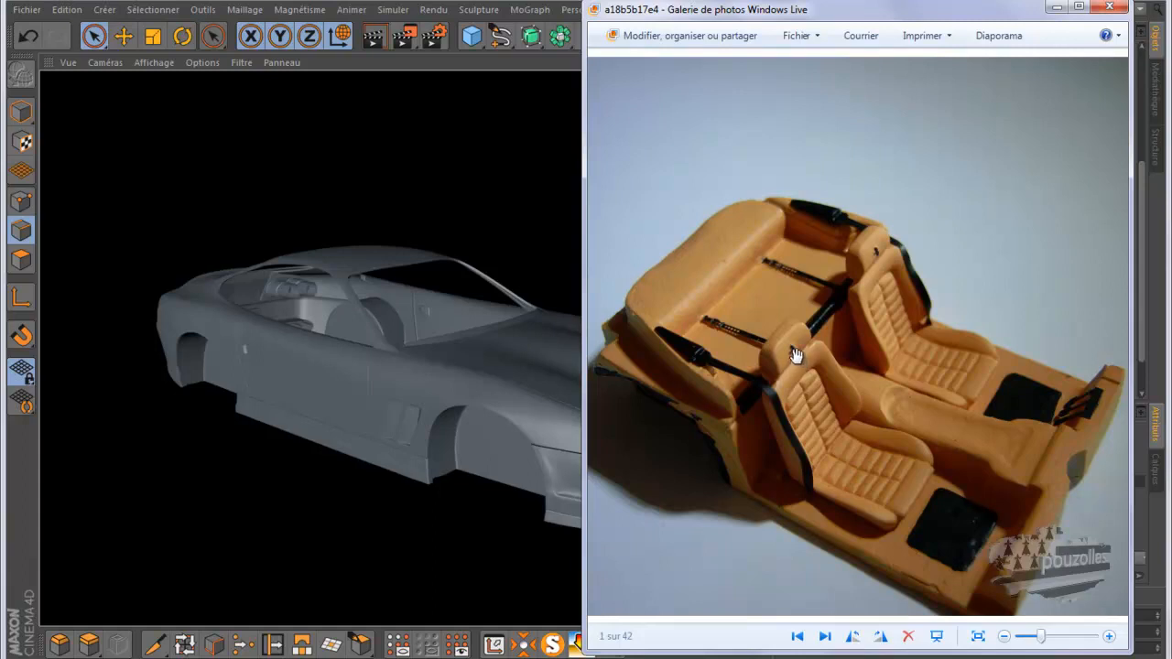
scroll(795, 357, up, 3)
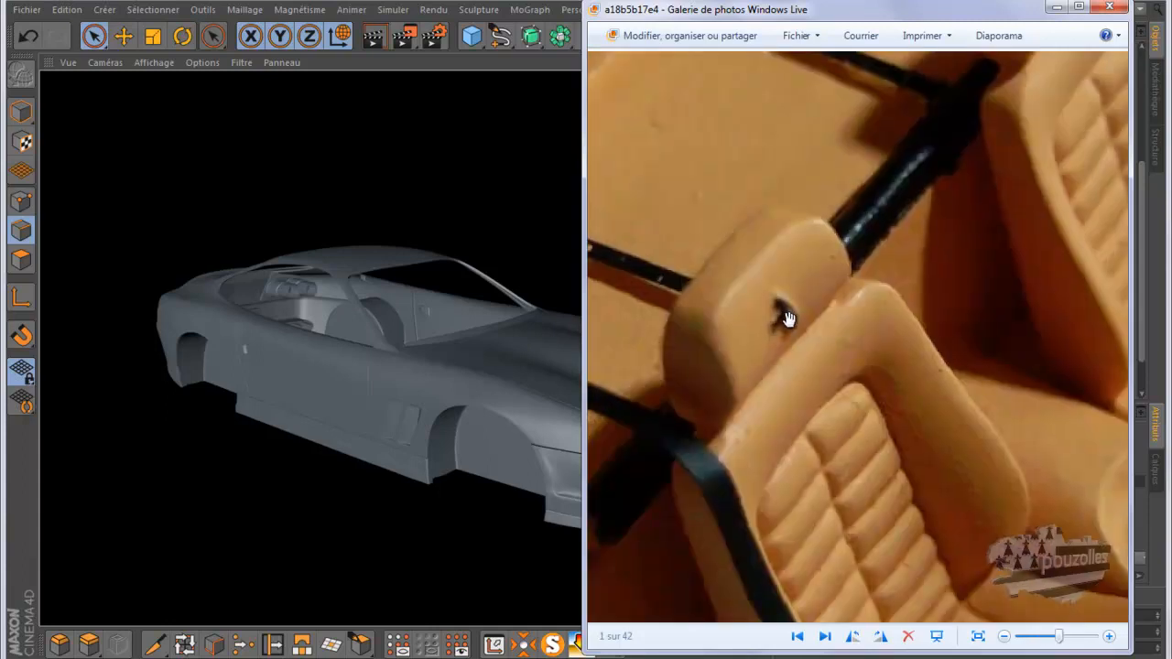
Step: Close the interior reference picture and make vitre laterale and vitre av visible again in the viewport and in renders
scroll(786, 316, down, 4)
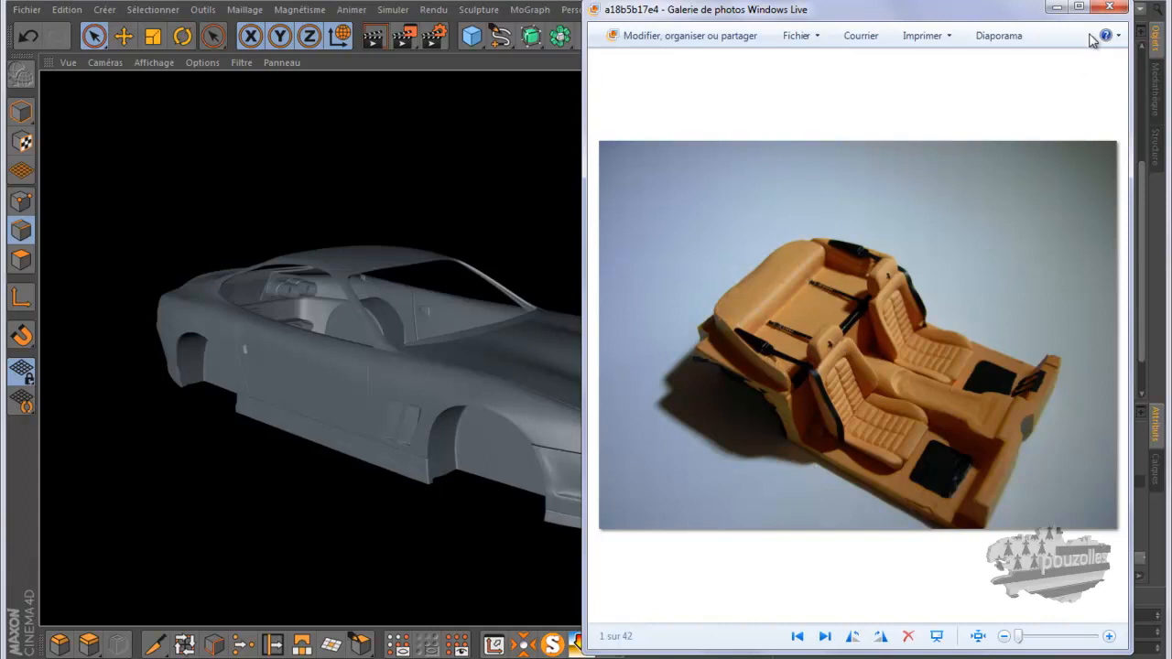
click(1110, 8)
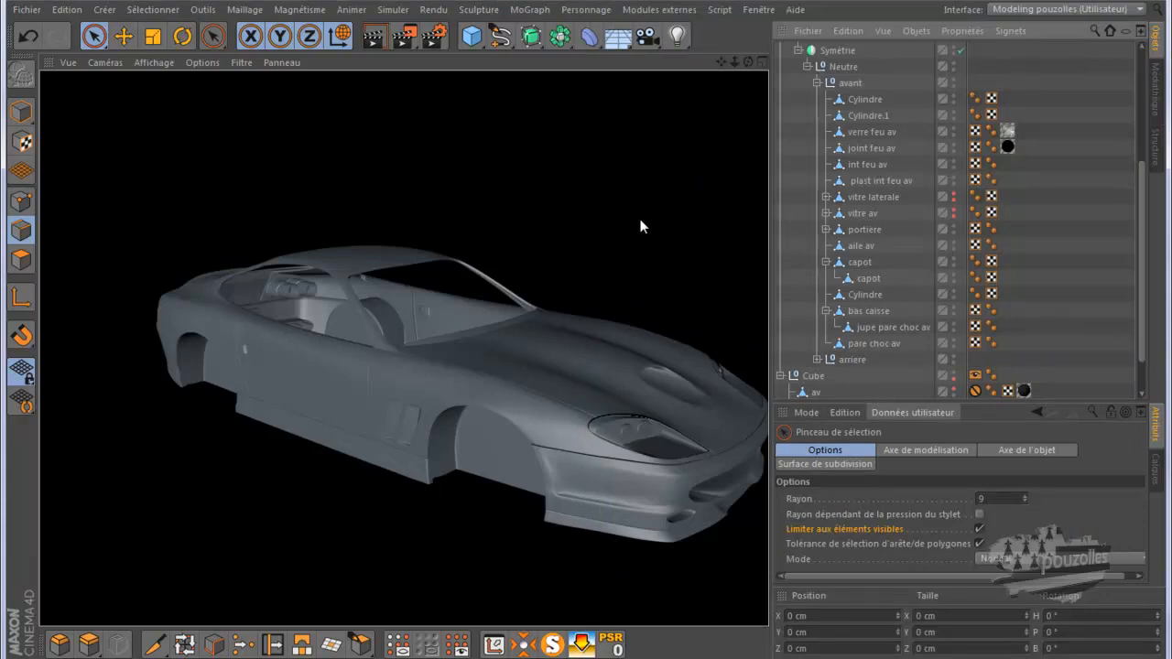
drag(954, 193, 952, 199)
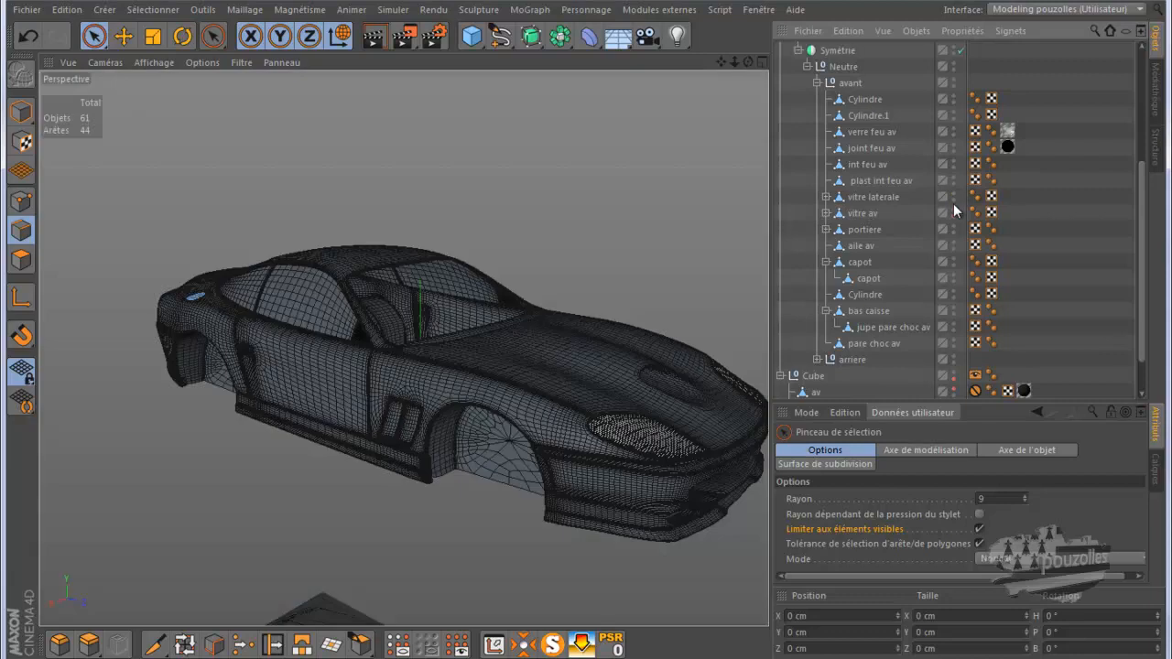
click(953, 213)
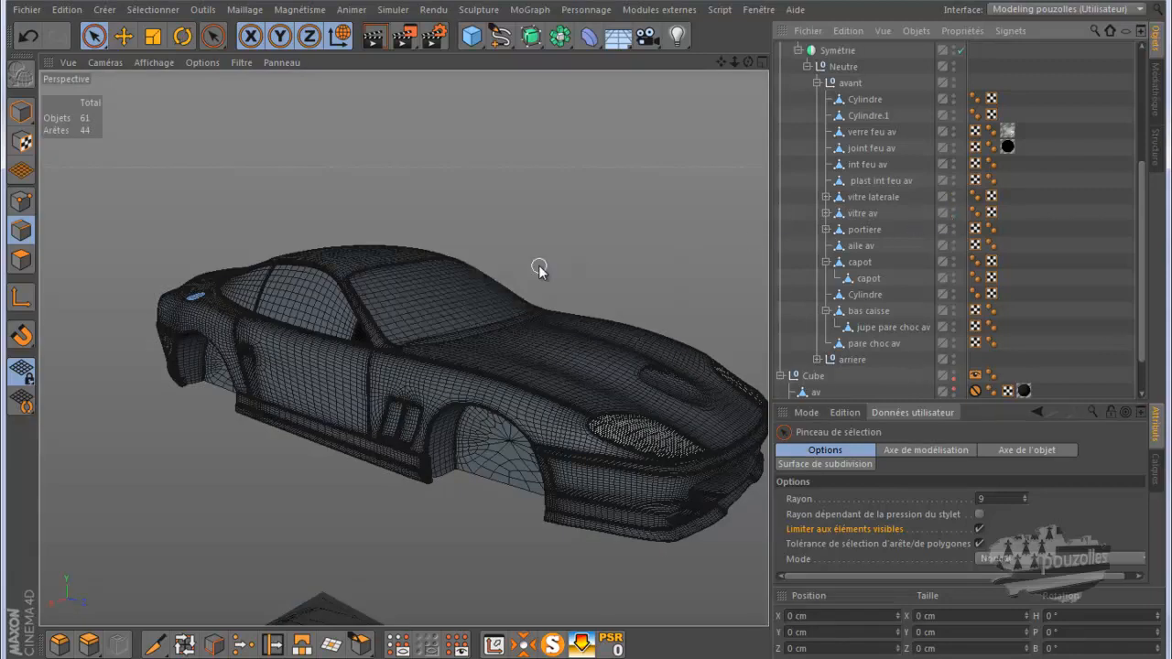
Step: Bring up the Ferrari_550_Maranello_10 reference picture beside the car model to view the front and the door mirror
scroll(304, 316, down, 3)
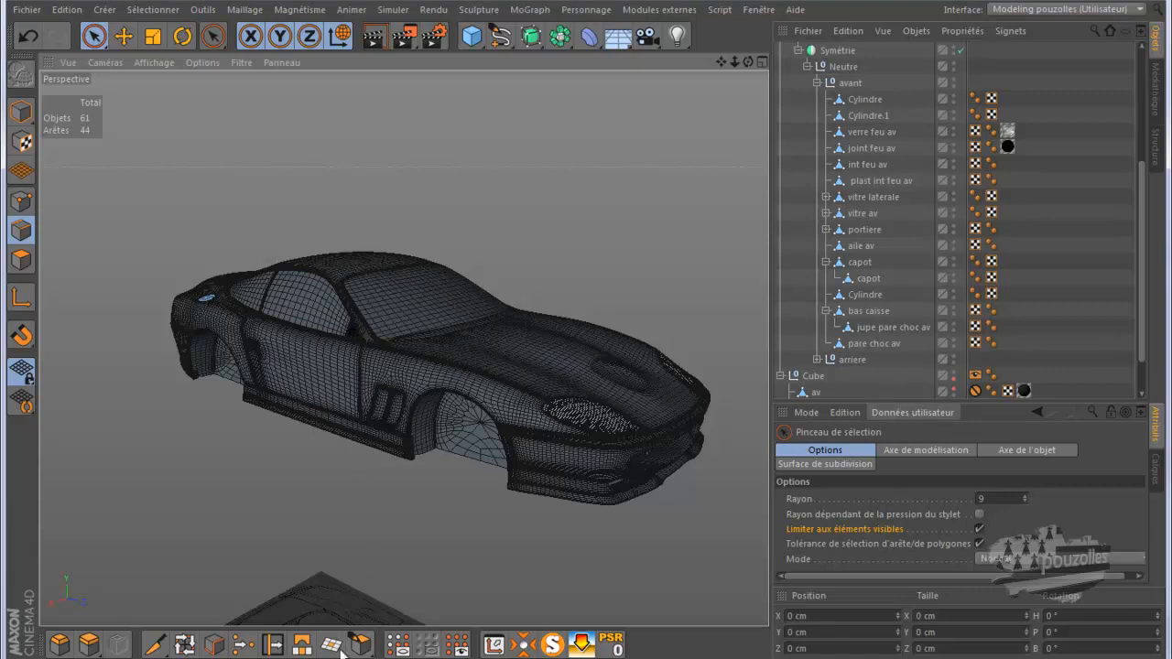
mouse_move(491, 657)
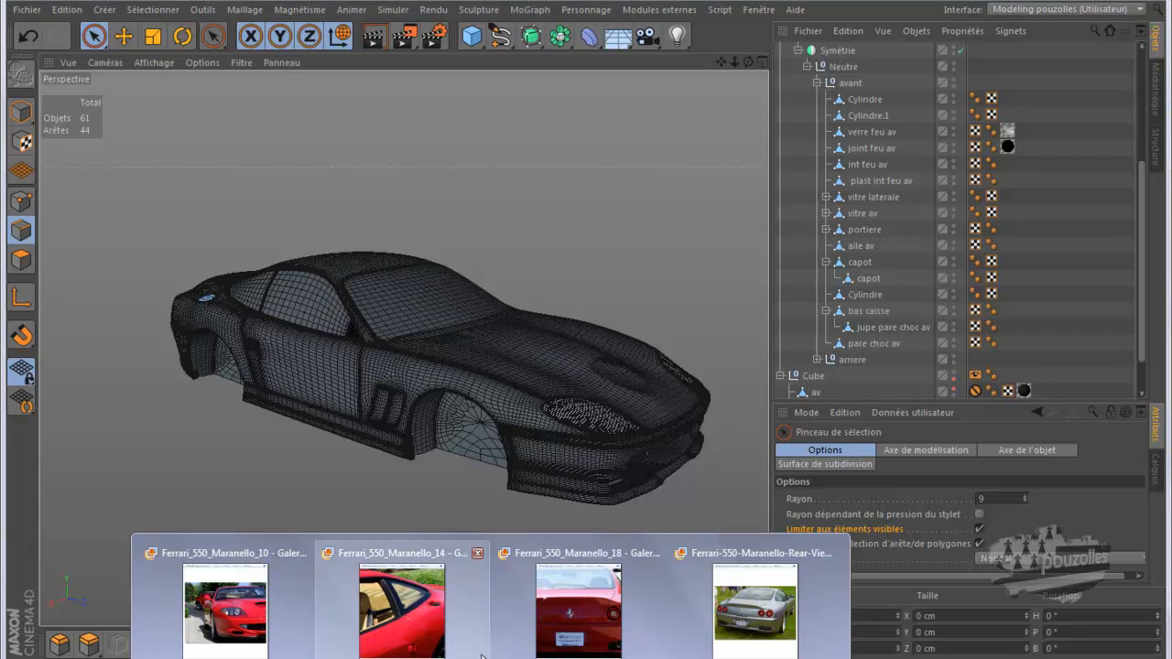
click(230, 594)
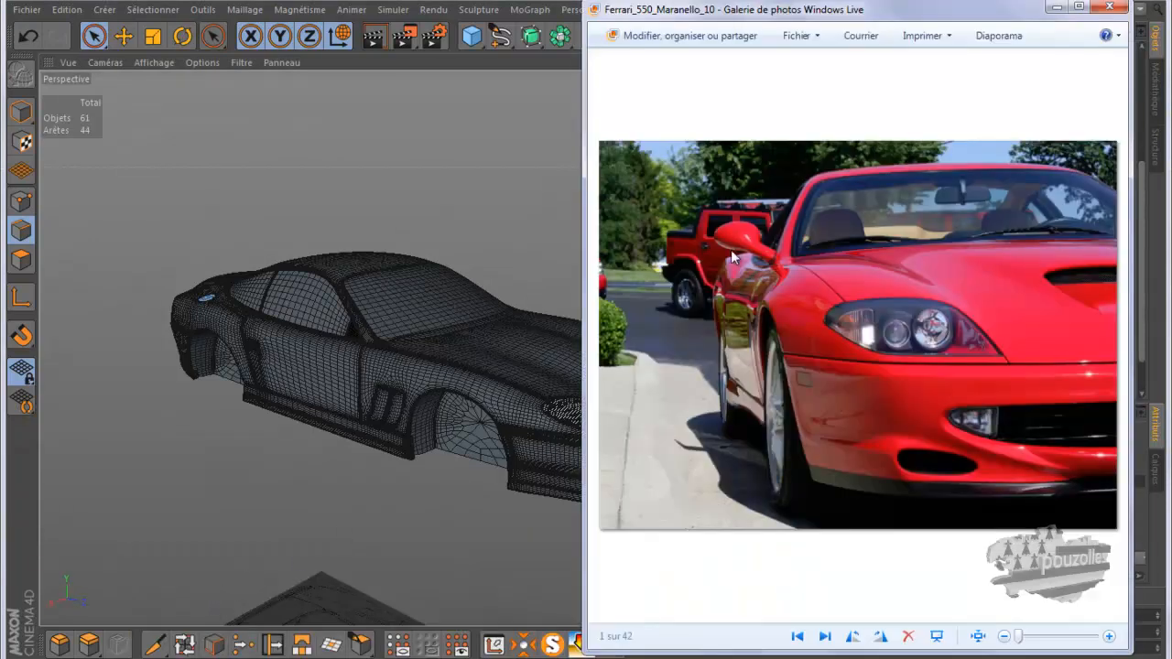